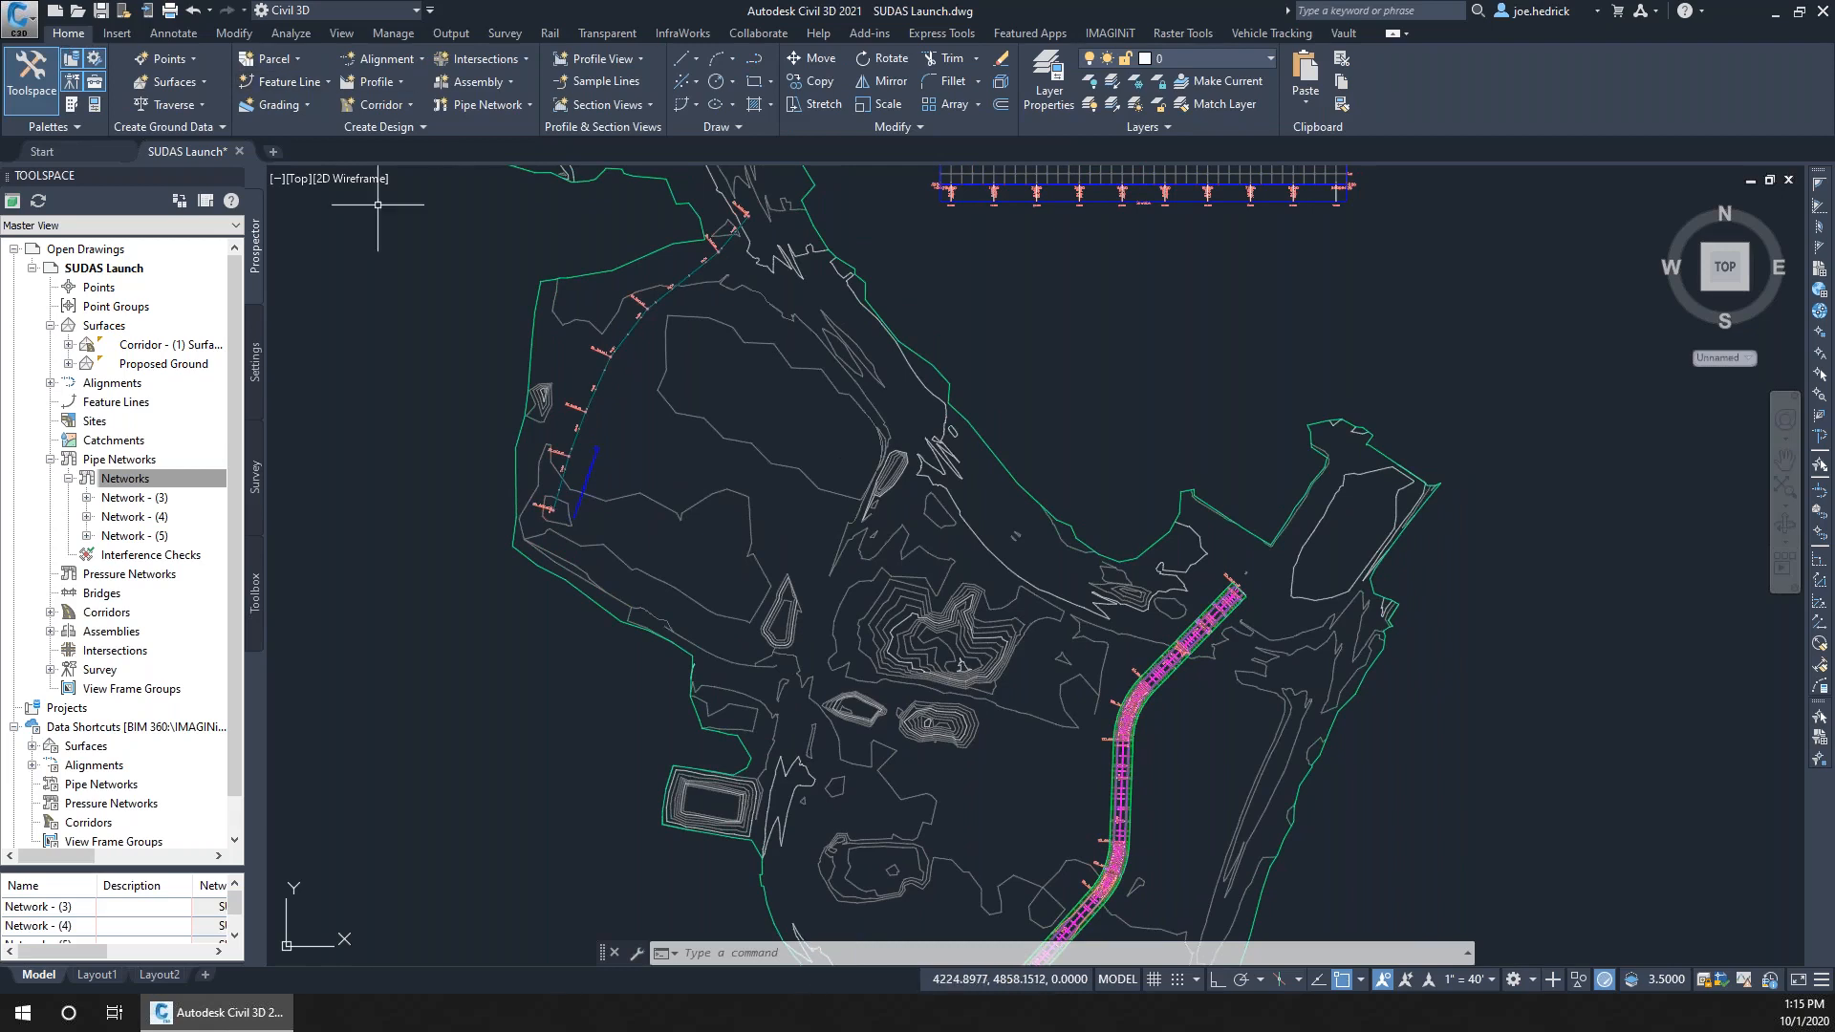
Set the pipe network catalog to the US Imperial Pipe Catalog and the Iowa Statewide Urban Design and Specifications structure catalog
left_click(428, 130)
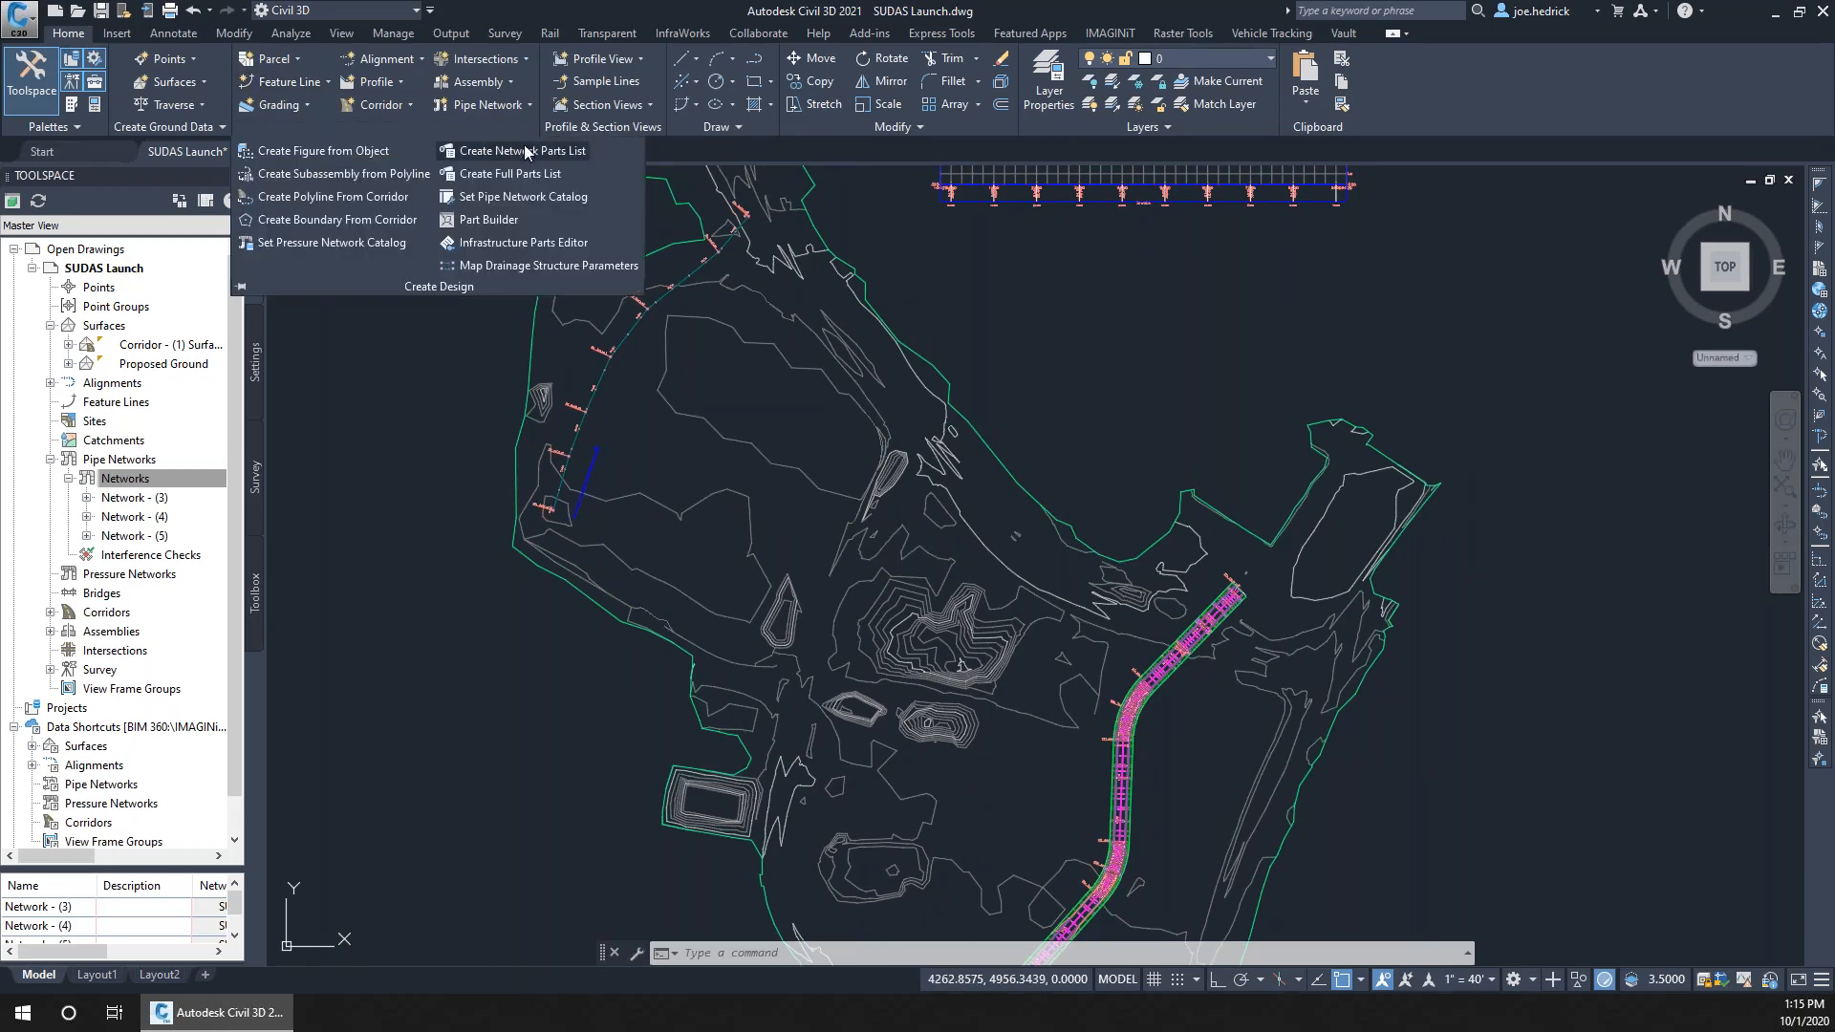
left_click(528, 196)
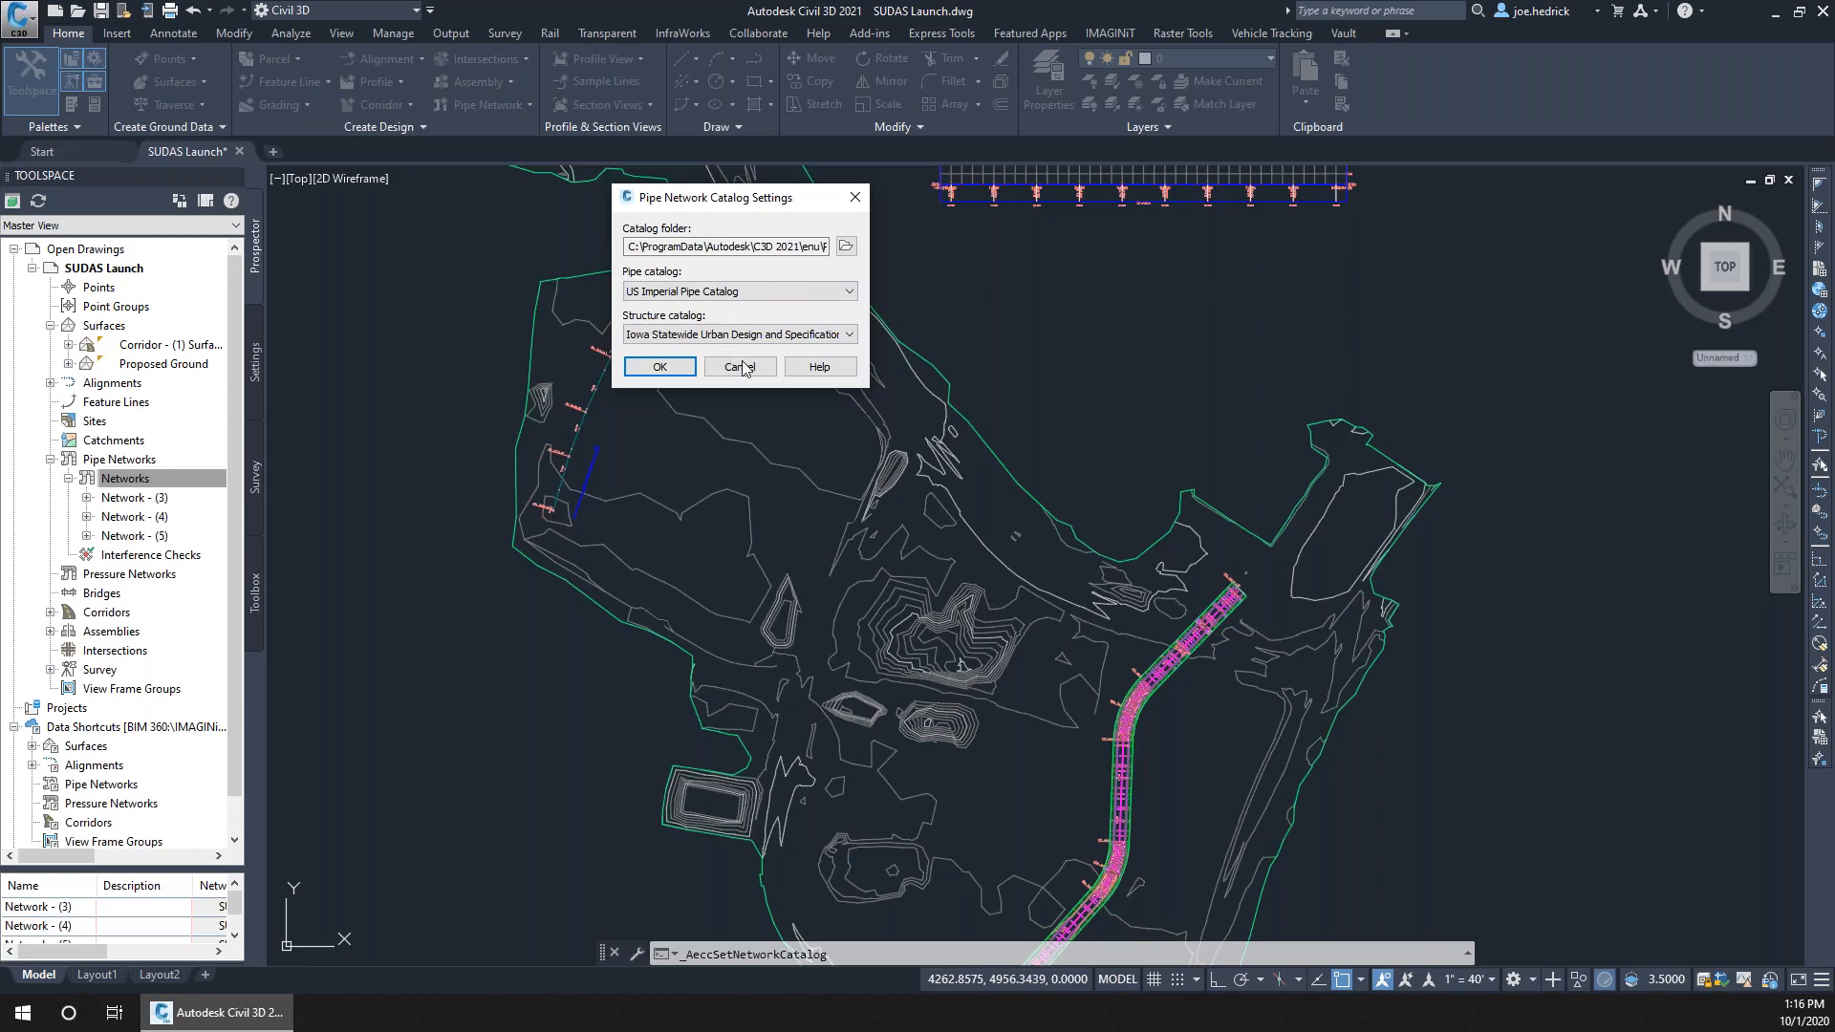
left_click(660, 367)
Start a new network parts list and open the part catalog for adding structure part families
left_click(135, 472)
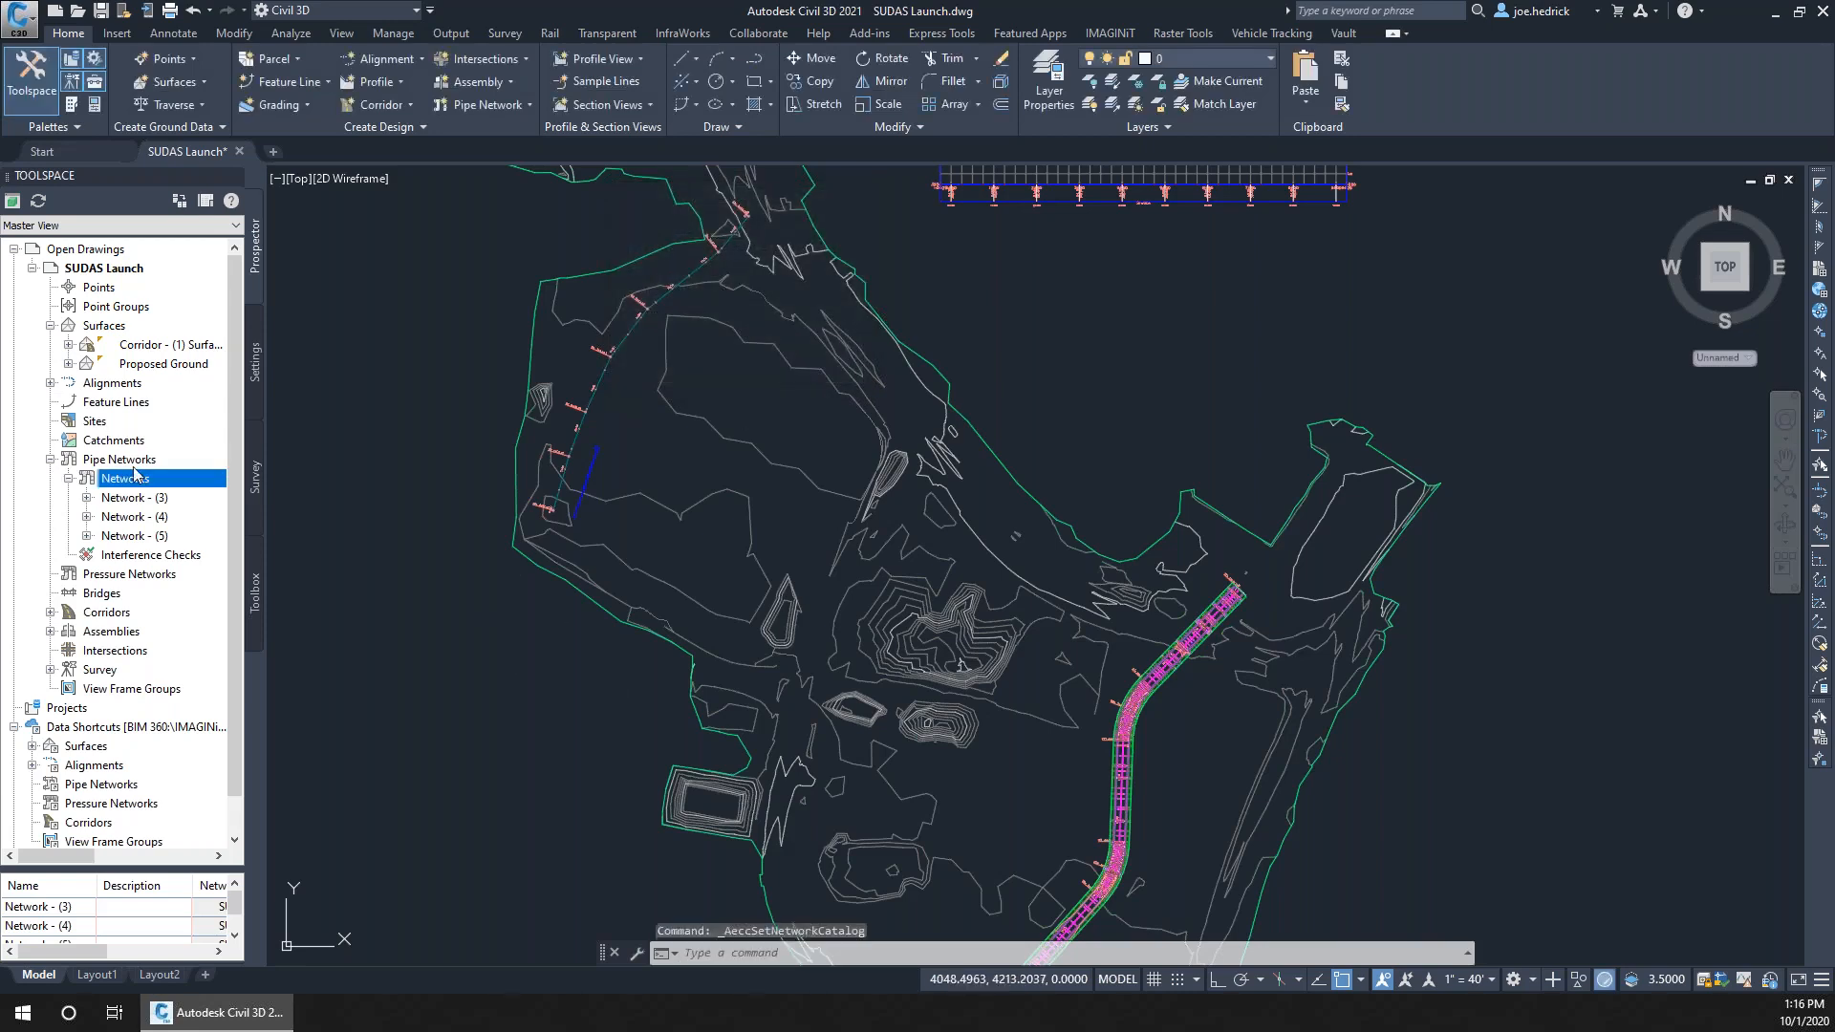
left_click(256, 373)
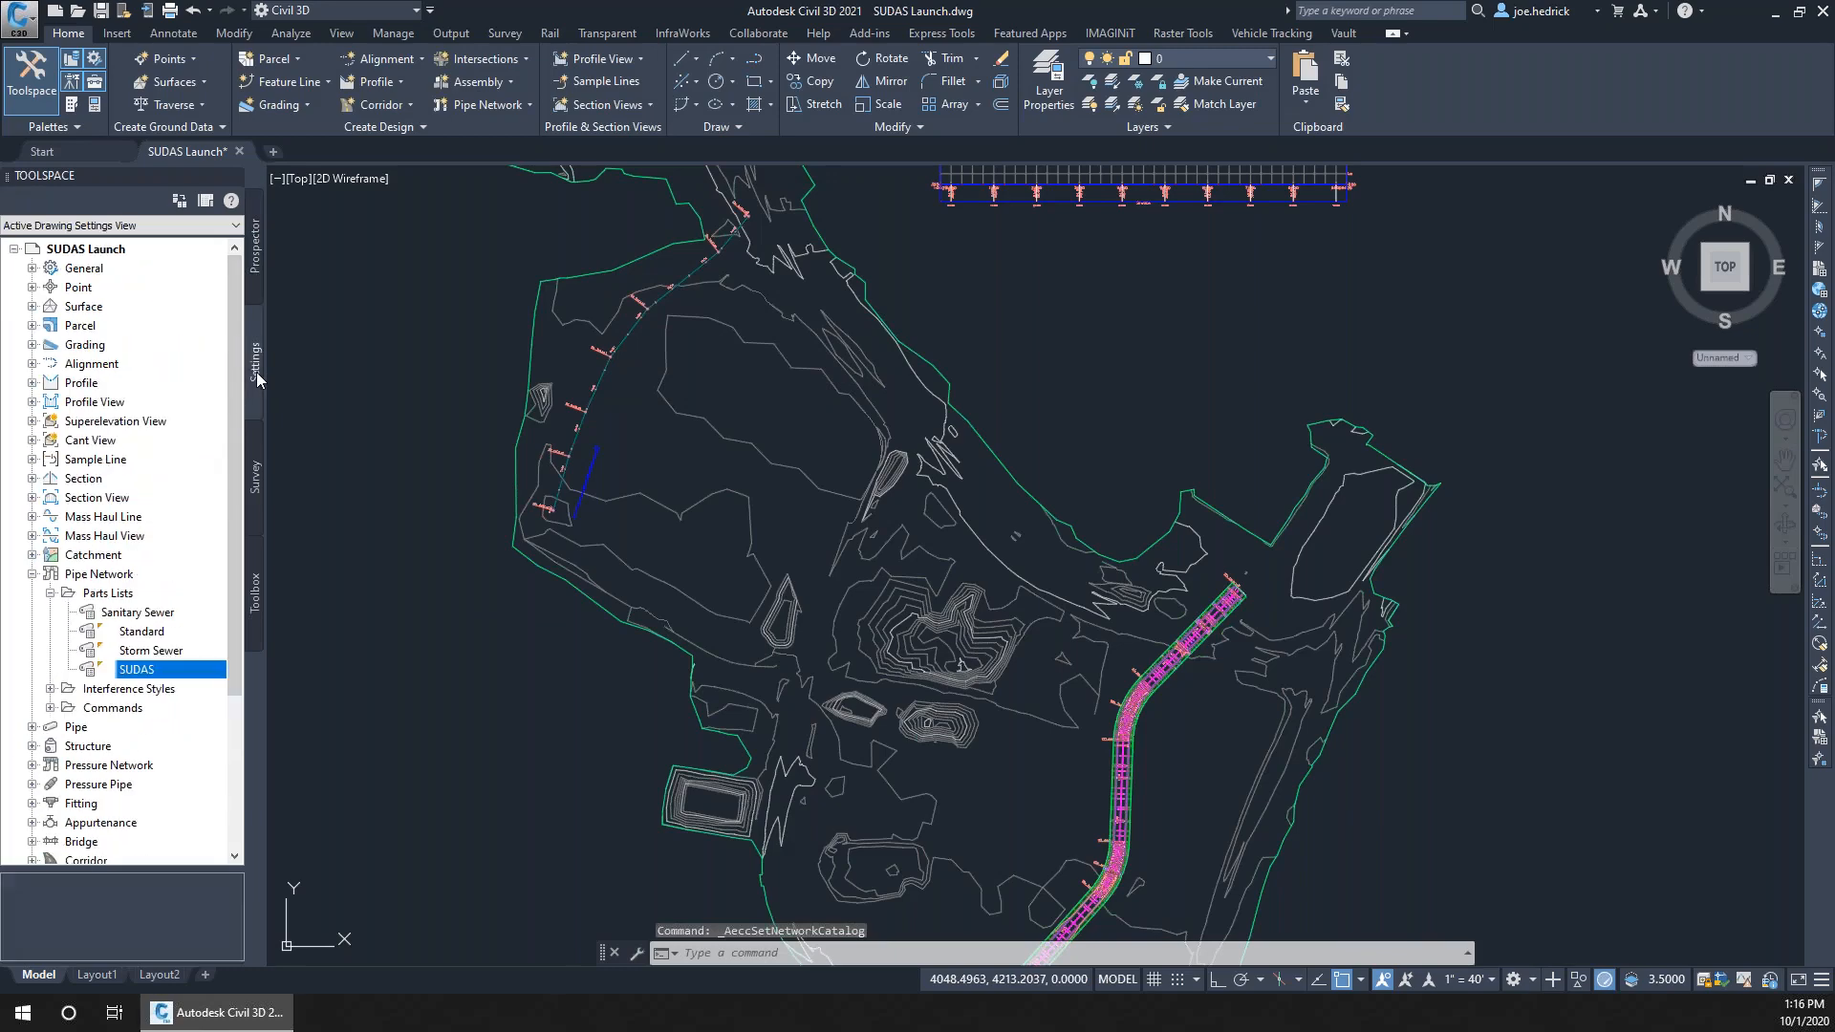
right_click(108, 594)
left_click(134, 604)
left_click(500, 180)
right_click(583, 182)
left_click(645, 185)
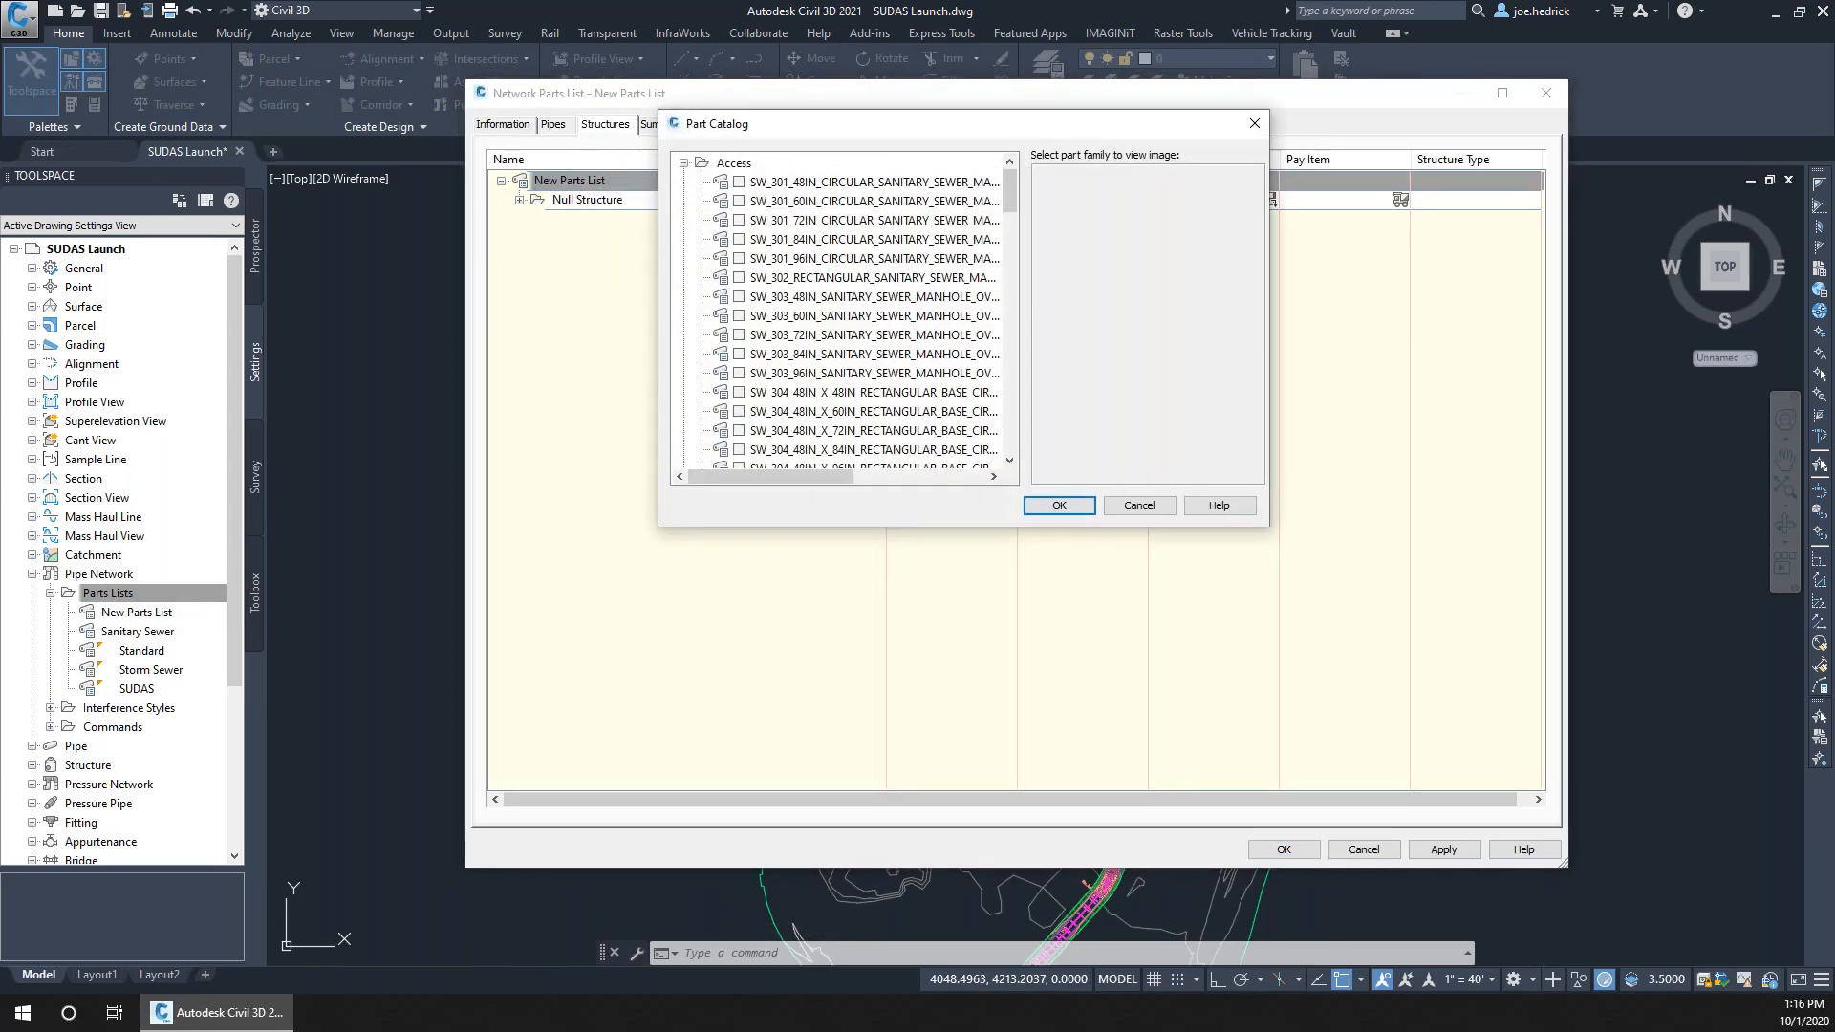
Preview the sanitary and storm sewer manhole families in the Access group, from SW_301 through SW_404
left_click(860, 202)
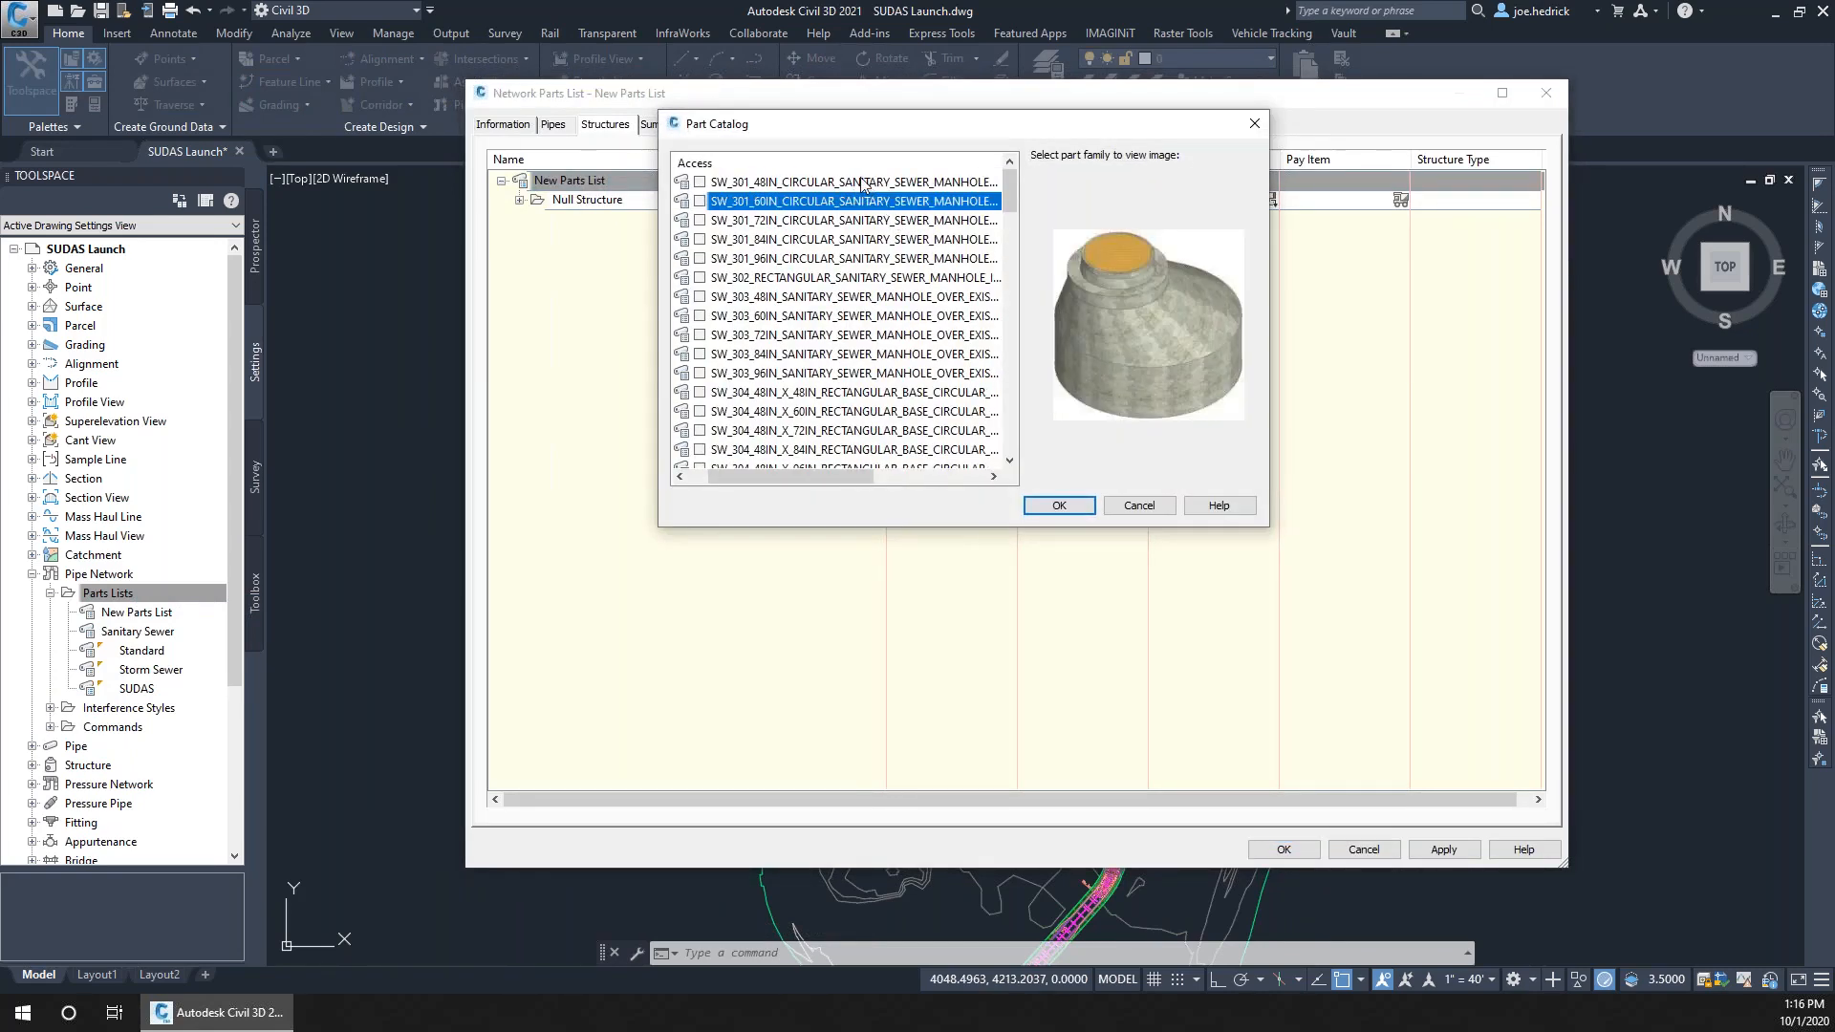
left_click(863, 182)
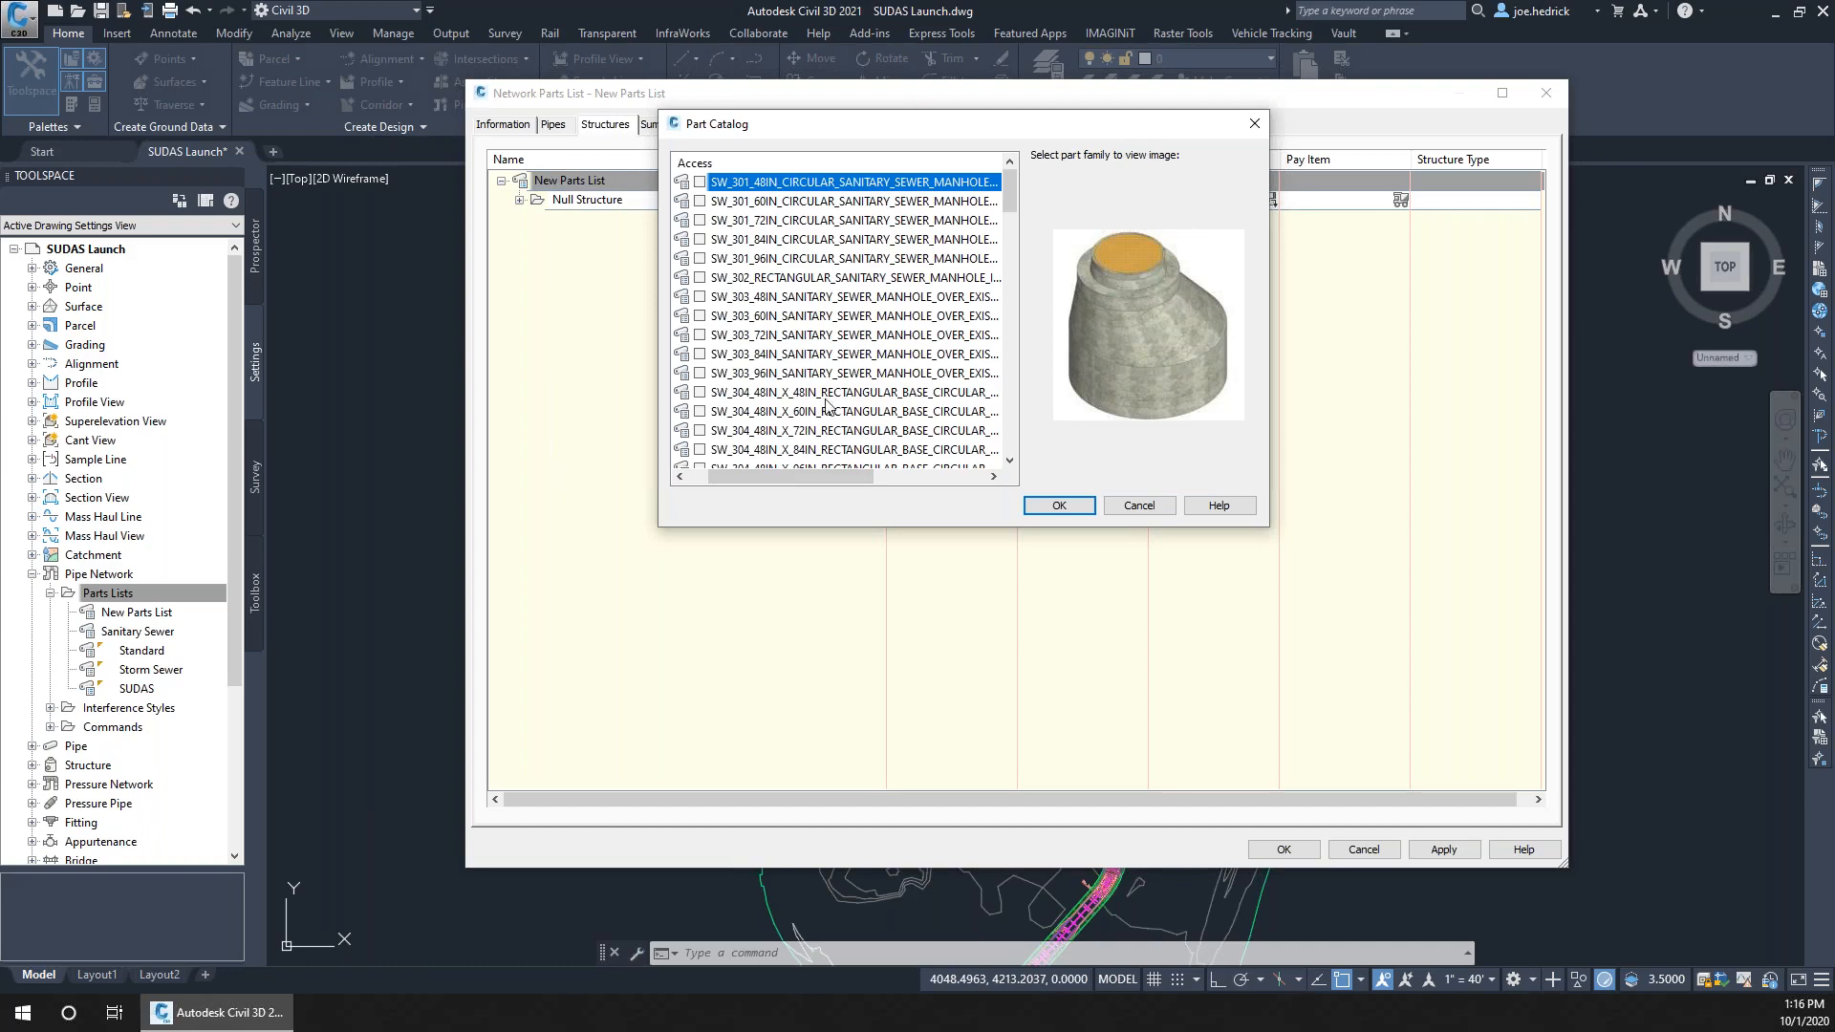
left_click(884, 279)
left_click(886, 372)
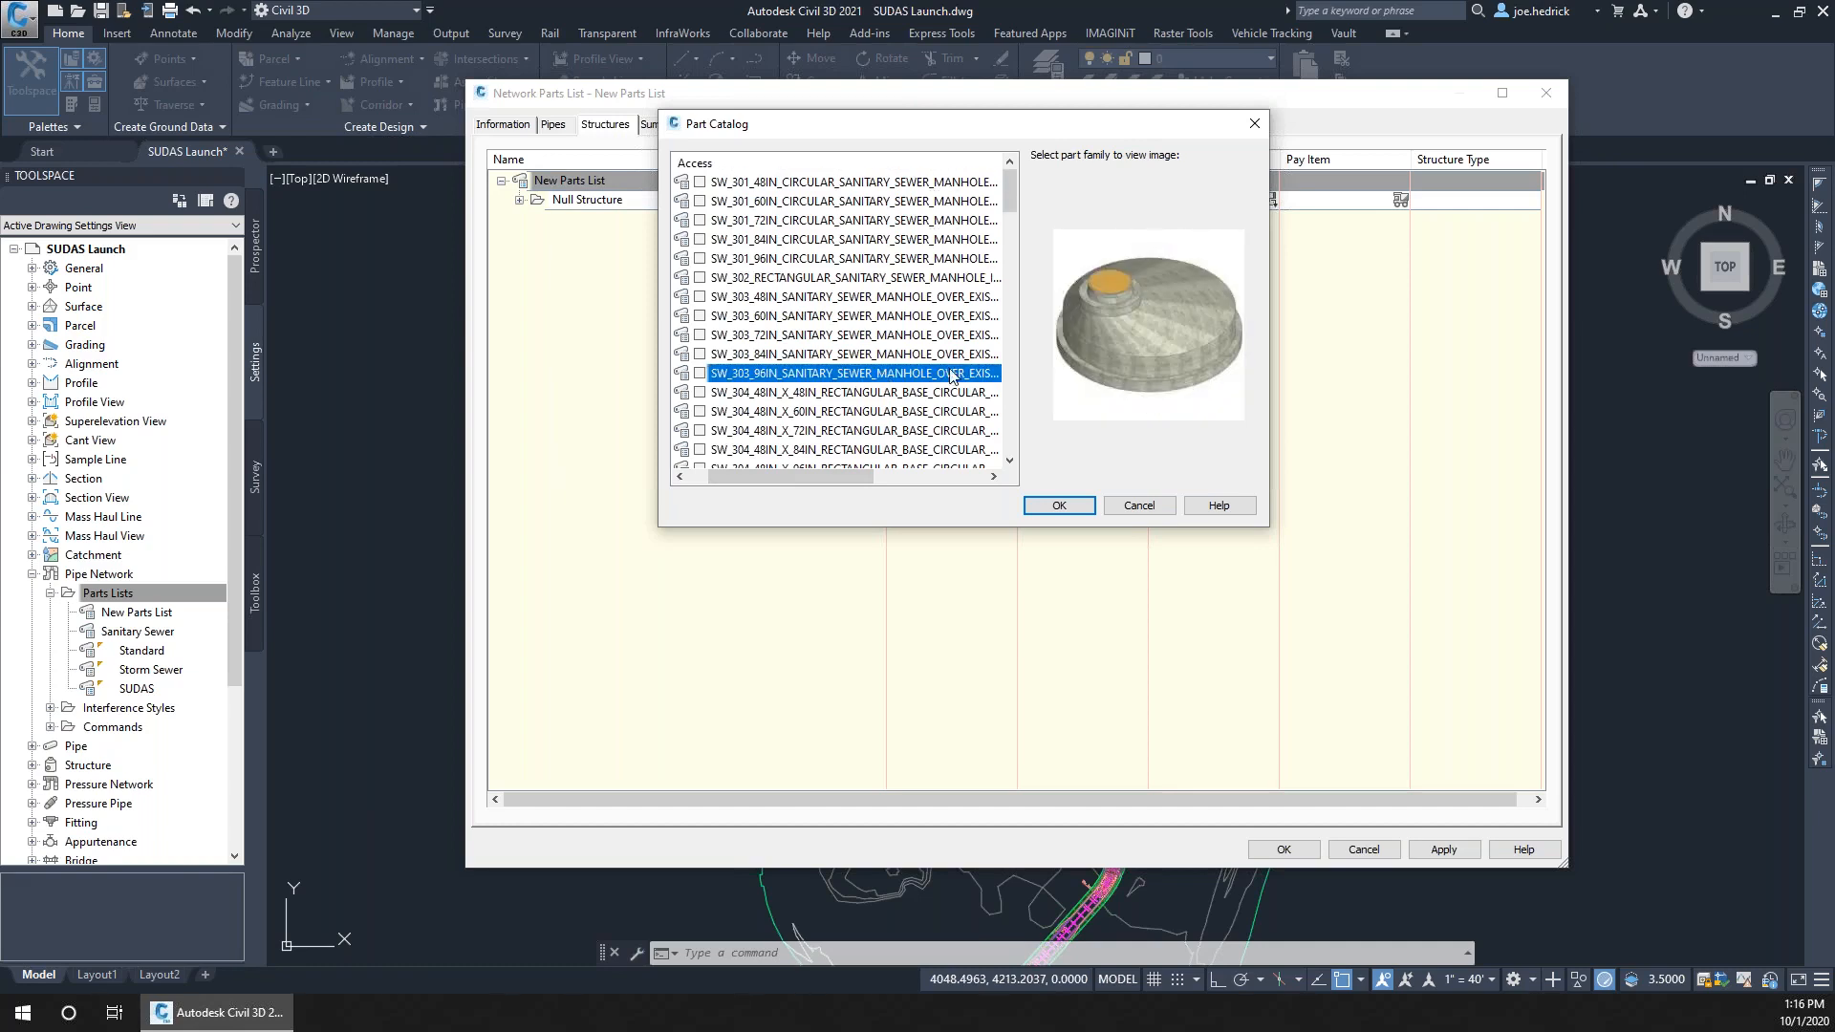
left_click_drag(1007, 185, 1007, 220)
left_click(908, 240)
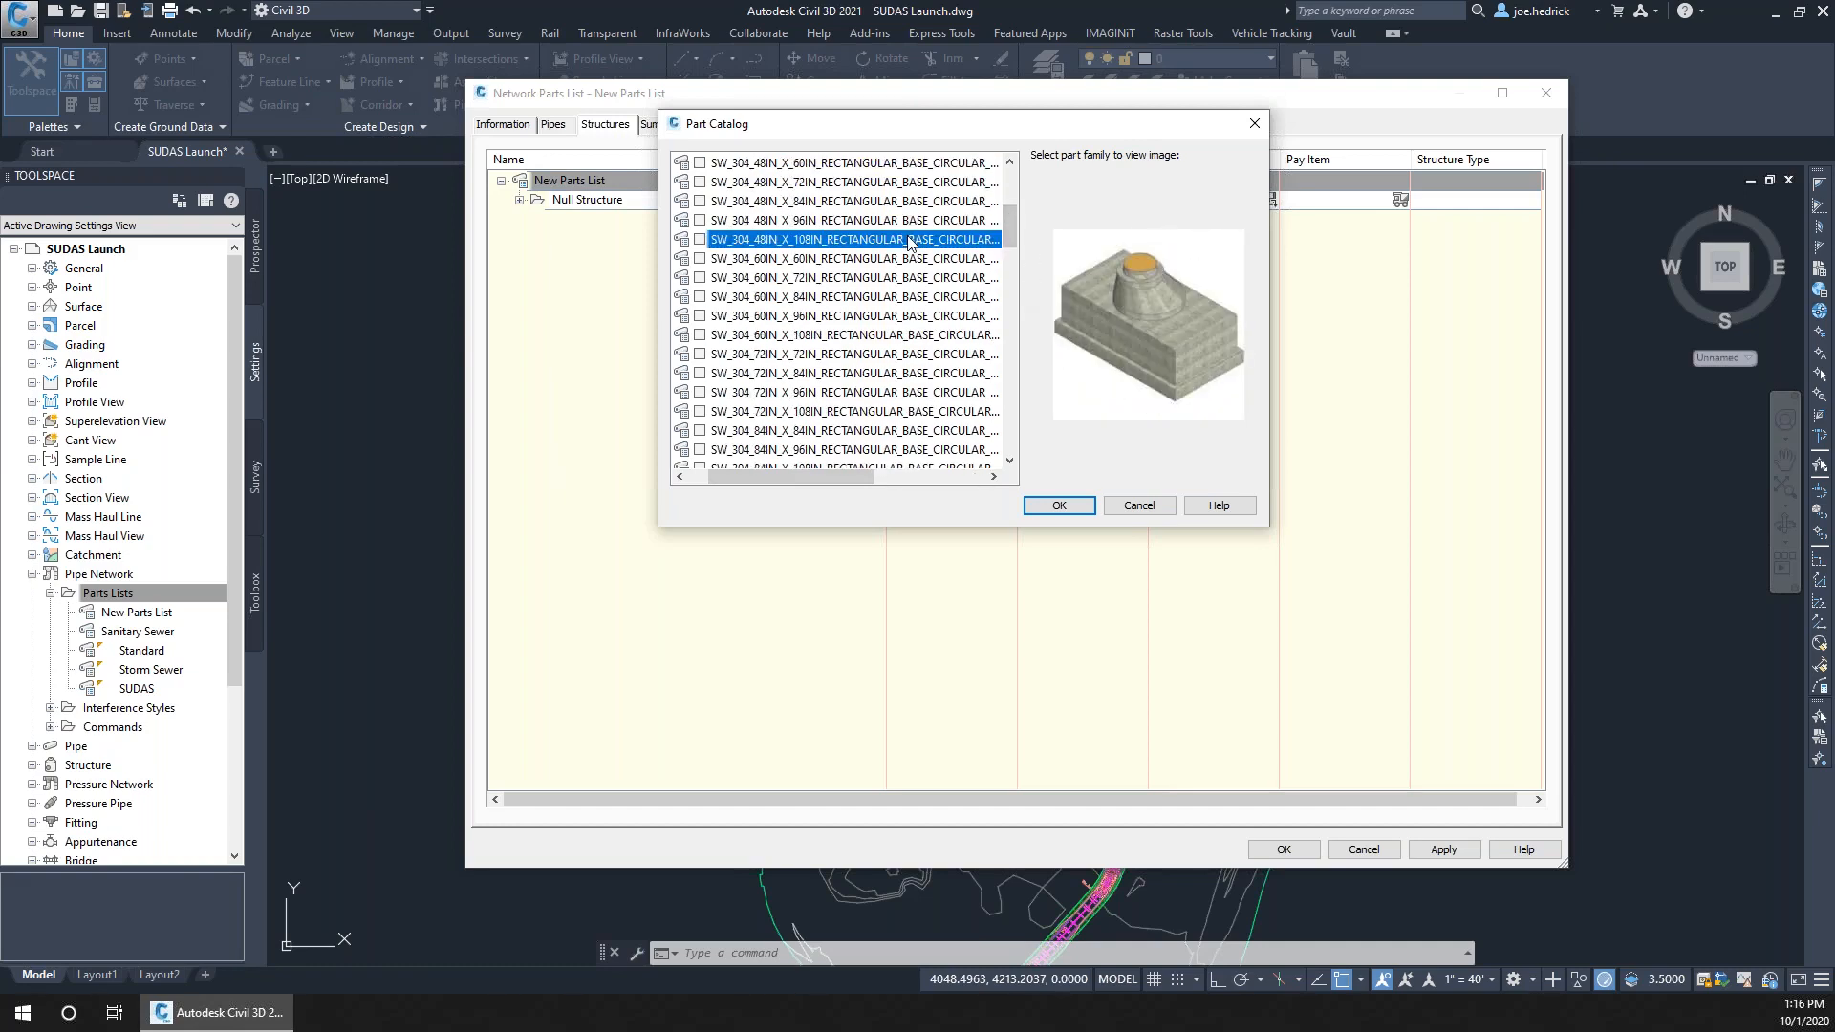
scroll(833, 329, "down", 6)
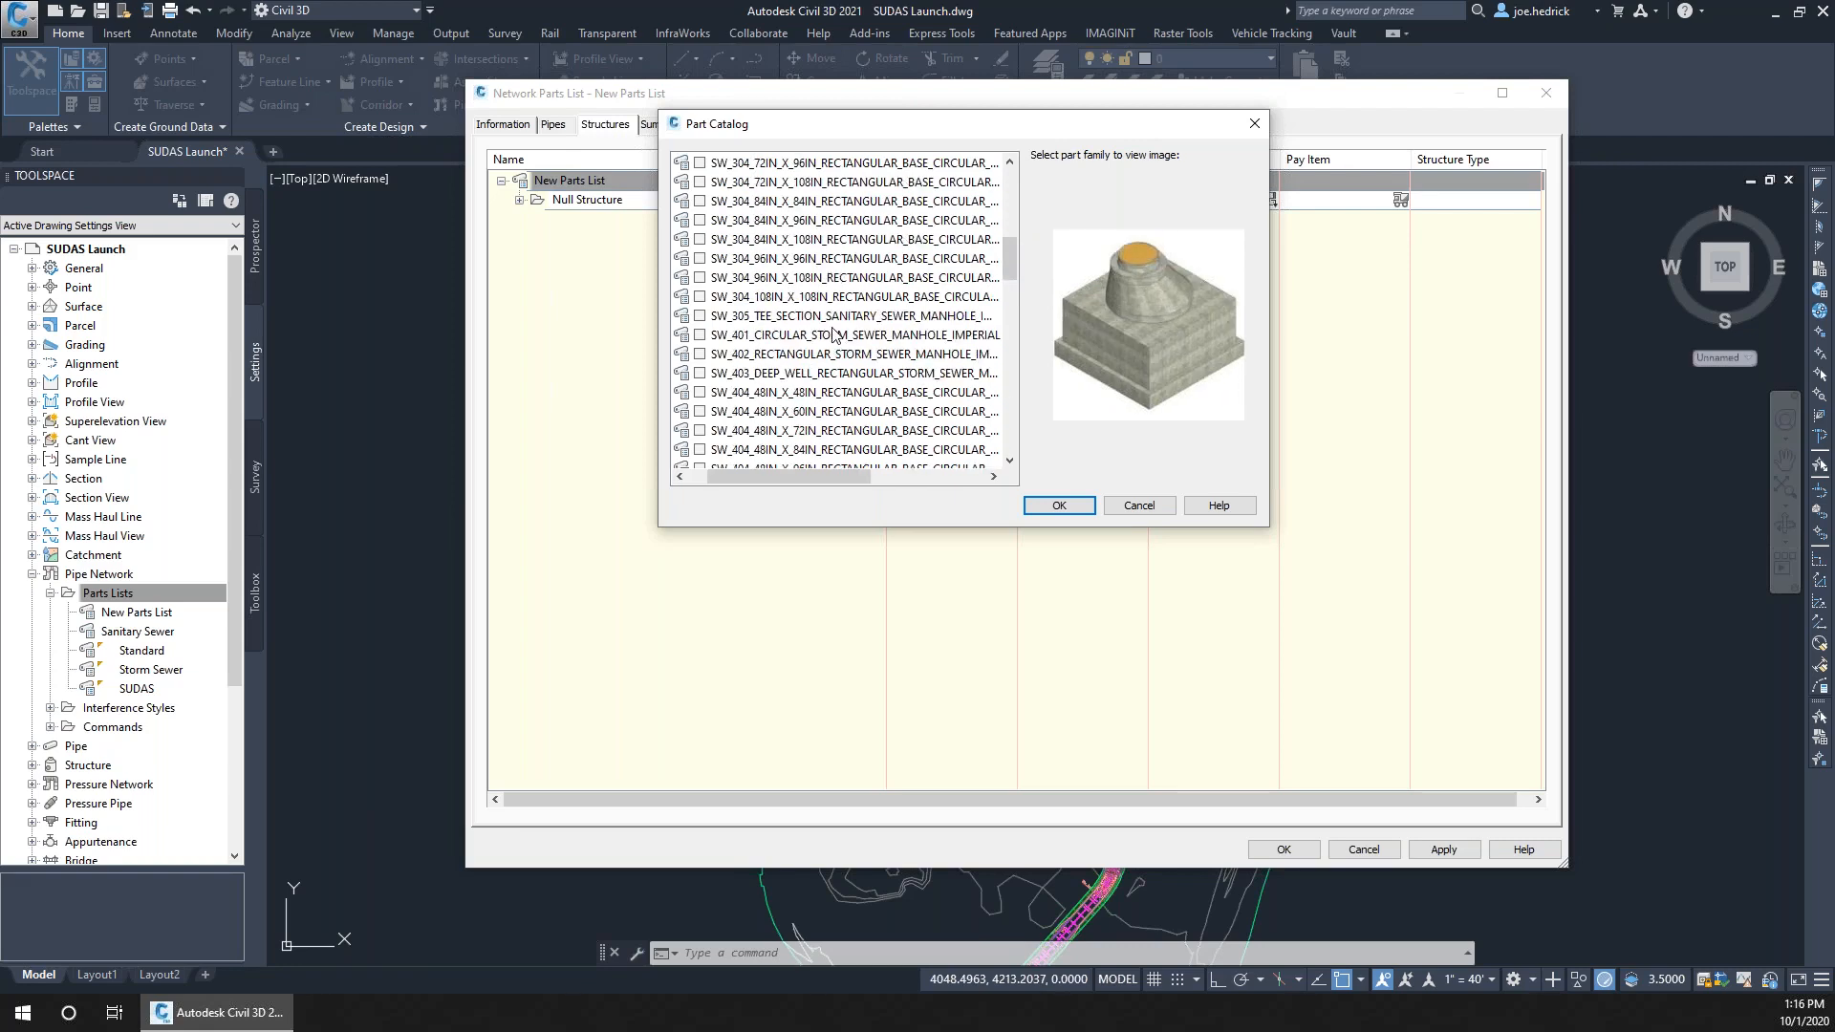
left_click(817, 431)
scroll(817, 431, "down", 4)
left_click(786, 317)
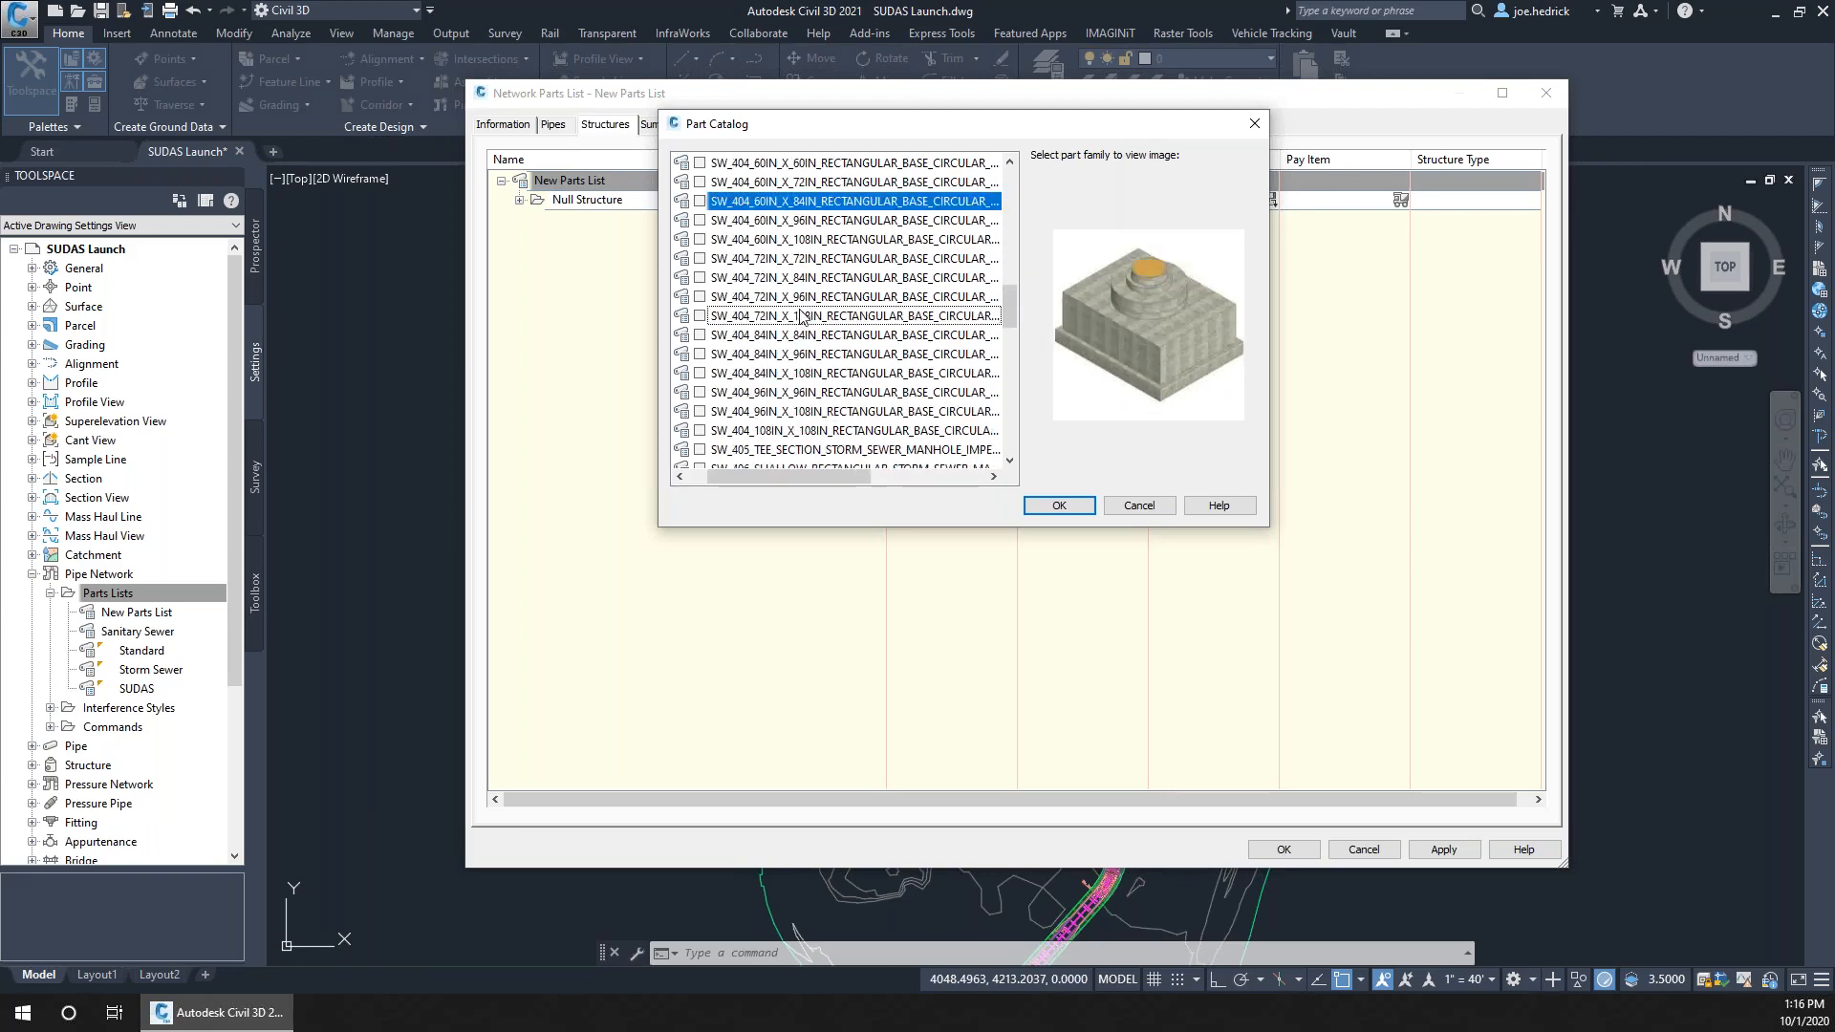
Preview the grate intake families in the Inlet group, including SW_501, SW_504 and the SW_506 double Type Q and Type R variants
scroll(785, 317, "down", 4)
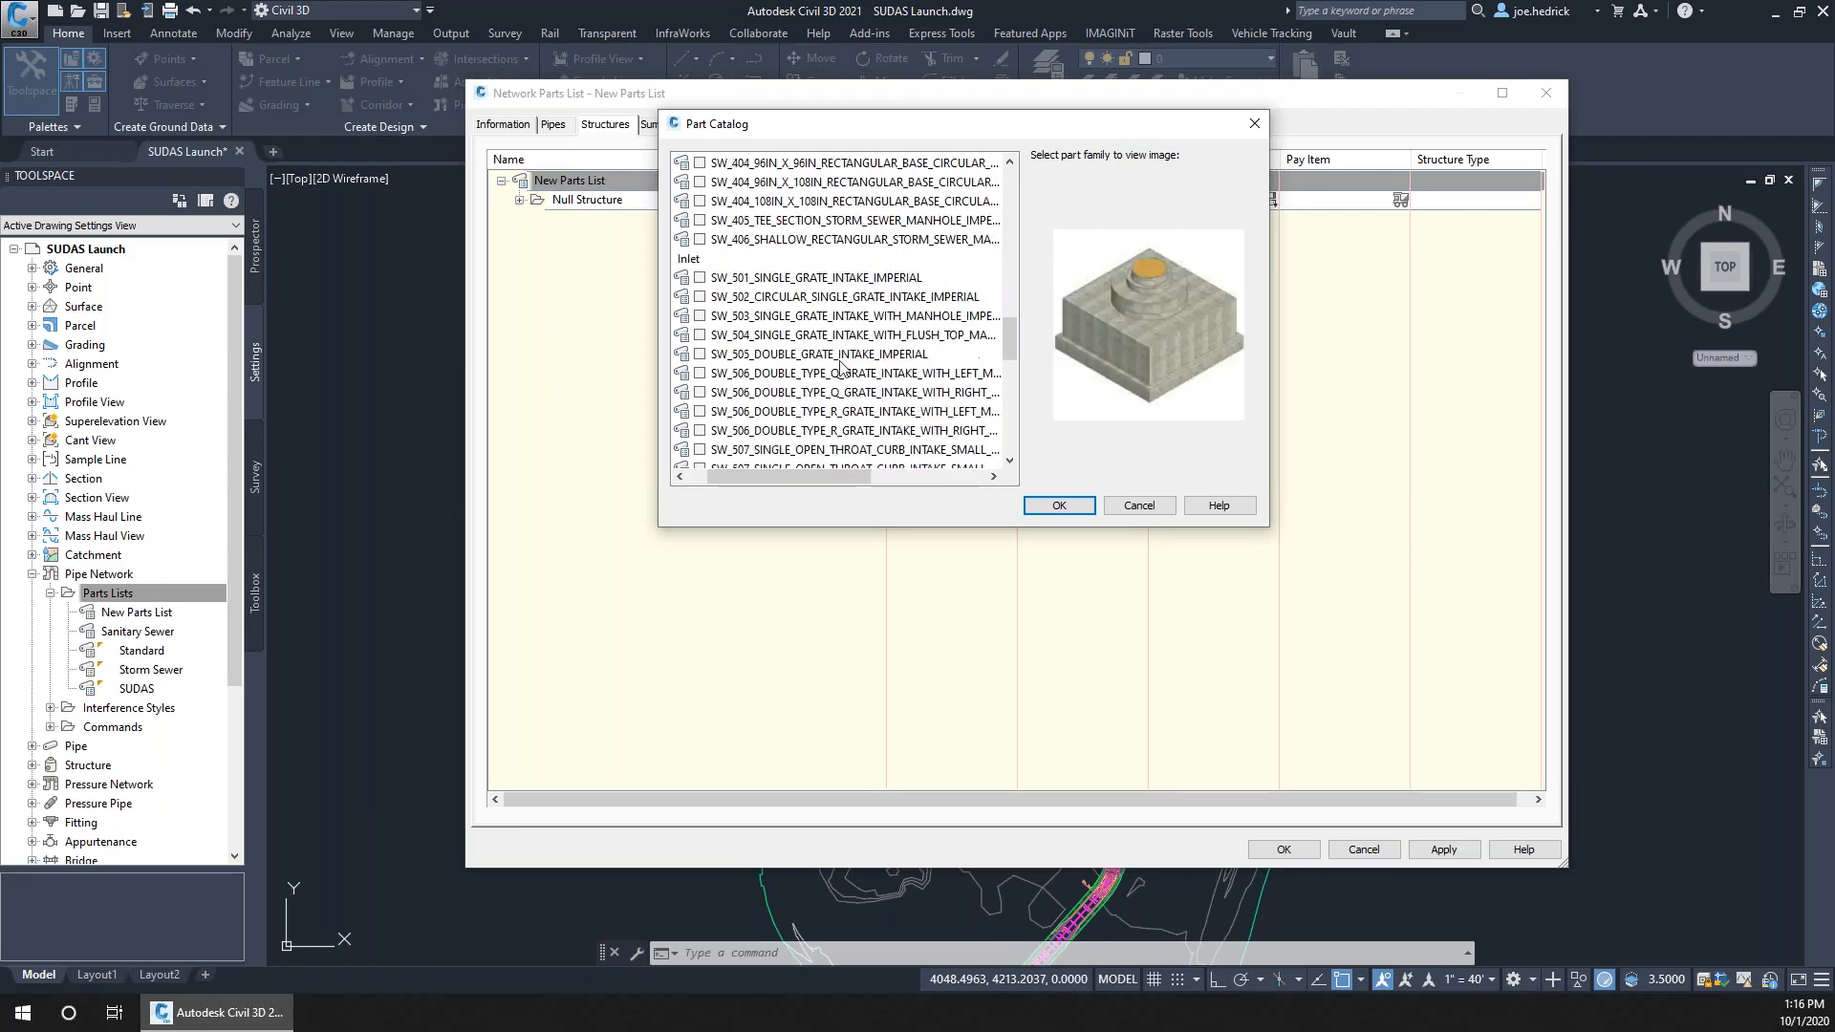
left_click(803, 279)
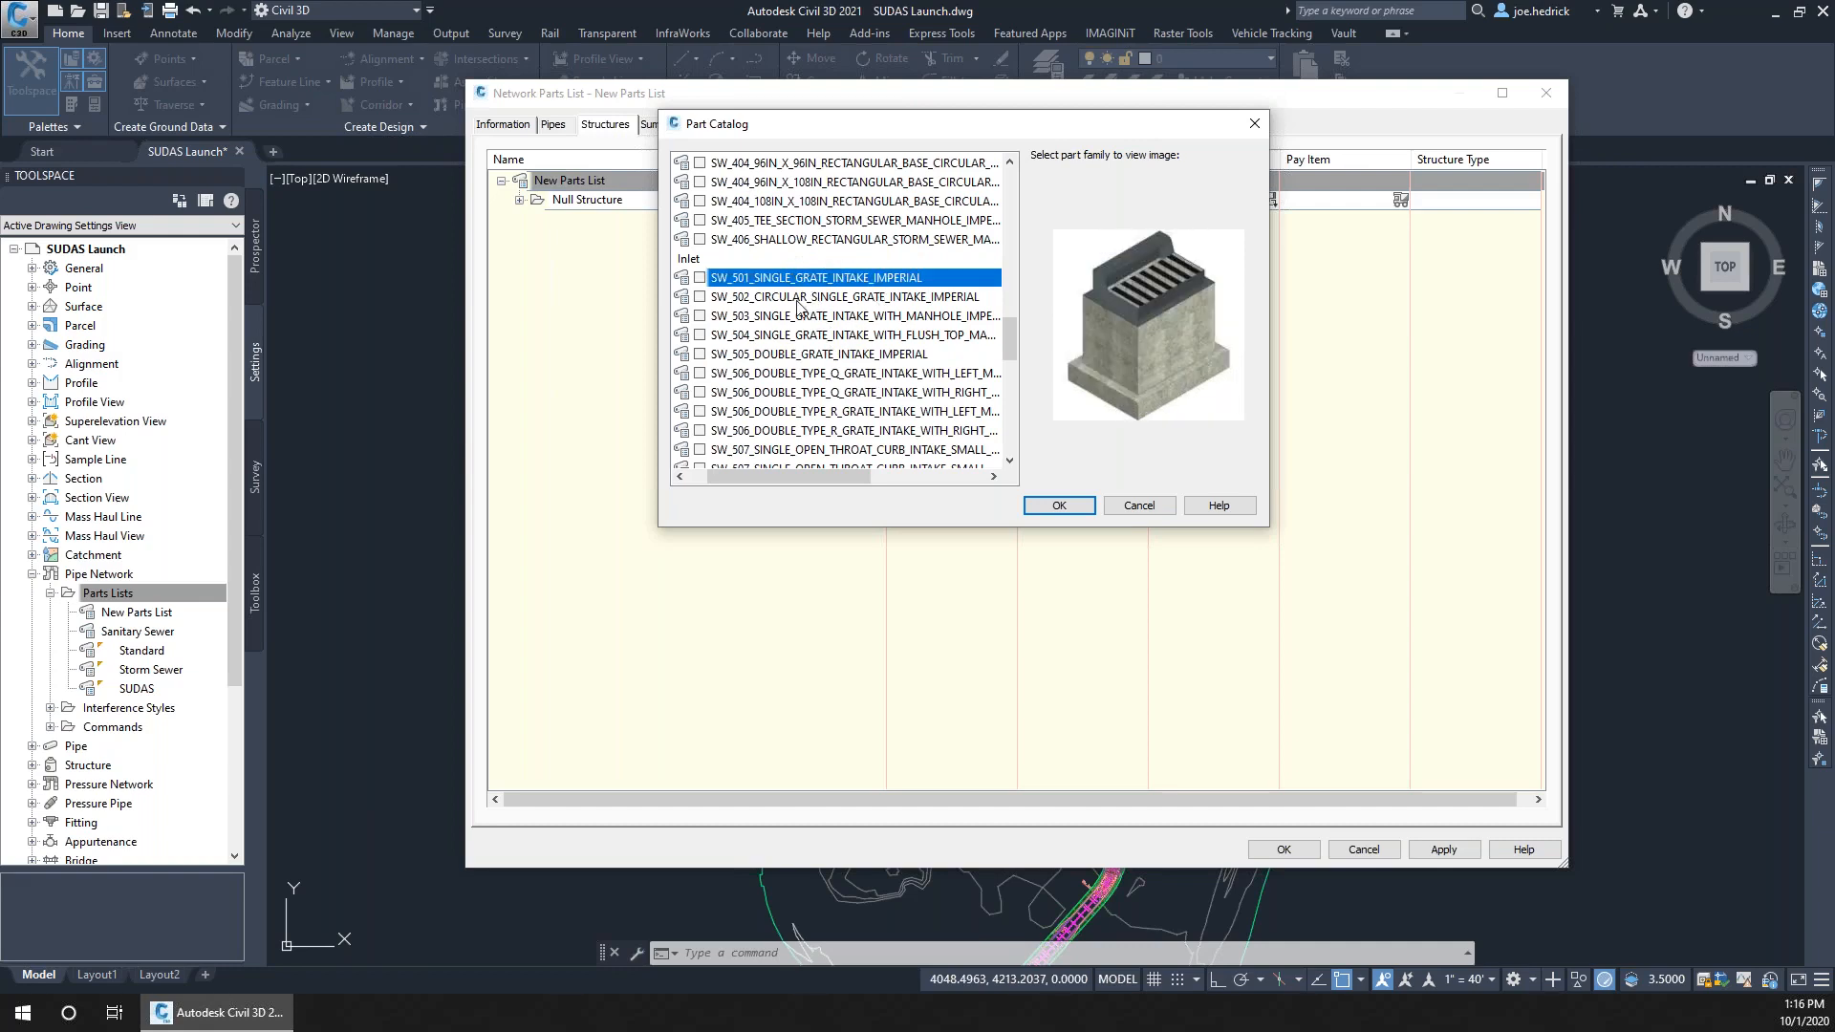
left_click(793, 336)
left_click(796, 394)
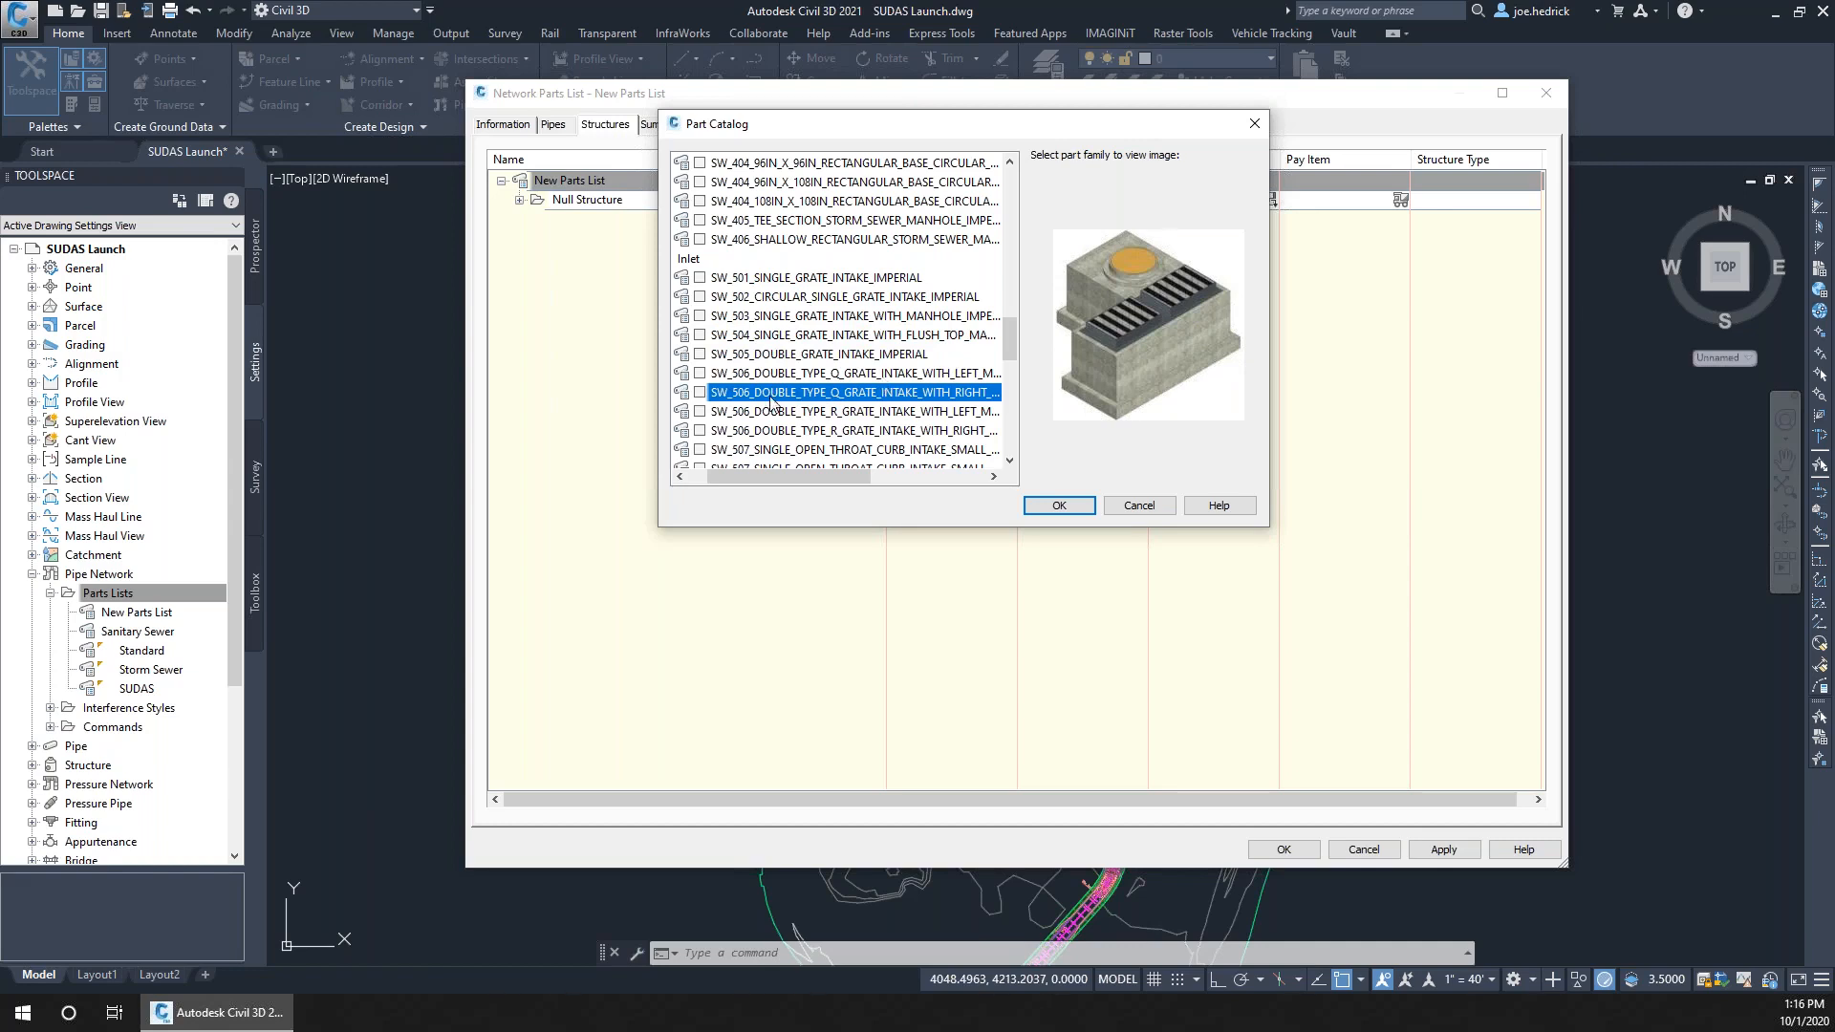
left_click(857, 373)
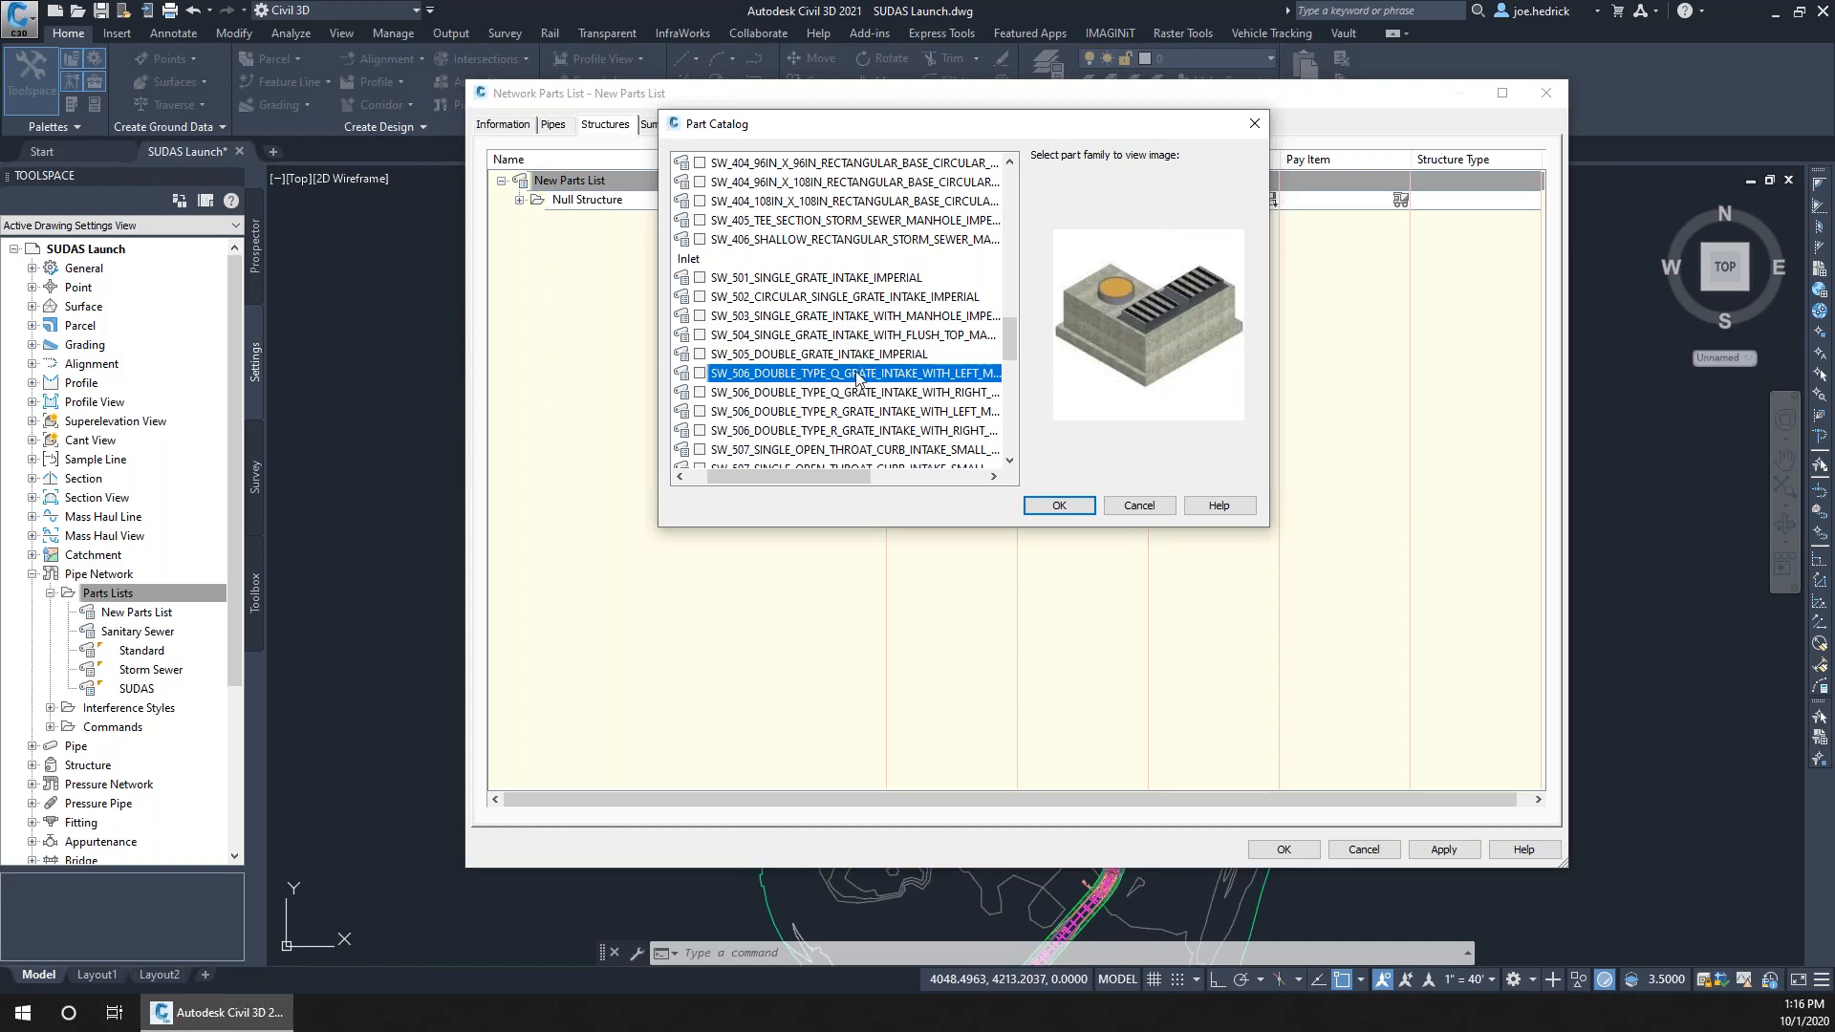
left_click(820, 411)
left_click(820, 432)
Preview the single and double open-throat curb intake families SW_508, SW_509 and SW_510
scroll(784, 409, "down", 1)
scroll(784, 410, "down", 3)
left_click(799, 319)
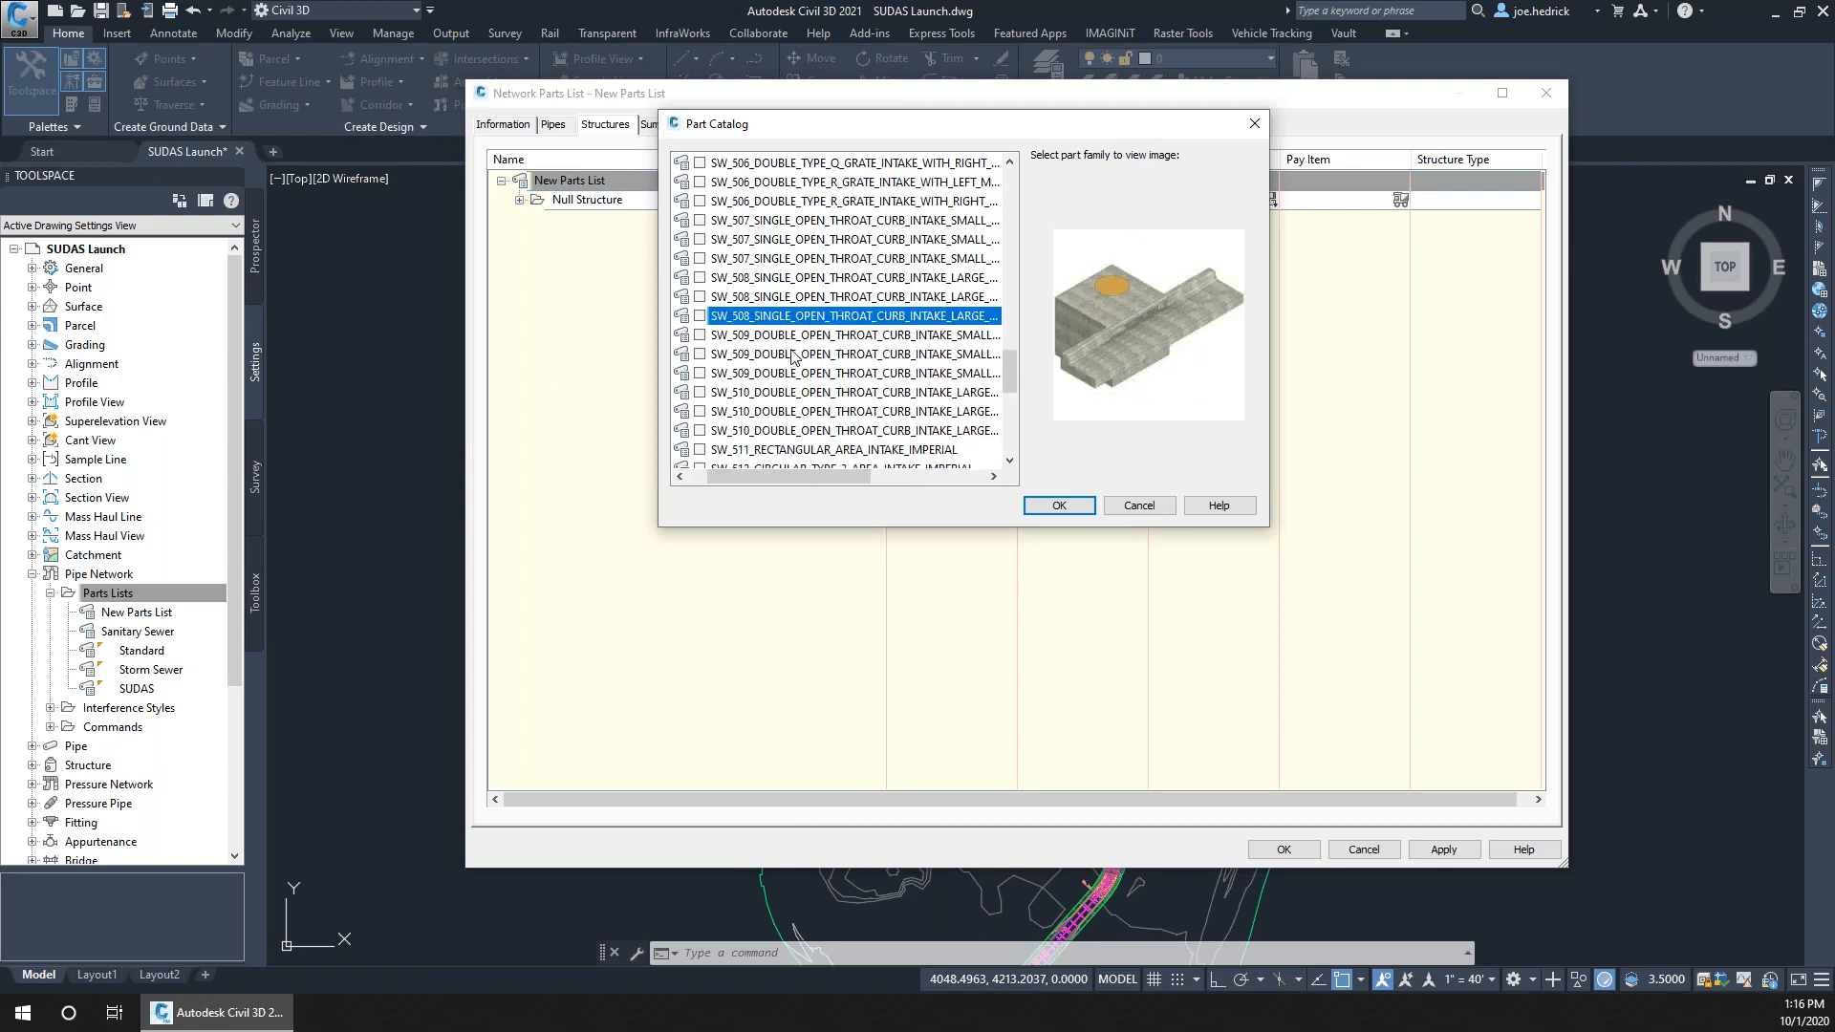
left_click(793, 356)
left_click(784, 394)
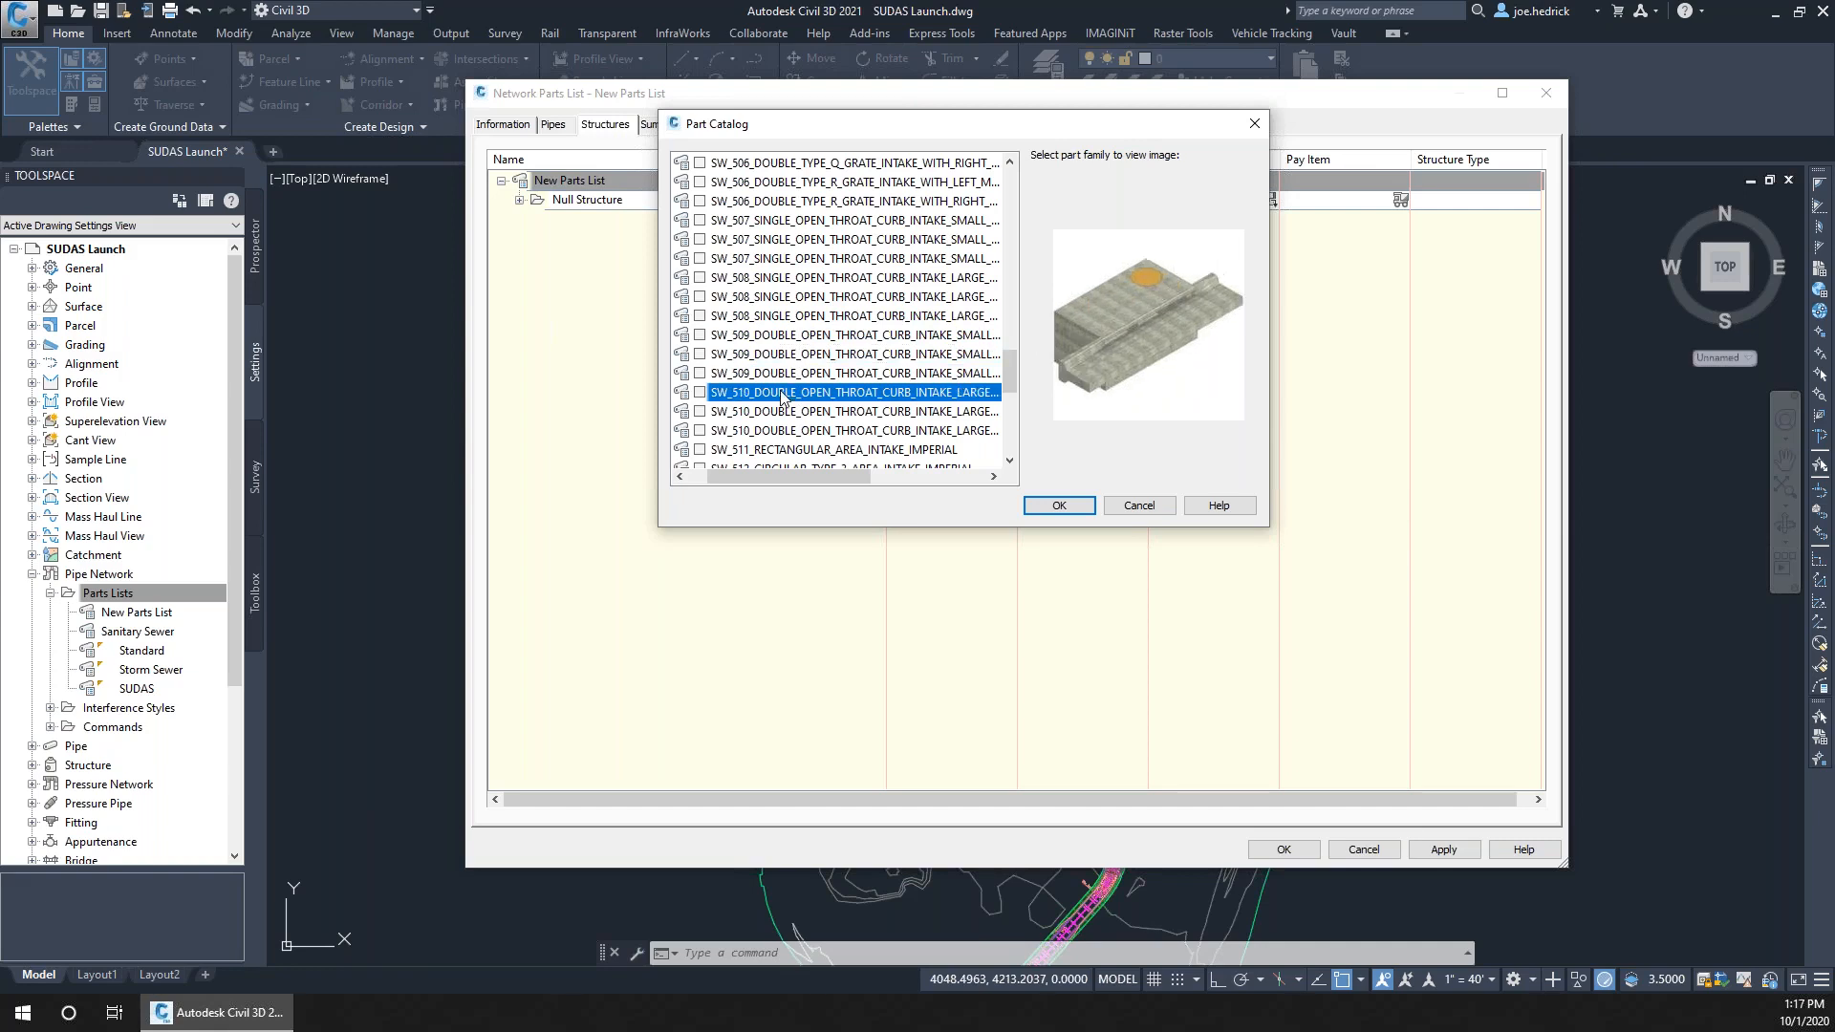
left_click(783, 413)
Preview the SW_511 rectangular and SW_512 circular area intakes, and close the catalog and new parts list without saving
left_click(789, 450)
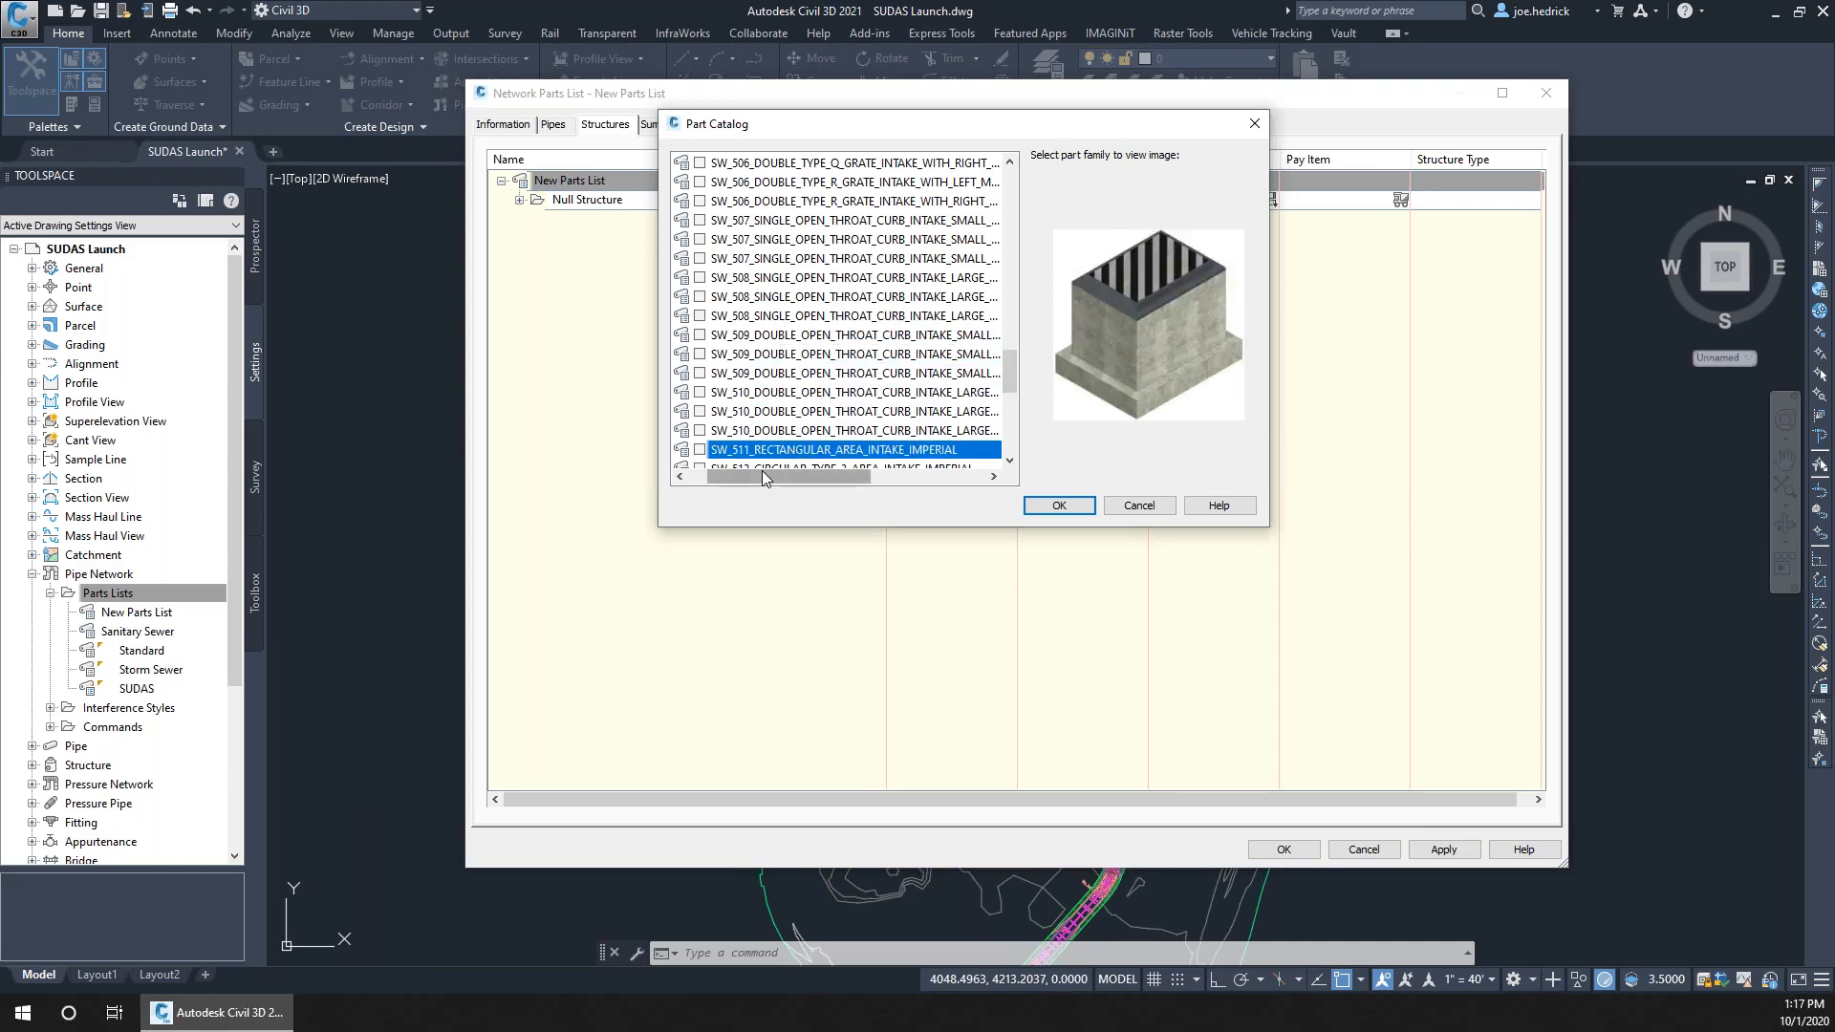
scroll(889, 315, "down", 3)
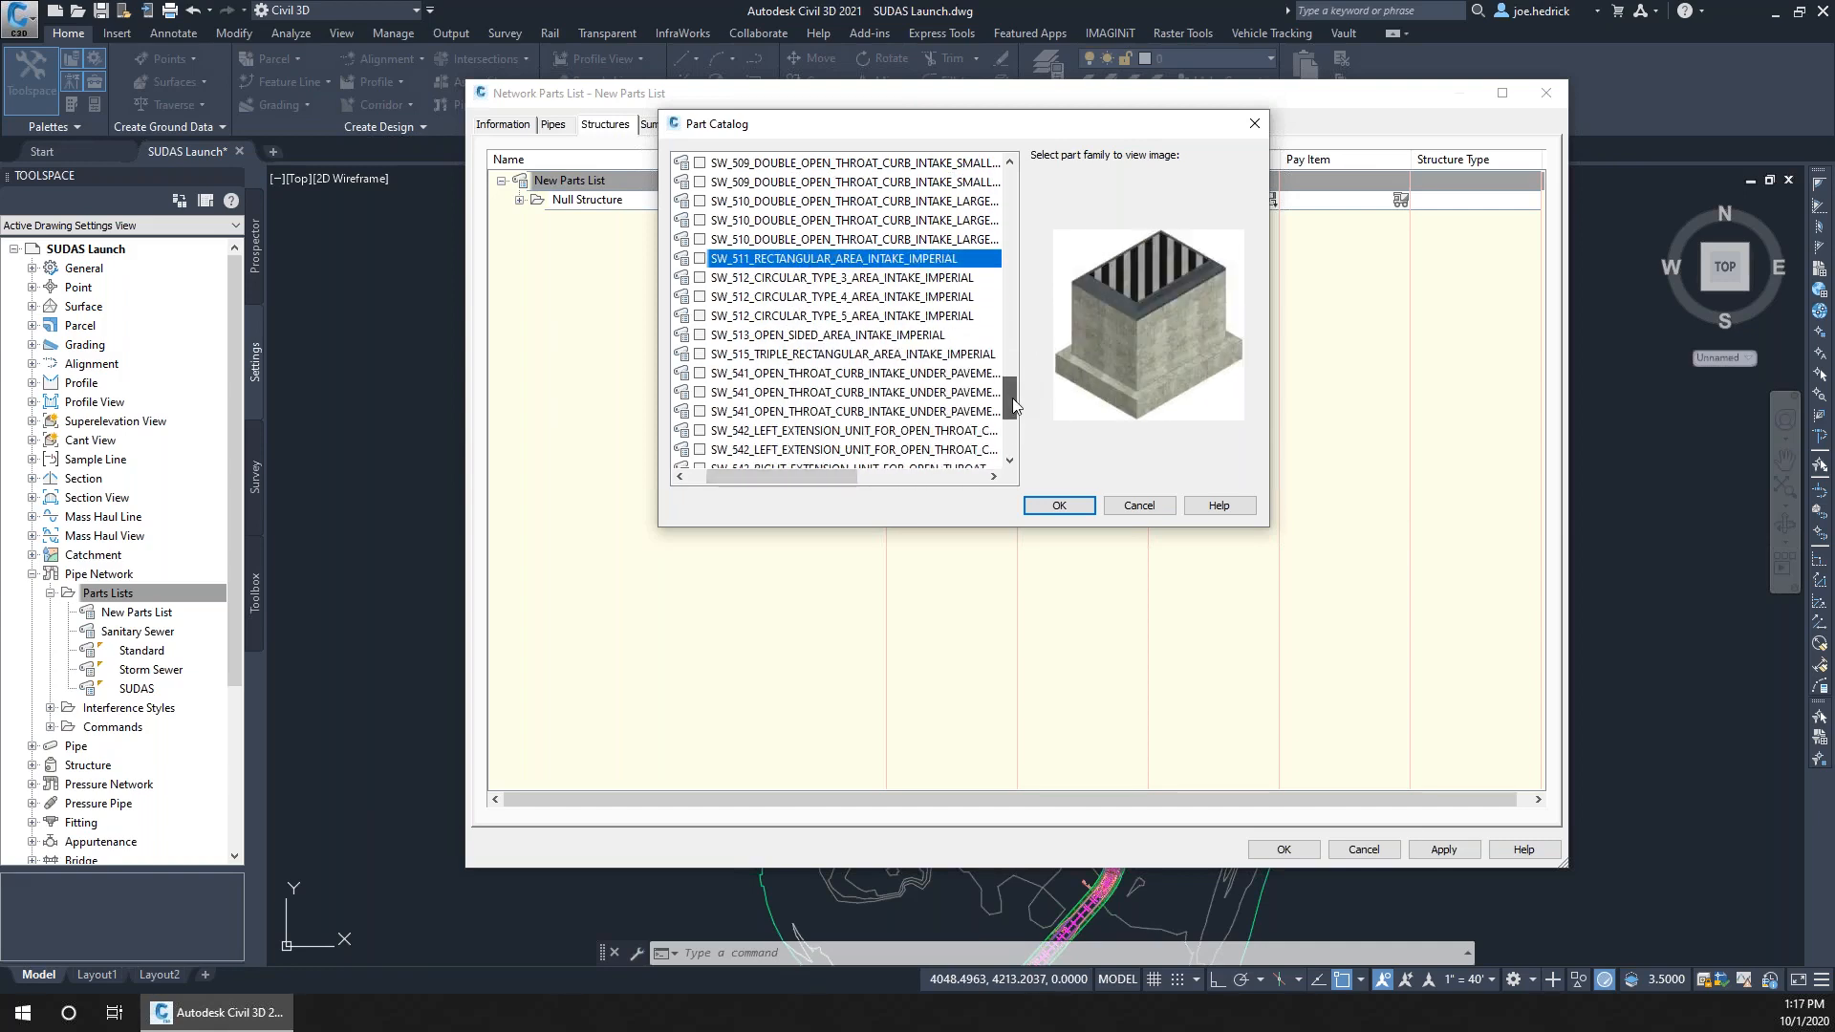
left_click(804, 277)
left_click(805, 296)
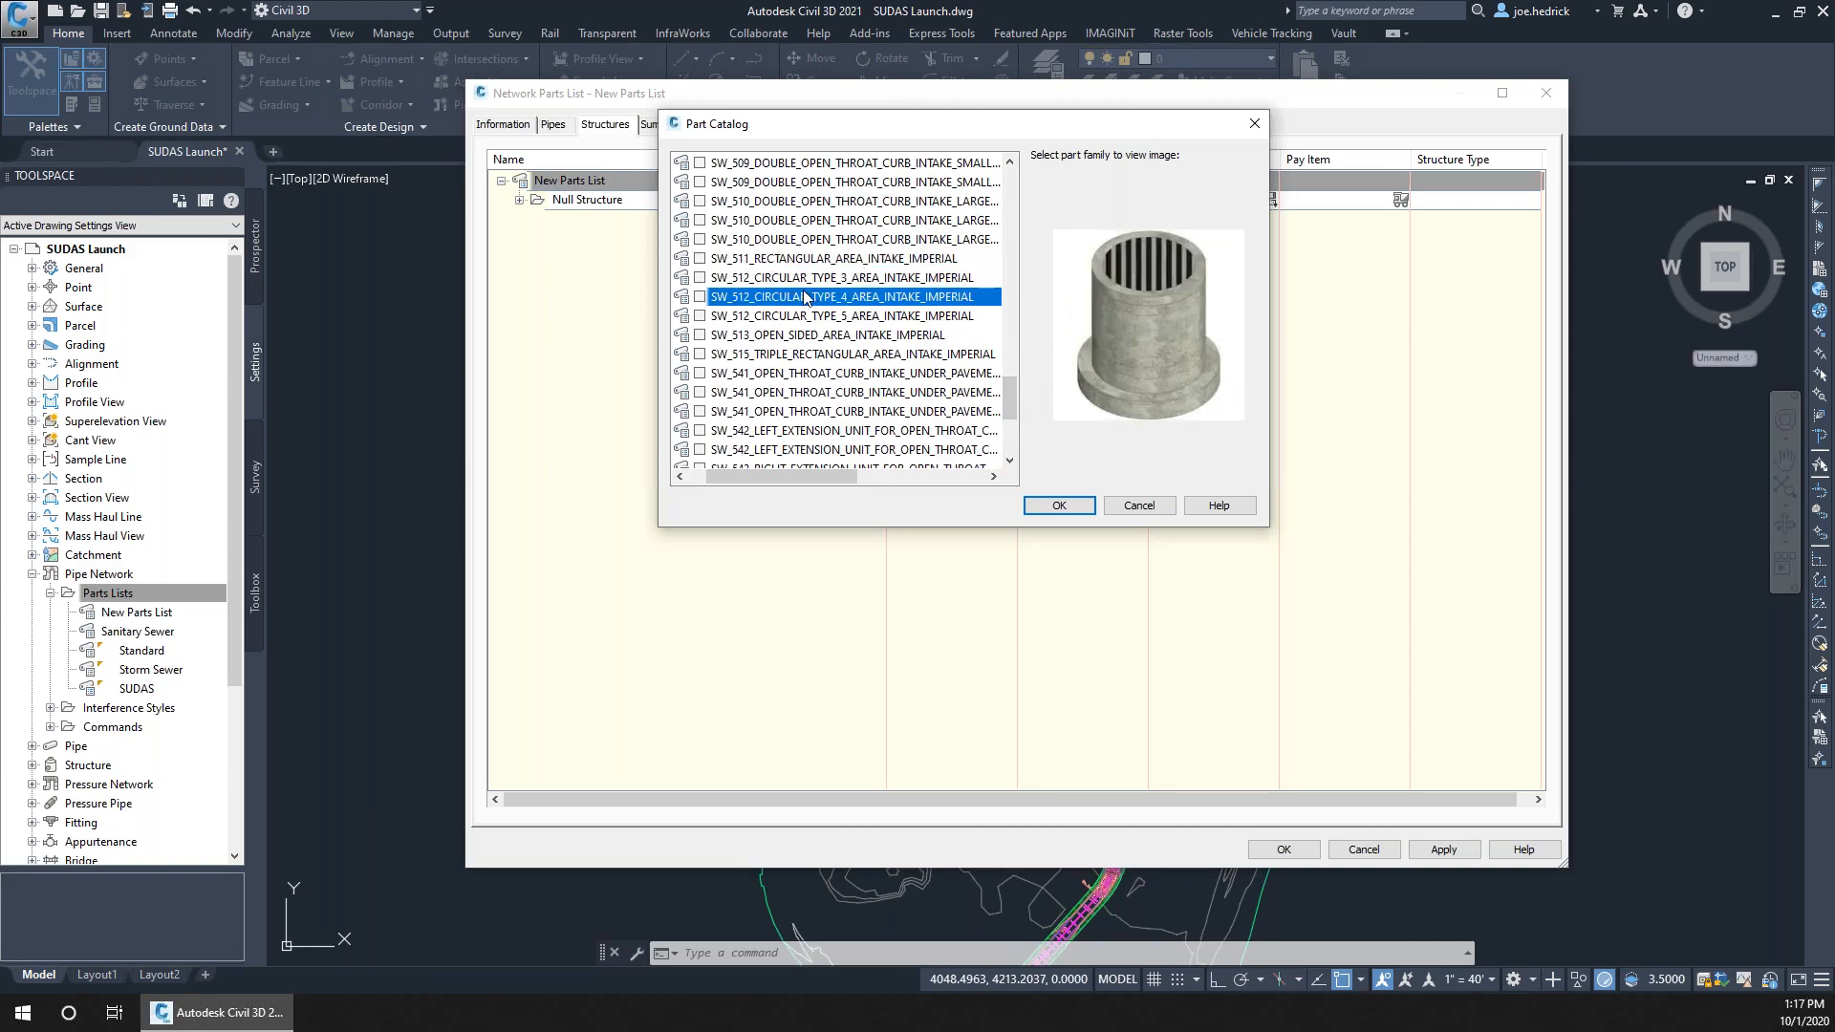
left_click(808, 316)
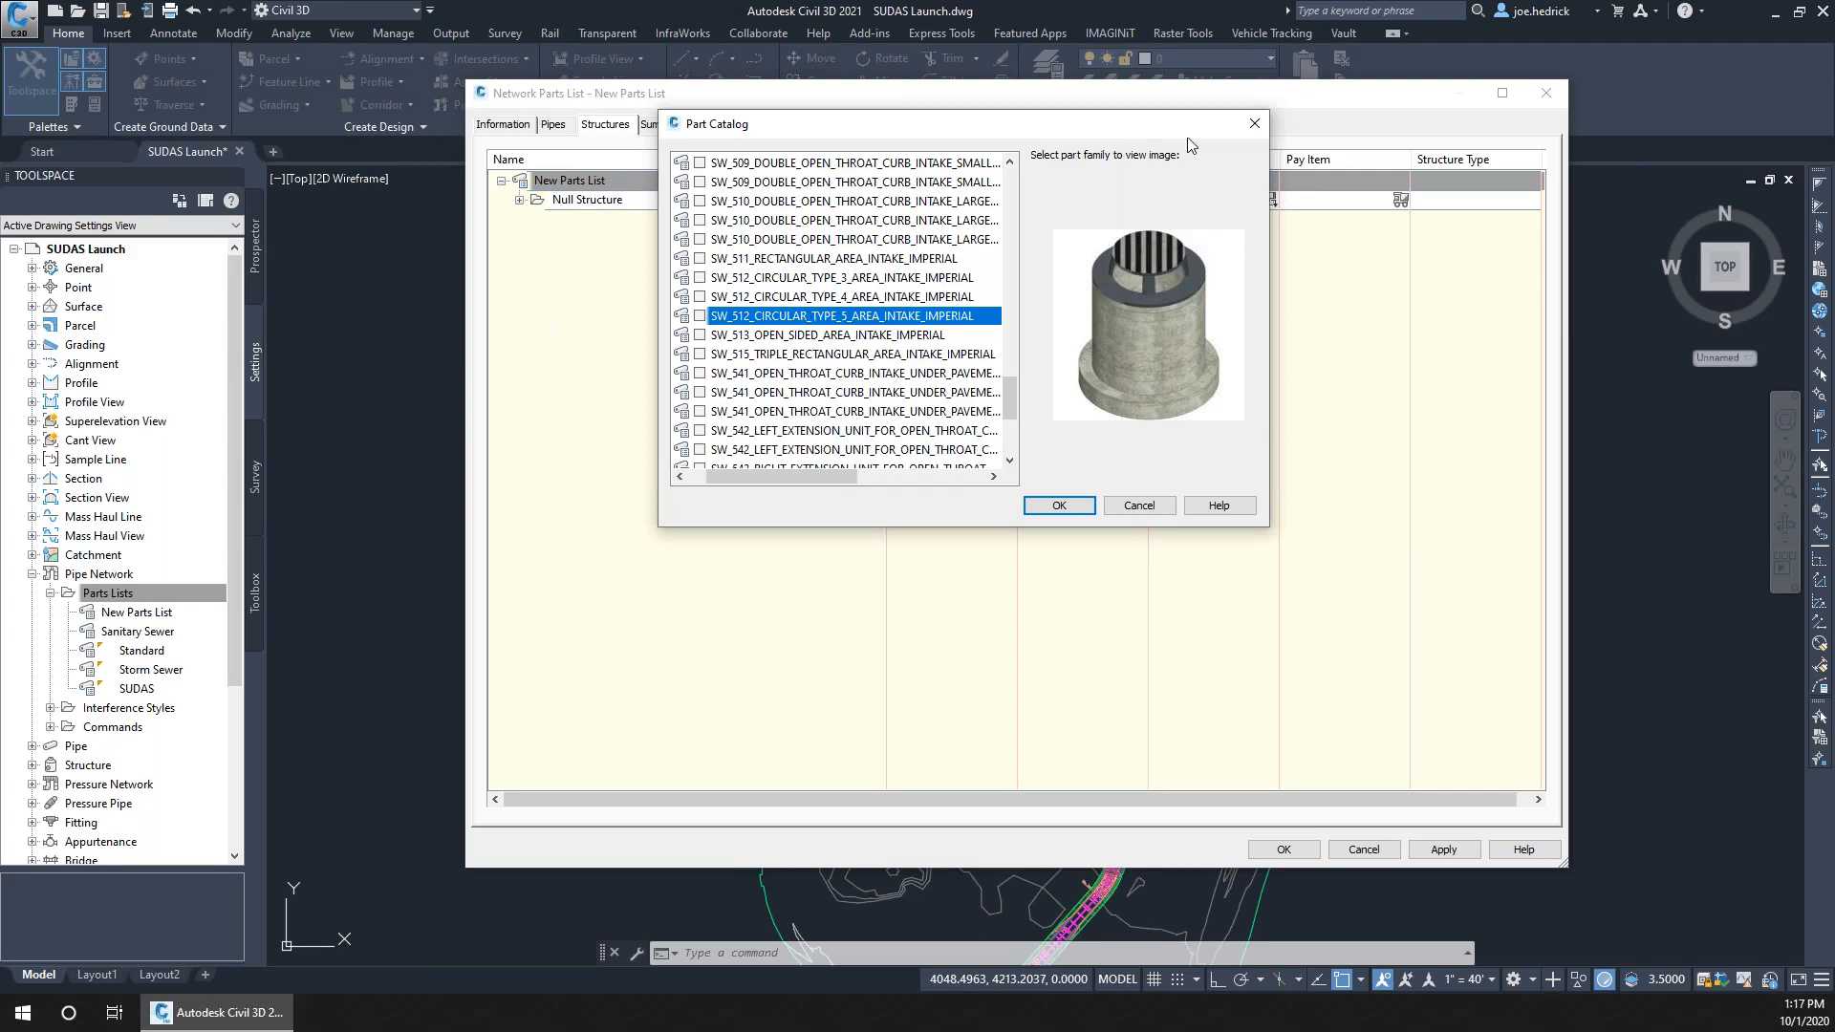
left_click(1140, 508)
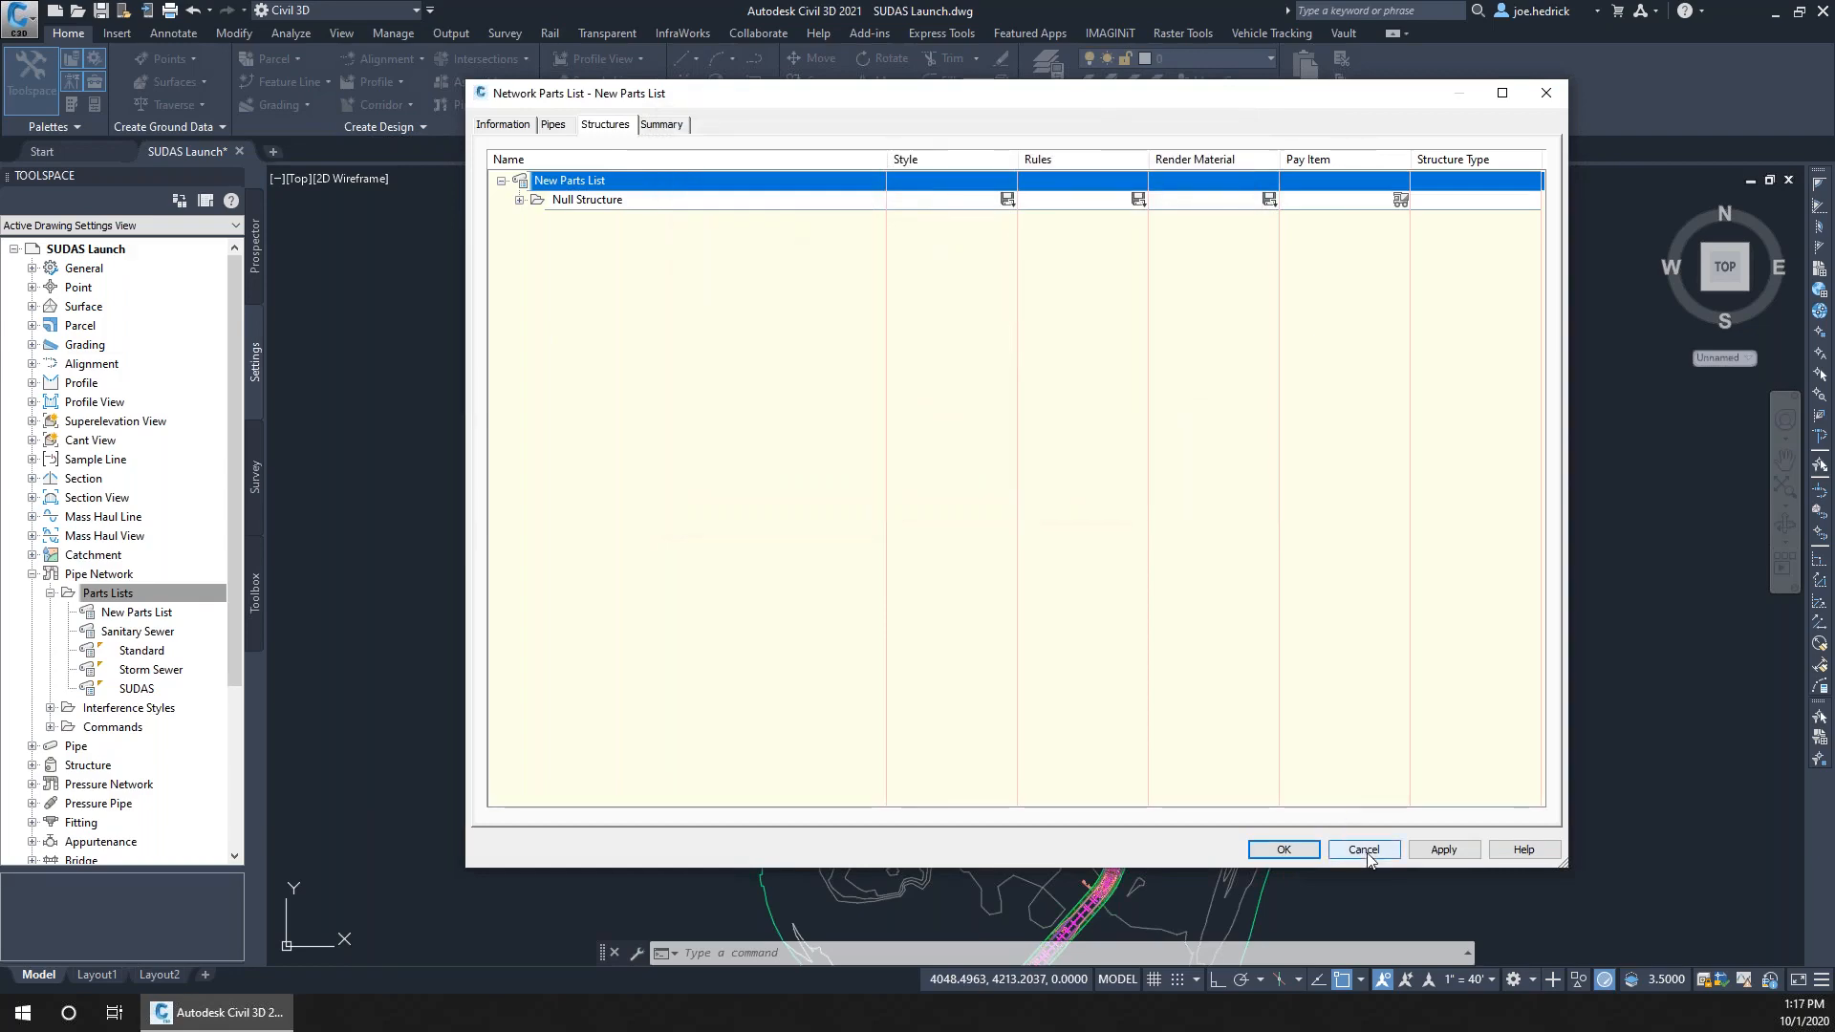
left_click(1357, 851)
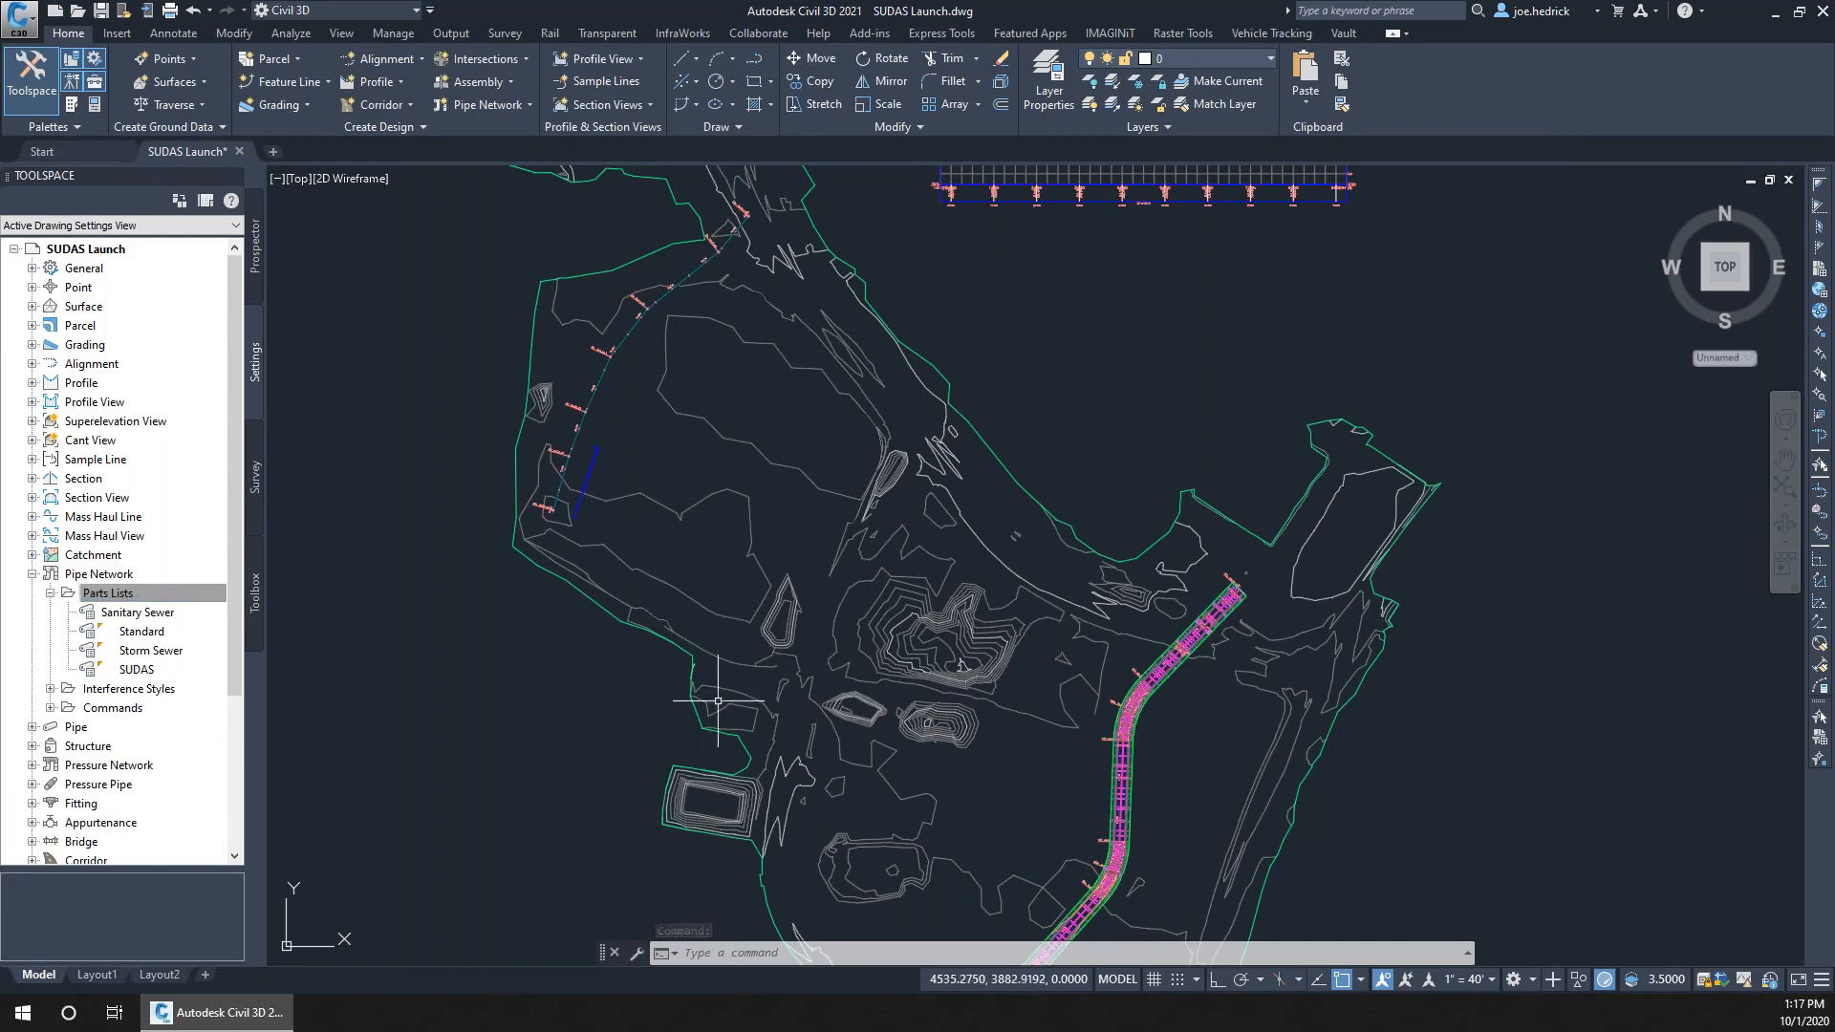
Create a pipe network by layout using the SUDAS parts list and the Proposed Ground surface
scroll(616, 540, "up", 5)
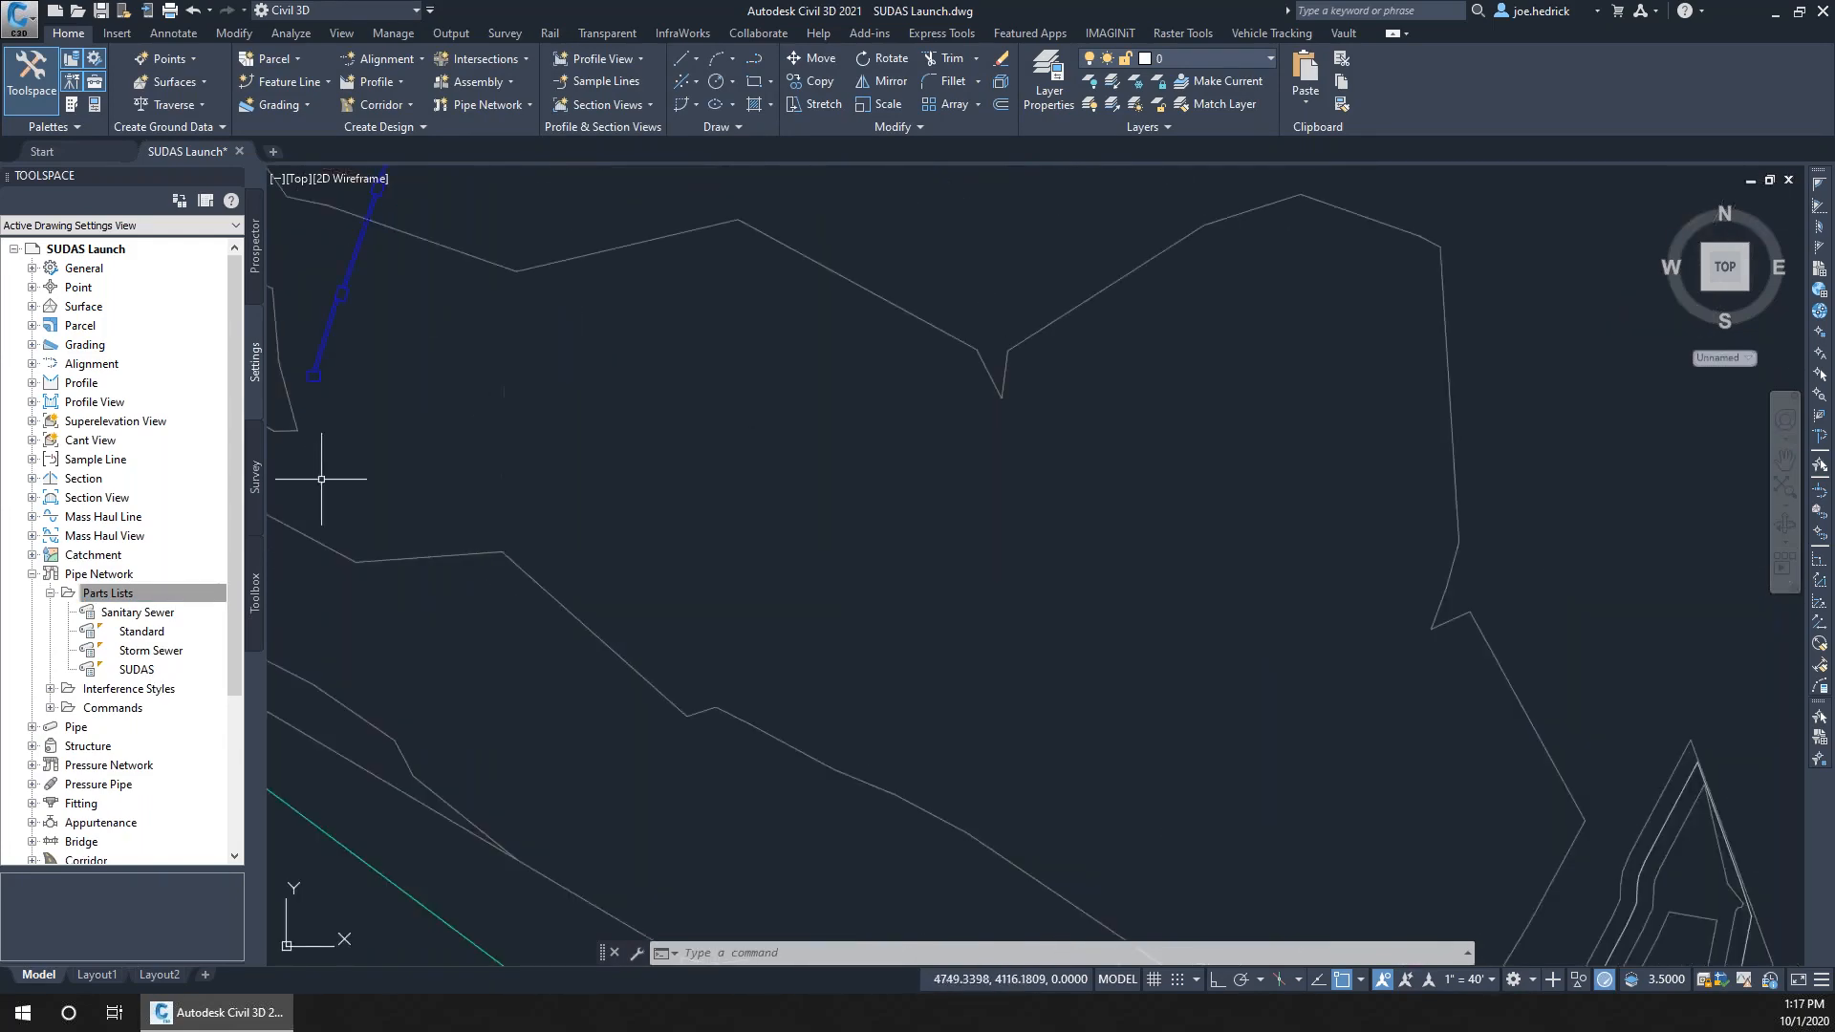
left_click(257, 283)
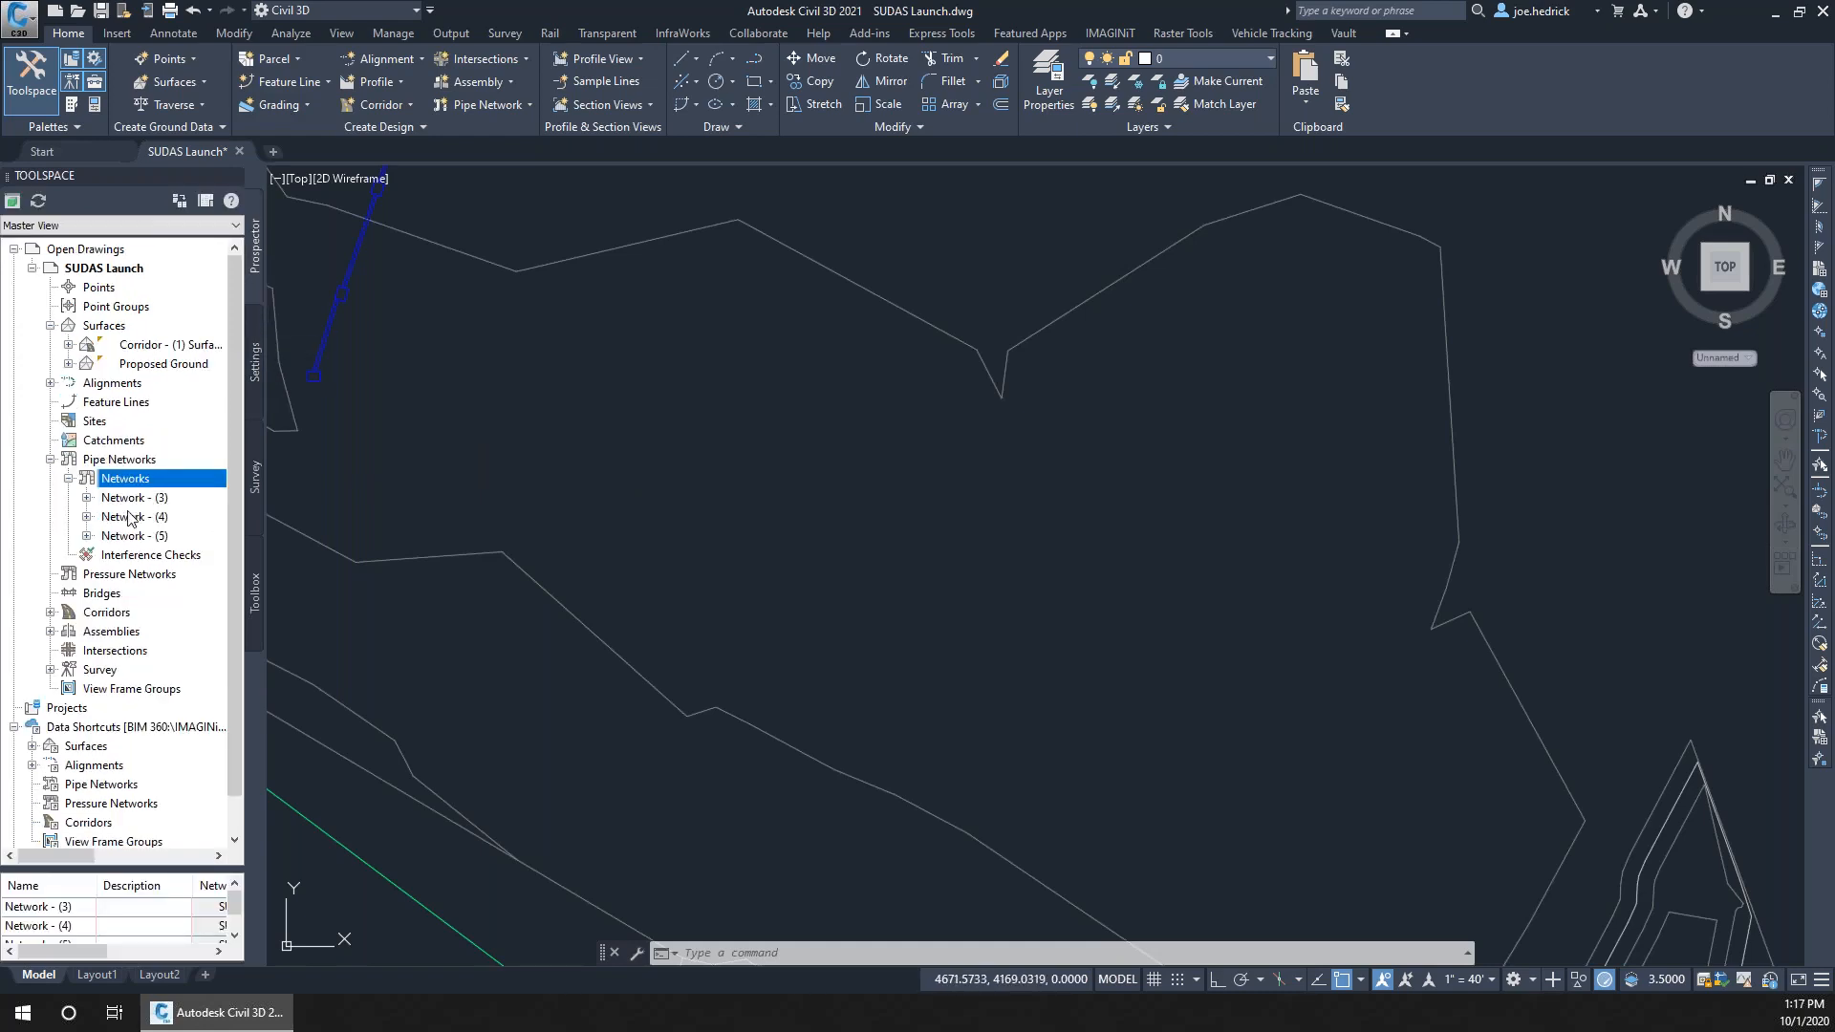
right_click(127, 478)
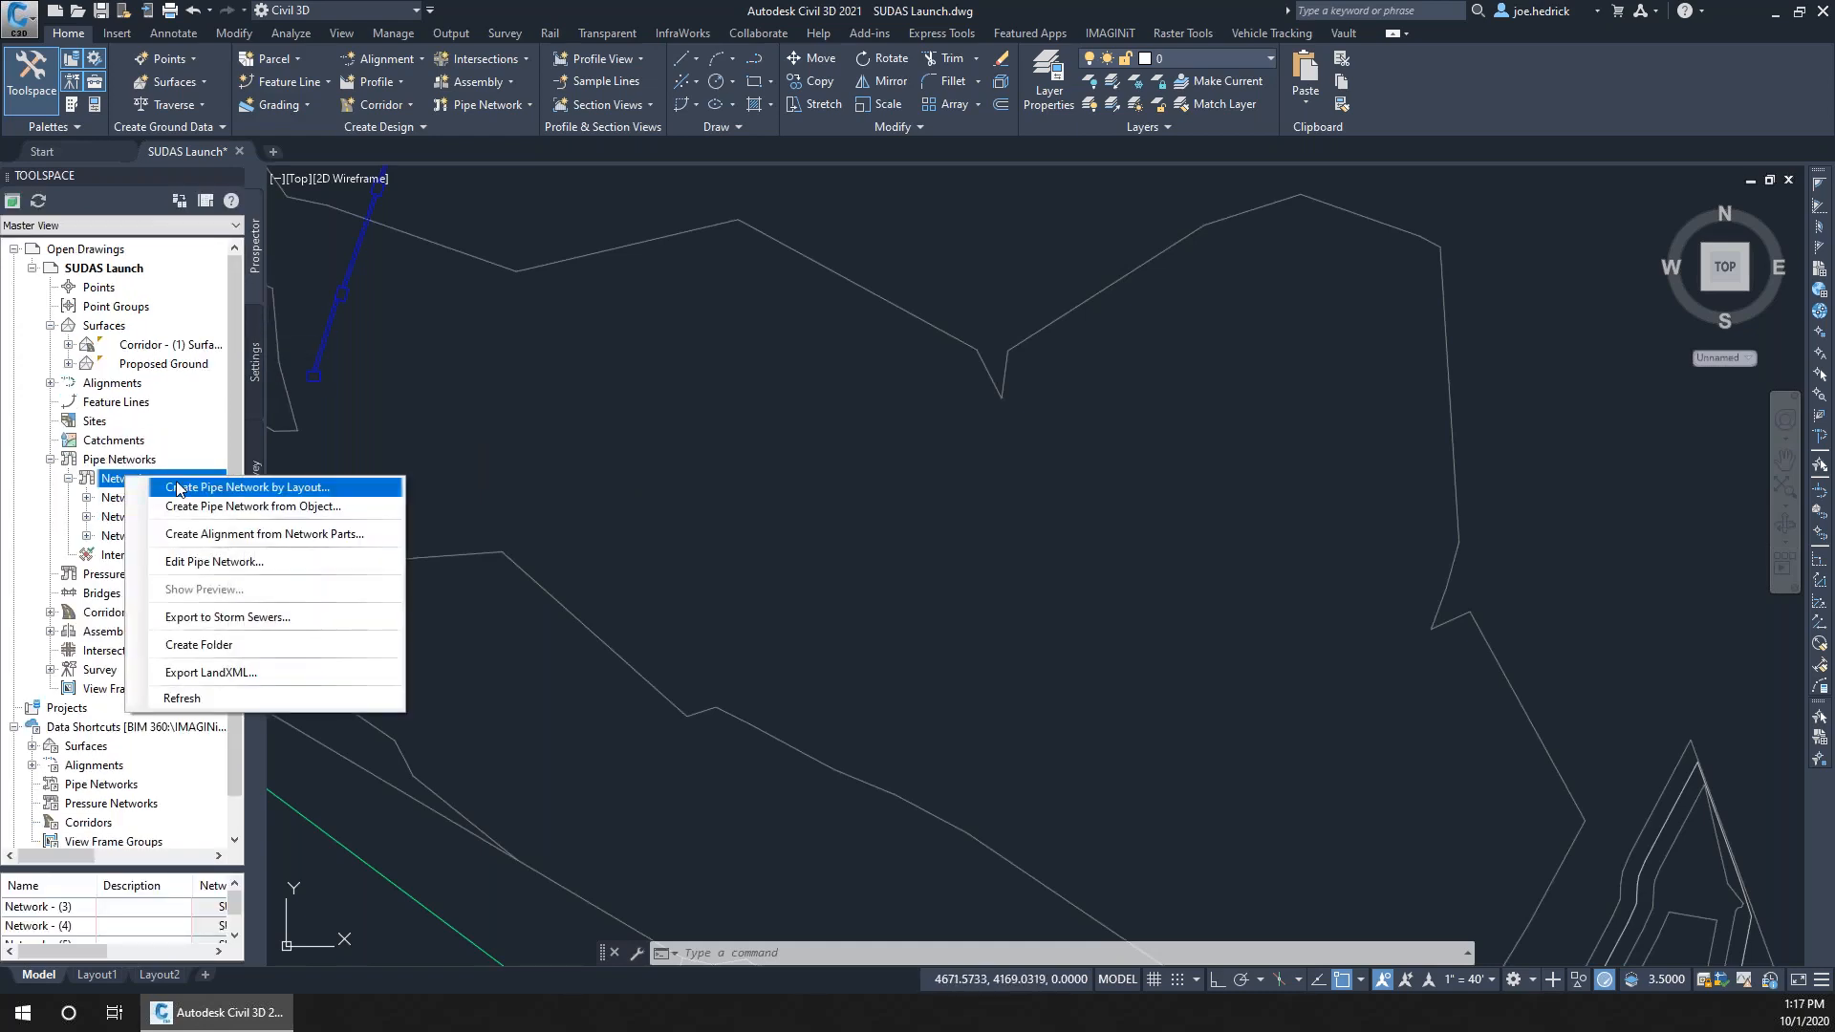
left_click(178, 487)
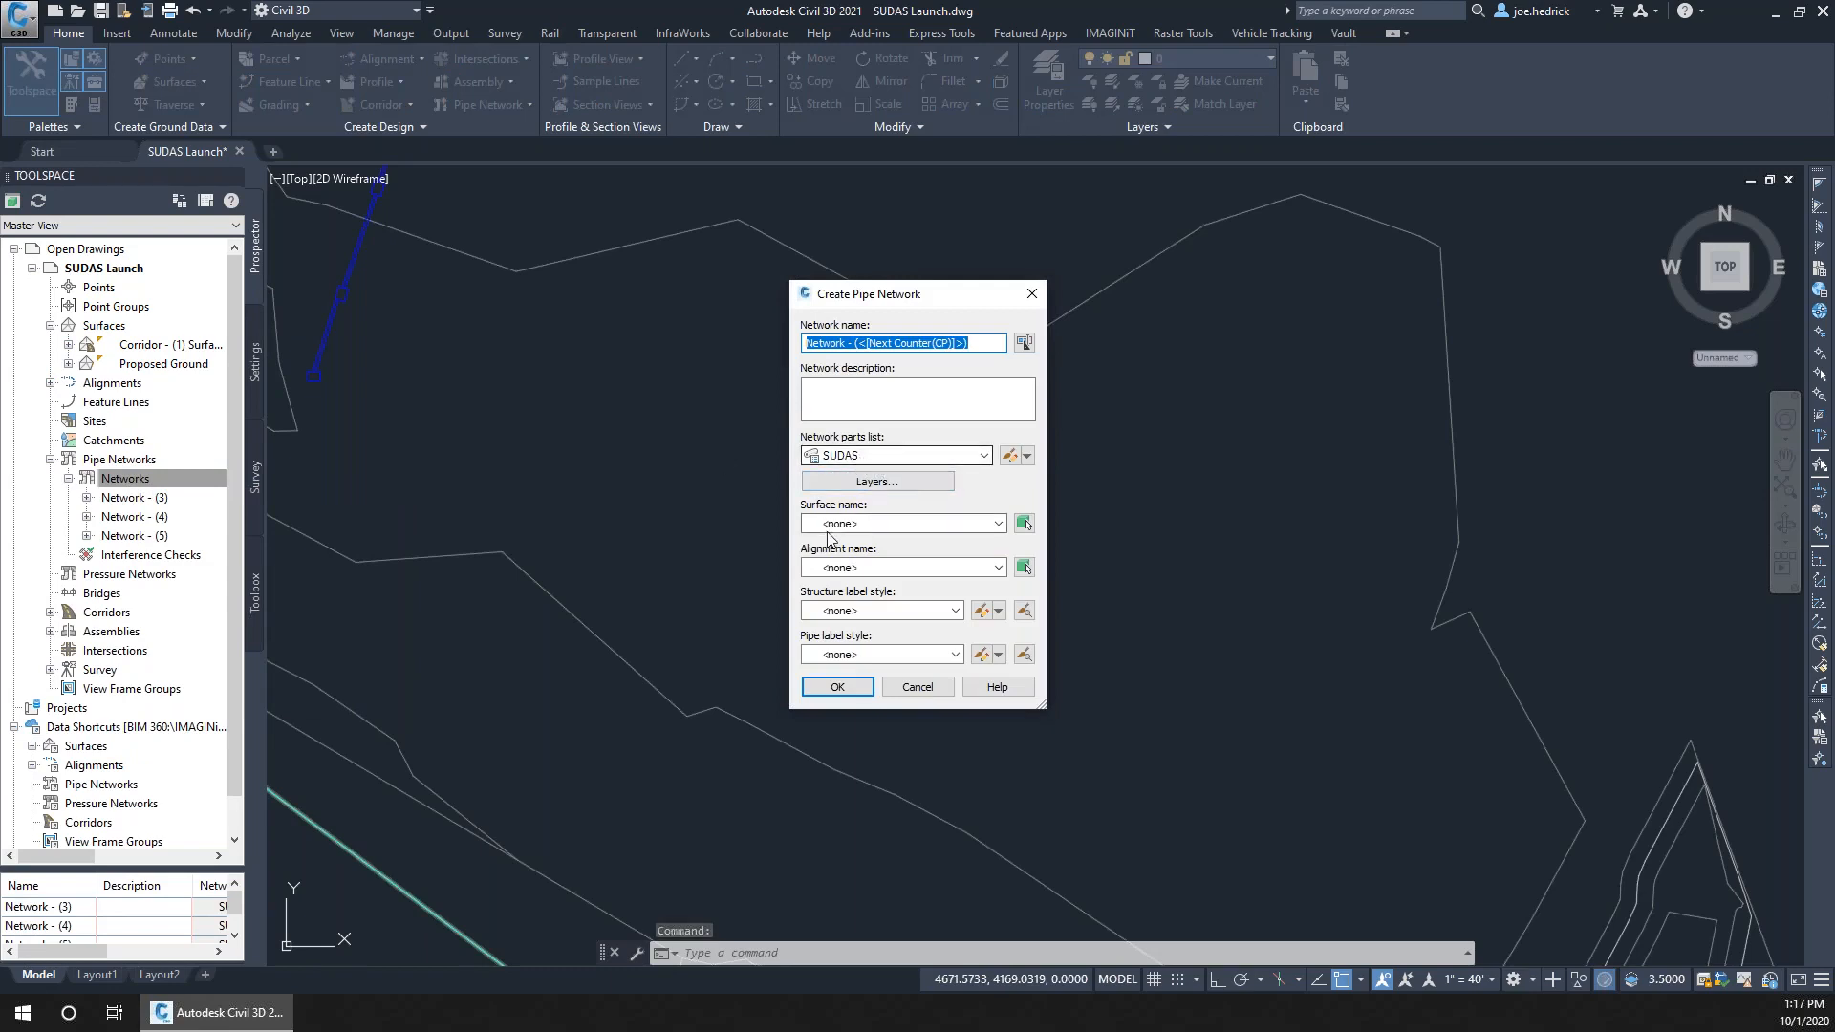
left_click(875, 526)
left_click(865, 579)
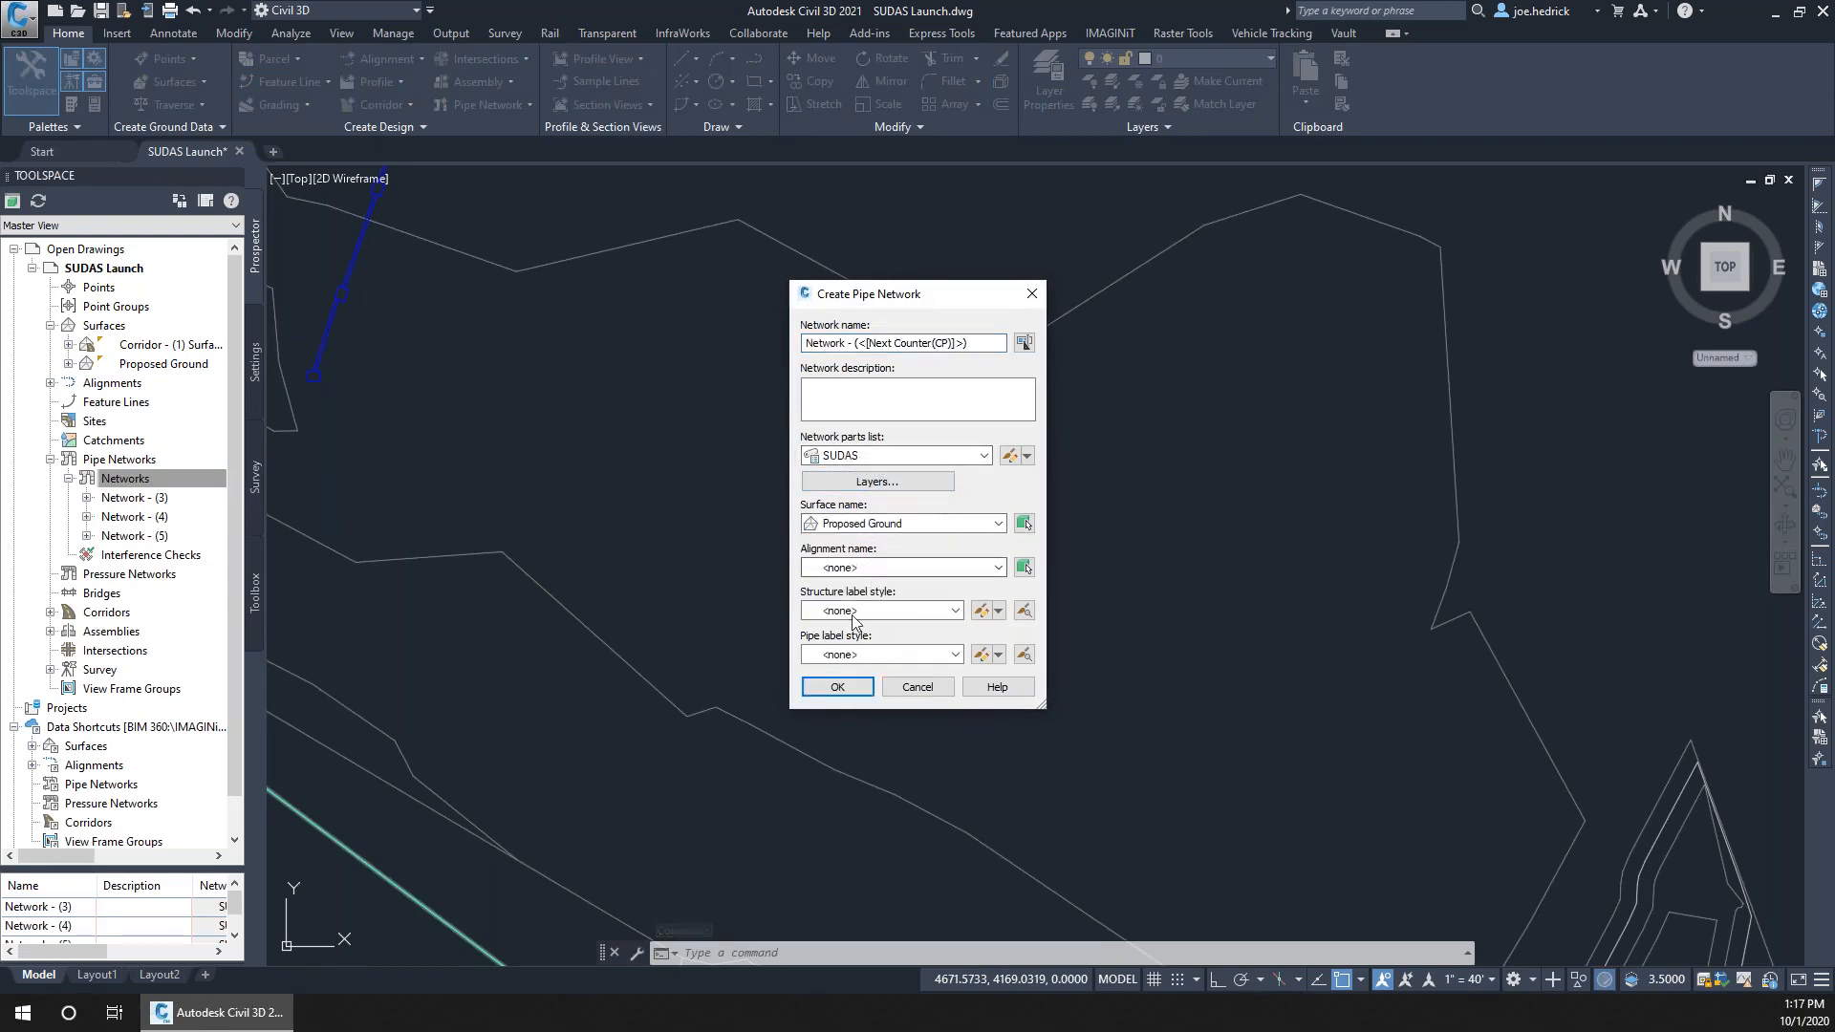
left_click(838, 687)
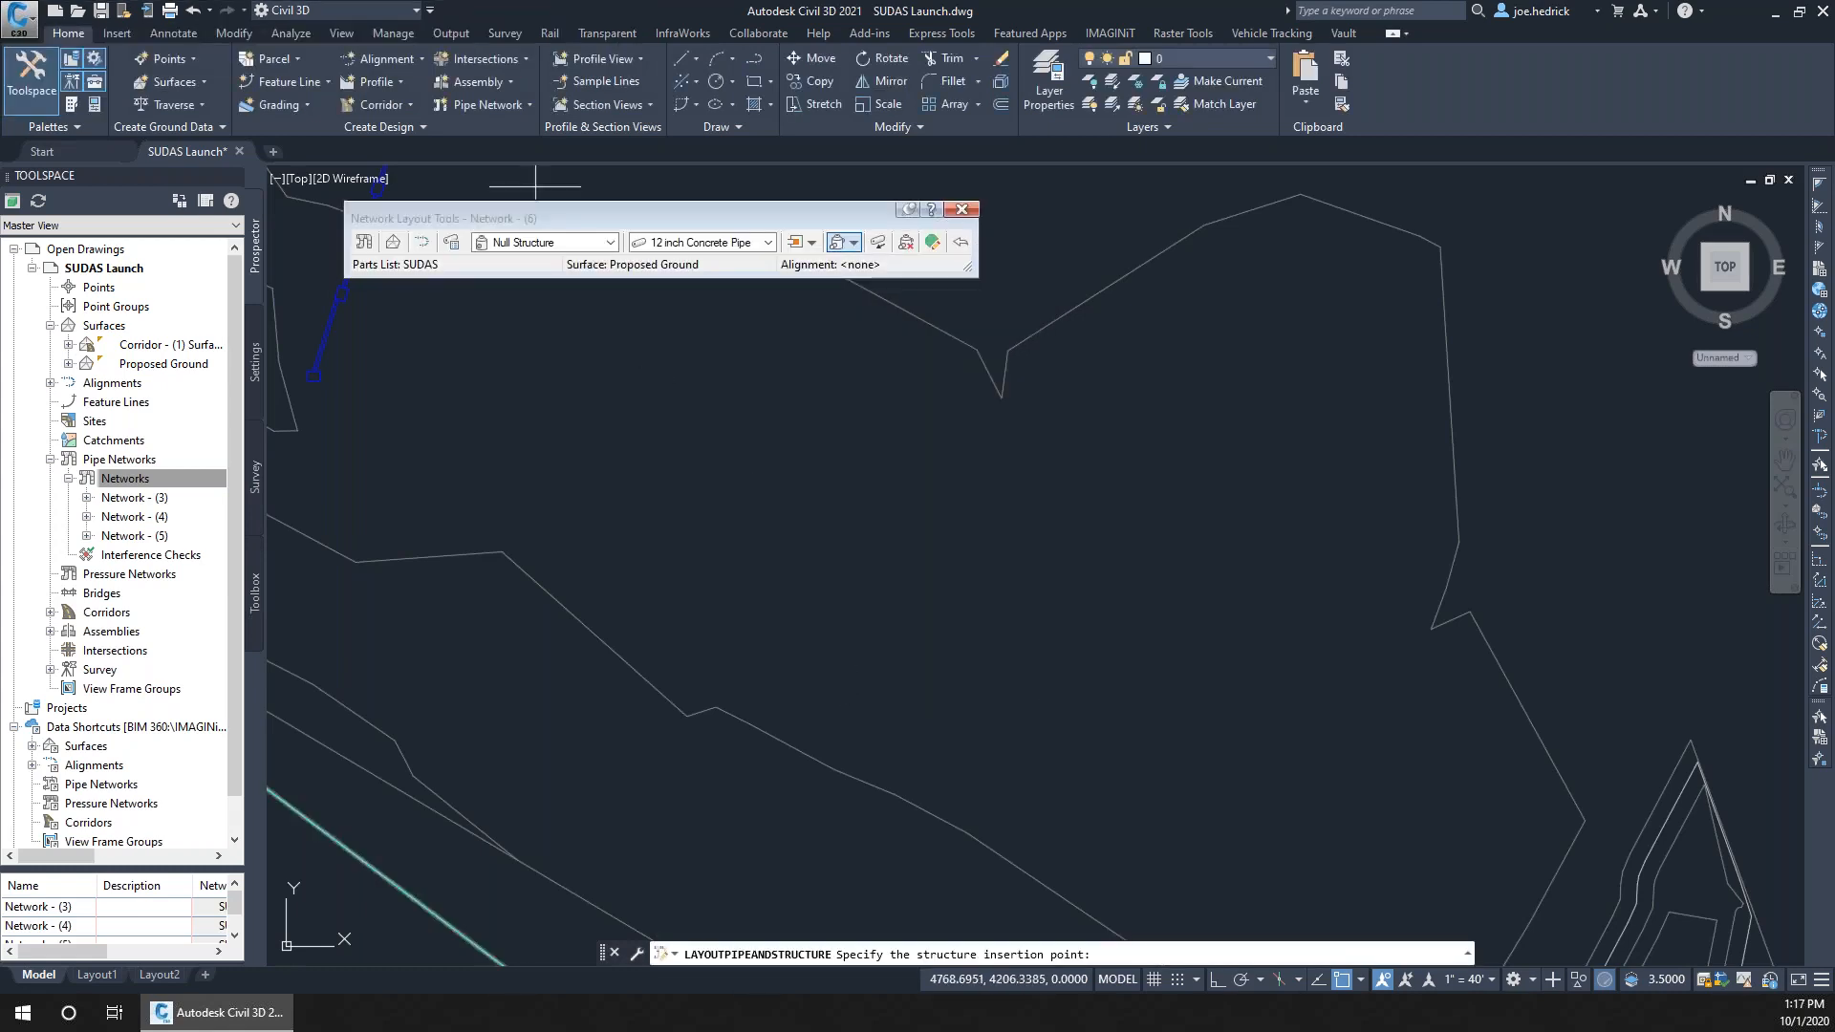
Lay out four SW-301 (48in) sanitary sewer manholes in a line, connected by 12 inch Concrete Pipe
left_click(610, 242)
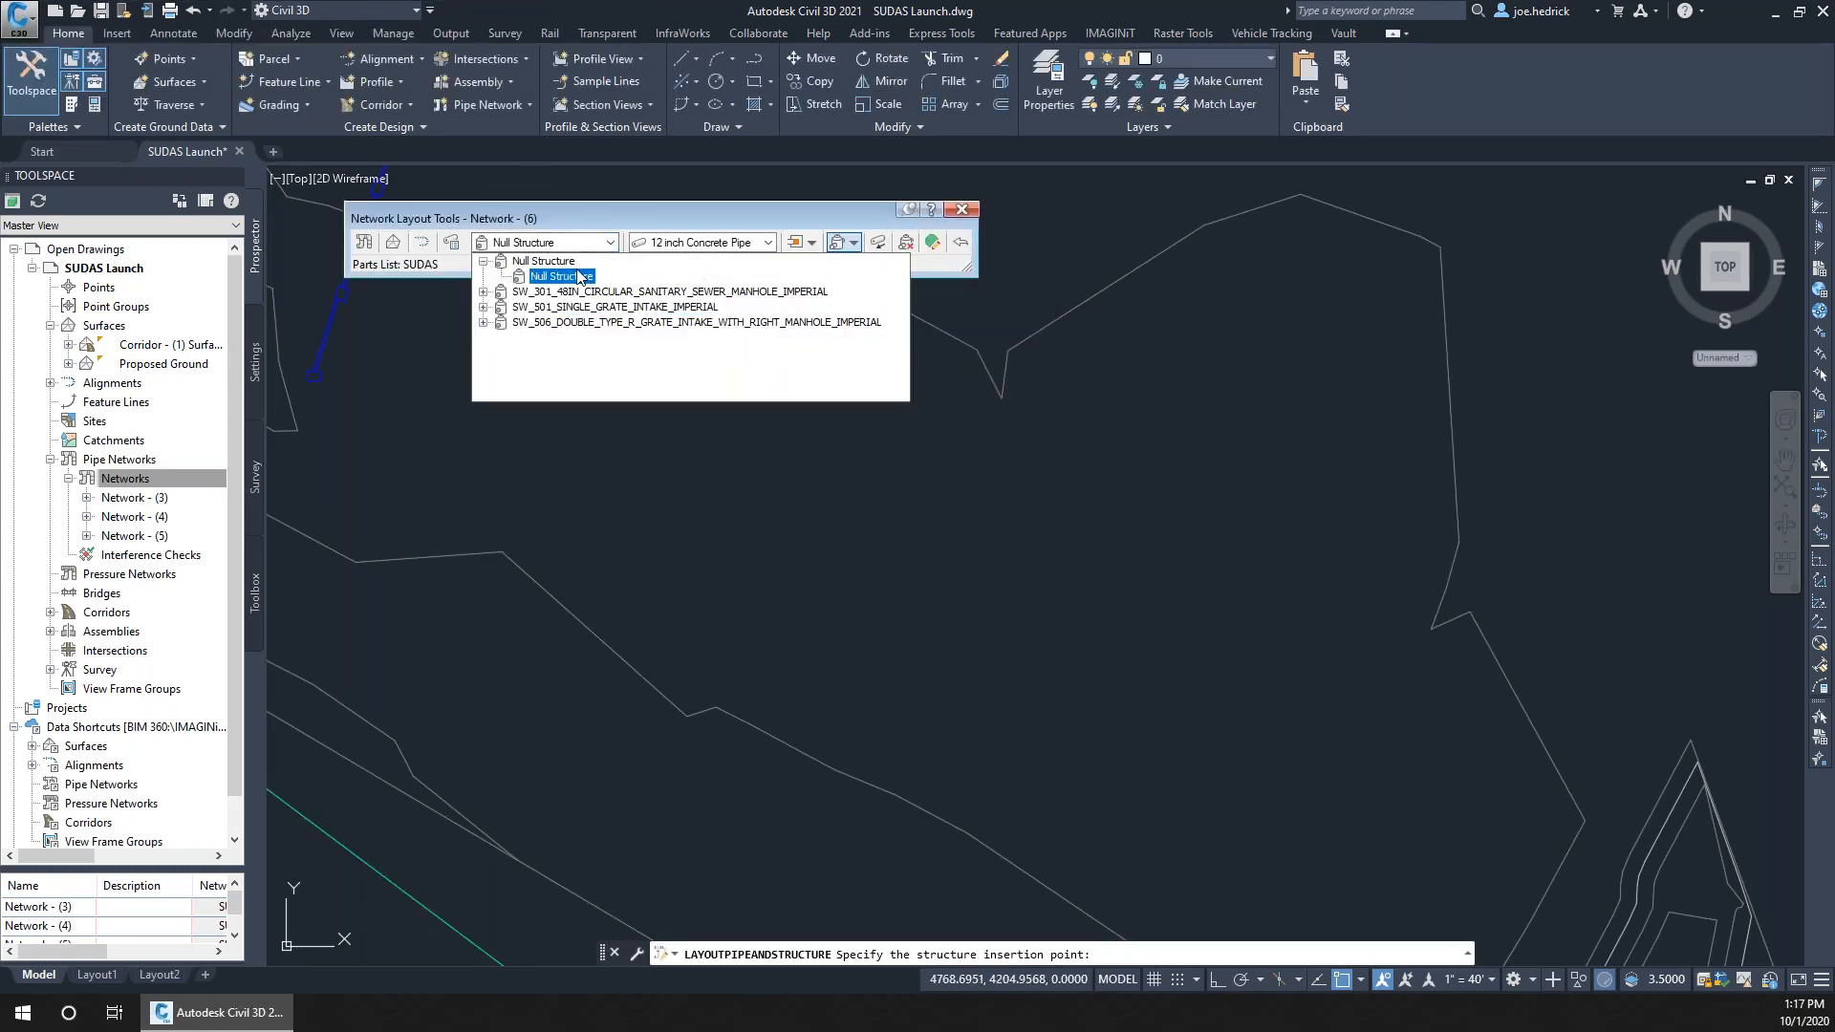
left_click(484, 291)
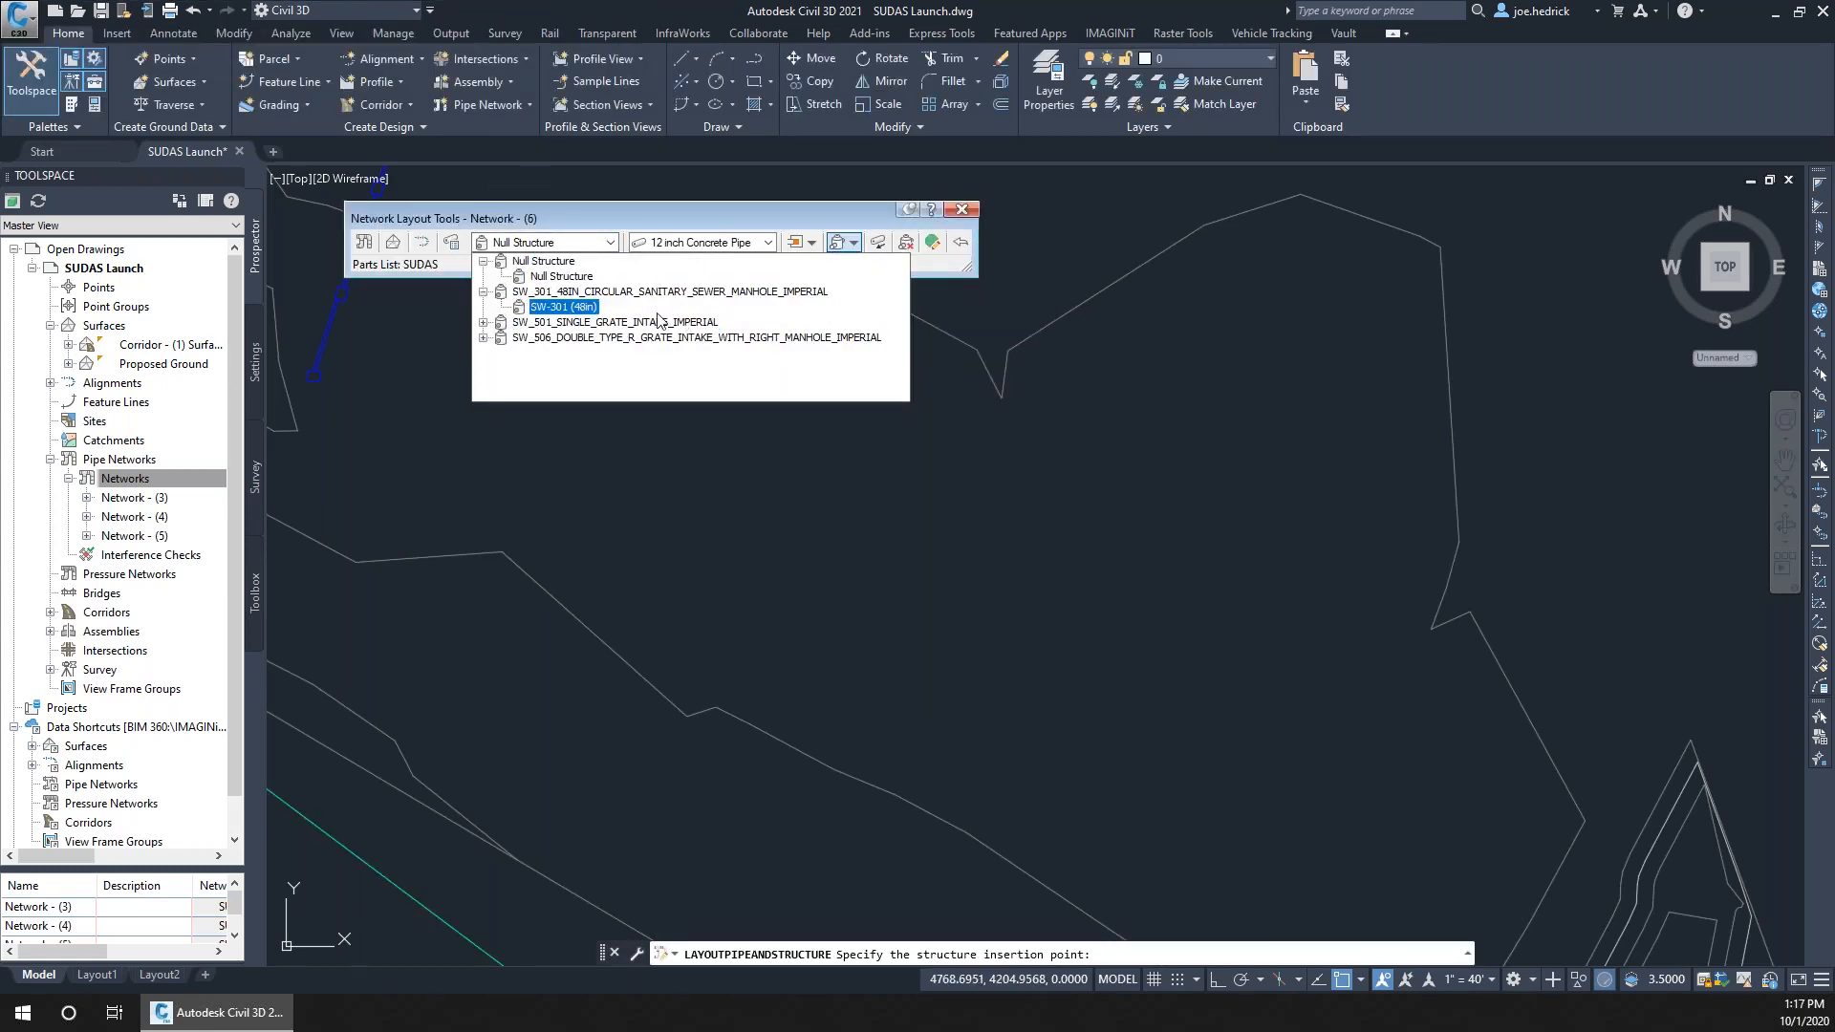
left_click(565, 307)
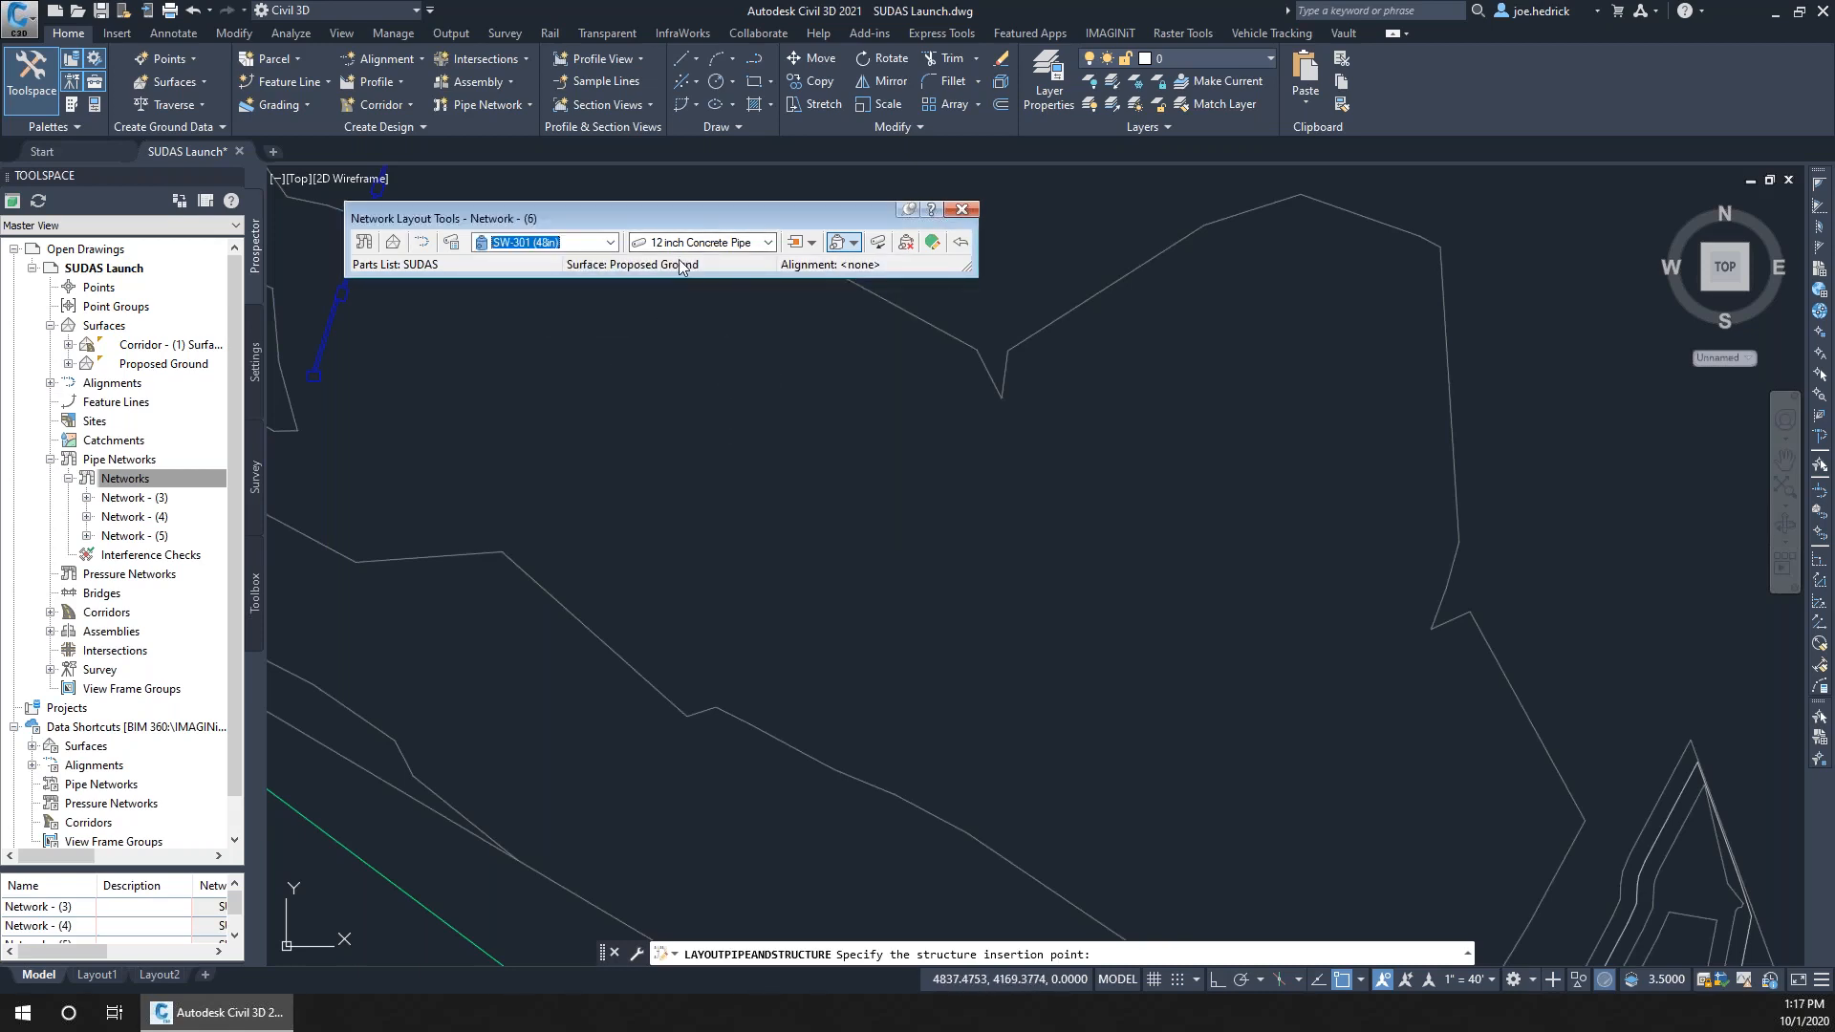
left_click(810, 244)
left_click(812, 248)
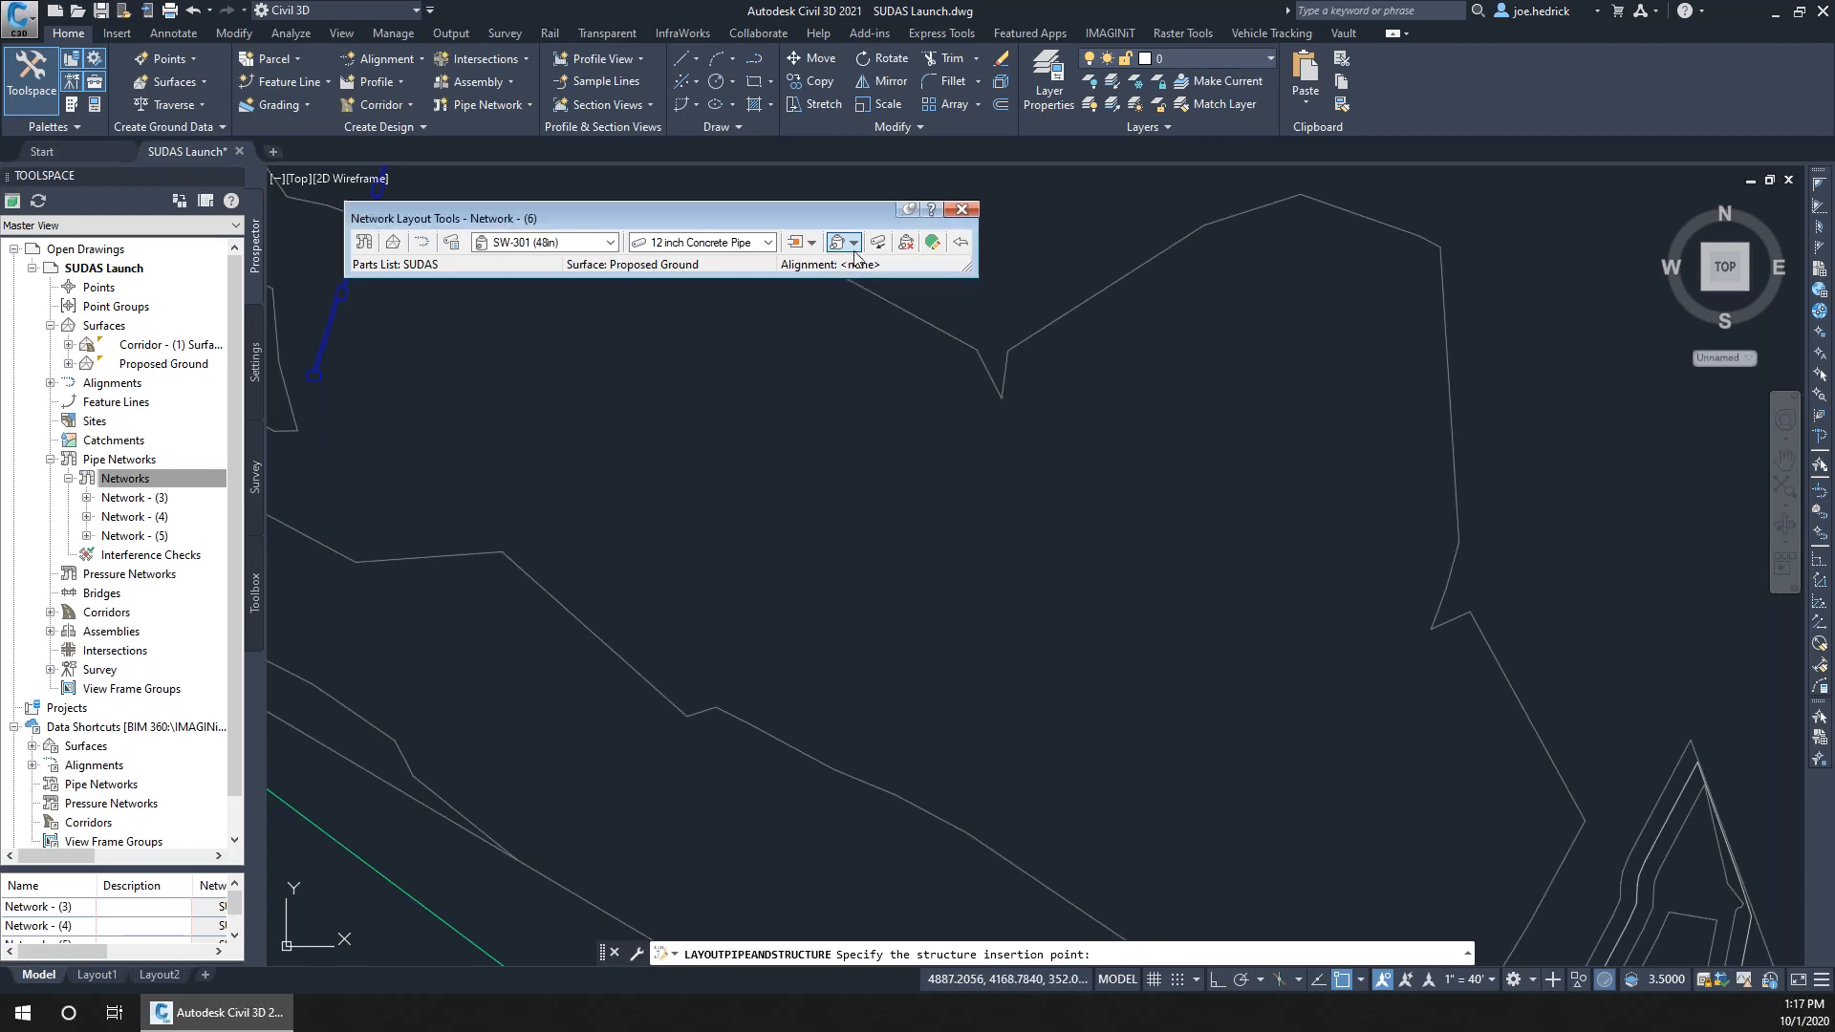
left_click(488, 450)
scroll(508, 545, "up", 3)
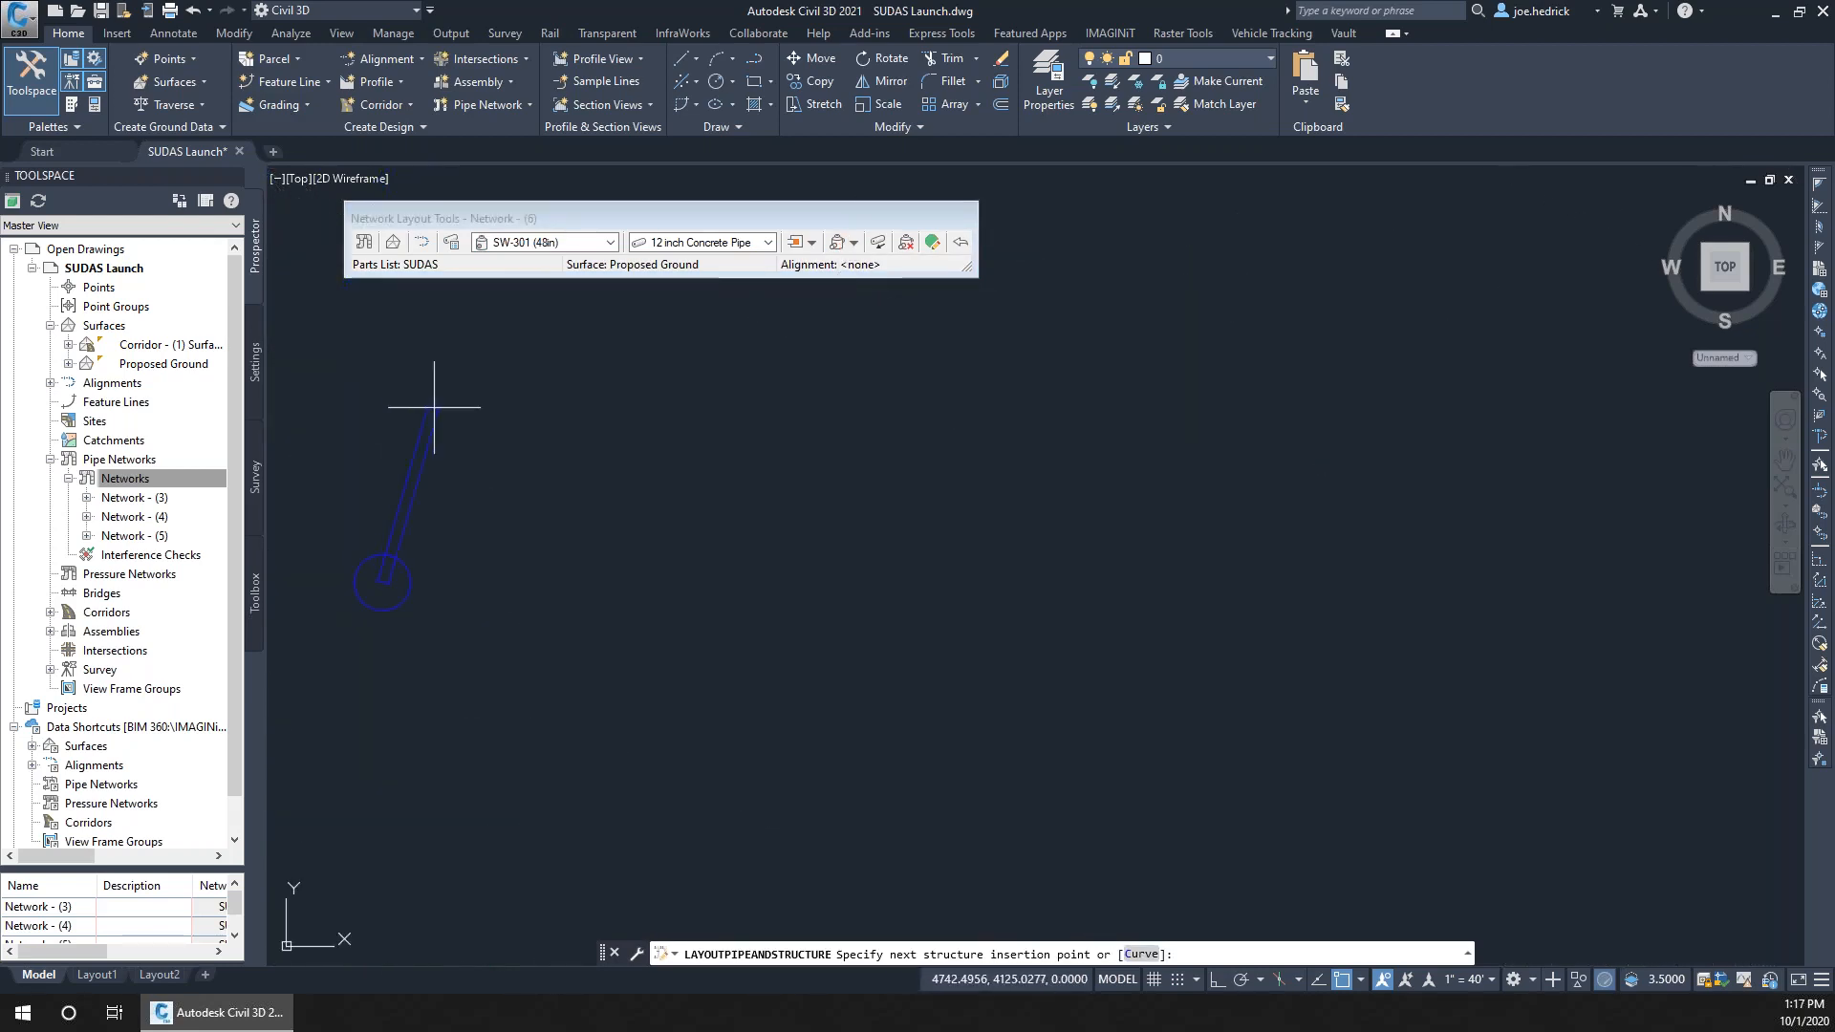
left_click(497, 374)
middle_click_drag(649, 369, 602, 640)
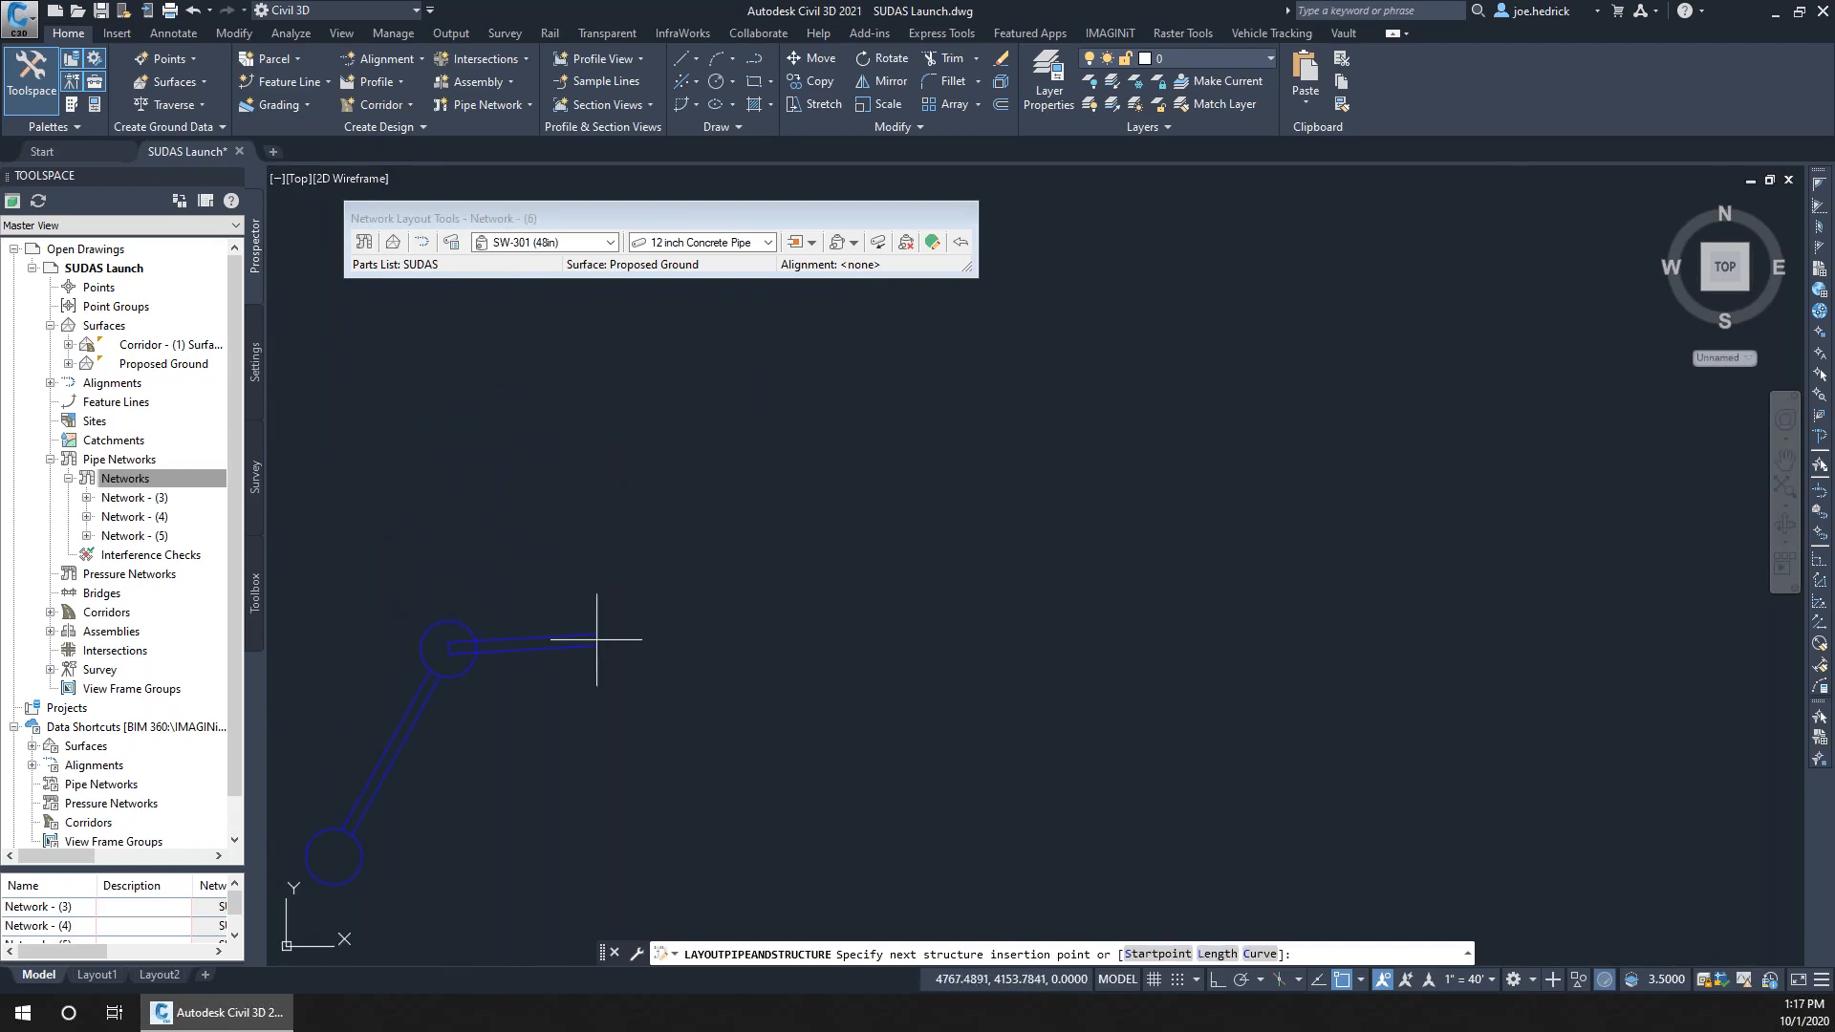
left_click(583, 405)
middle_click_drag(705, 402, 589, 613)
left_click(575, 417)
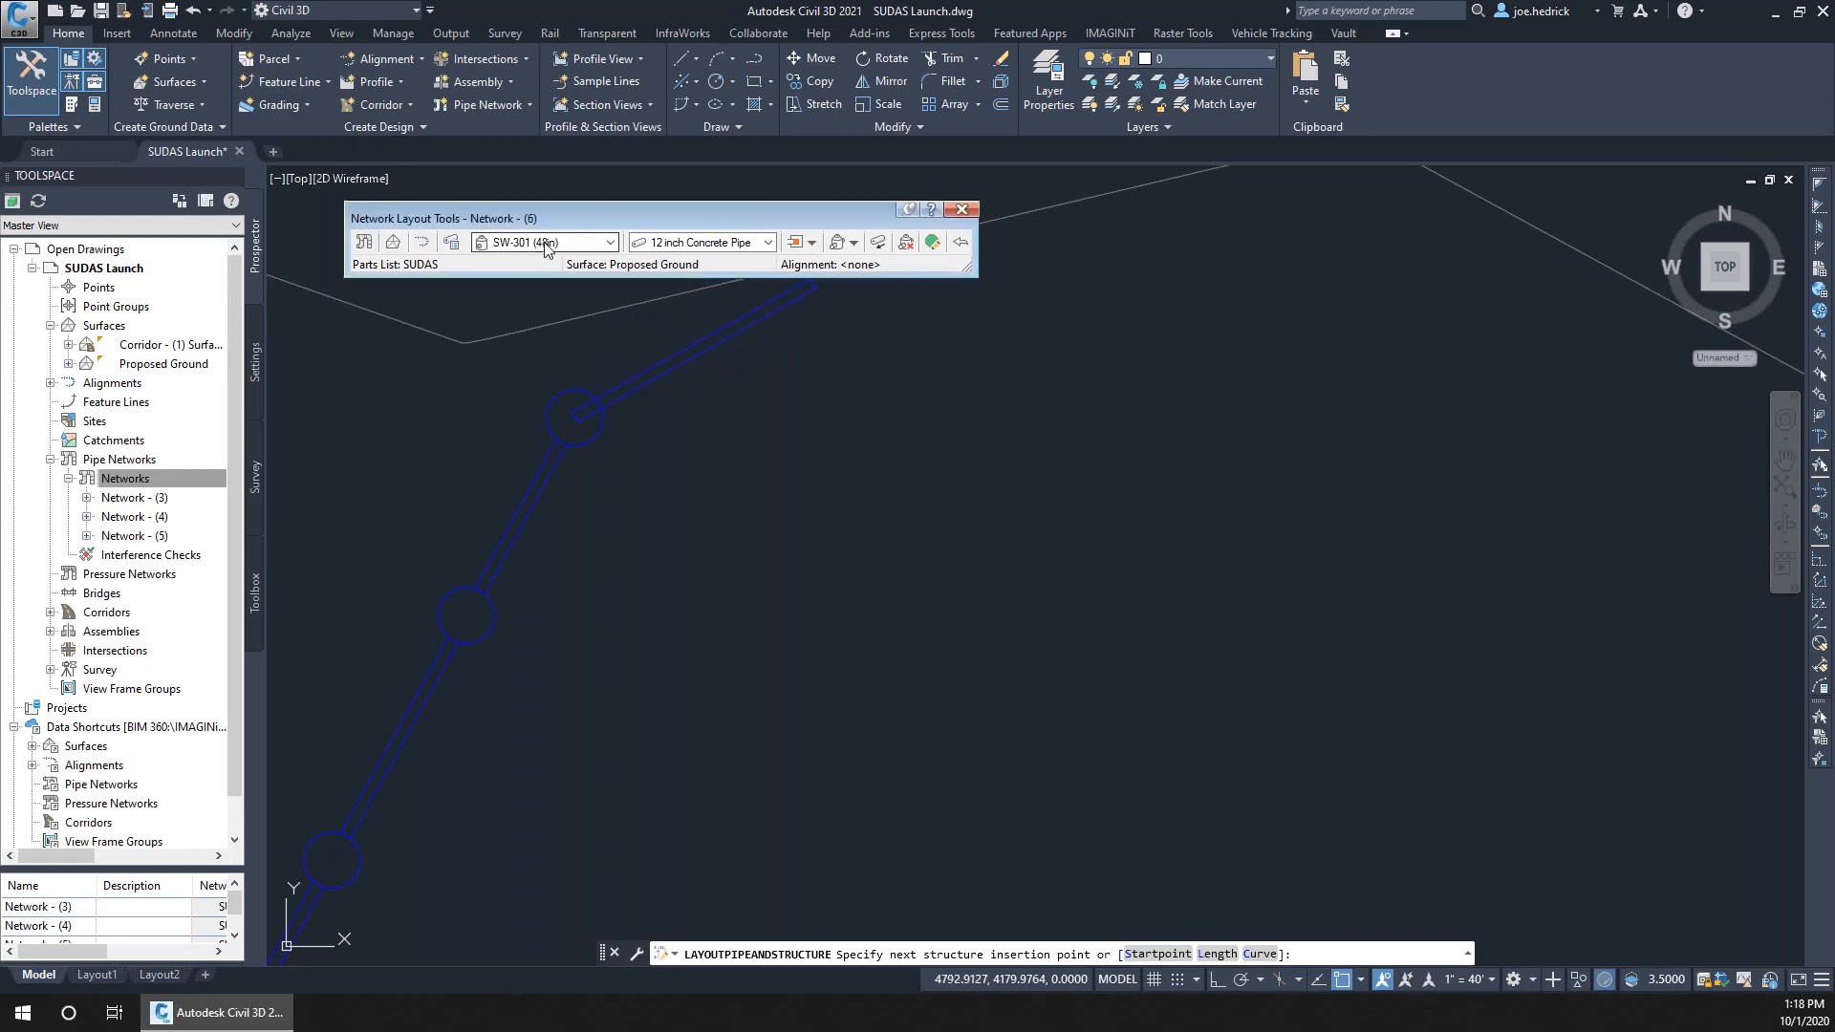
Switch the structure to the SW-501 single grate intake and continue the pipe run with two of them
left_click(609, 243)
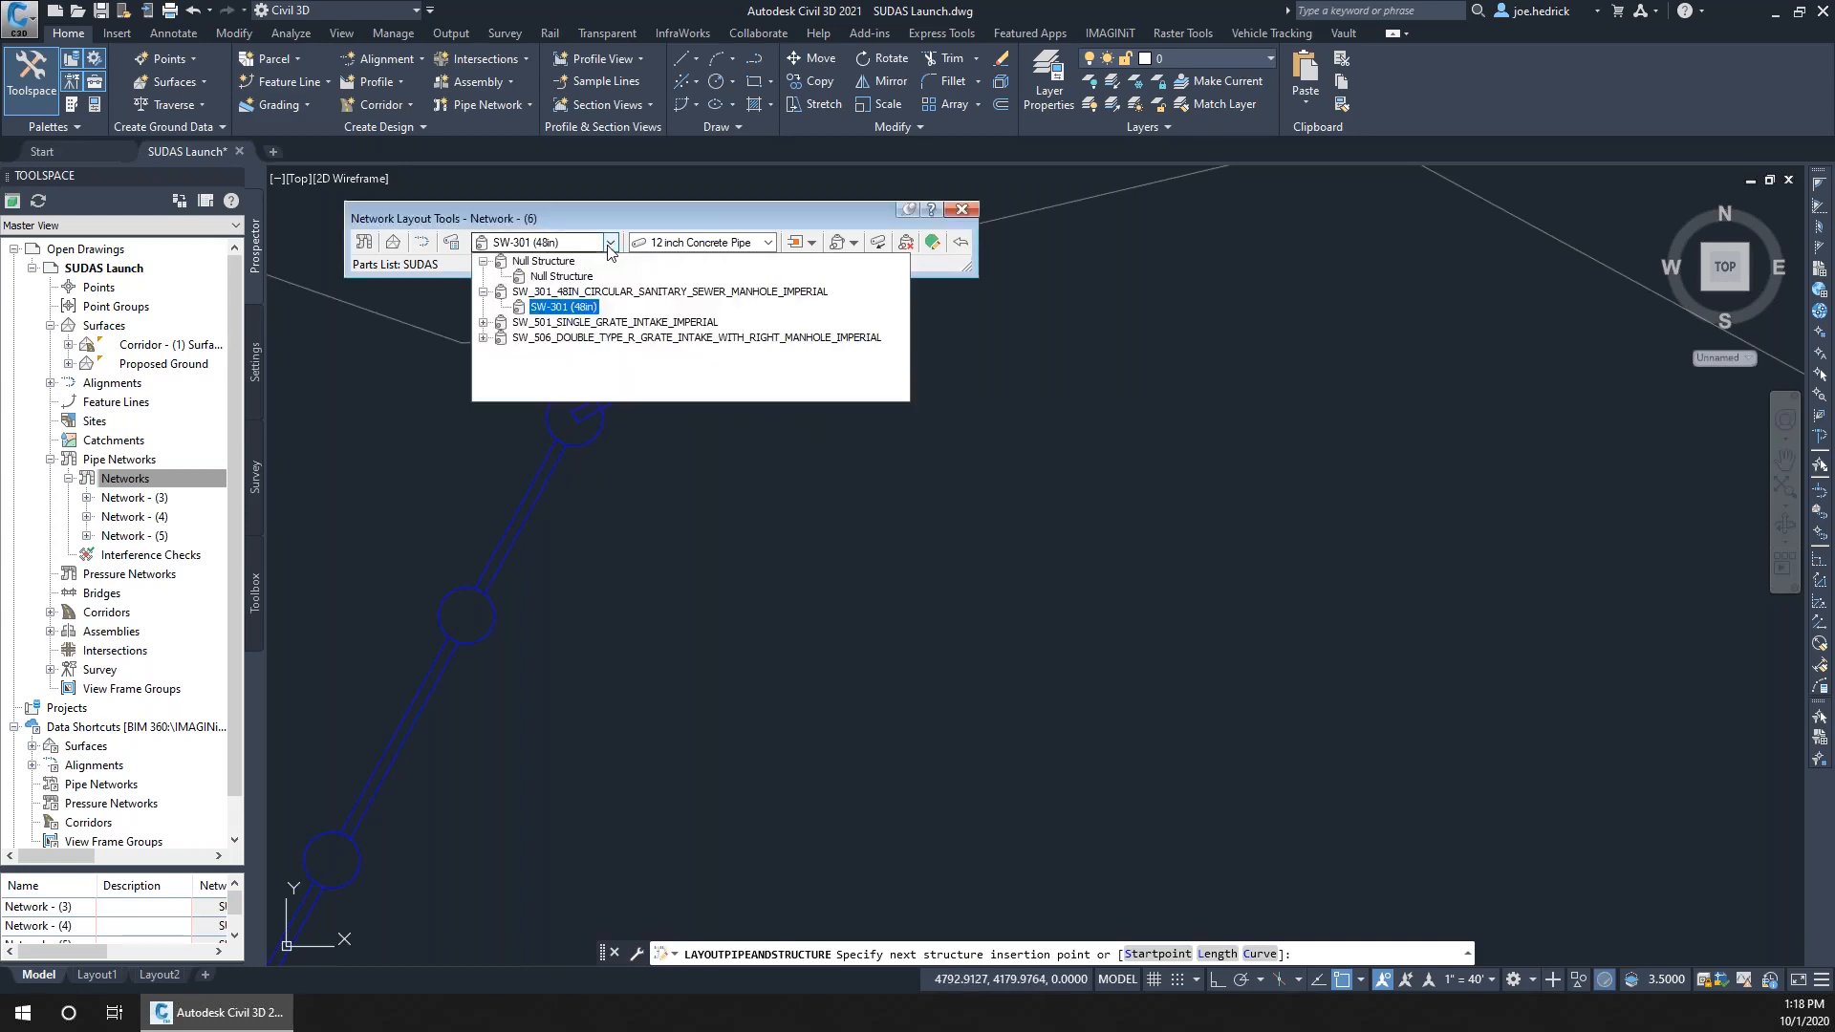
left_click(483, 323)
left_click(551, 338)
middle_click_drag(779, 389, 581, 642)
left_click(526, 419)
middle_click_drag(629, 319, 578, 474)
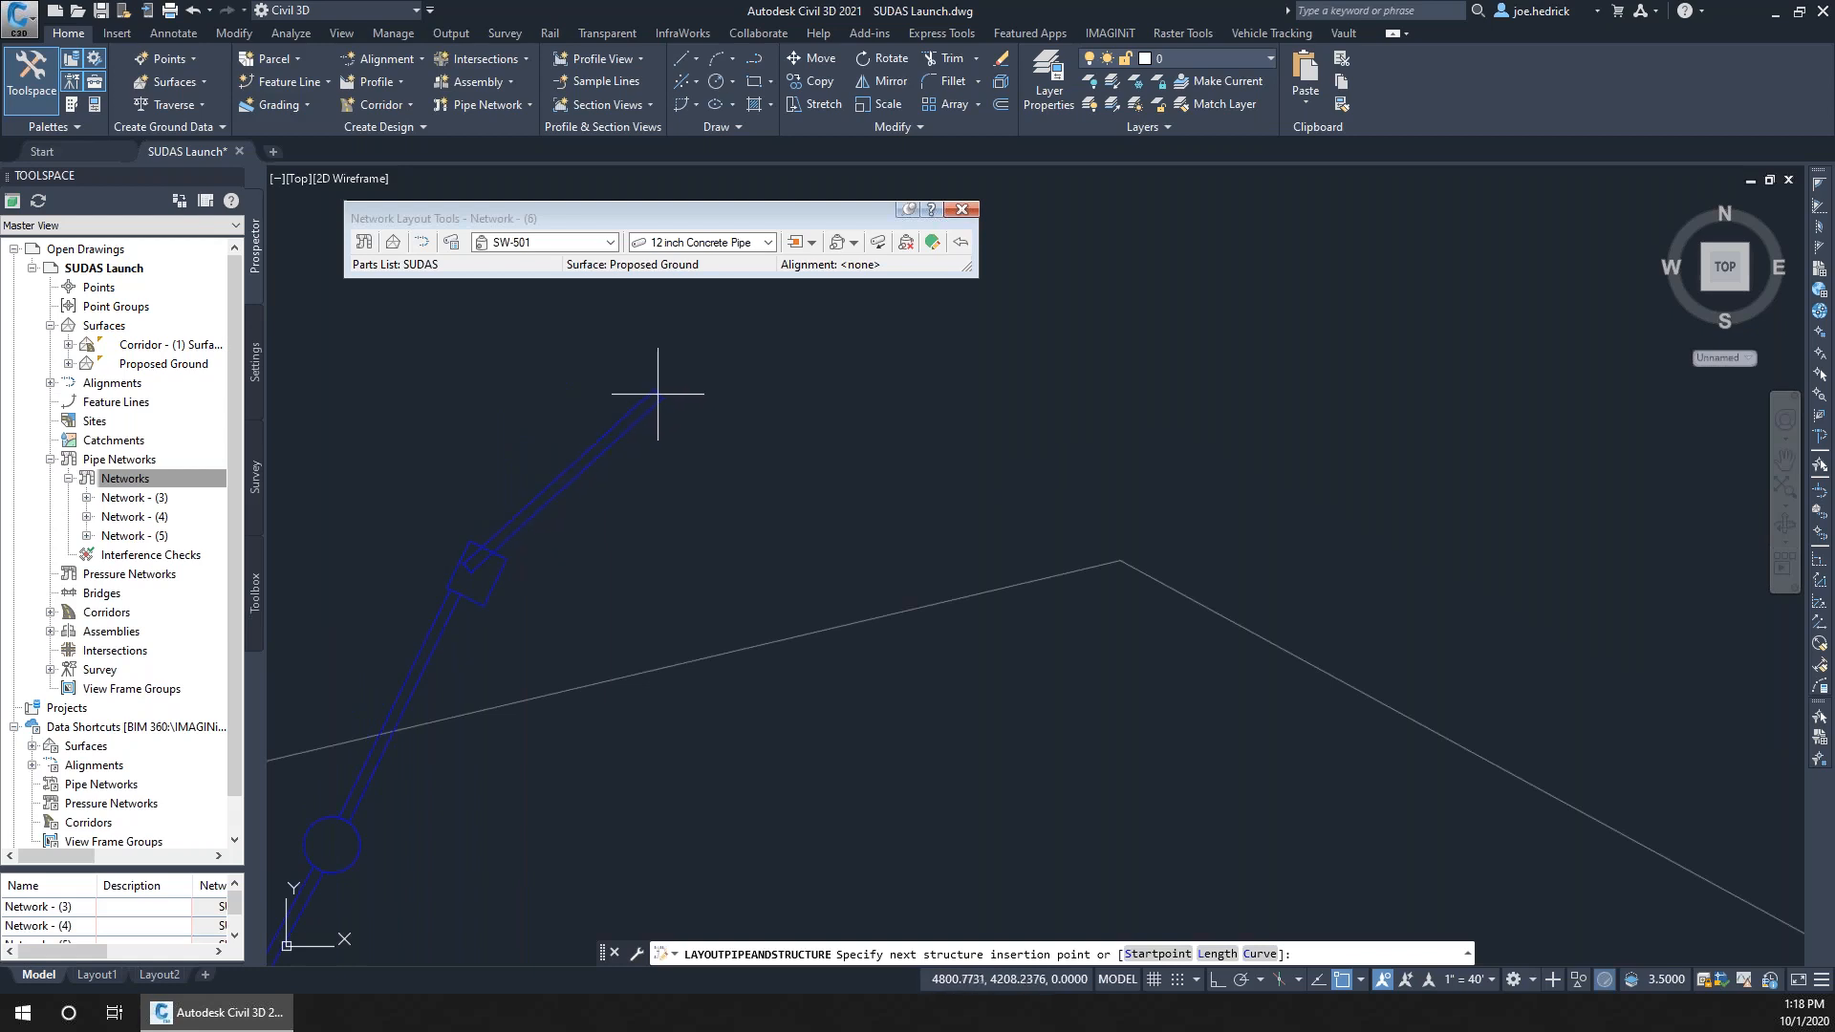
left_click(615, 363)
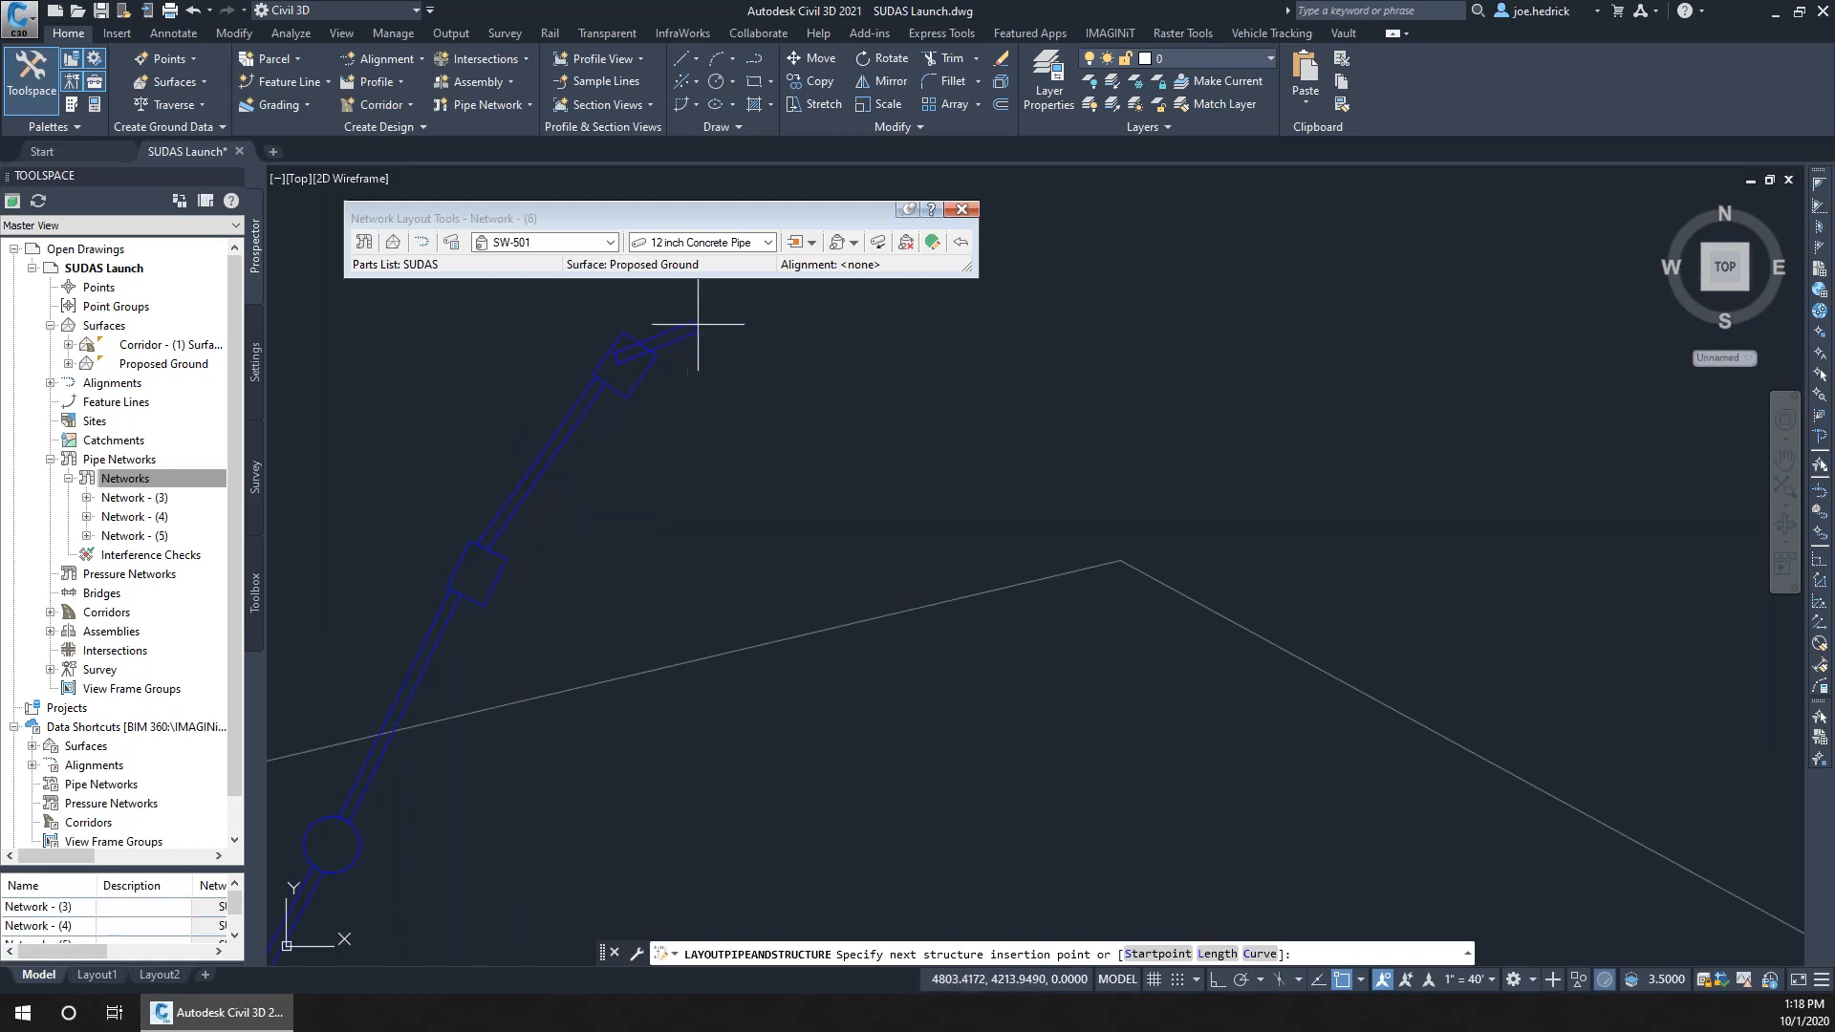
middle_click_drag(707, 322, 585, 482)
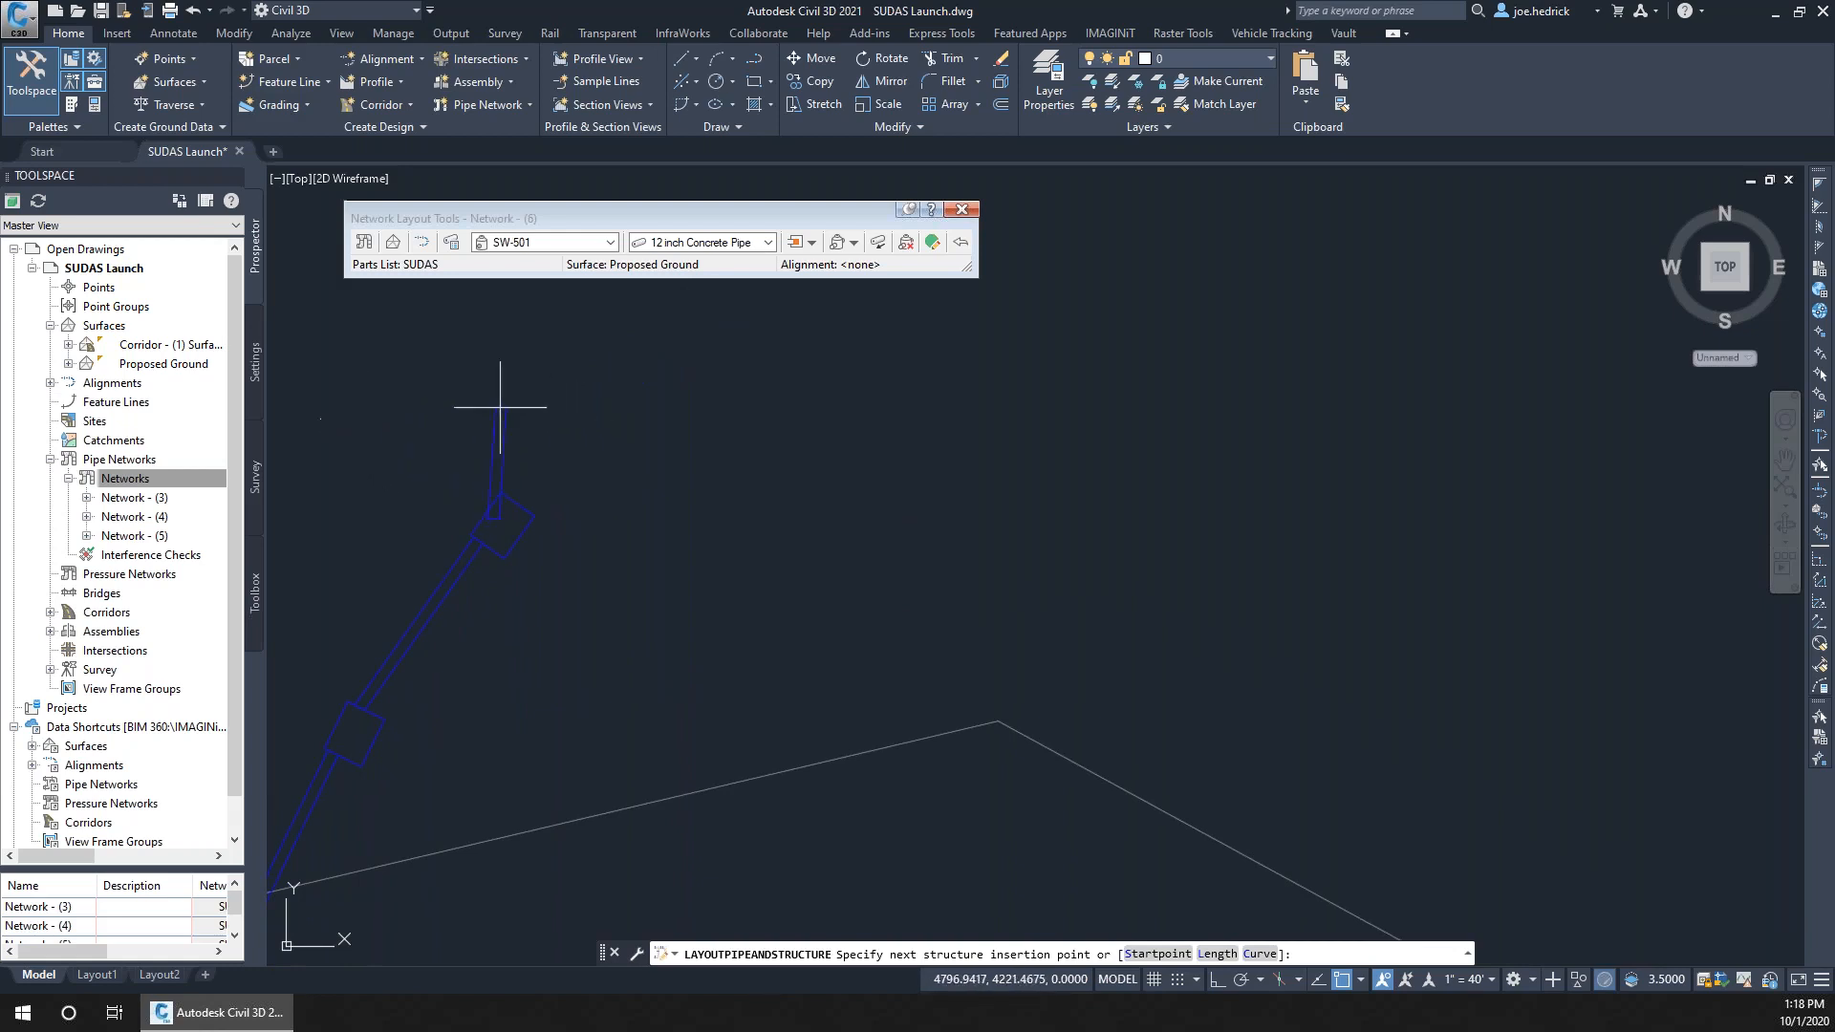
Set pipes to attach at the Closest Connection Point and extend the run with two more SW-501 intakes
mouse_move(499, 406)
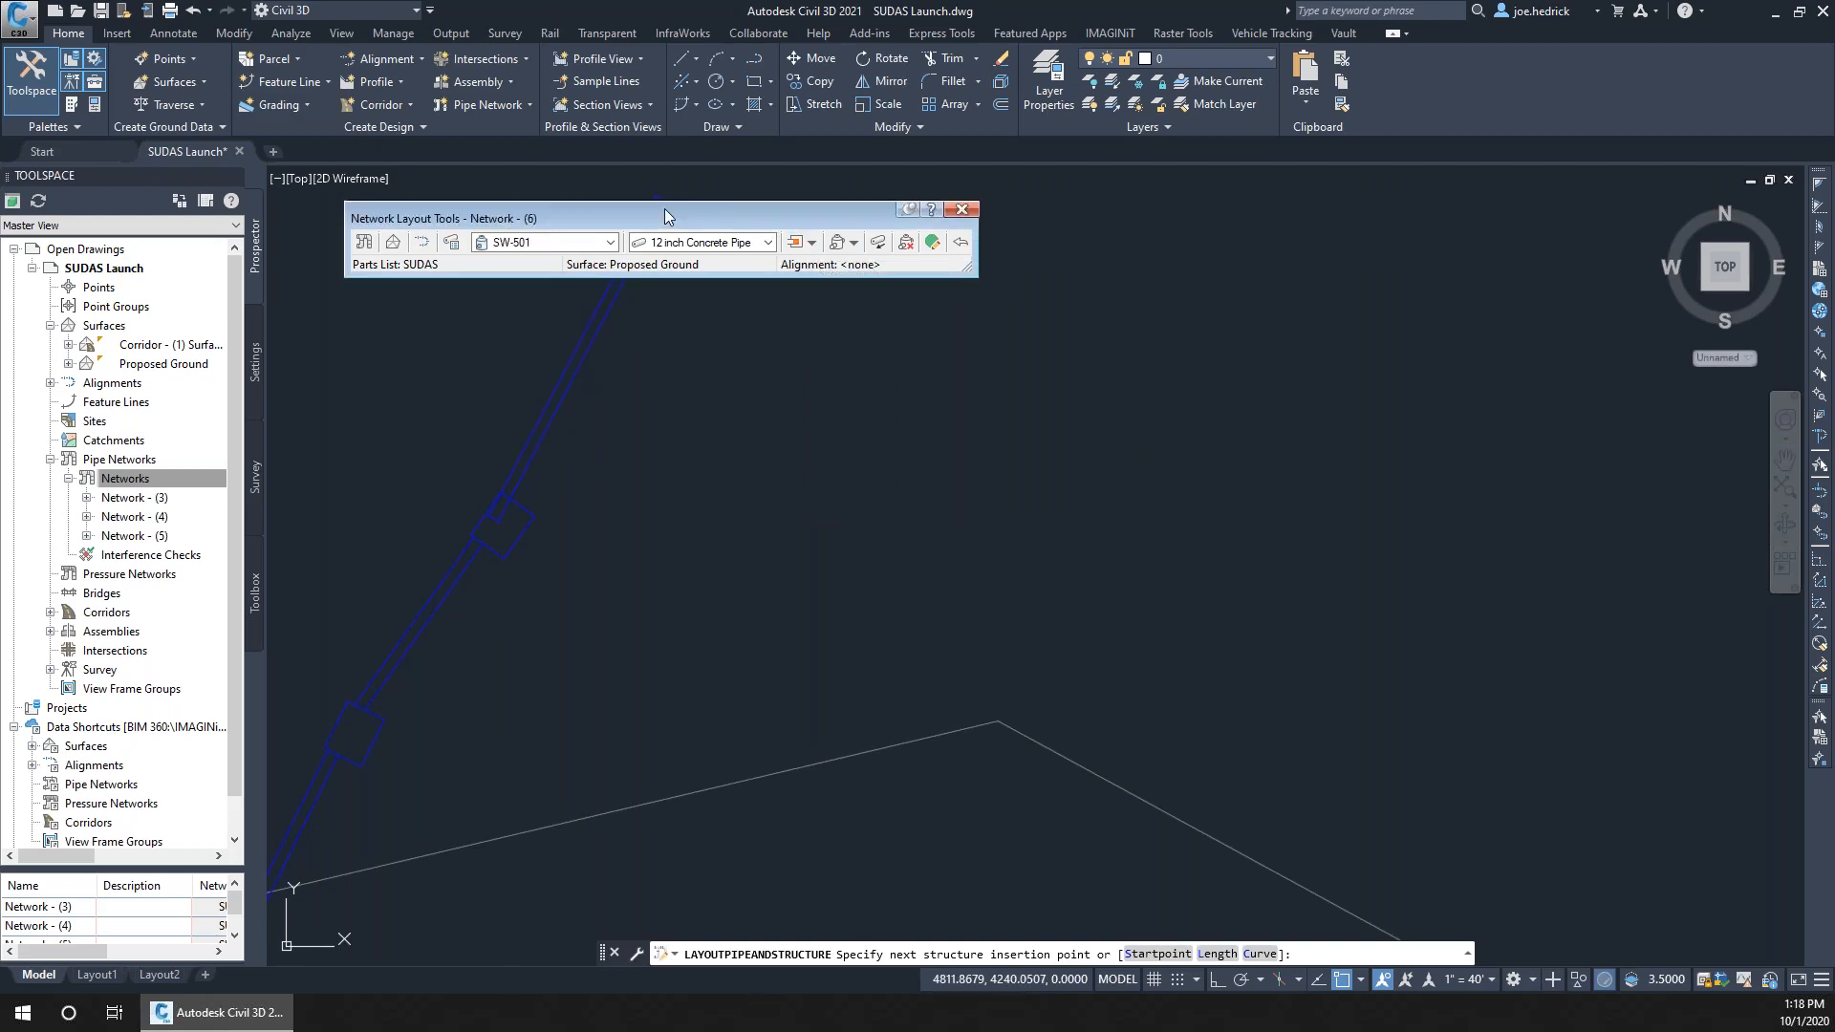
left_click(815, 246)
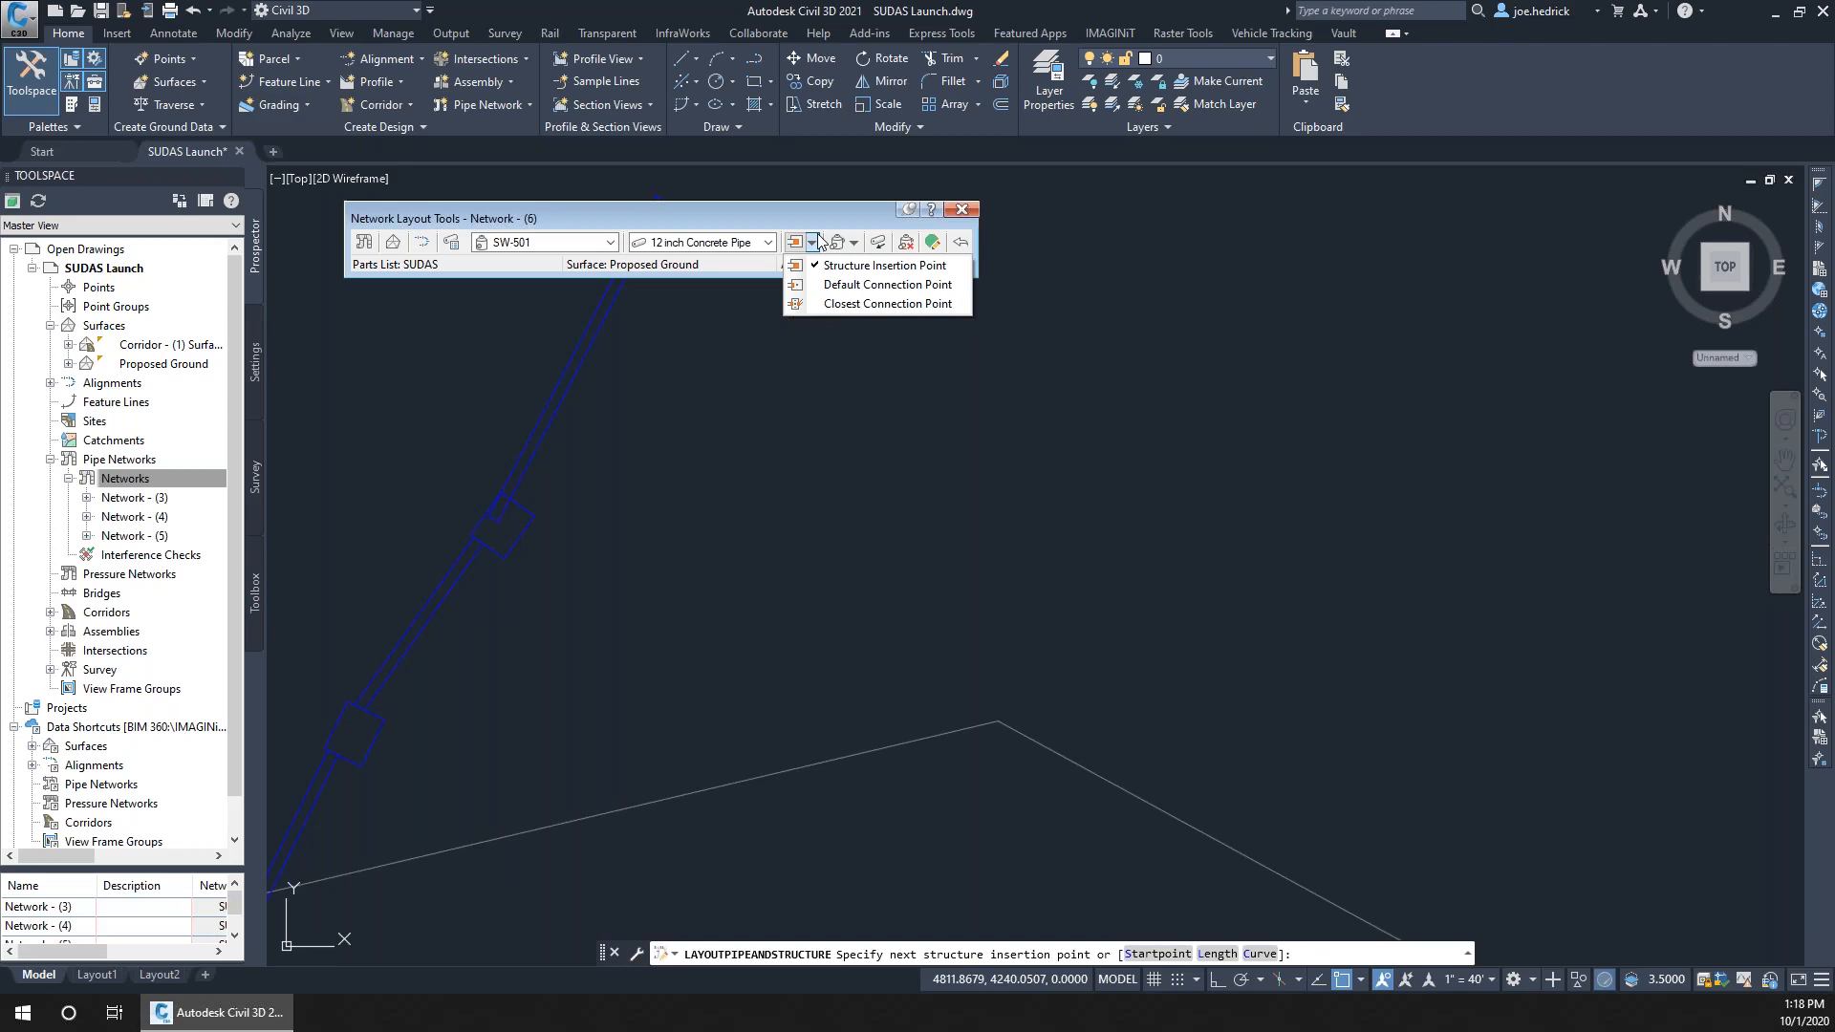
left_click(871, 286)
middle_click_drag(748, 397, 639, 524)
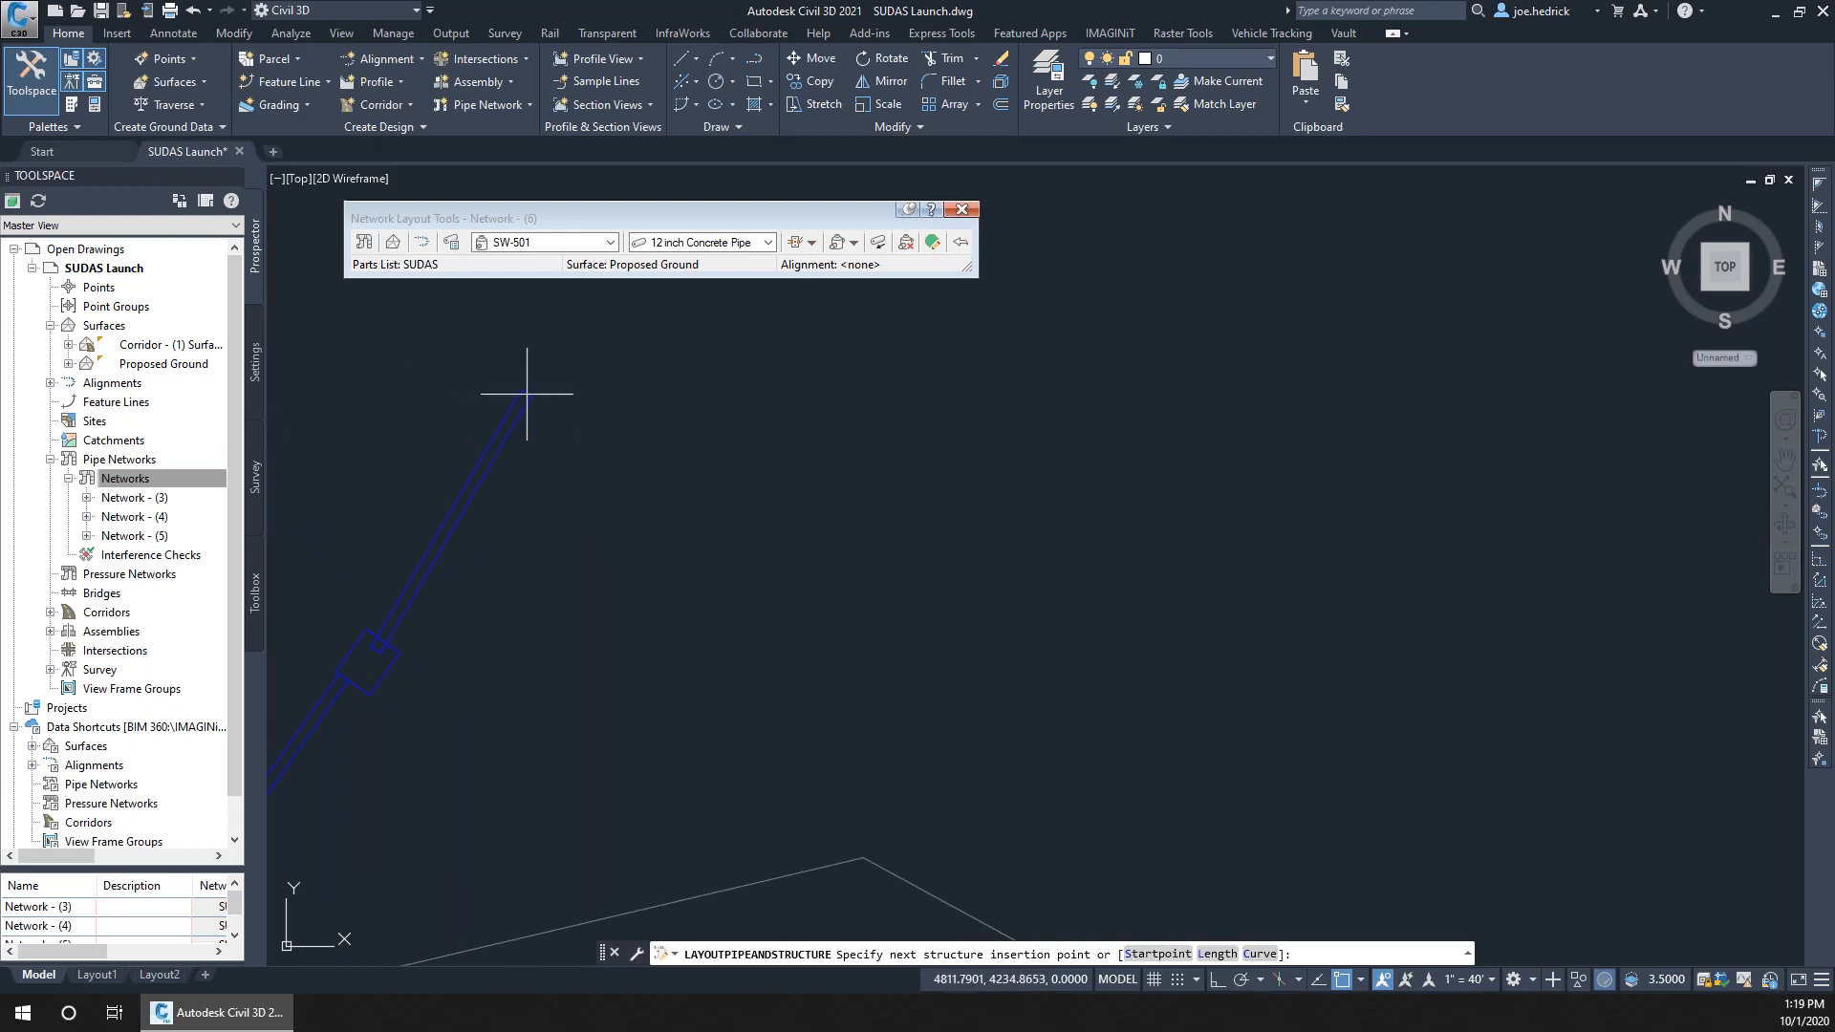
left_click(561, 391)
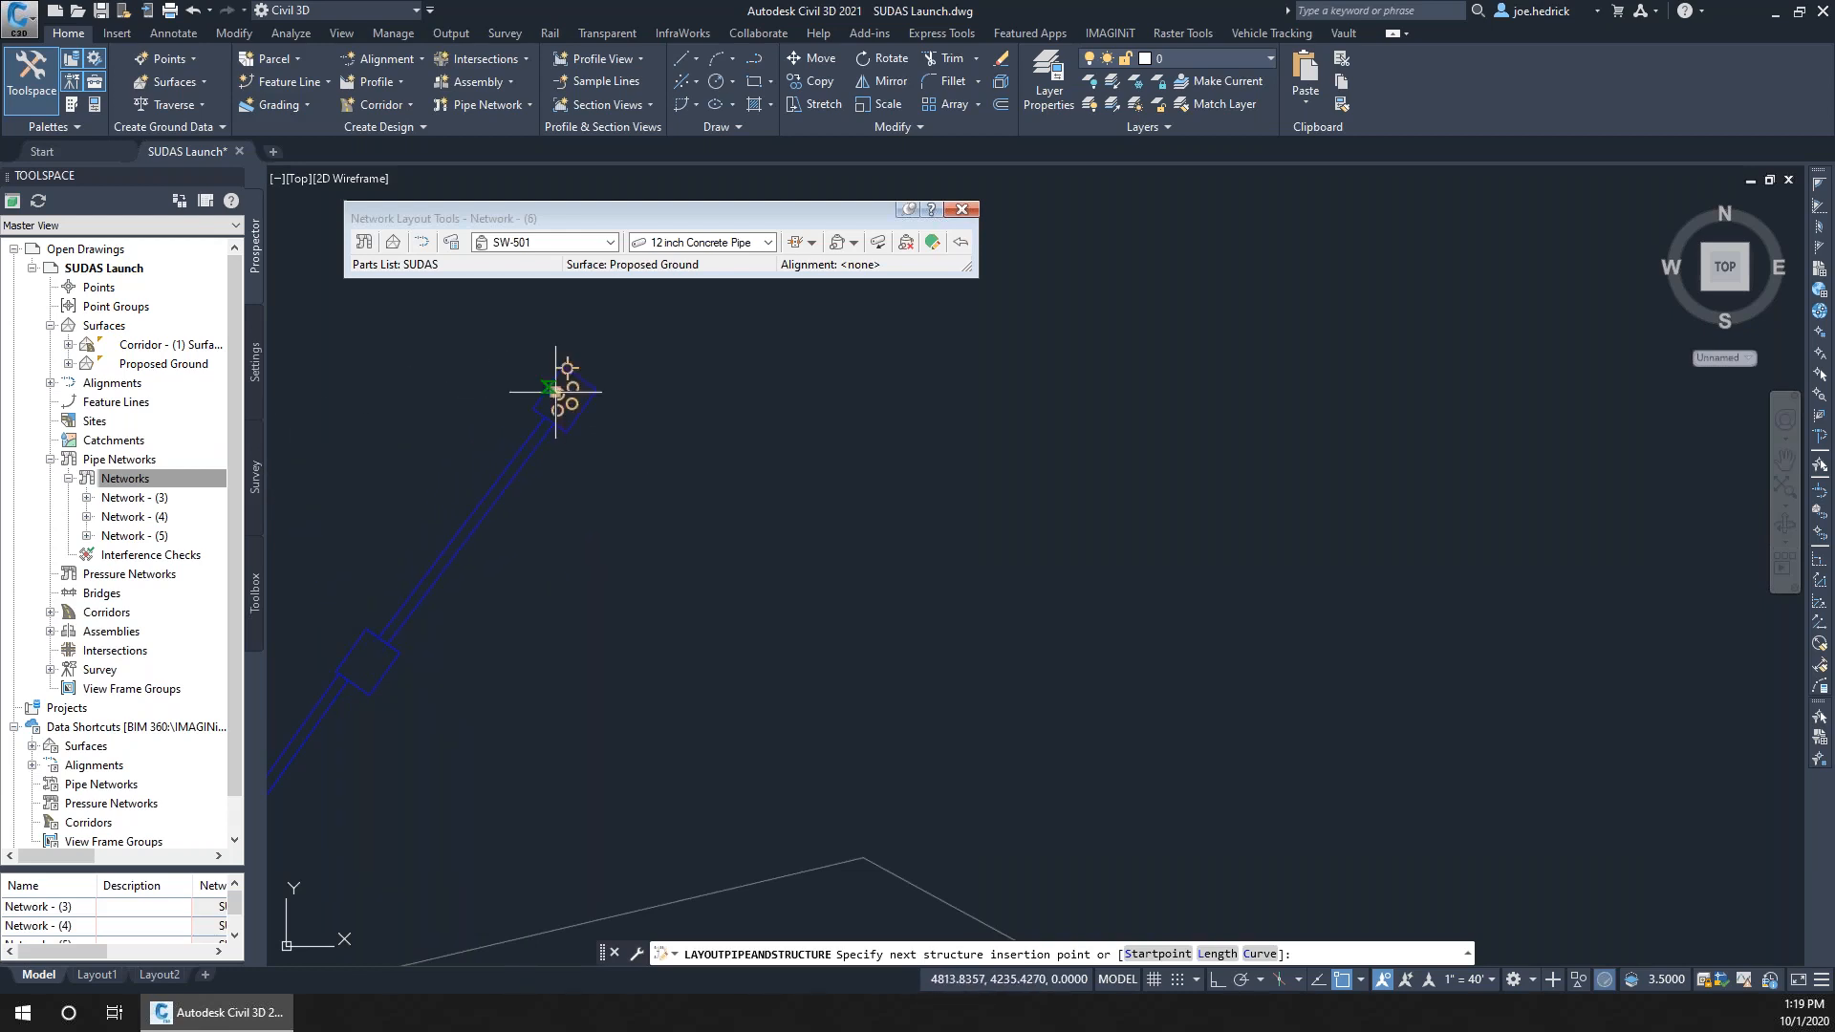
middle_click_drag(700, 341, 611, 389)
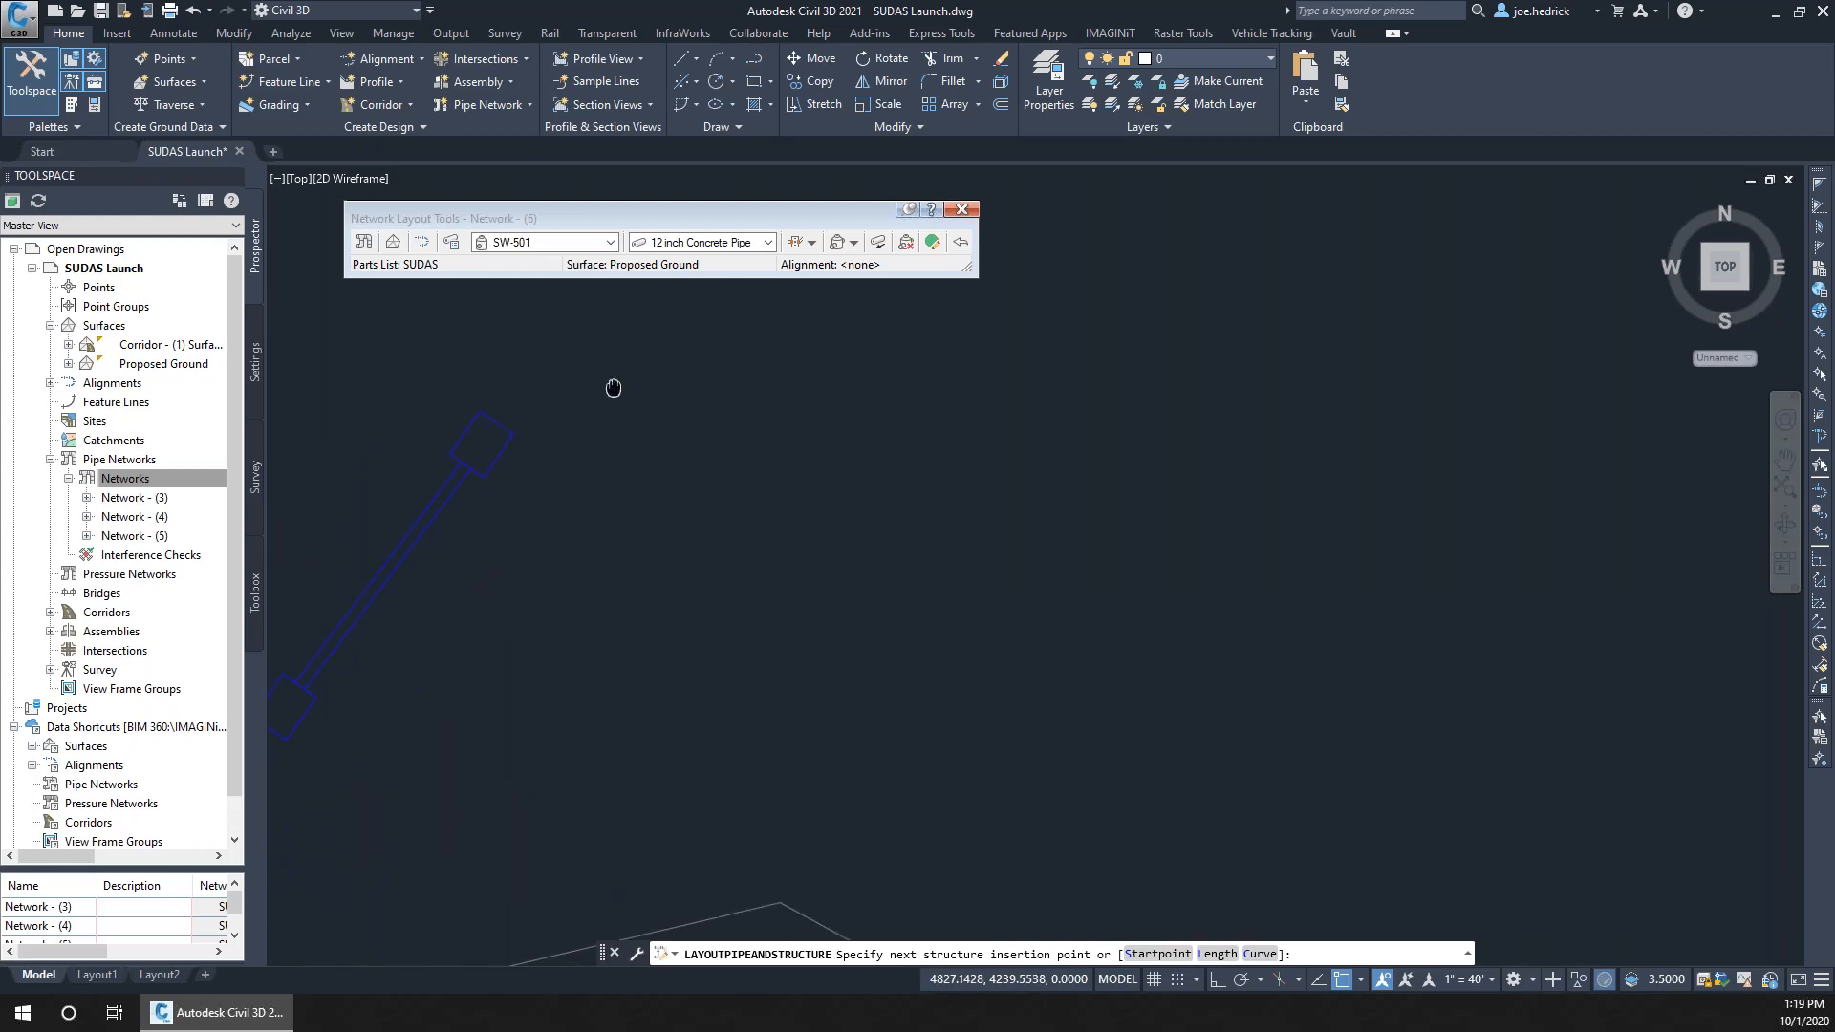
scroll(470, 430, "up", 5)
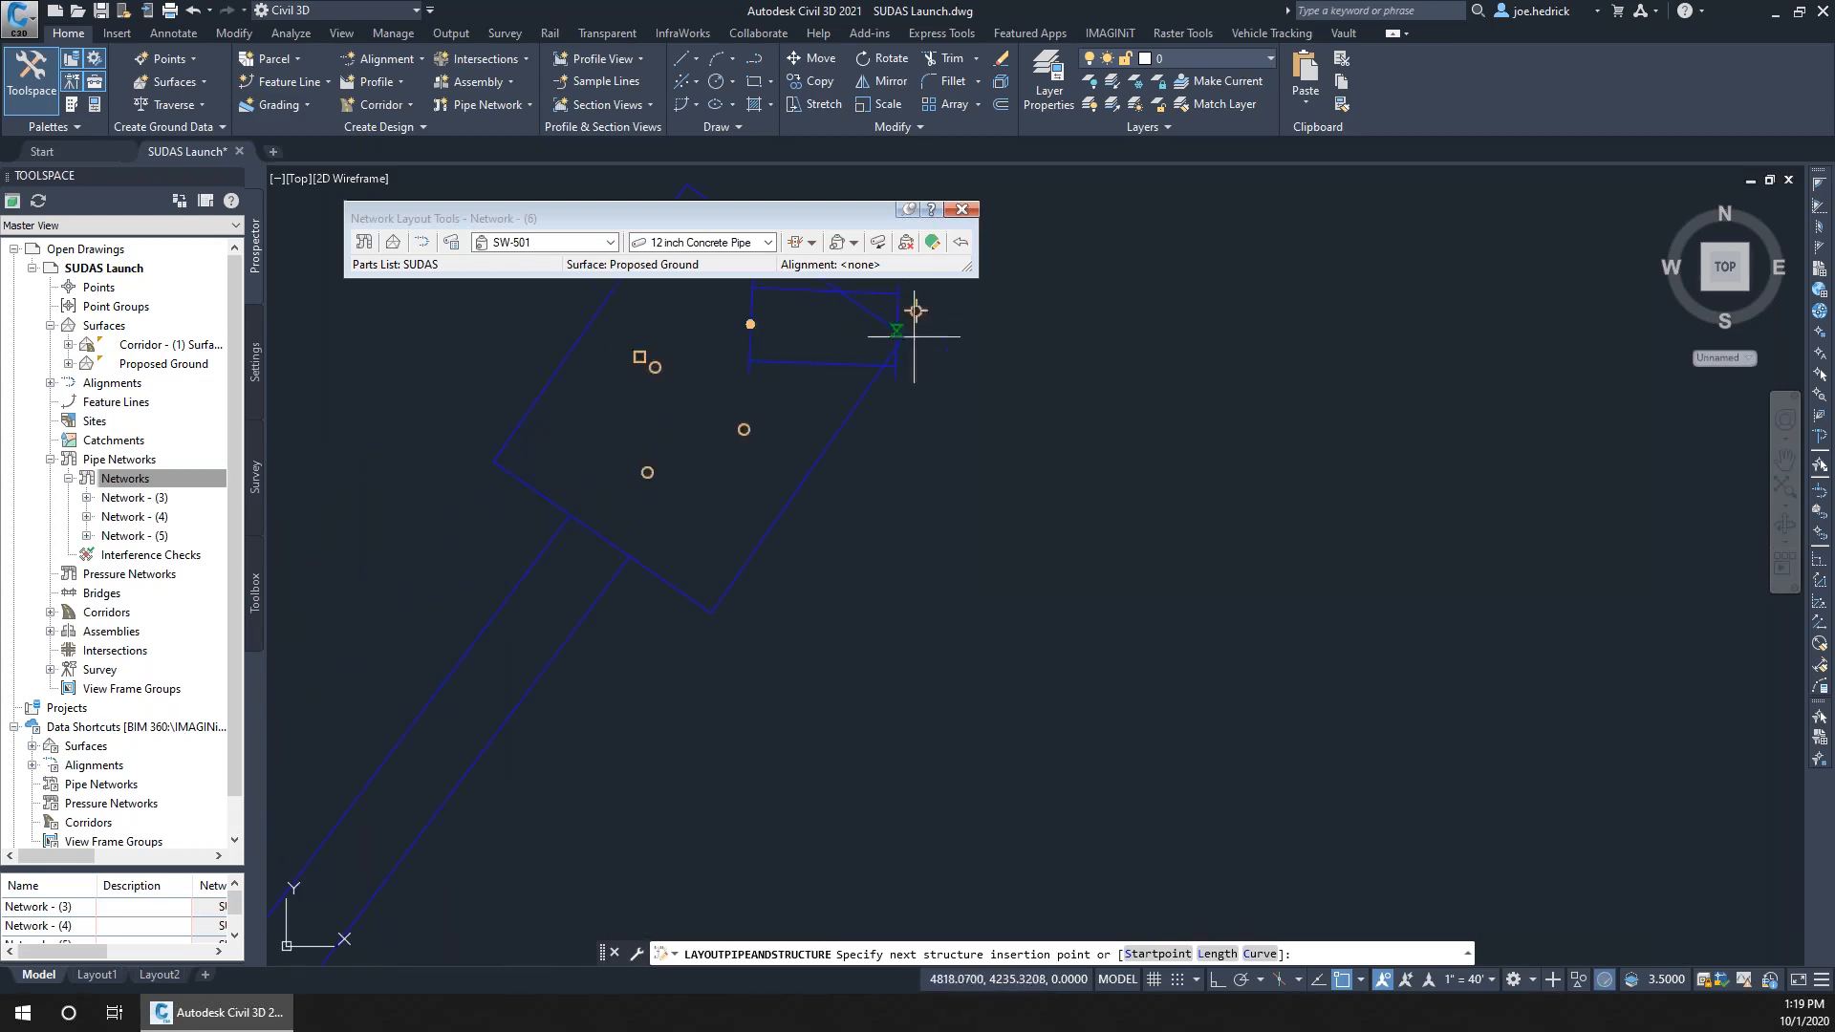
middle_click_drag(1028, 372, 715, 812)
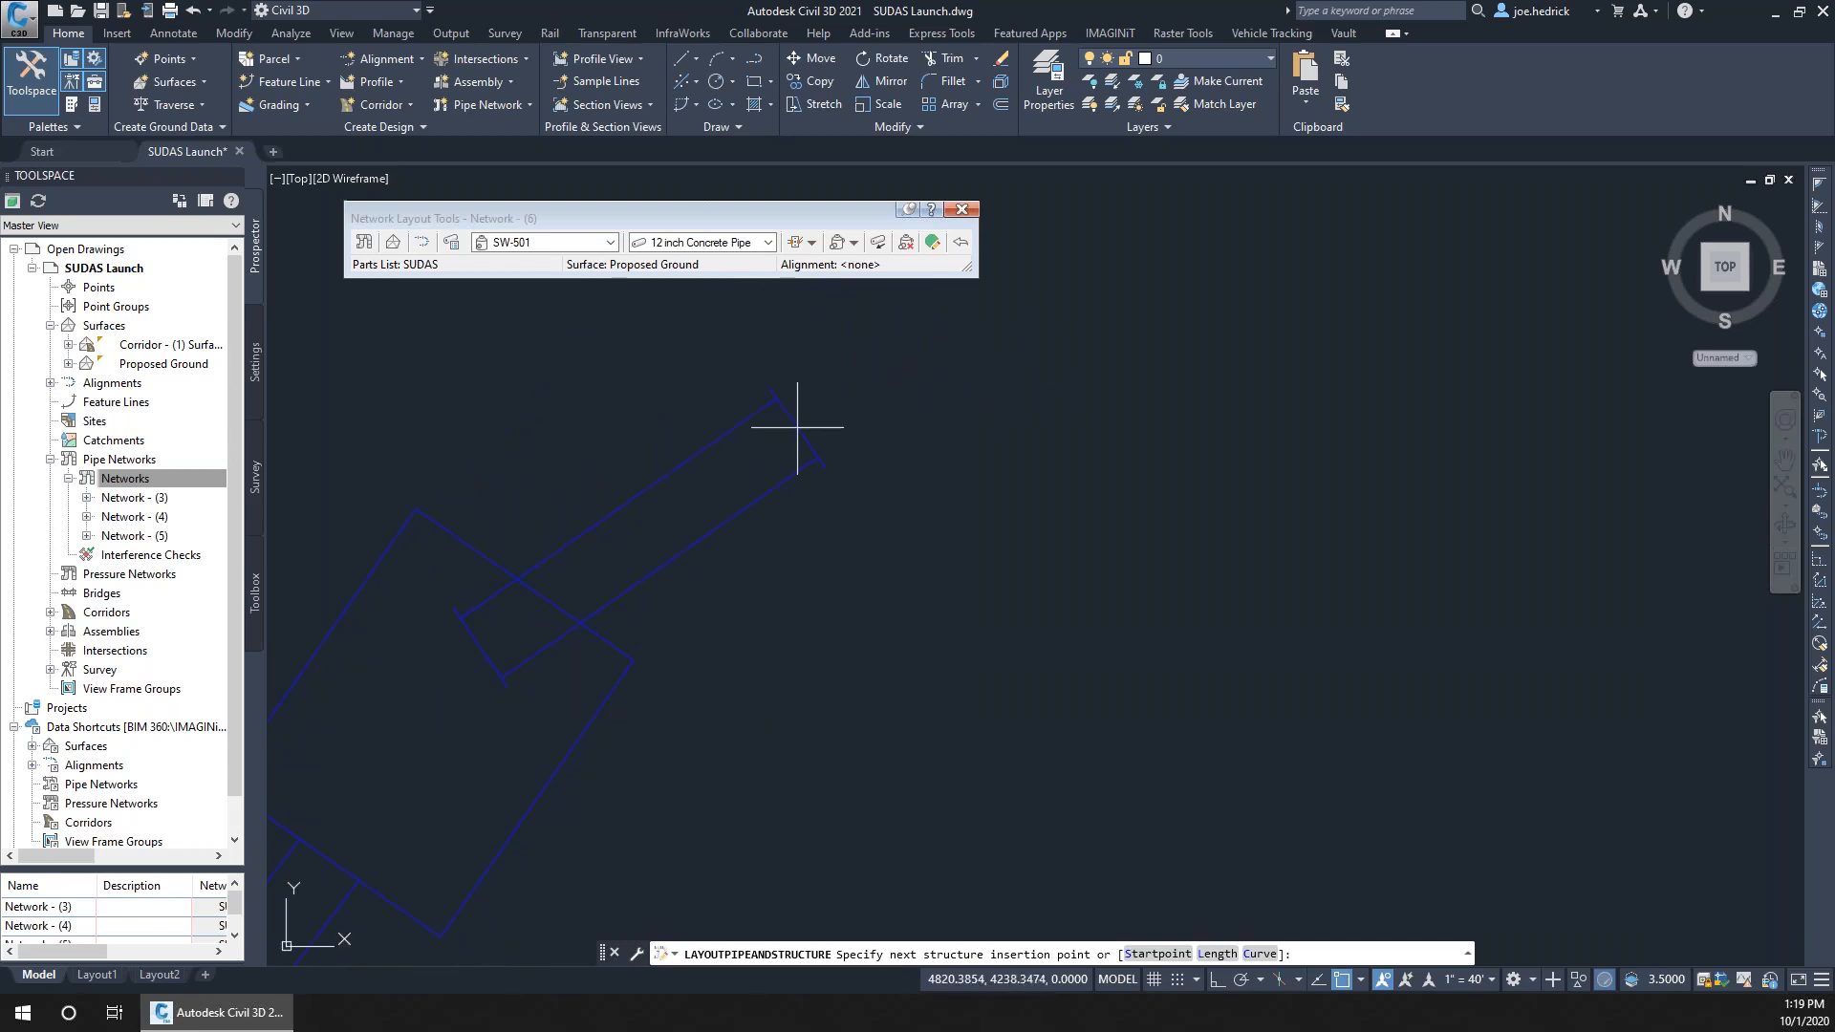
left_click(1003, 741)
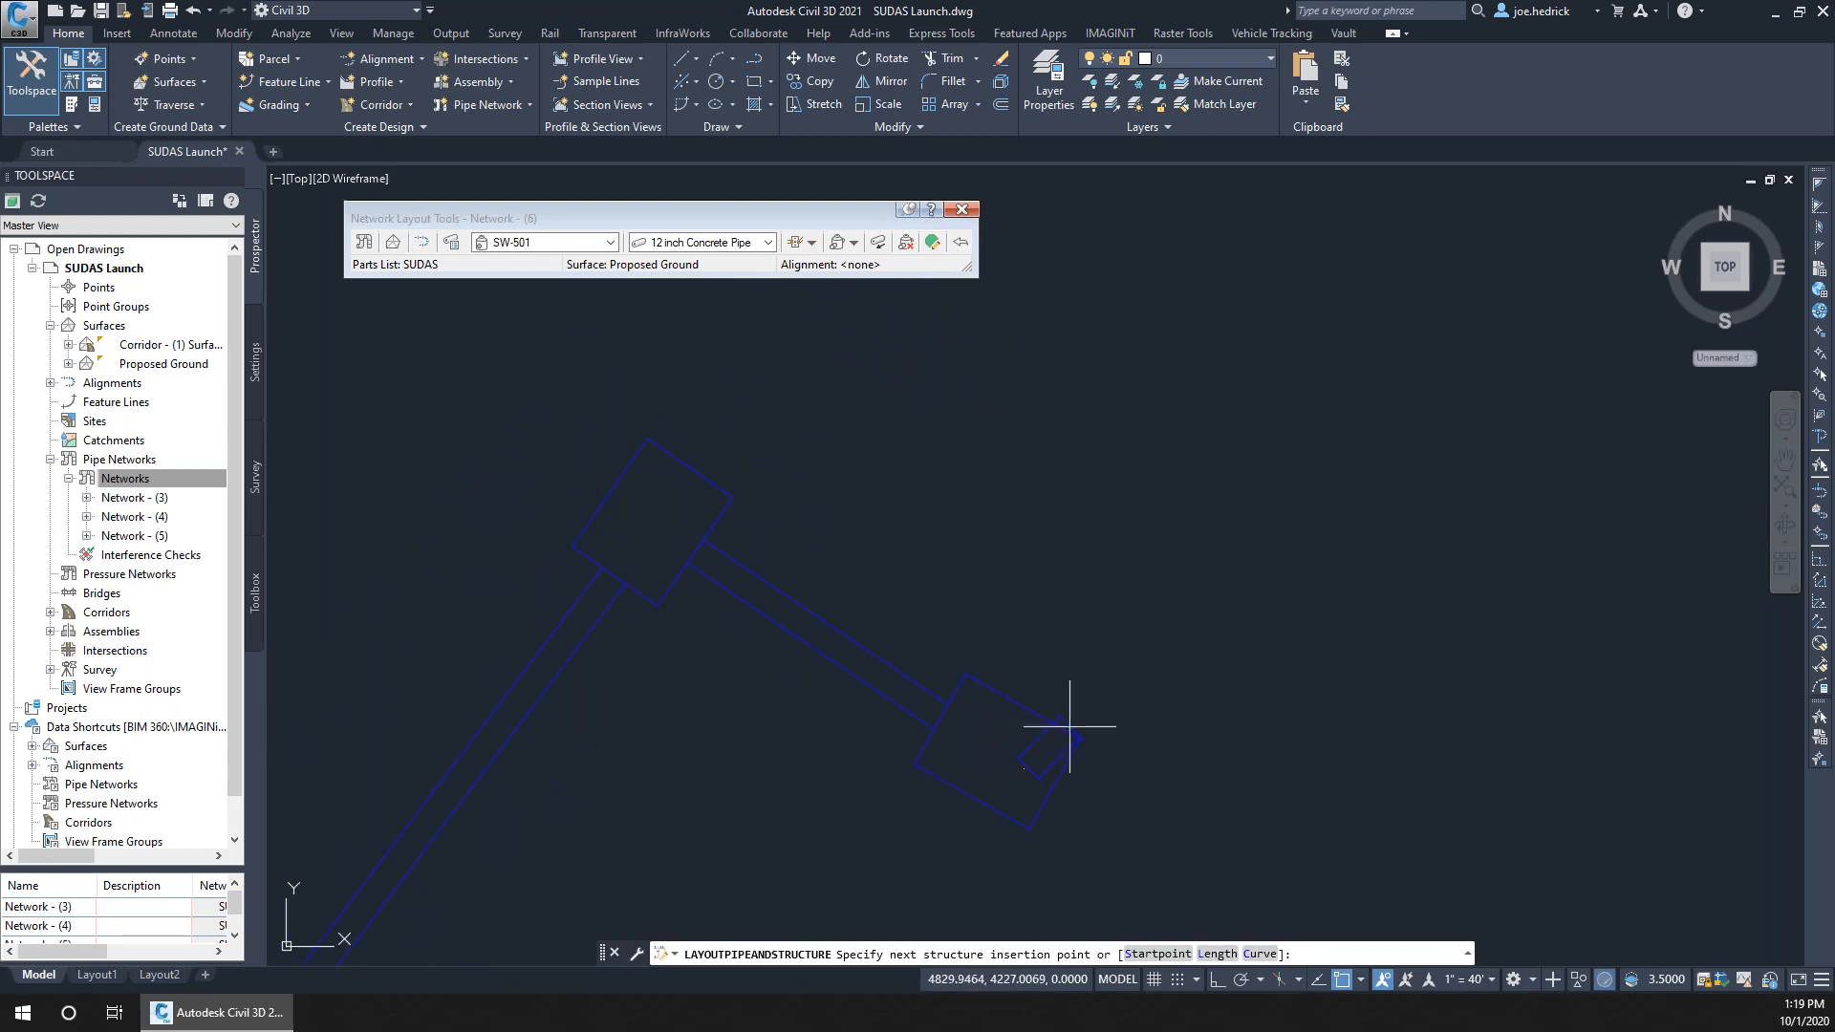
Add an SW-301 (48in) manhole beyond the last intake and end the pipe and structure layout
left_click(610, 243)
left_click(550, 307)
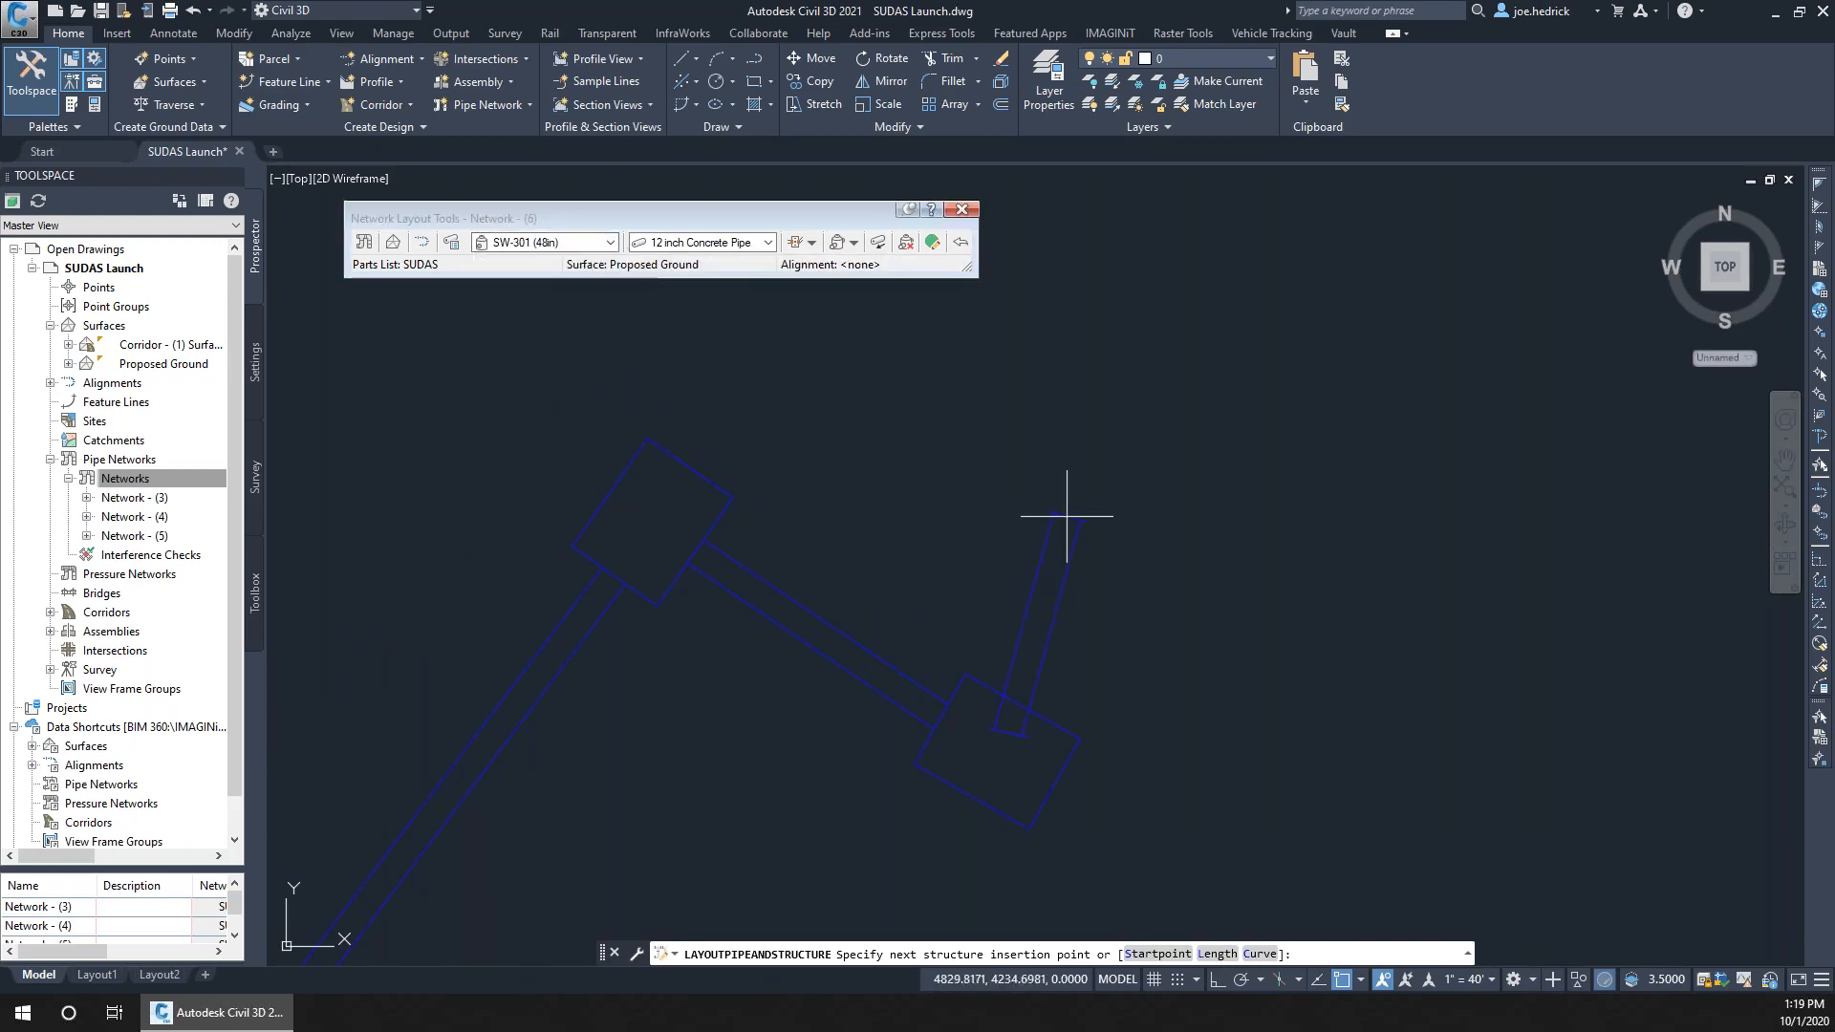
left_click(1264, 308)
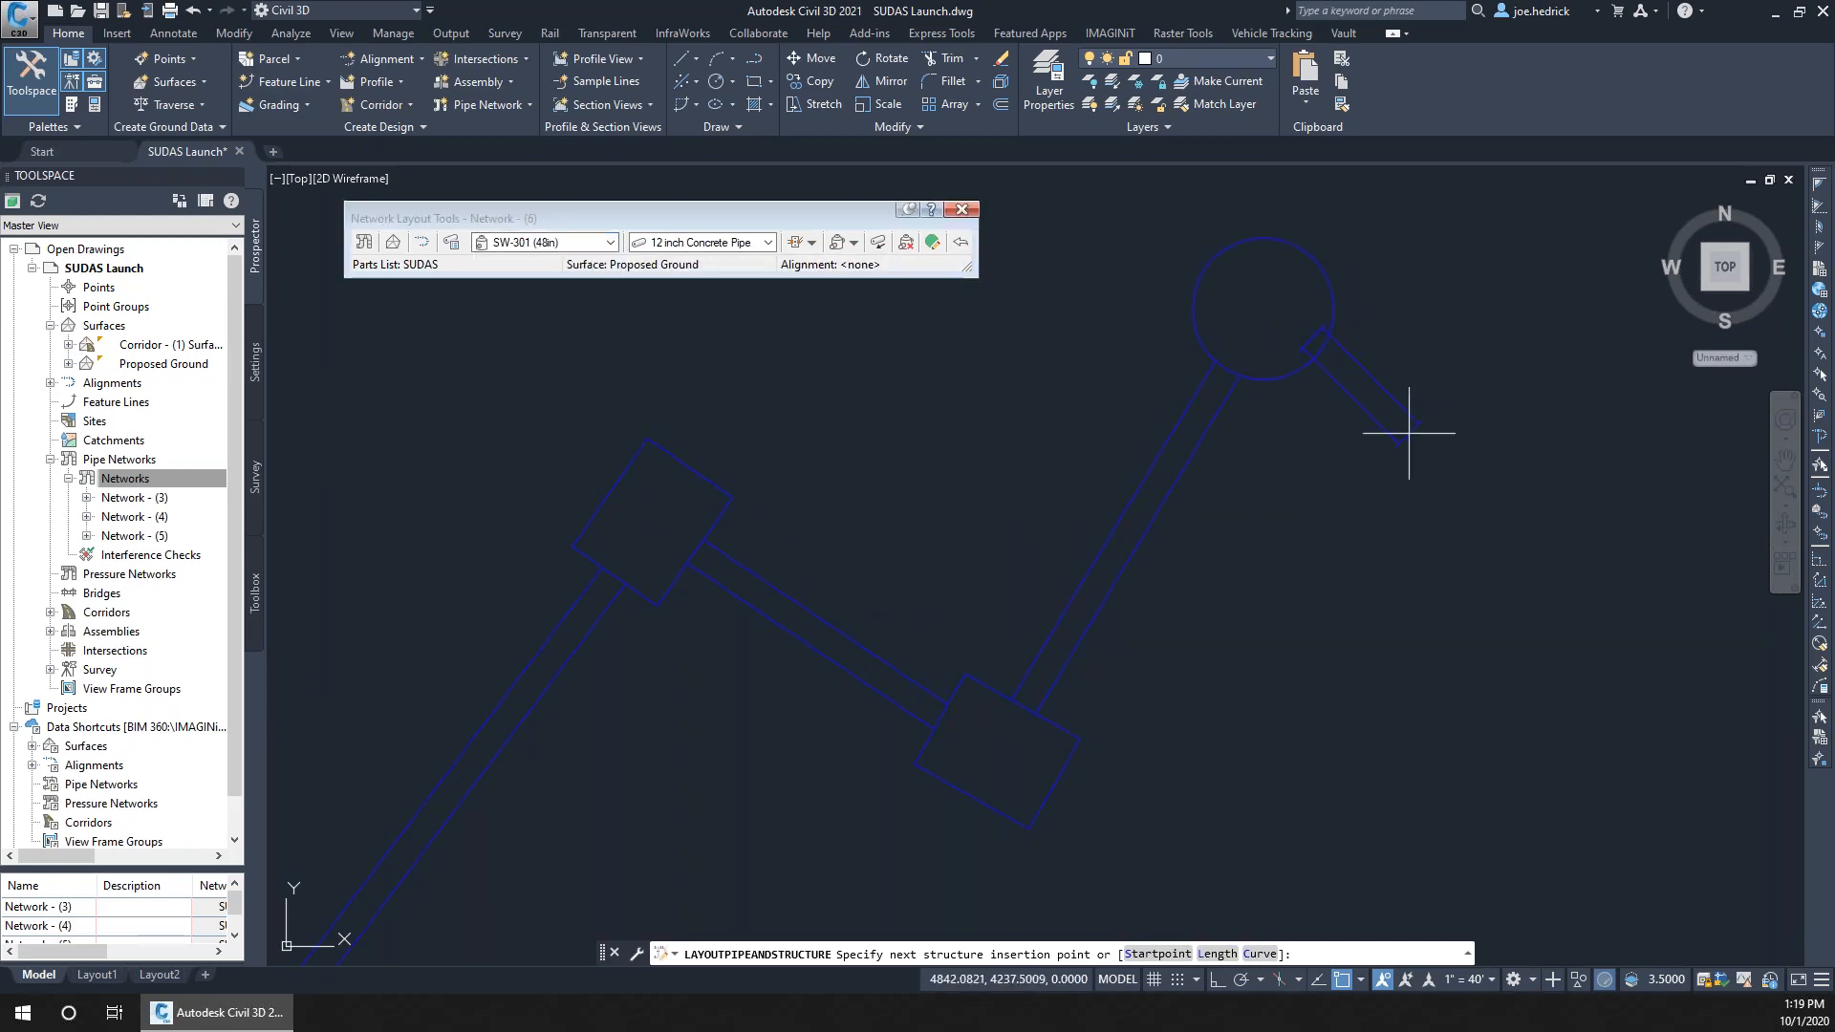
middle_click_drag(1444, 280, 1163, 516)
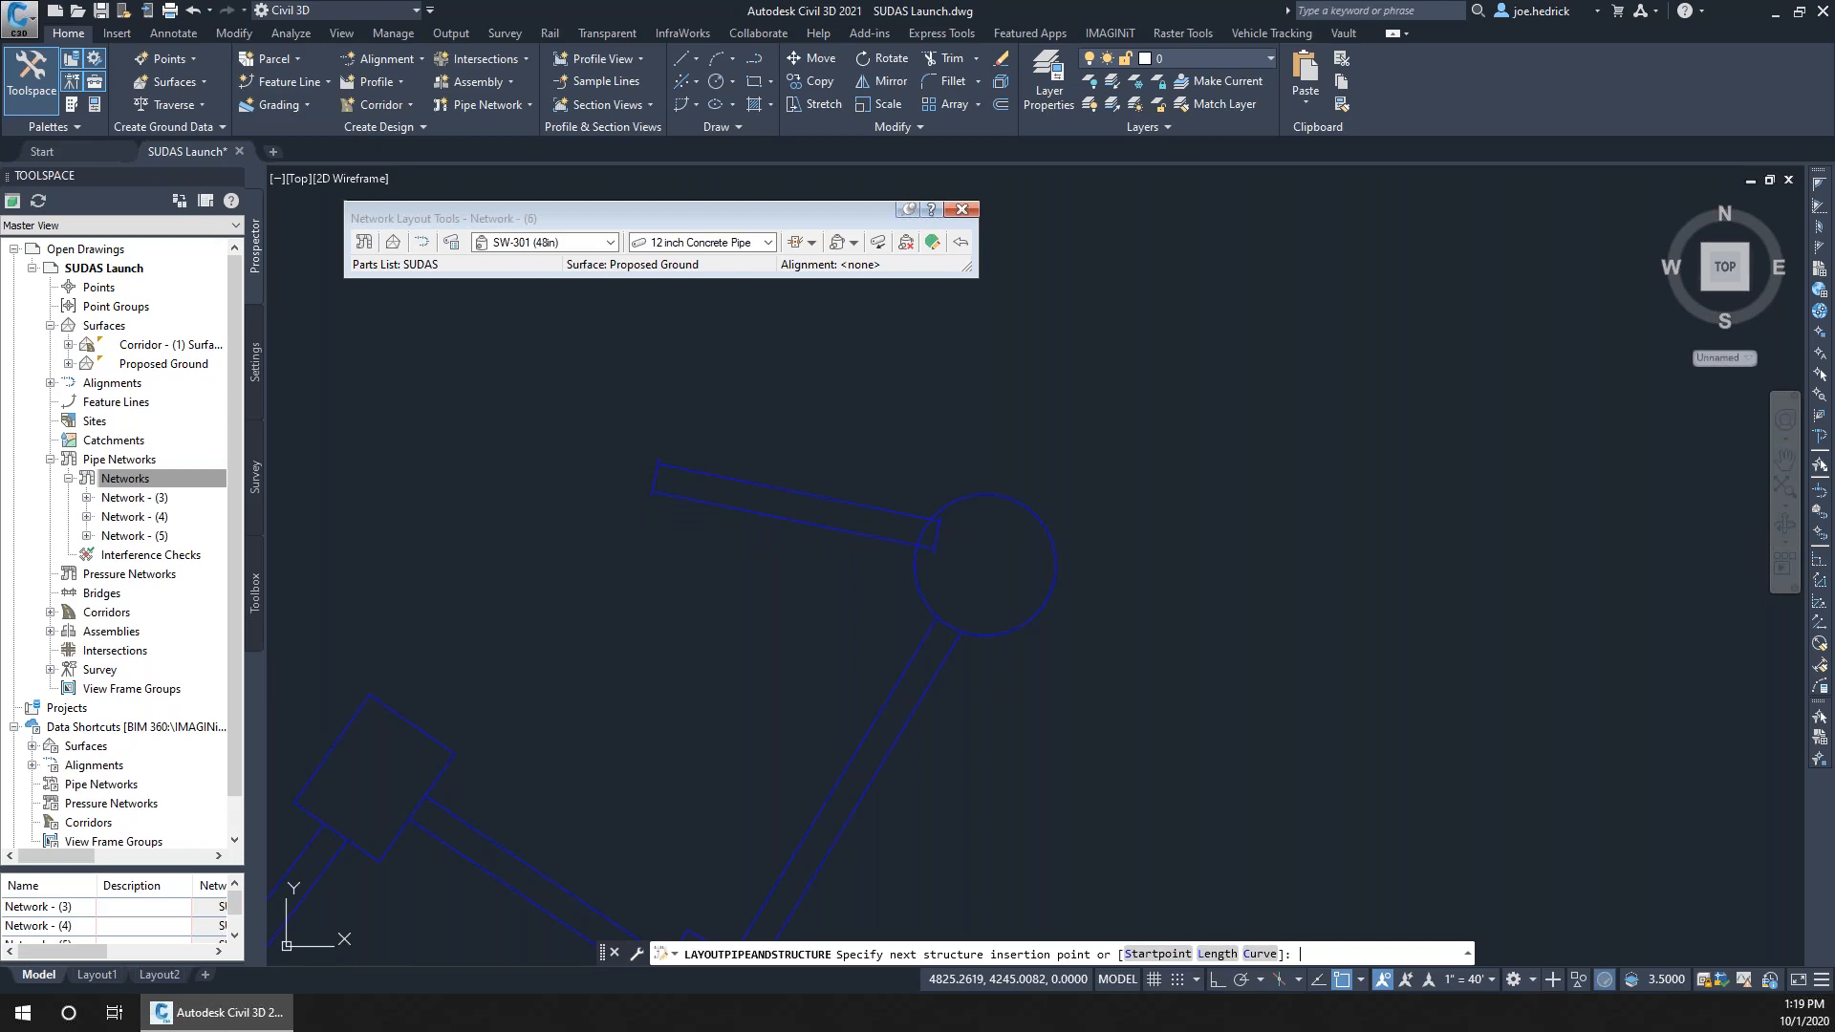
key("Return")
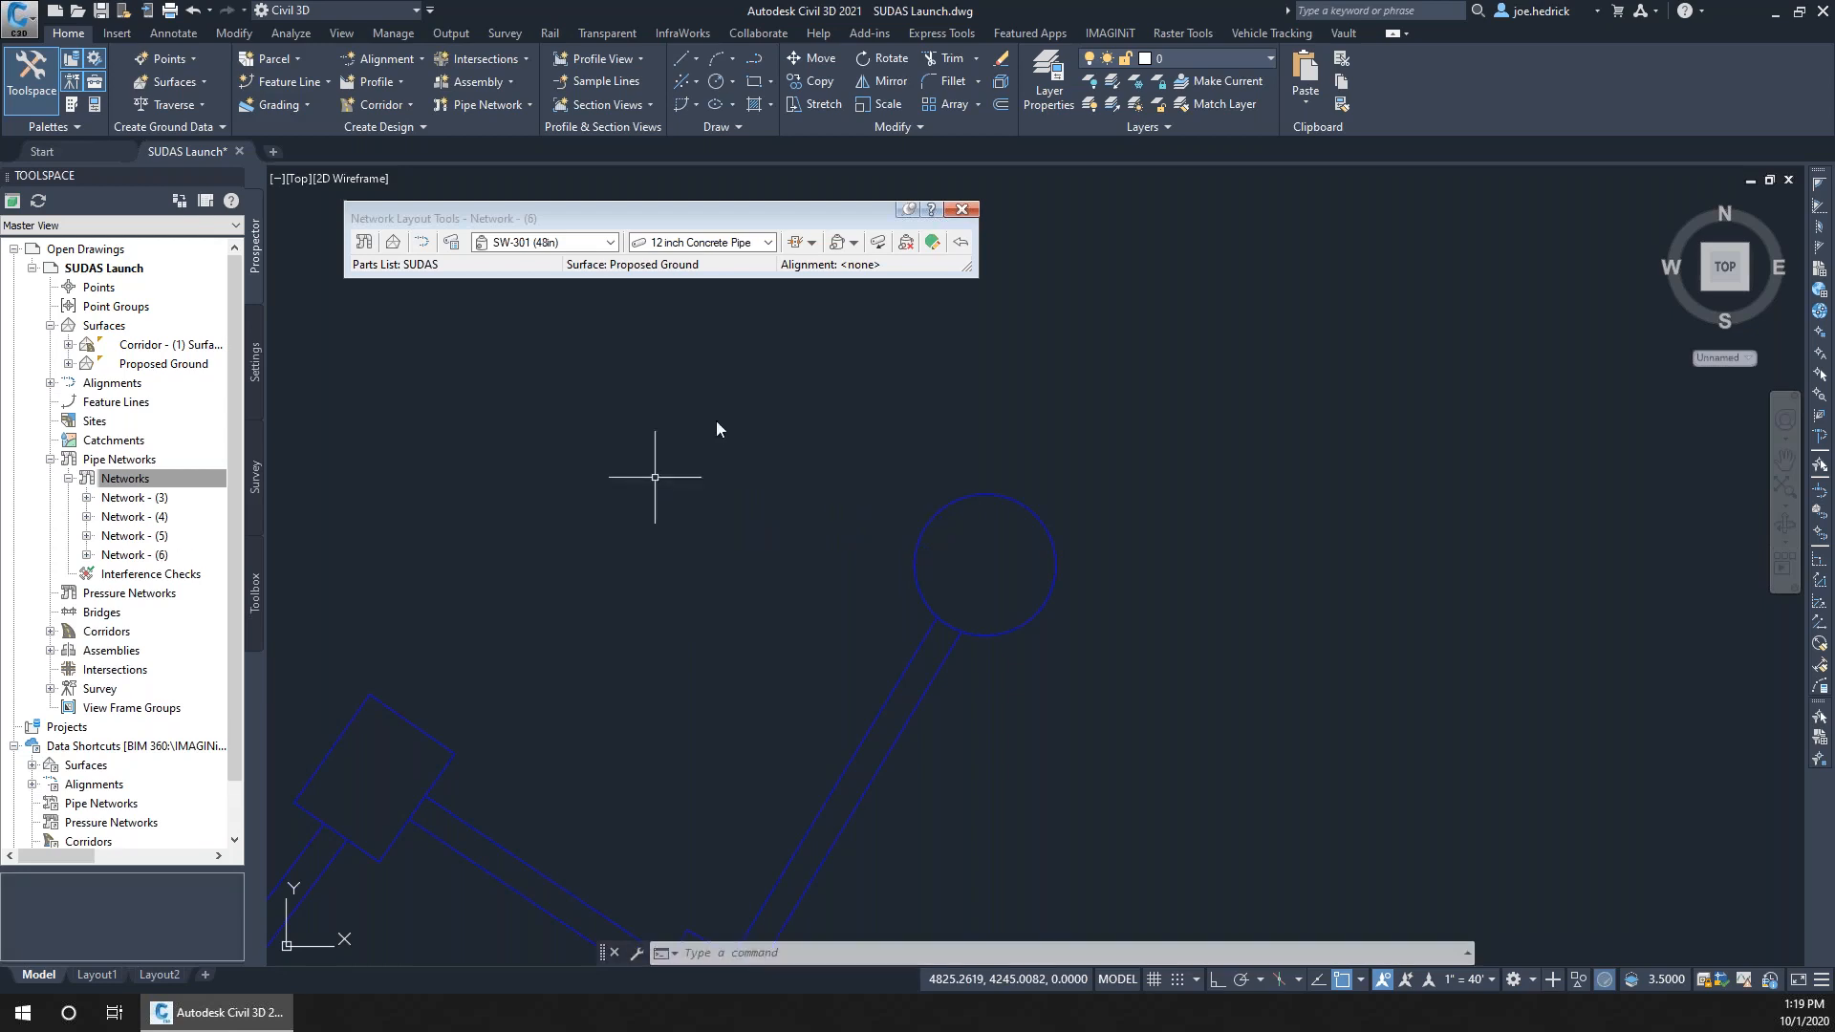
Open the northern pipes and structures of Network - (4) in the Object Viewer and inspect the single grate intakes in 3D
scroll(716, 426, "down", 8)
mouse_move(419, 428)
middle_mouse_down()
mouse_move(1045, 443)
mouse_move(1024, 450)
middle_mouse_up()
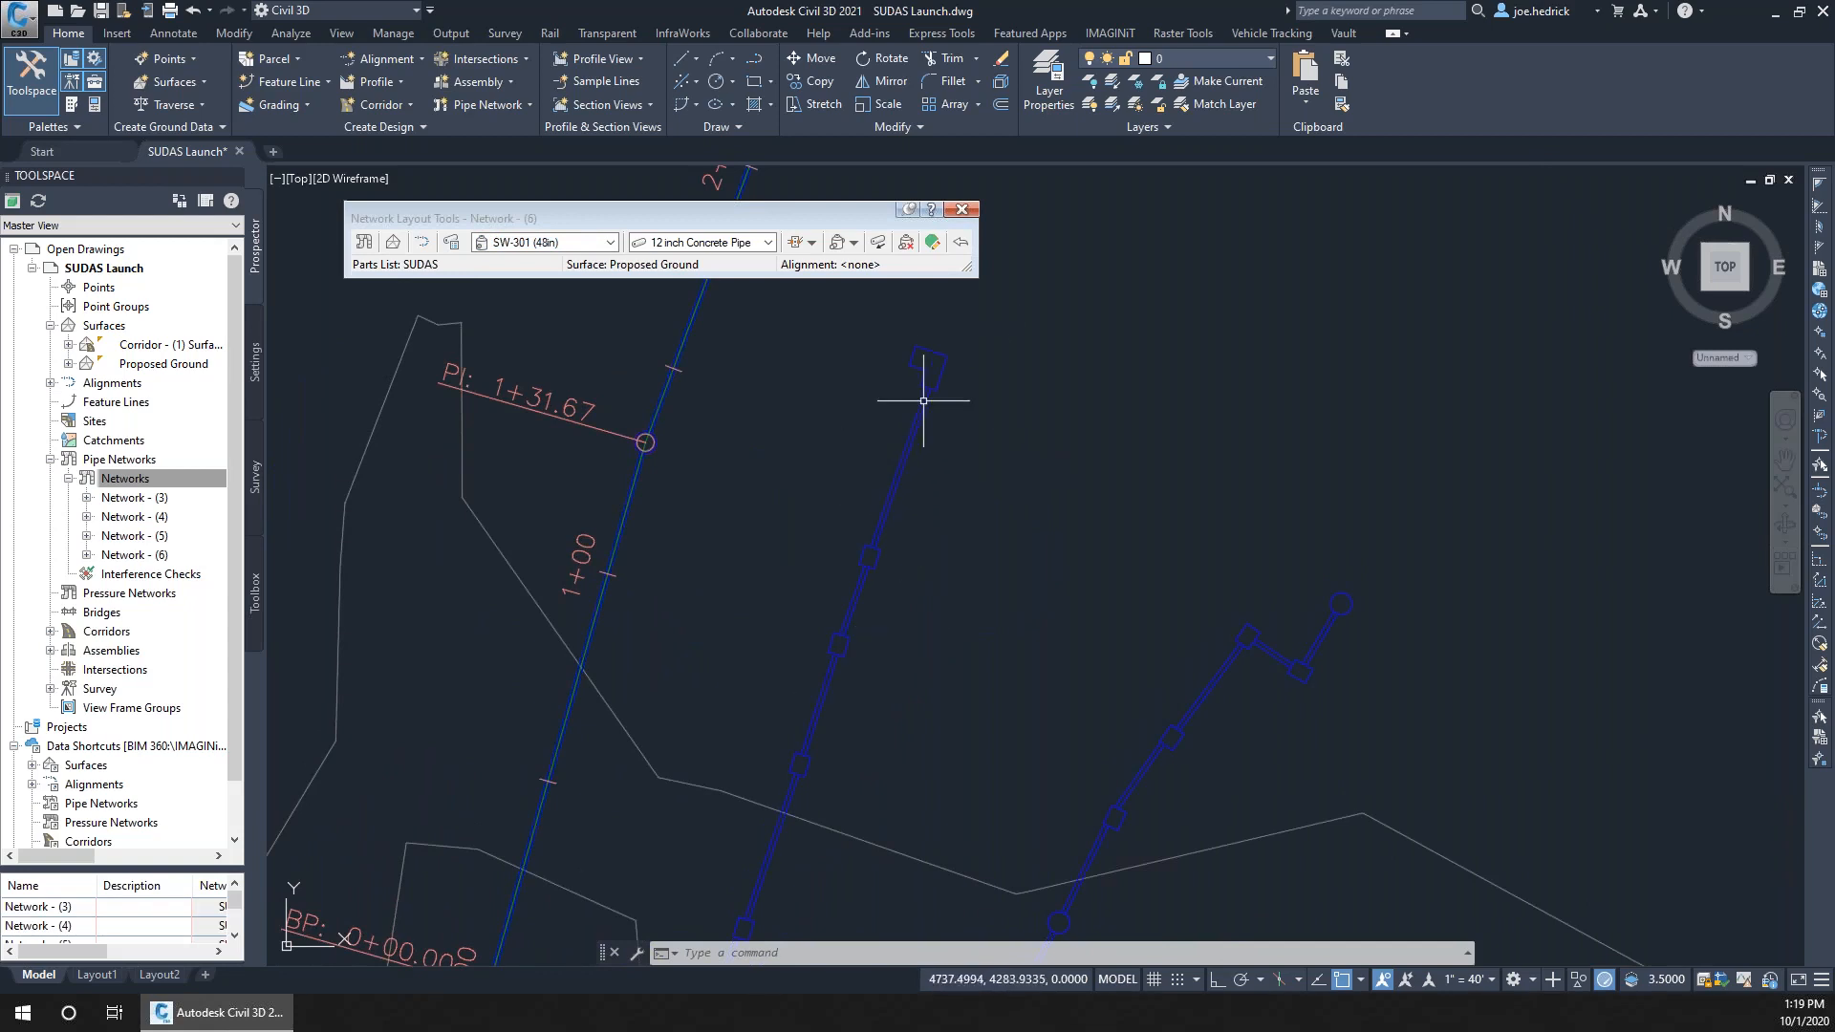
left_click(804, 307)
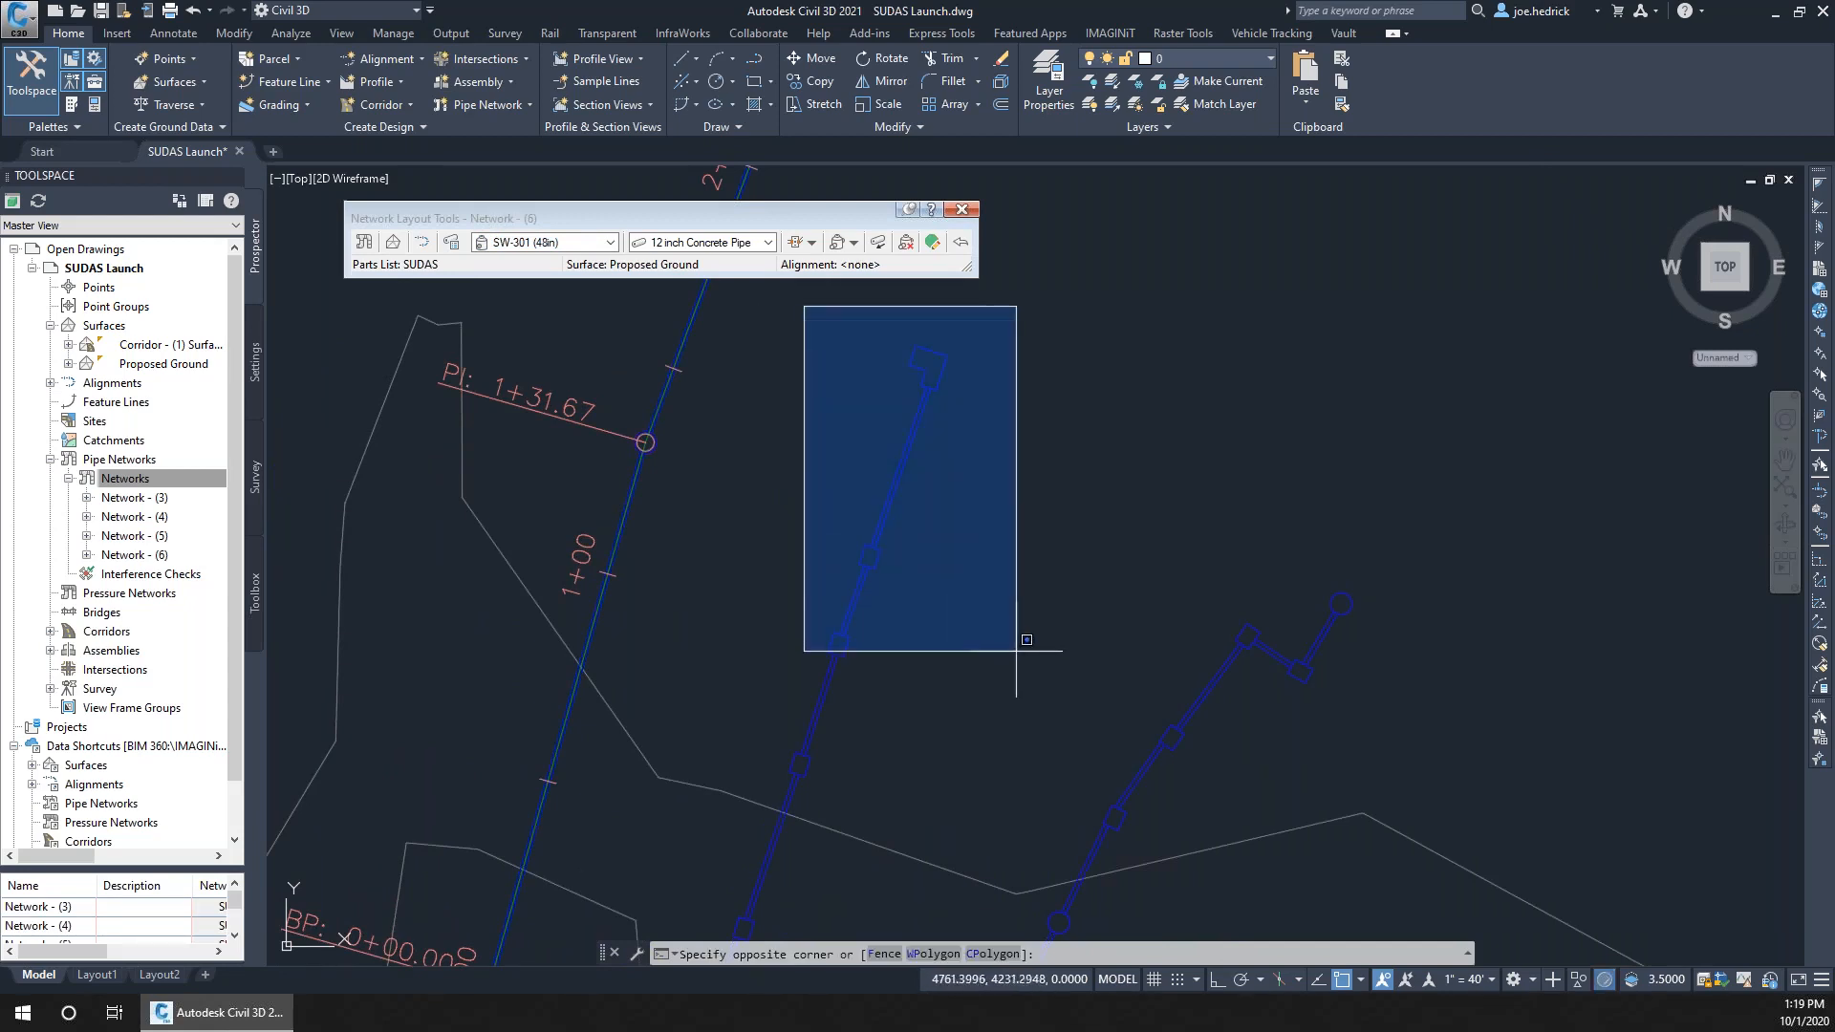
left_click(1013, 687)
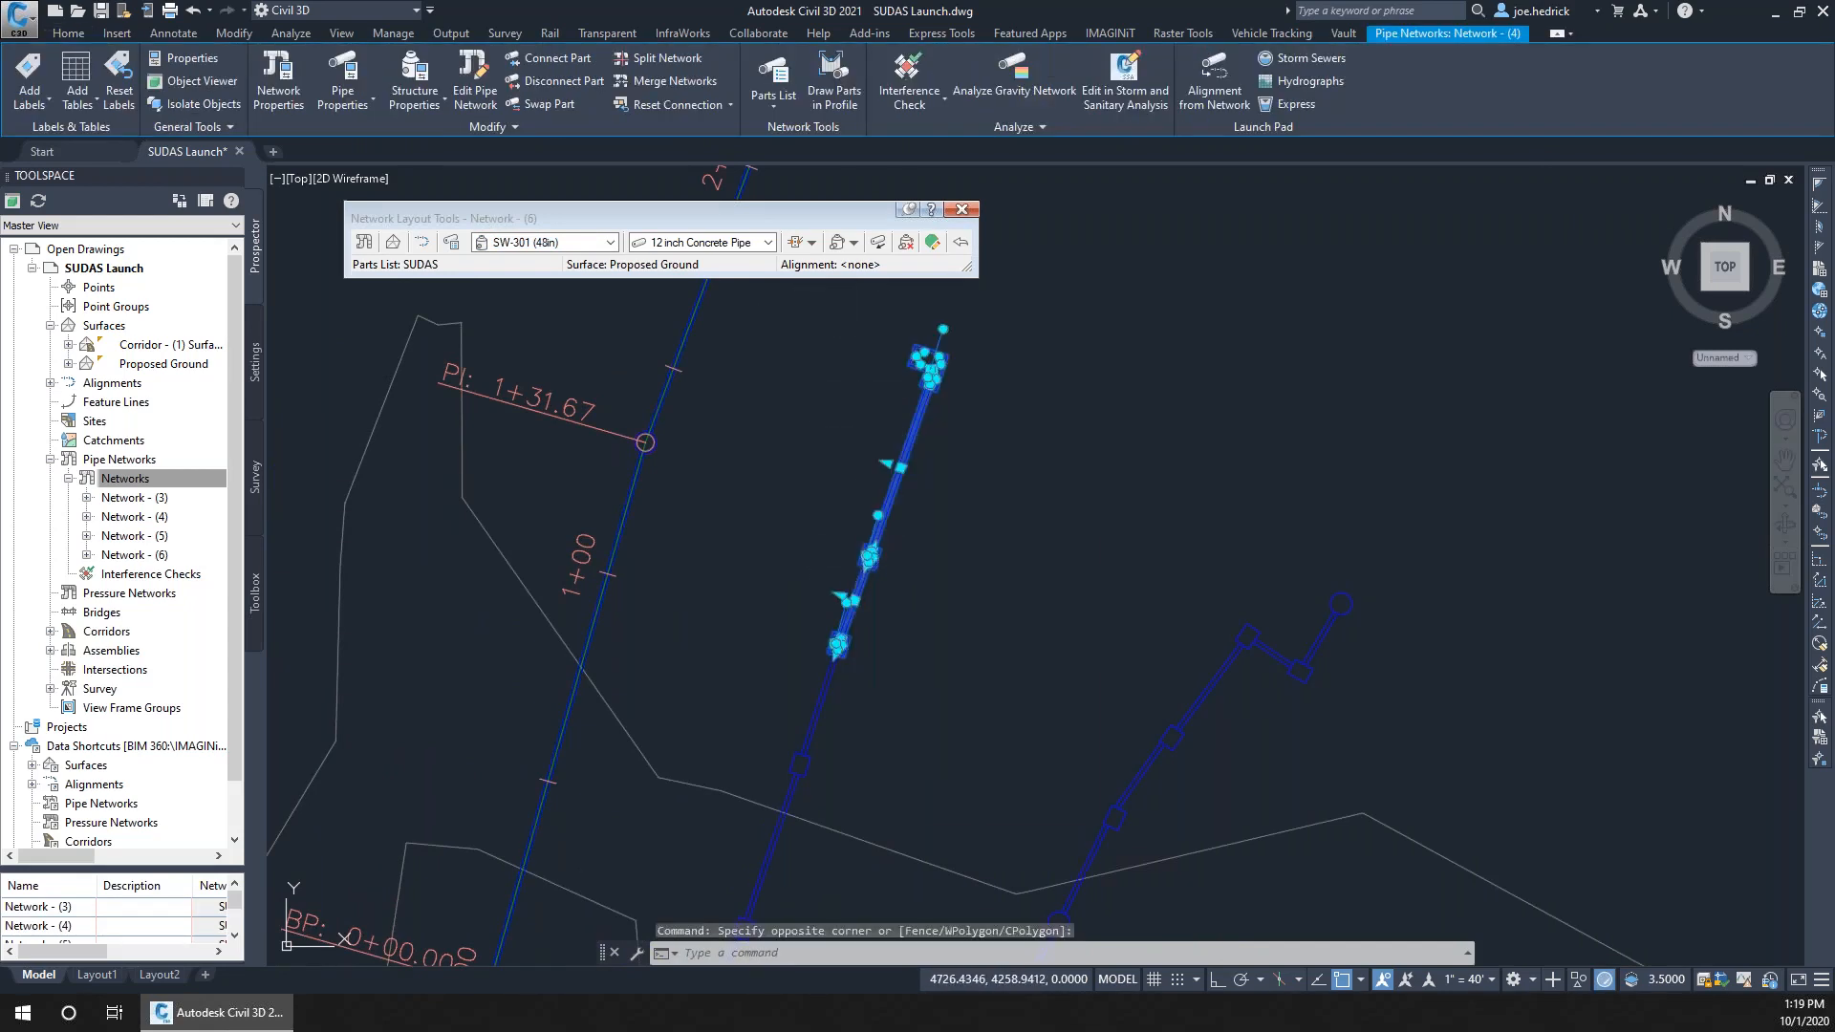
right_click(864, 532)
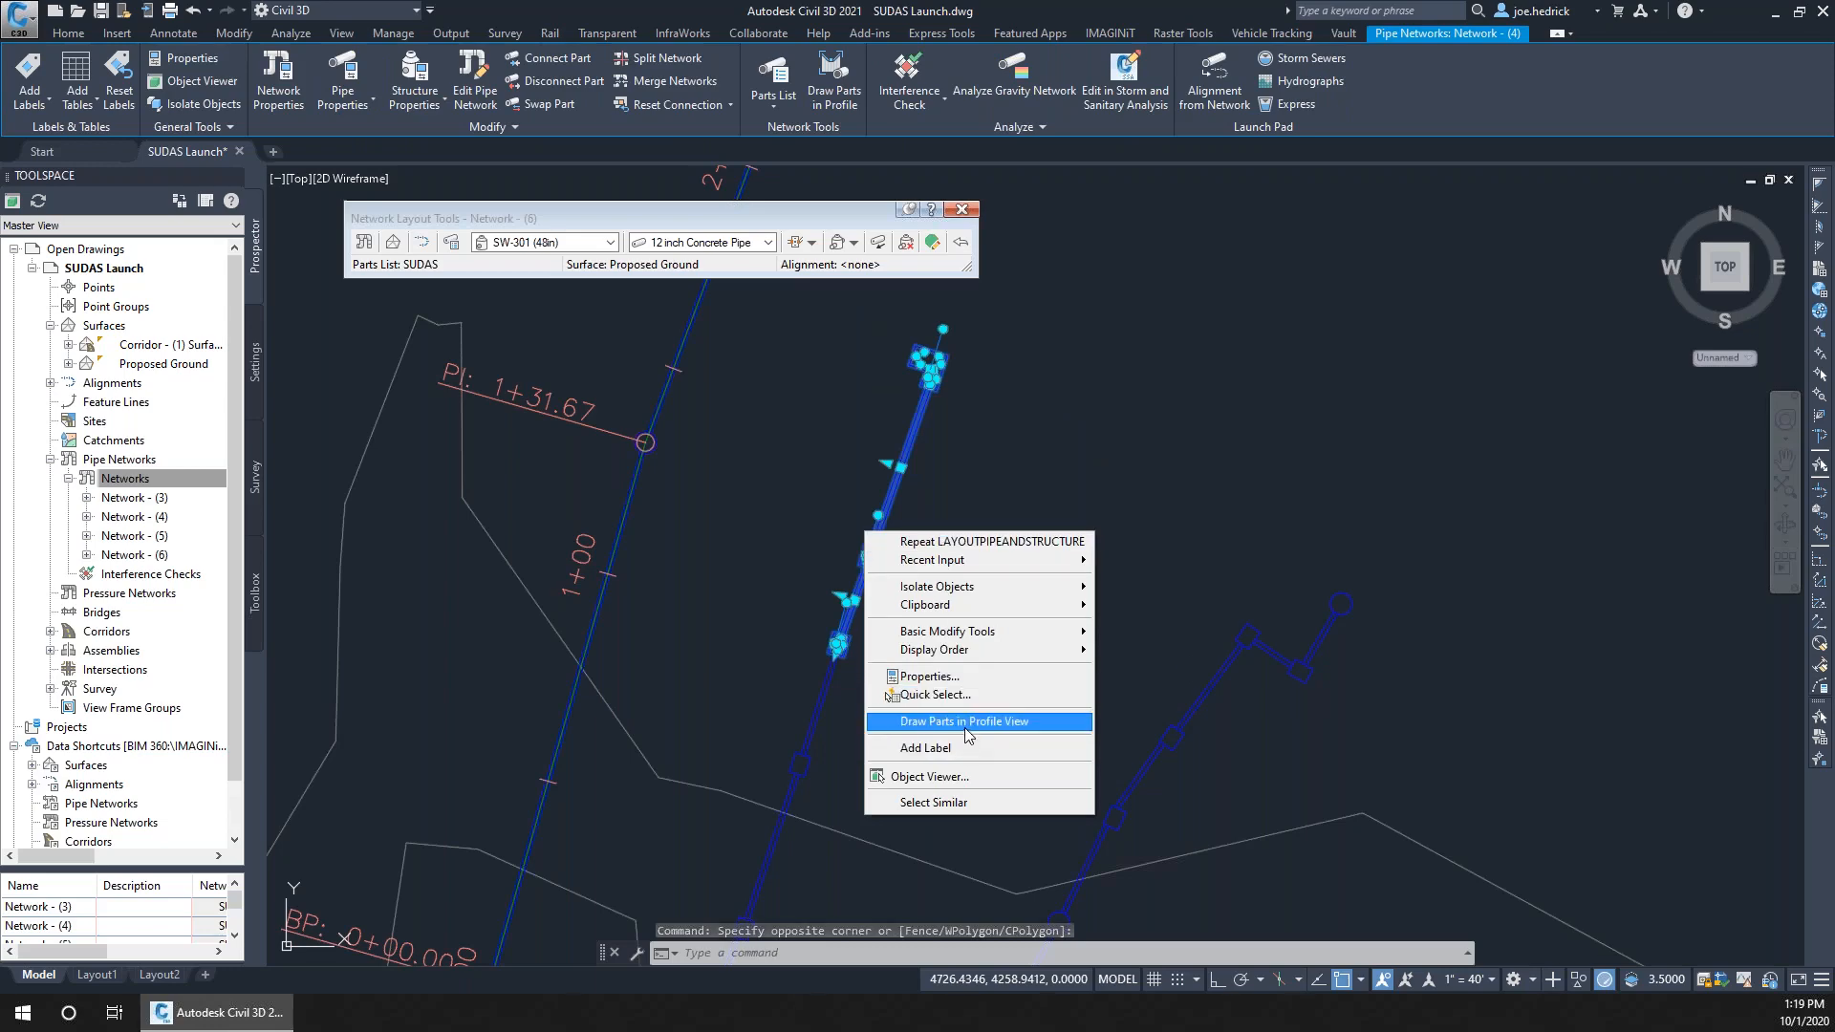
left_click(960, 777)
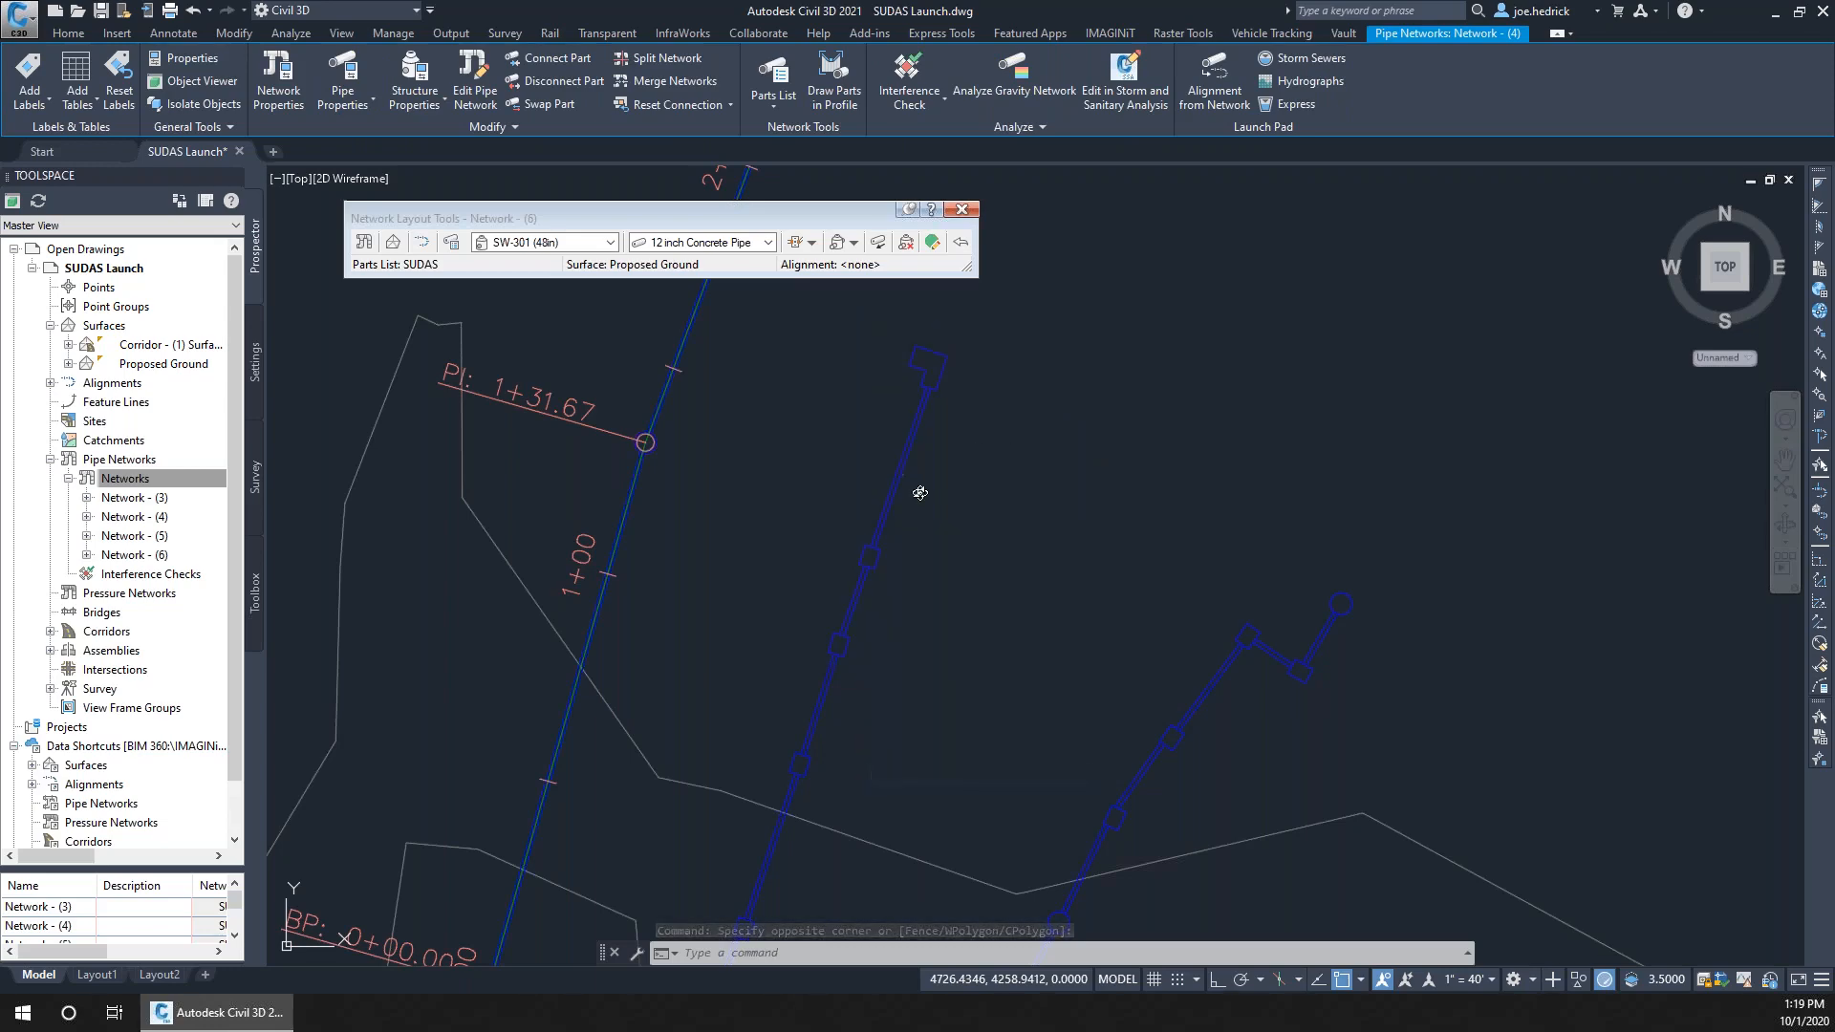
left_click_drag(791, 652, 702, 267)
scroll(719, 558, "up", 5)
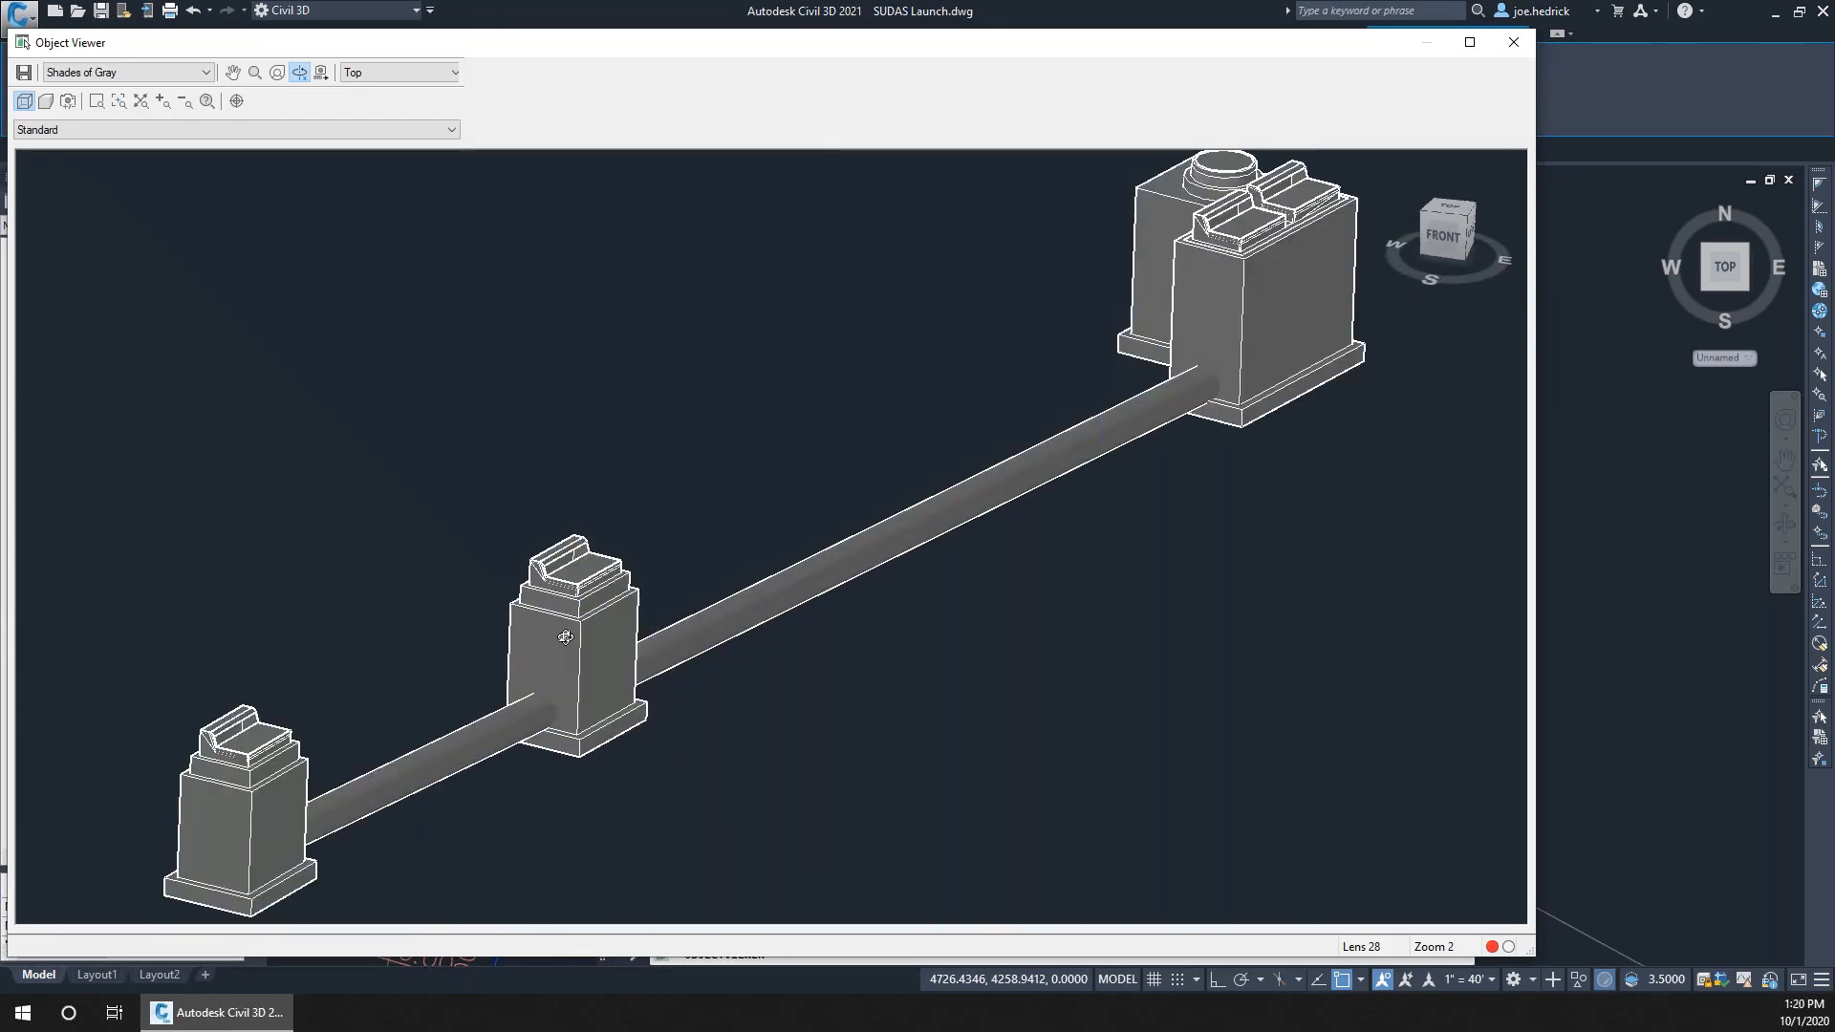
scroll(642, 721, "up", 3)
left_click_drag(428, 689, 622, 462)
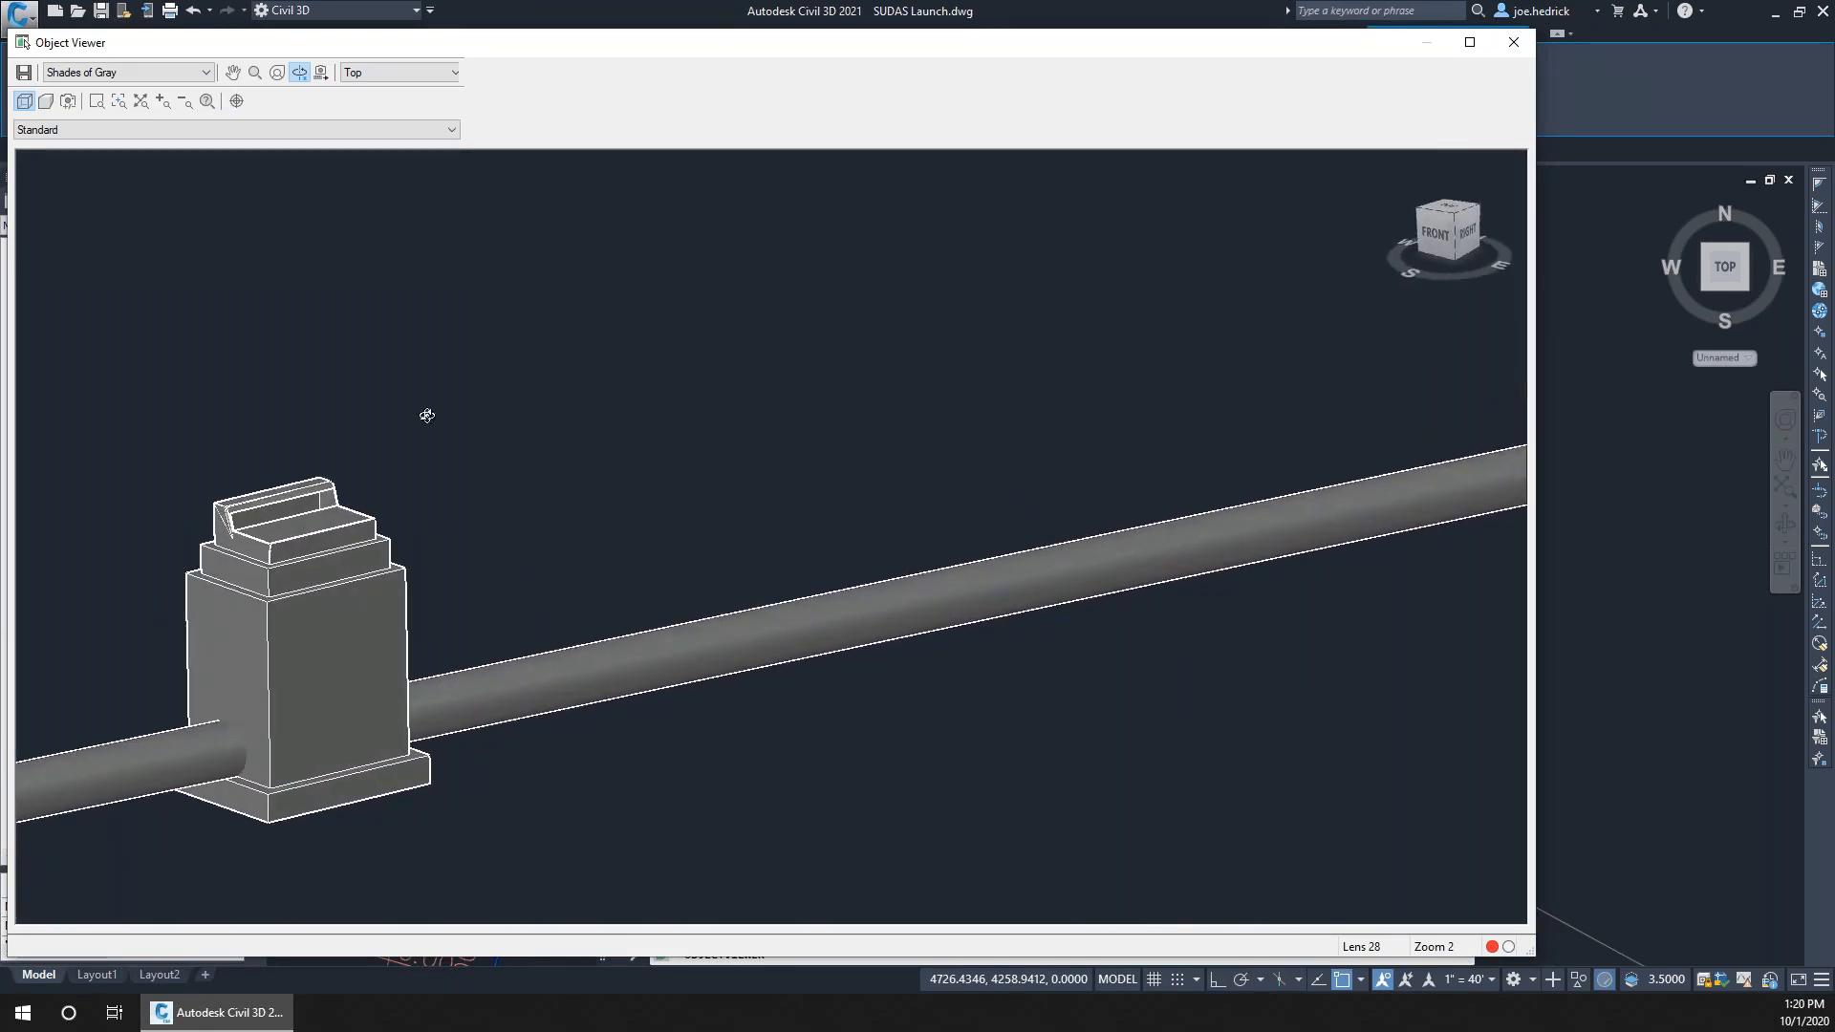
Examine the double grate intake with its attached manhole in 3D, and close the Object Viewer
scroll(288, 688, "down", 3)
middle_click_drag(1024, 410, 96, 564)
scroll(582, 481, "up", 5)
middle_click_drag(156, 478, 727, 605)
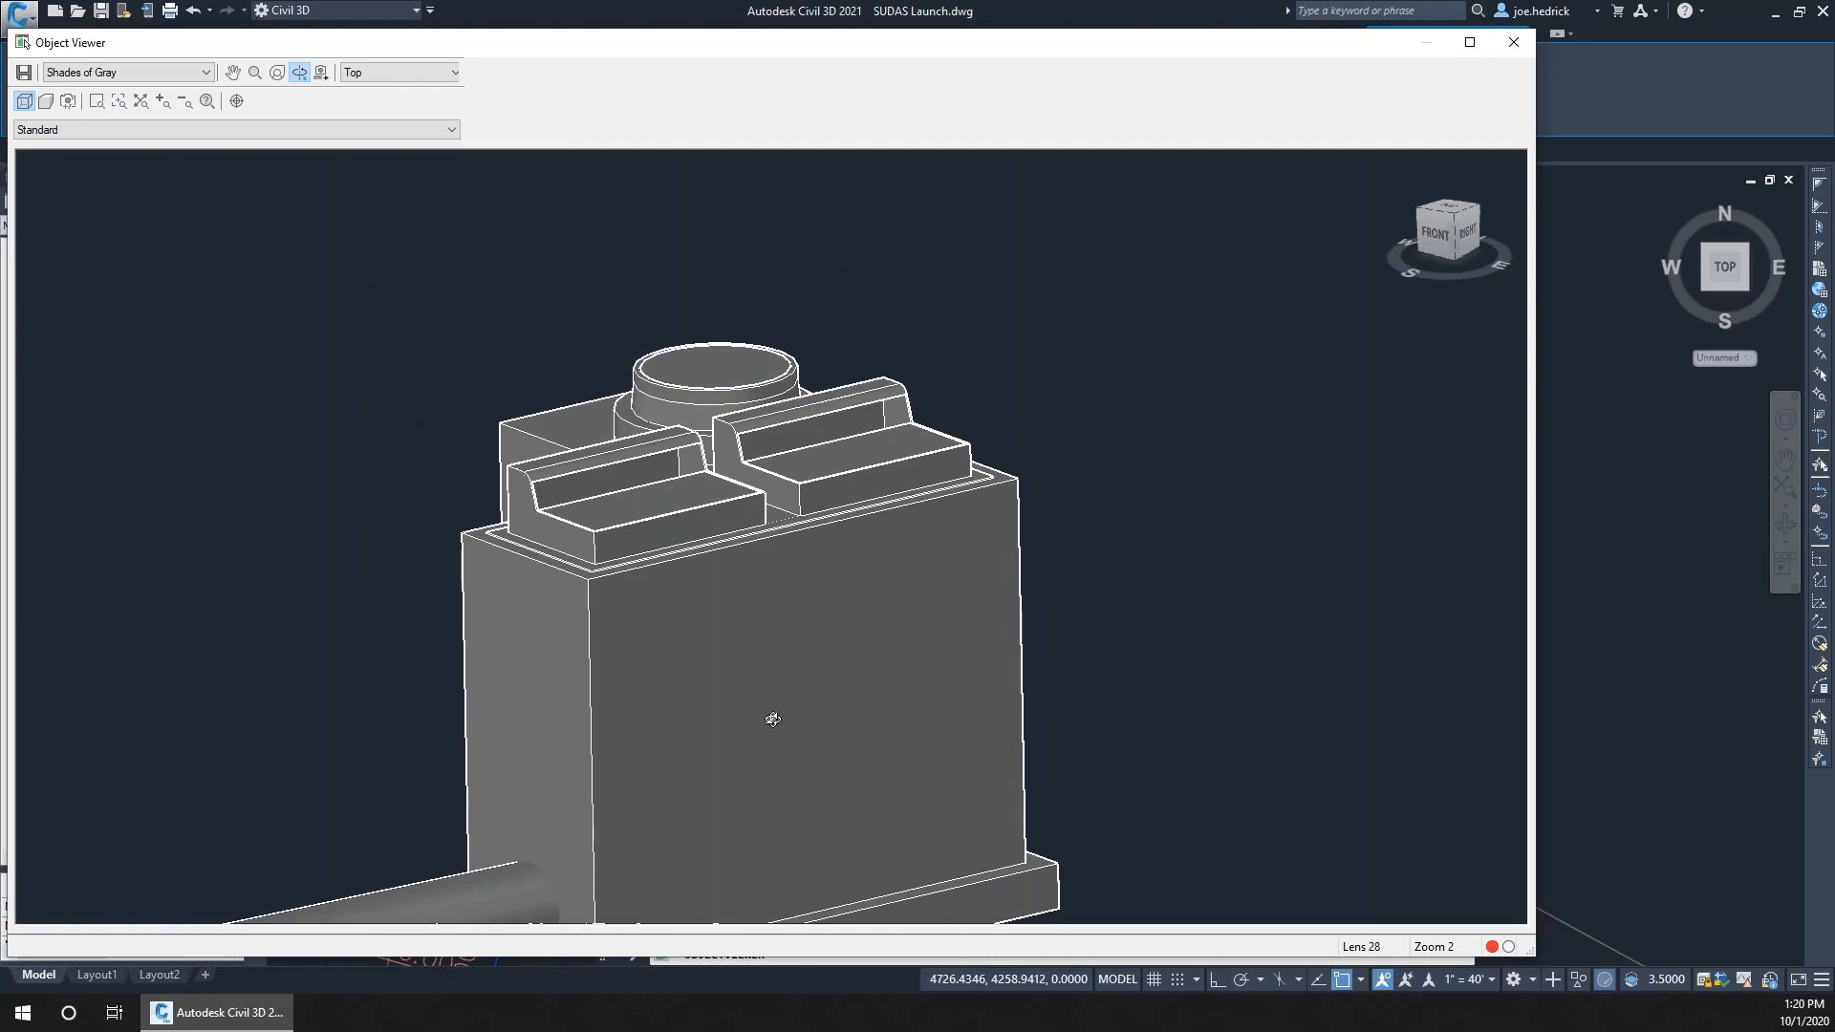
scroll(750, 682, "down", 2)
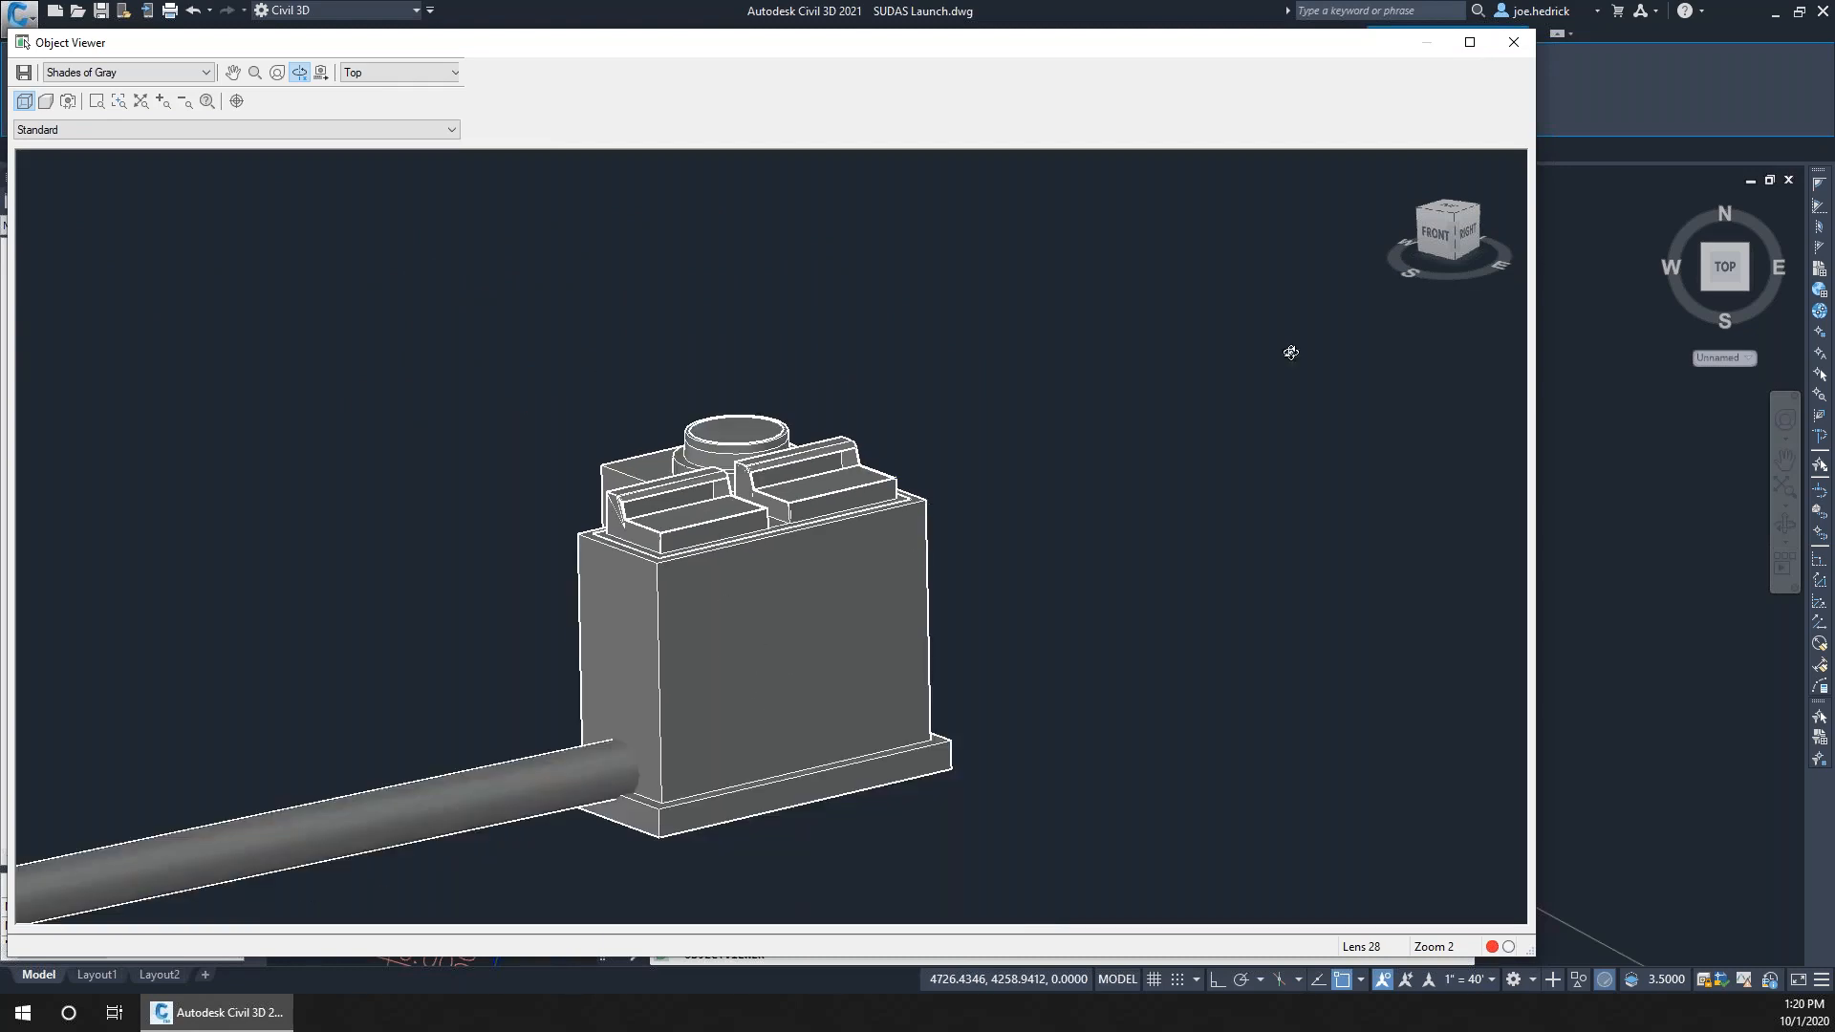
left_click(1511, 43)
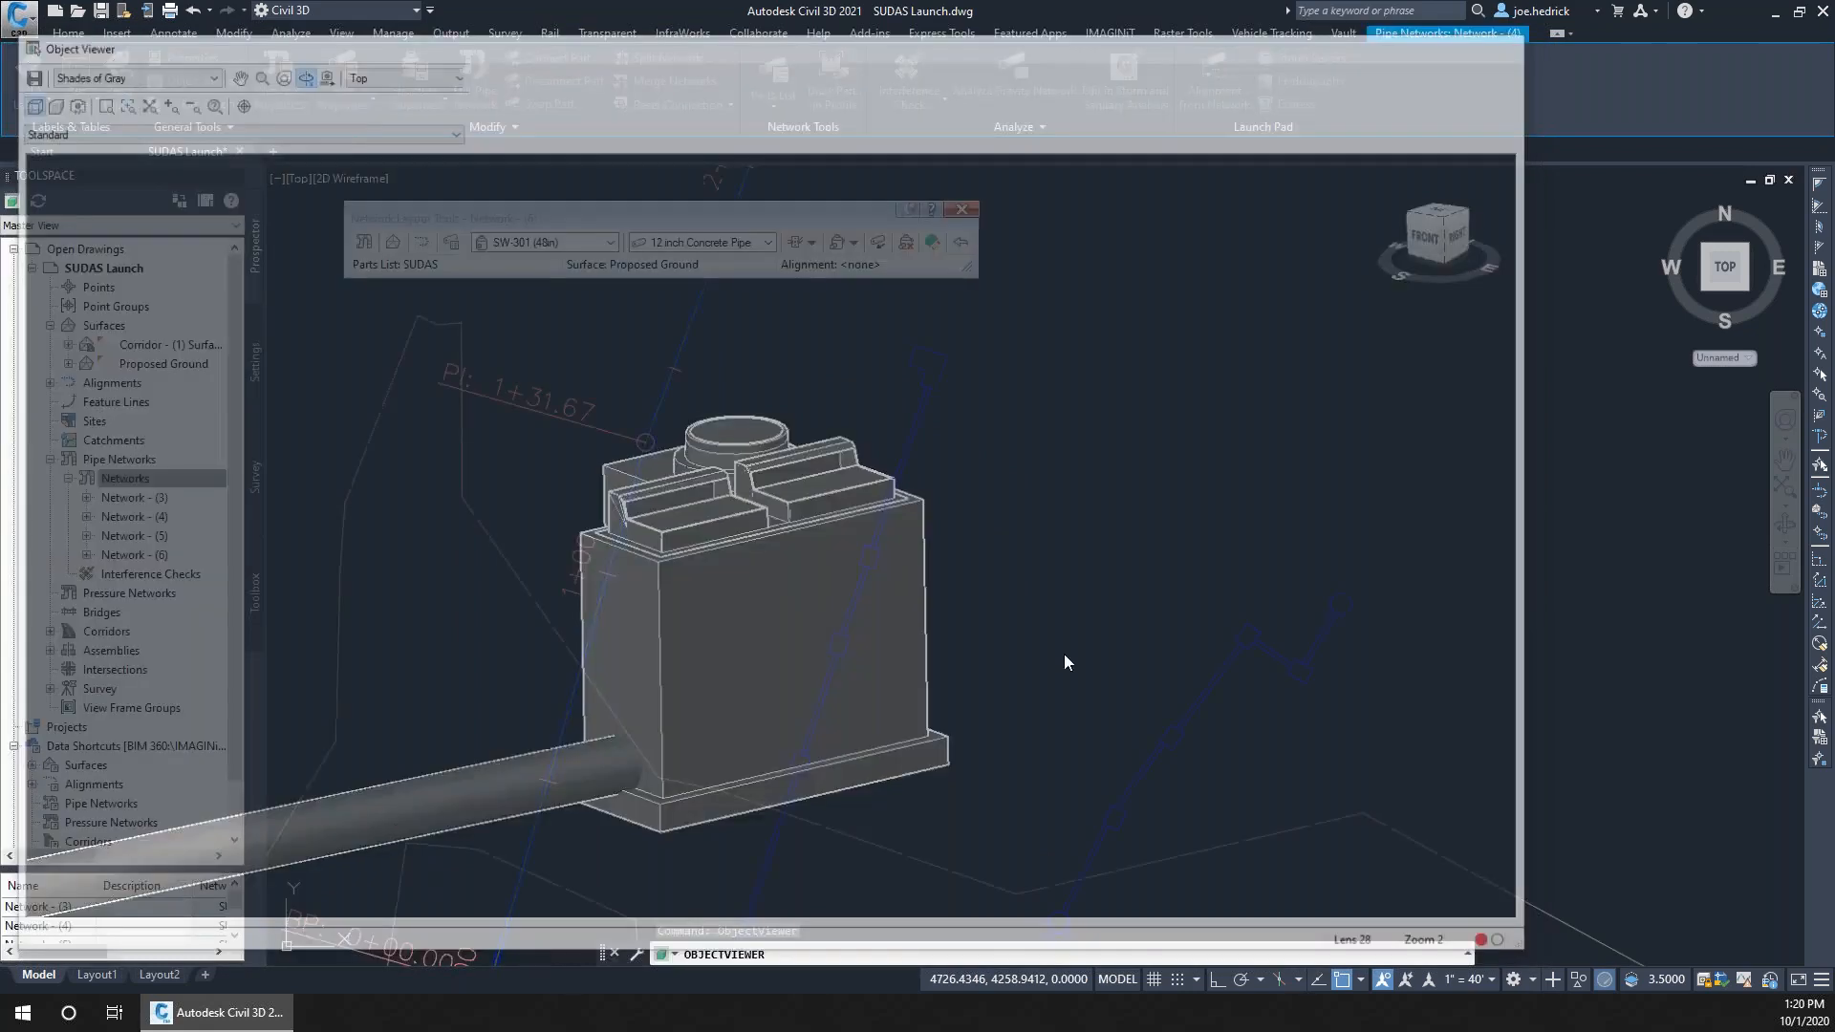
Examine how the network's pipes and structures are drawn along the profile view below the ground line
middle_click_drag(1277, 379, 612, 941)
scroll(1061, 512, "up", 4)
scroll(1051, 525, "up", 2)
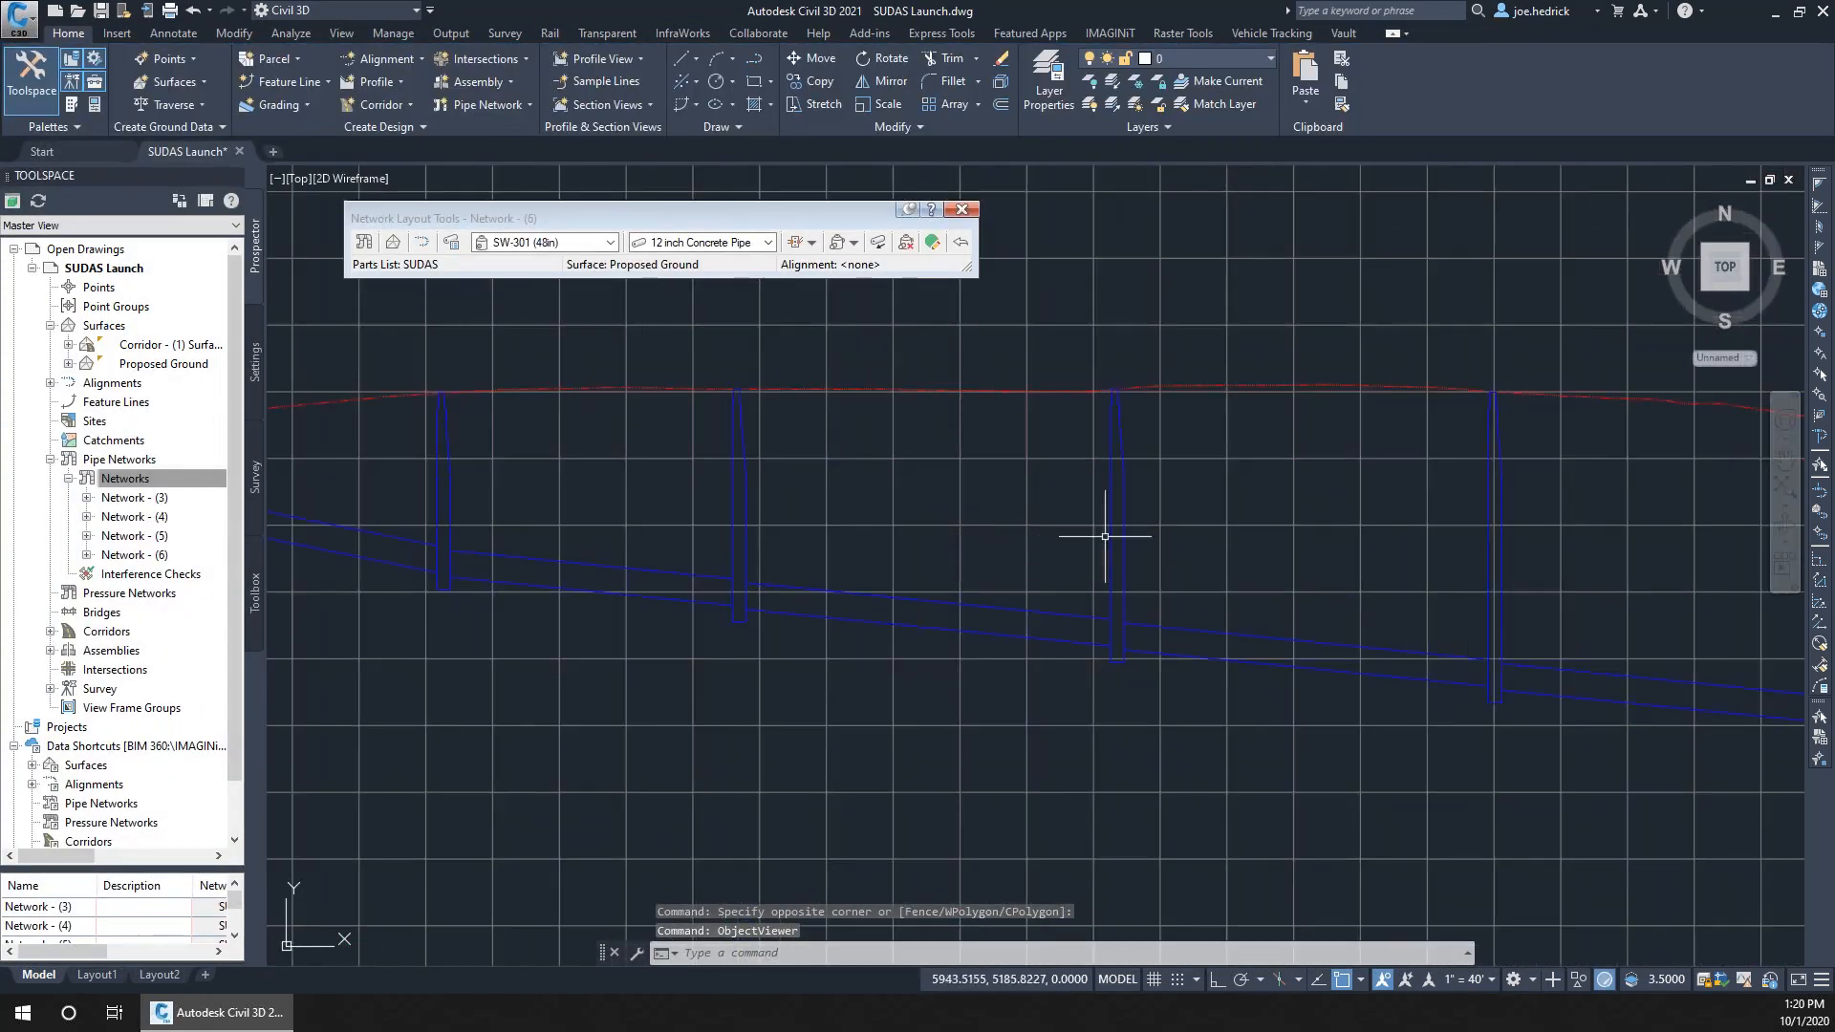
middle_click_drag(1270, 544, 598, 564)
middle_click_drag(1098, 598, 699, 499)
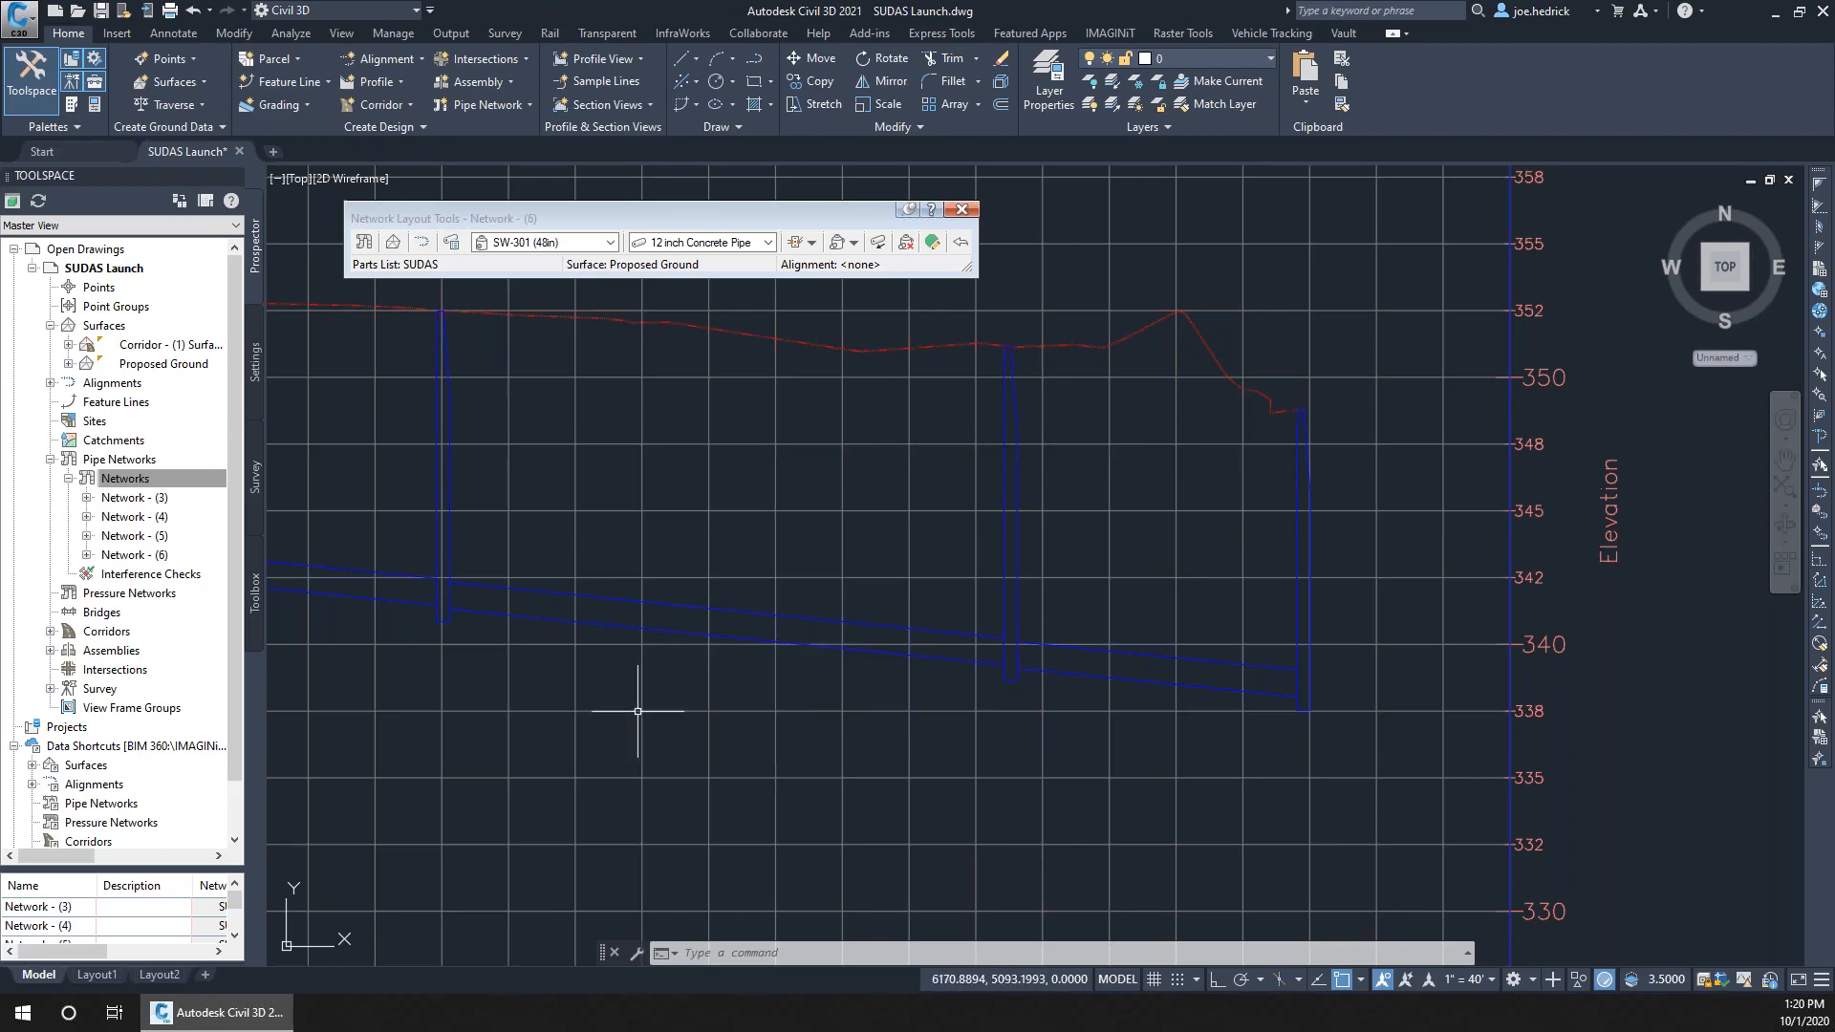
Close the network layout tools and examine the curb lines and surface elevations near the southern start of the corridor
scroll(622, 736, "down", 6)
left_click(962, 209)
middle_click_drag(805, 763, 1127, 221)
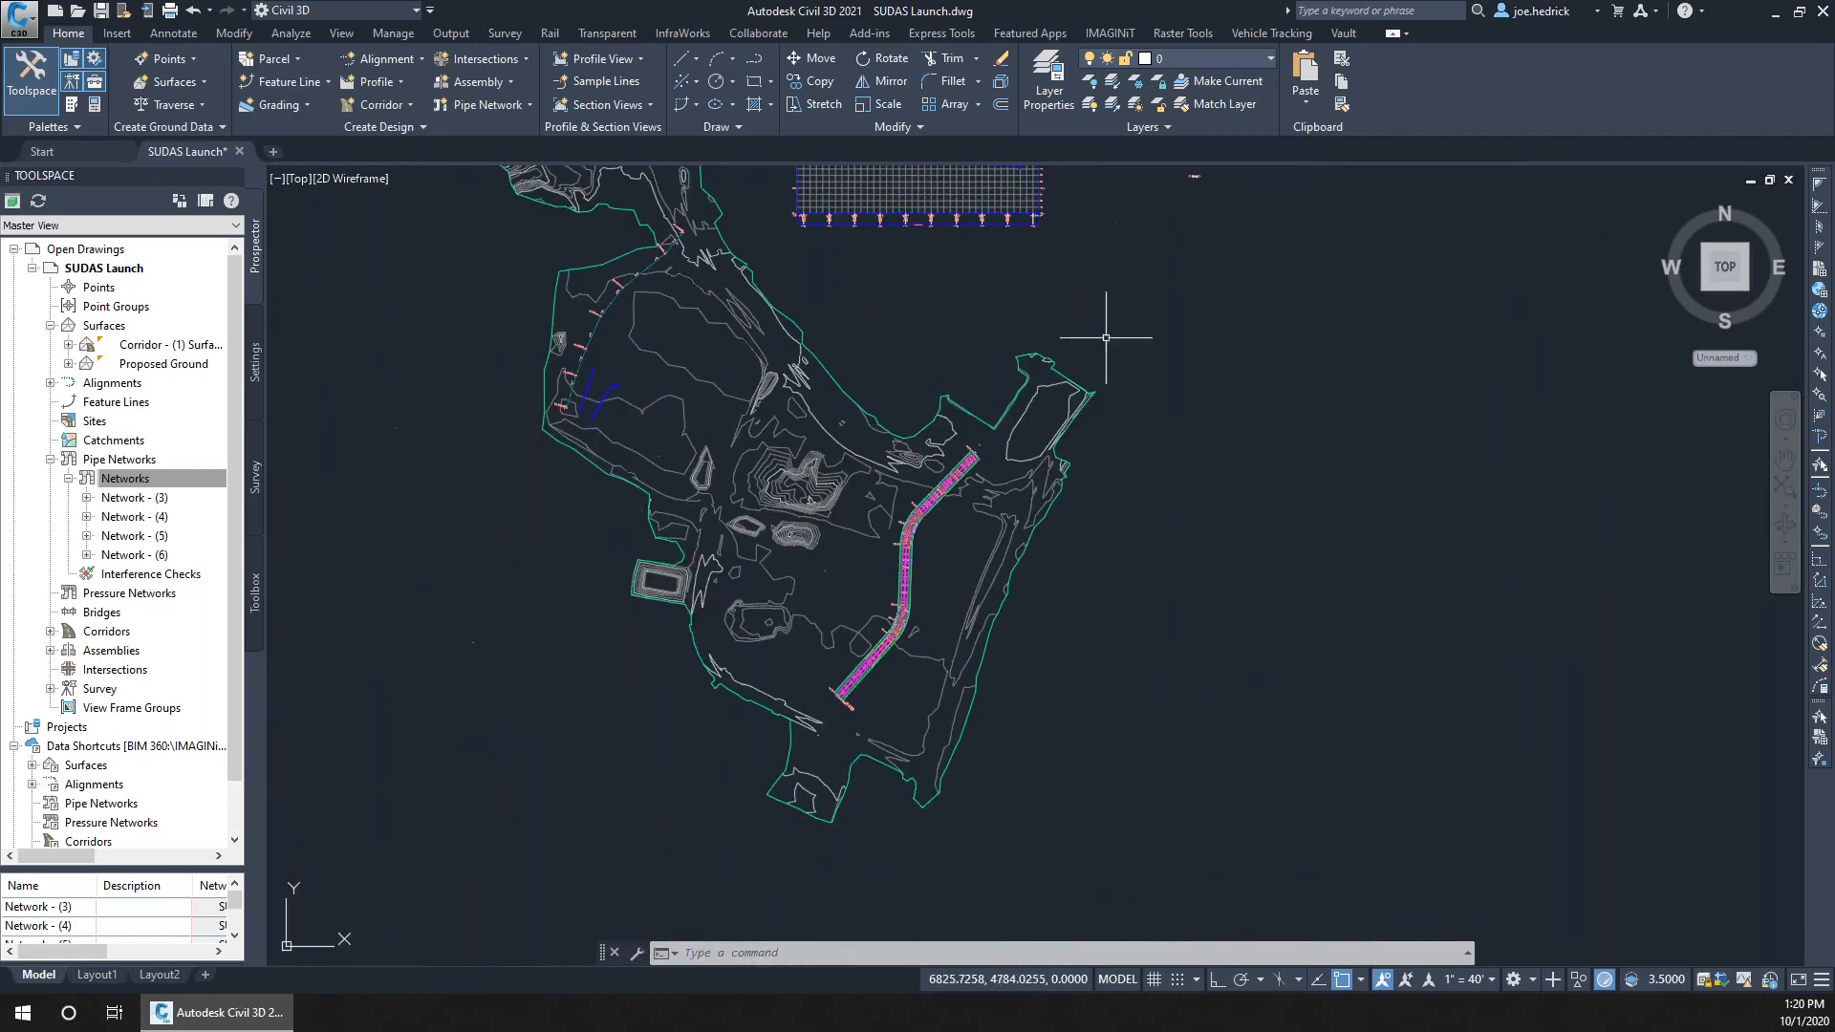
scroll(843, 700, "up", 5)
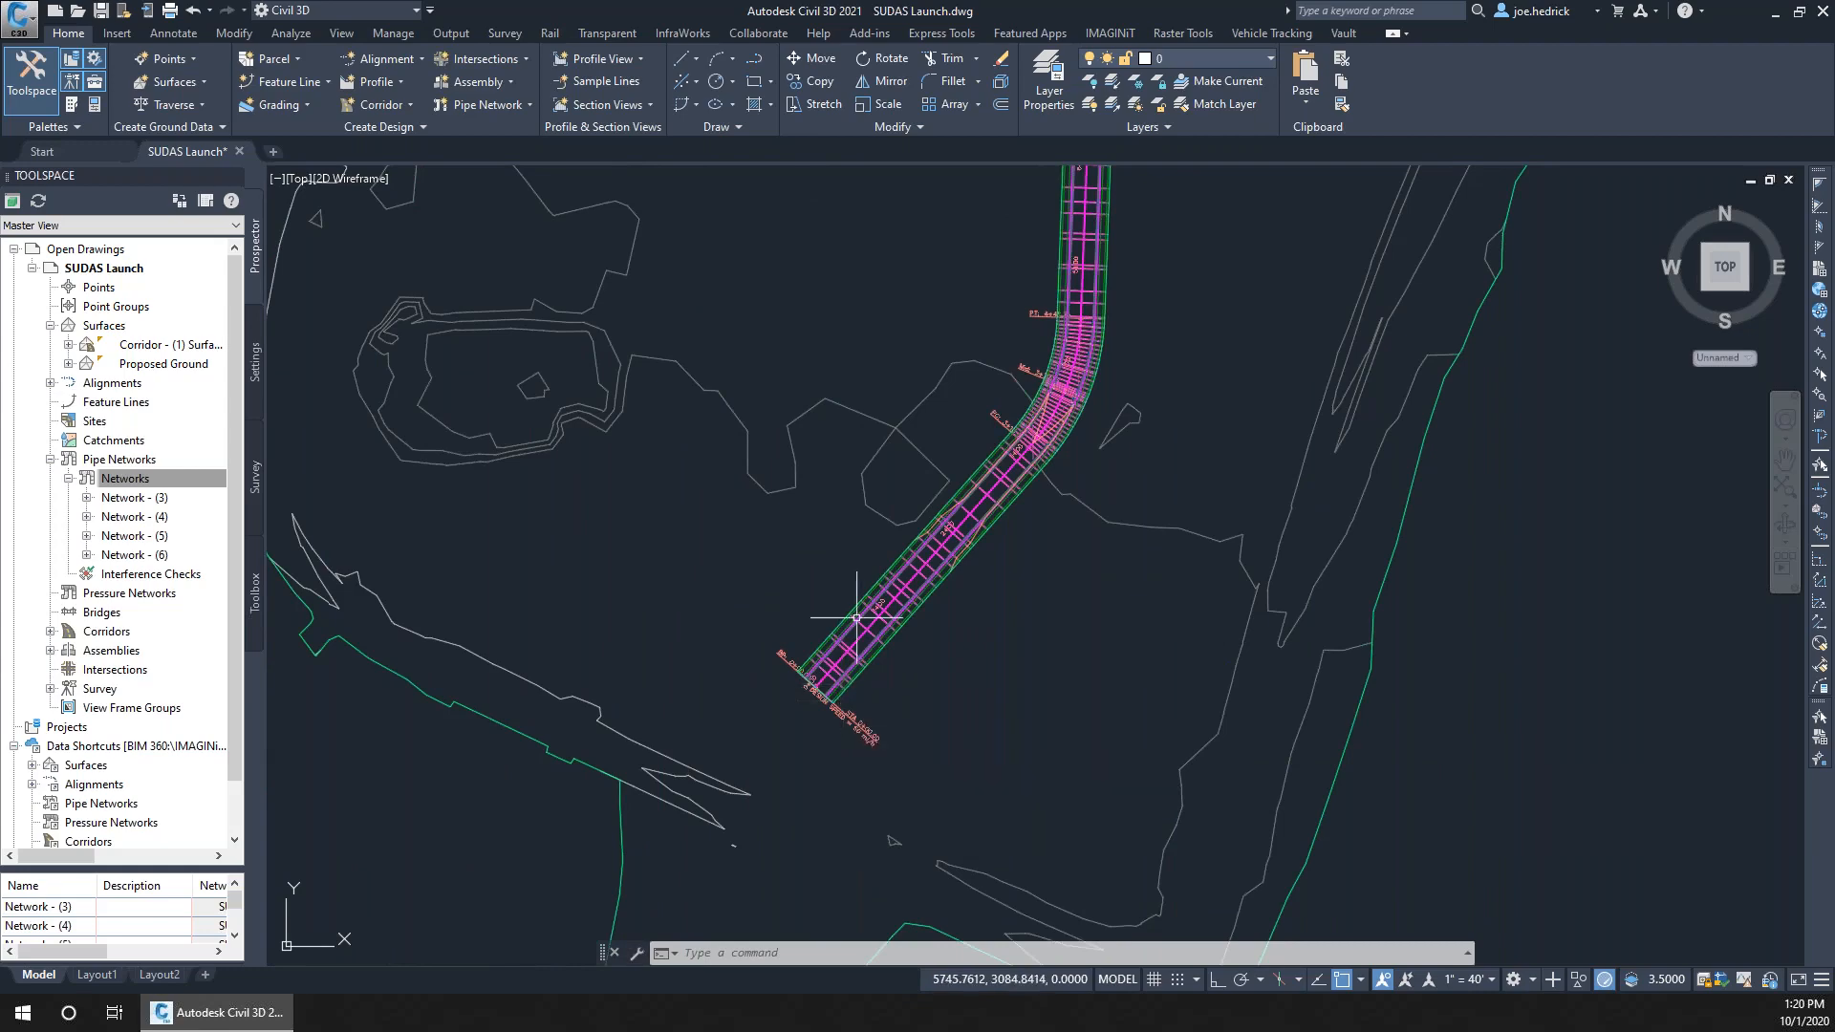
scroll(839, 681, "up", 8)
scroll(786, 685, "up", 2)
scroll(627, 656, "up", 3)
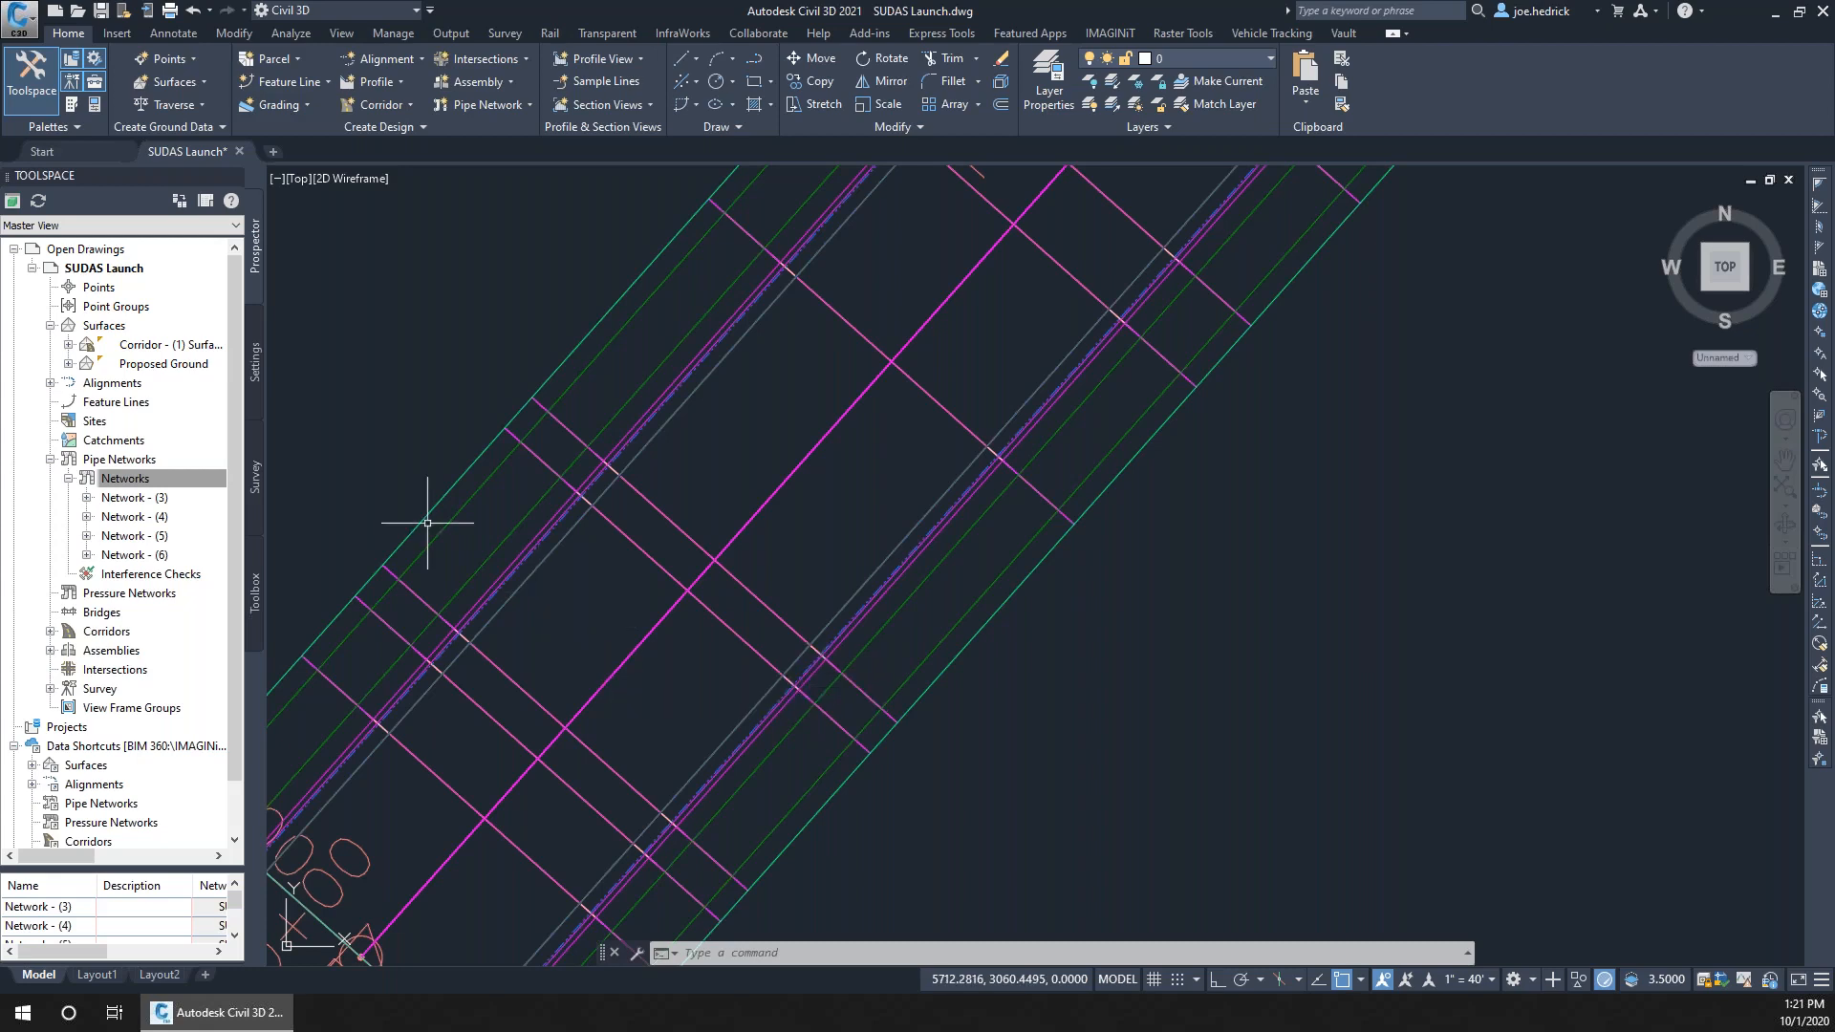
left_click(455, 549)
mouse_move(815, 284)
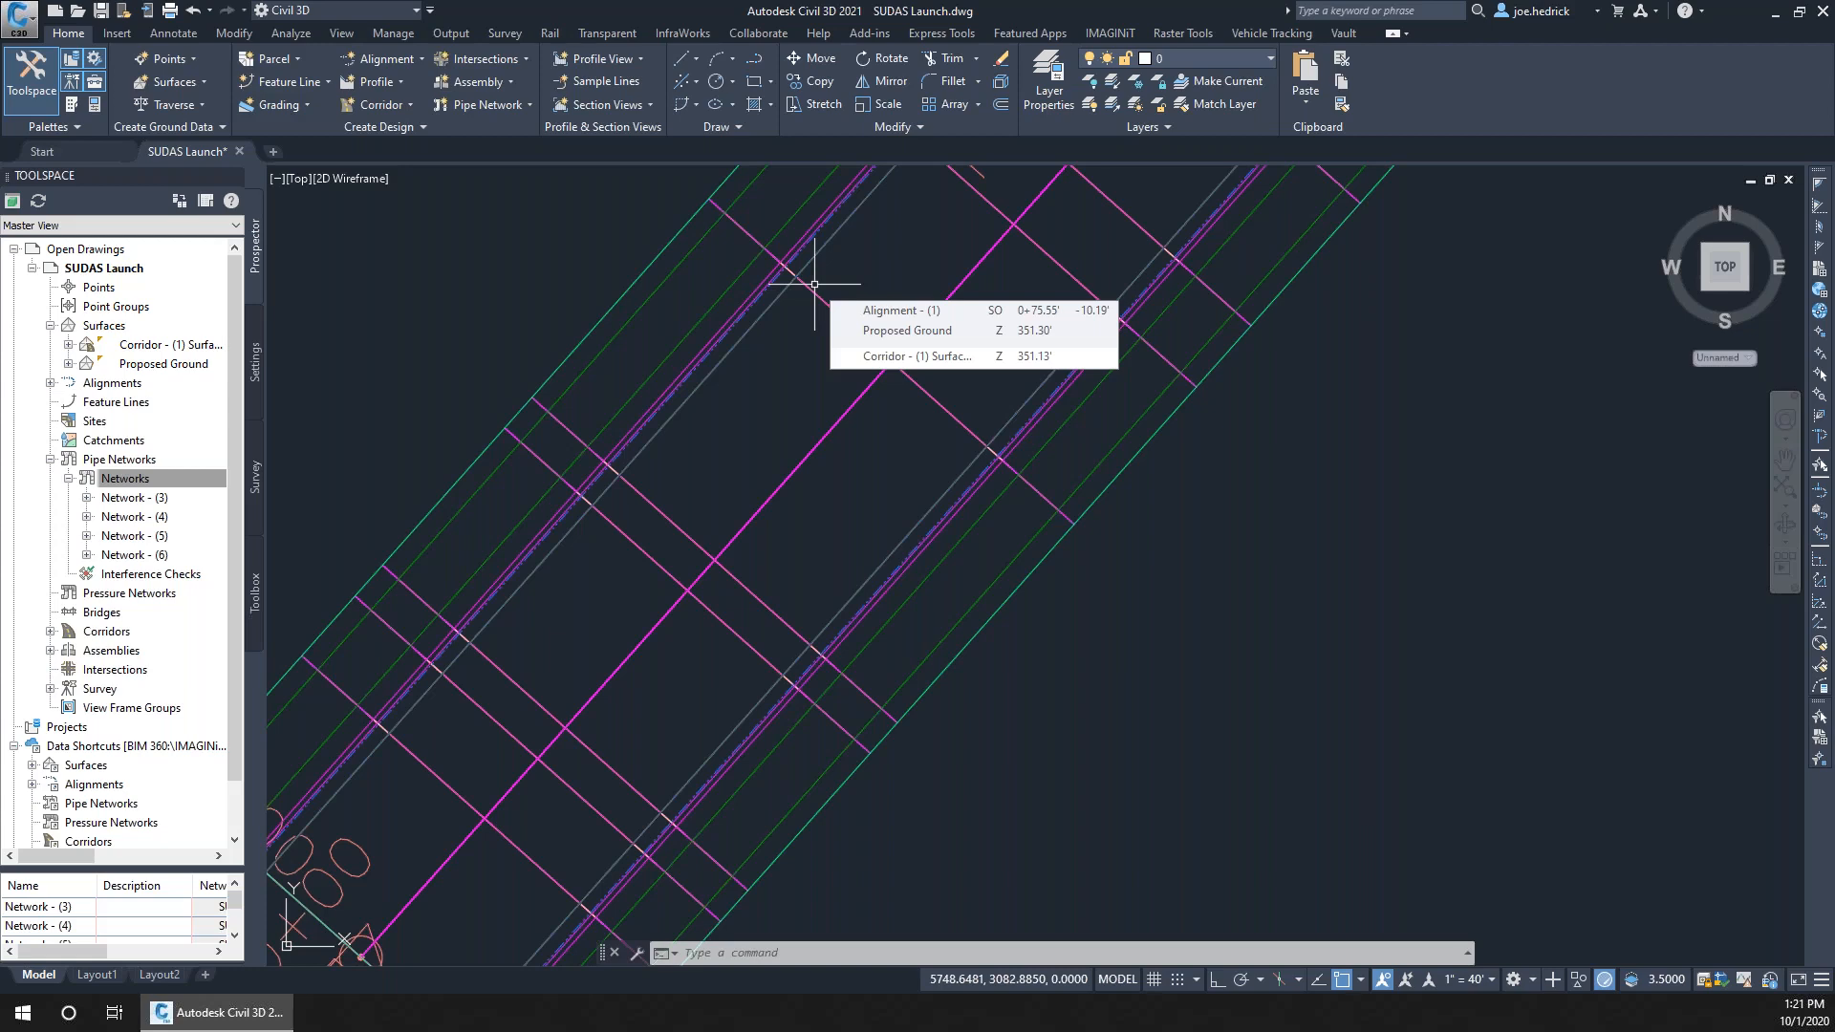
Create another pipe network by layout with the SUDAS parts list, referencing the surface Corridor - (1) Surface - (1)
right_click(132, 479)
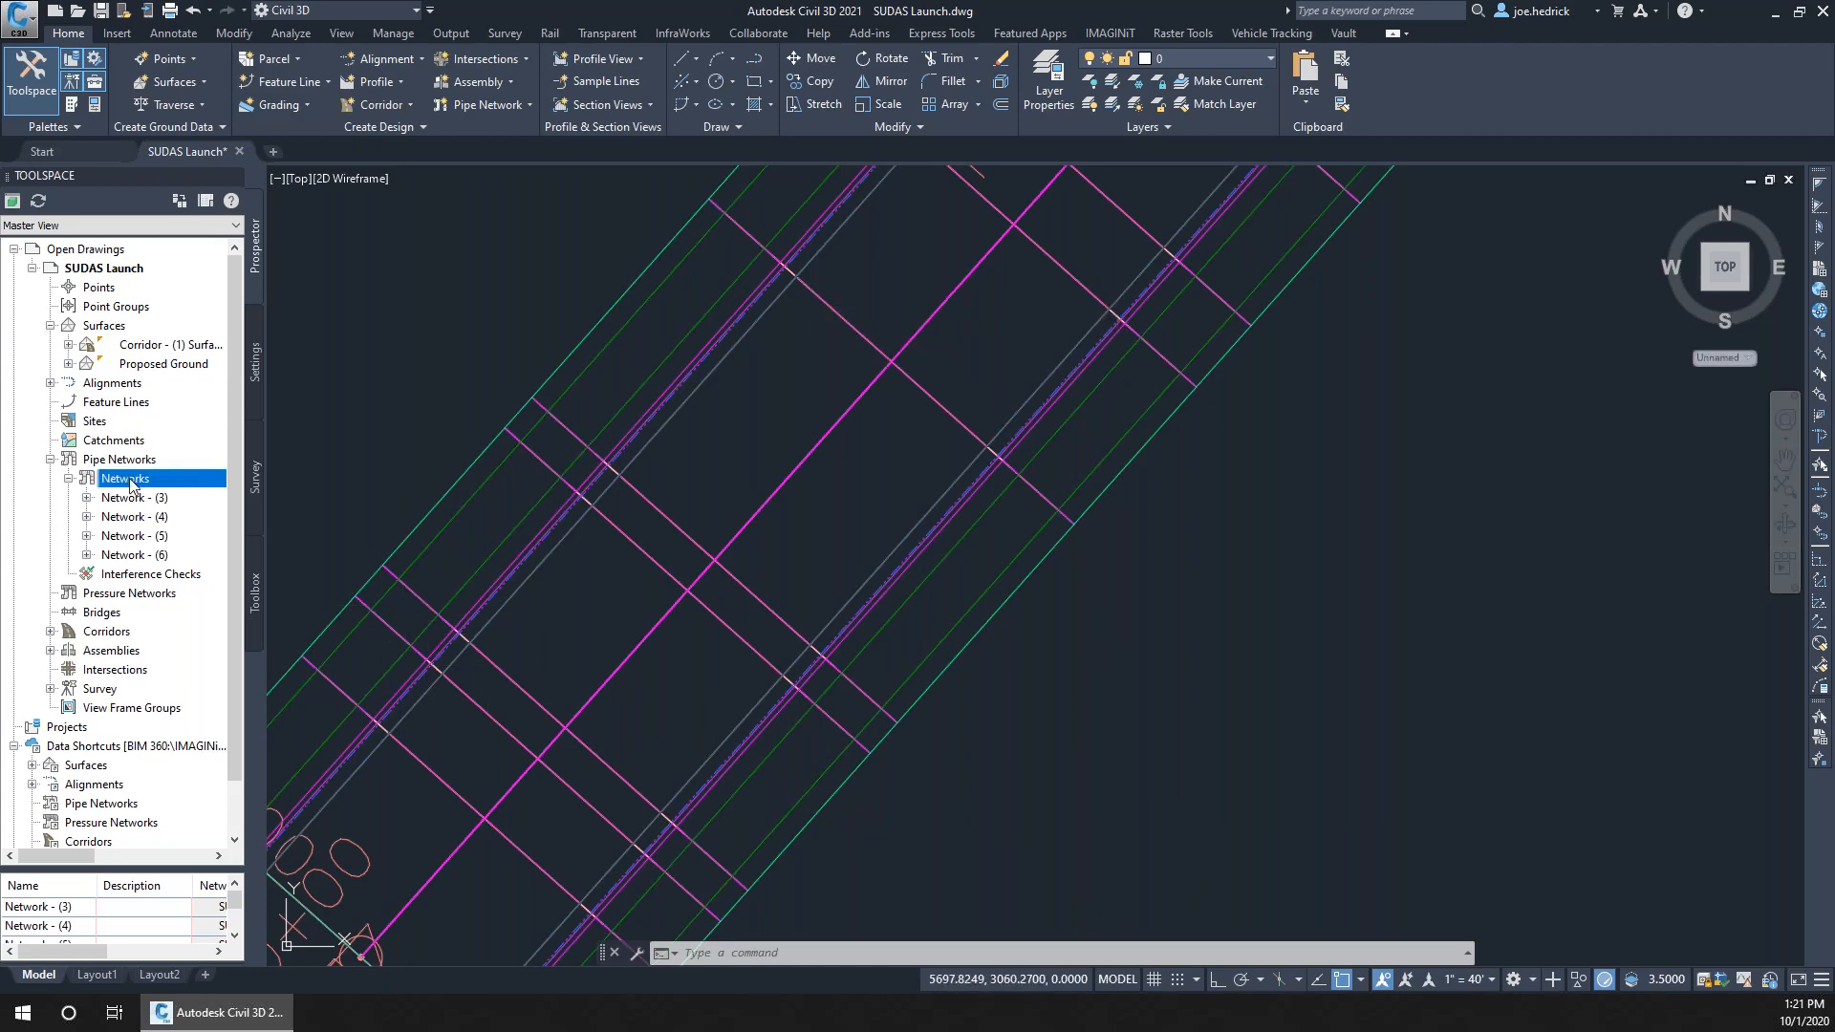
left_click(196, 493)
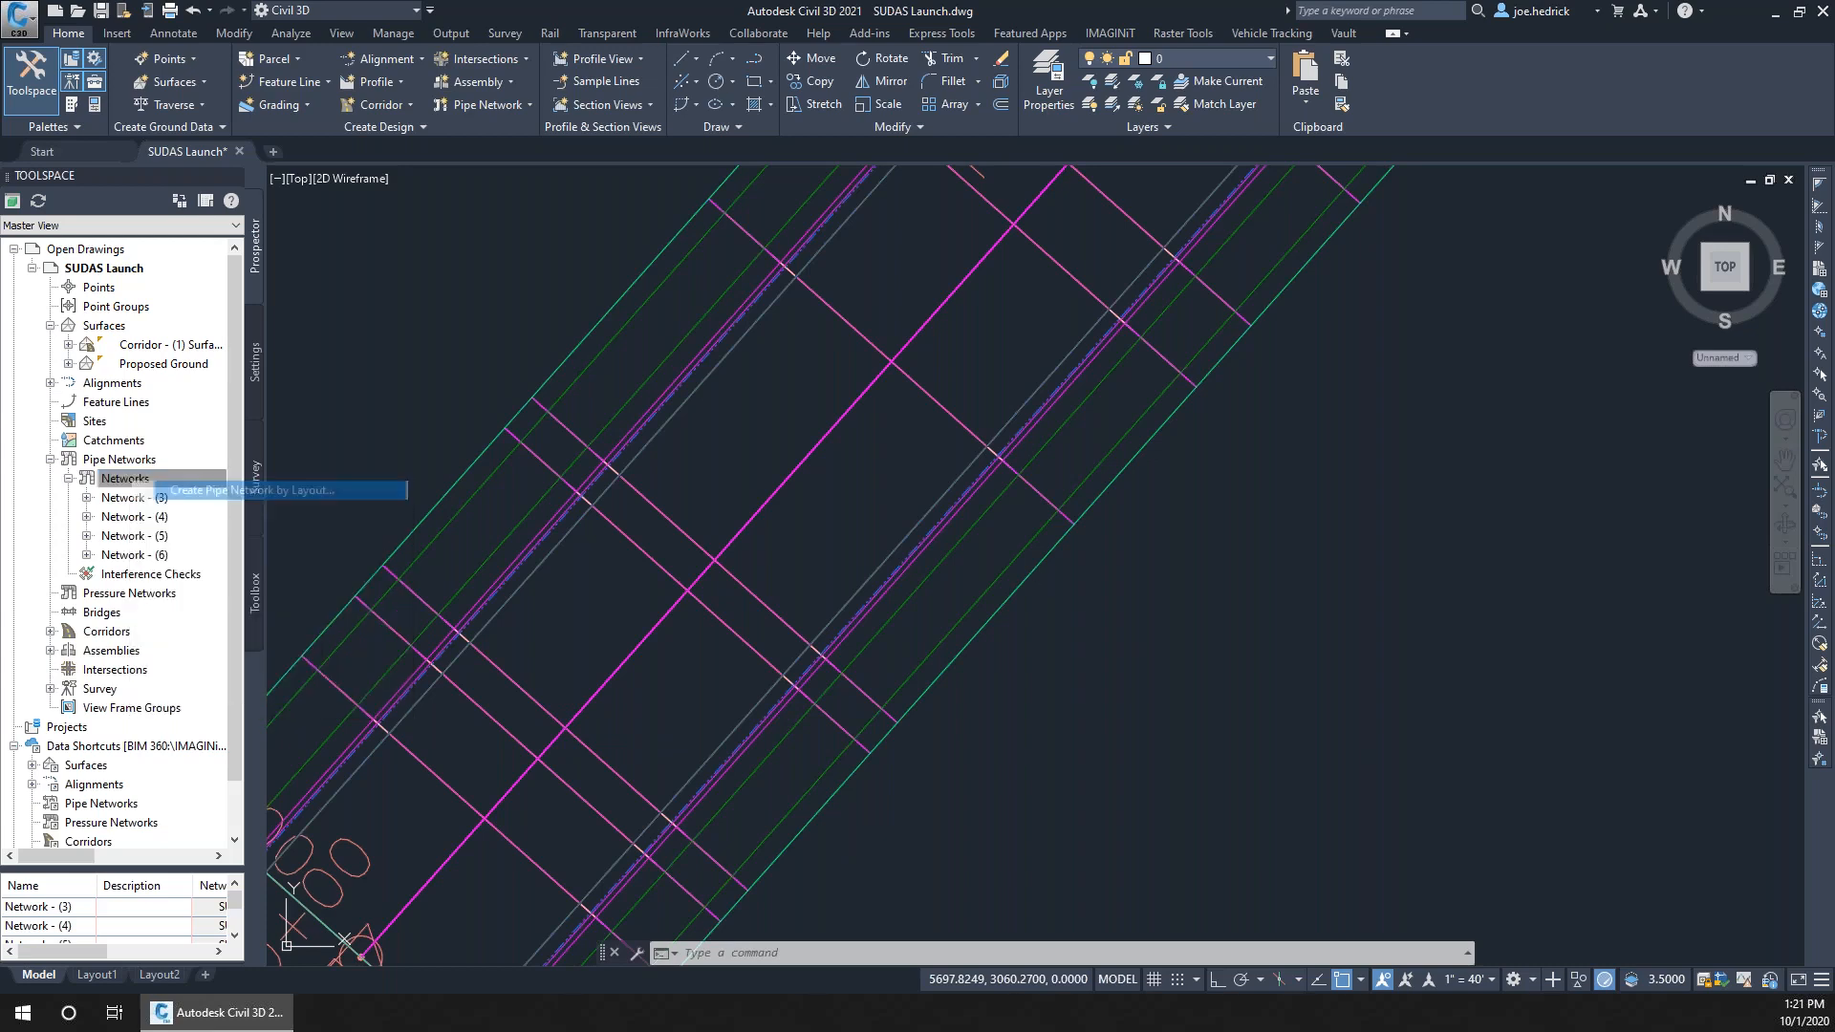
left_click(843, 529)
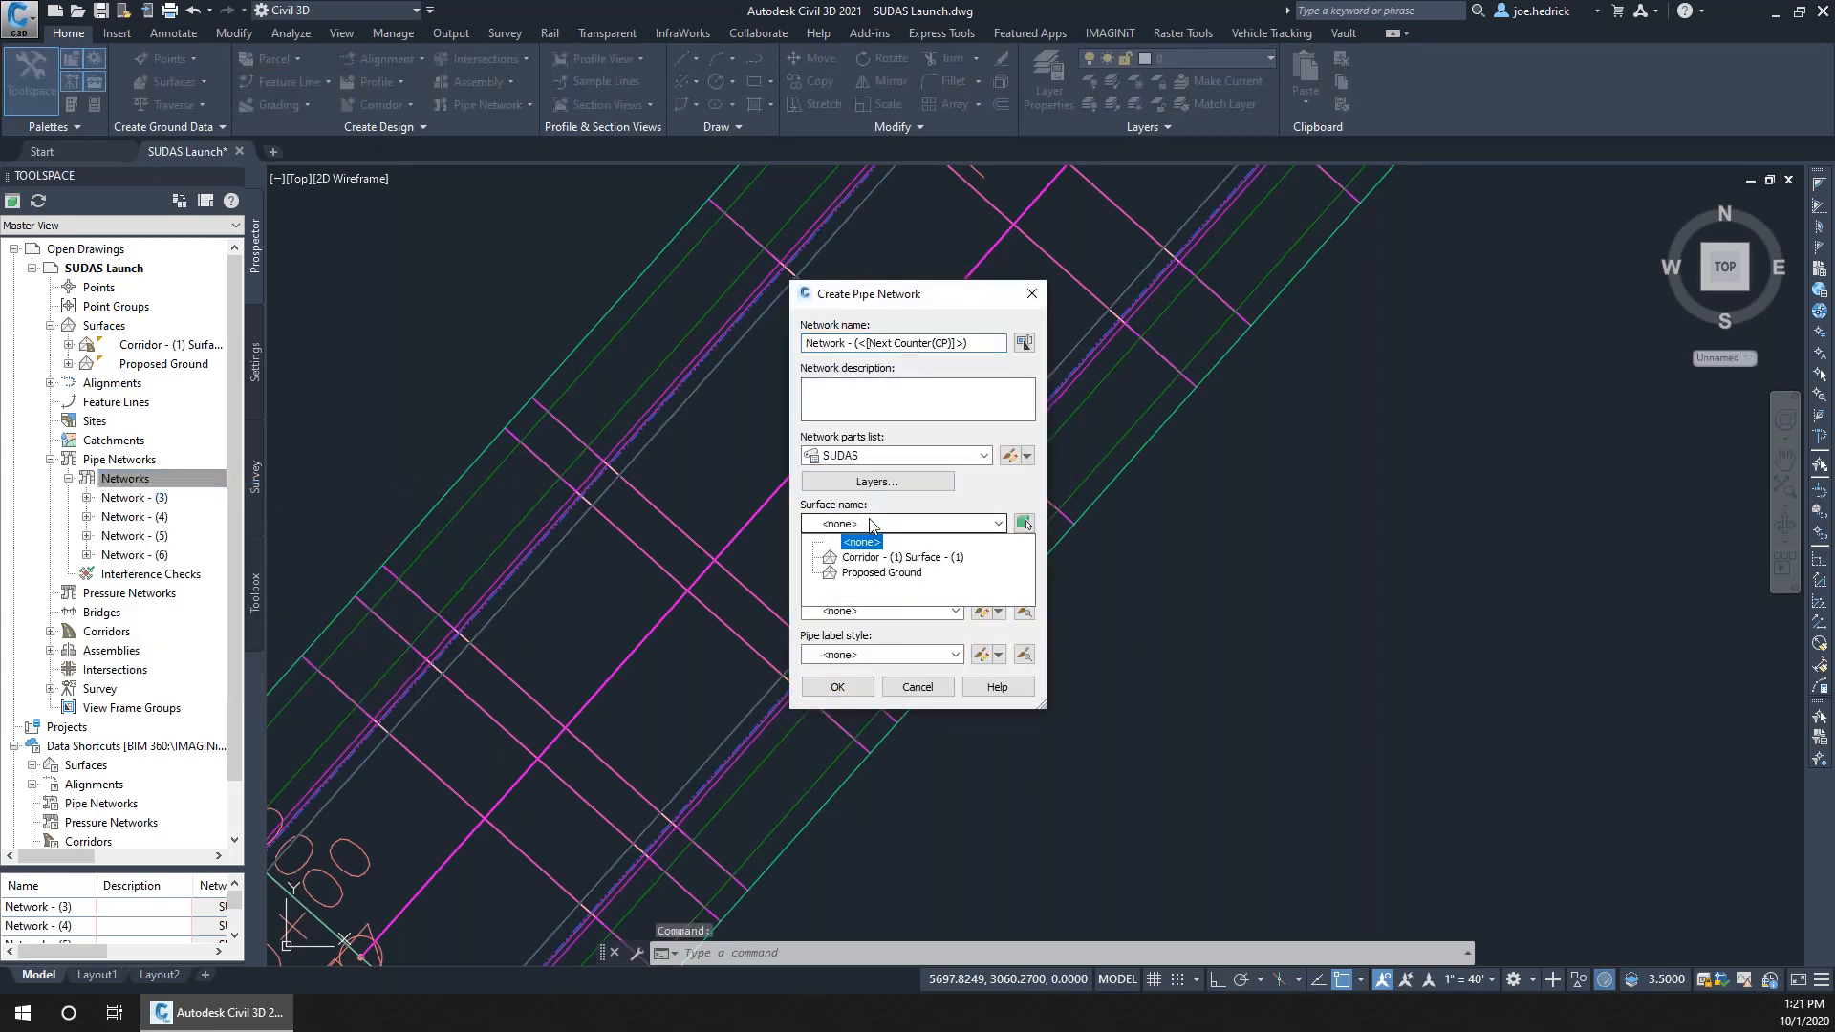
left_click(865, 572)
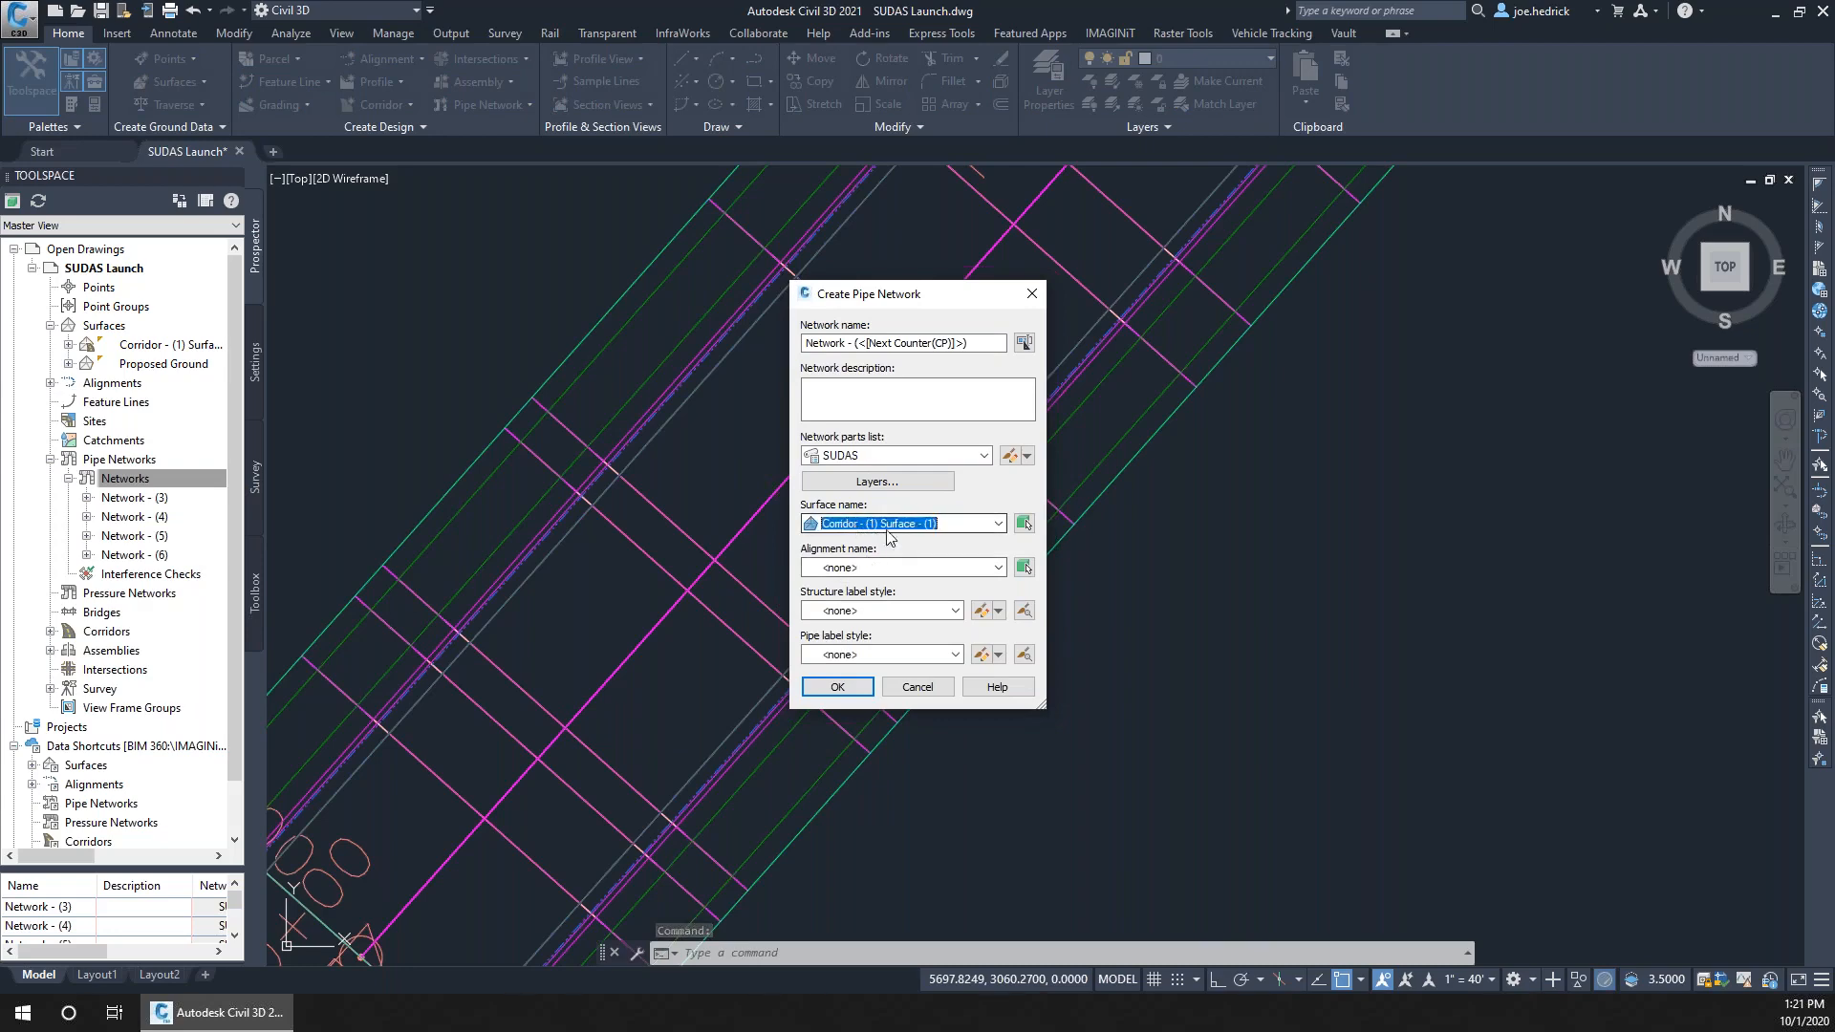
left_click(838, 687)
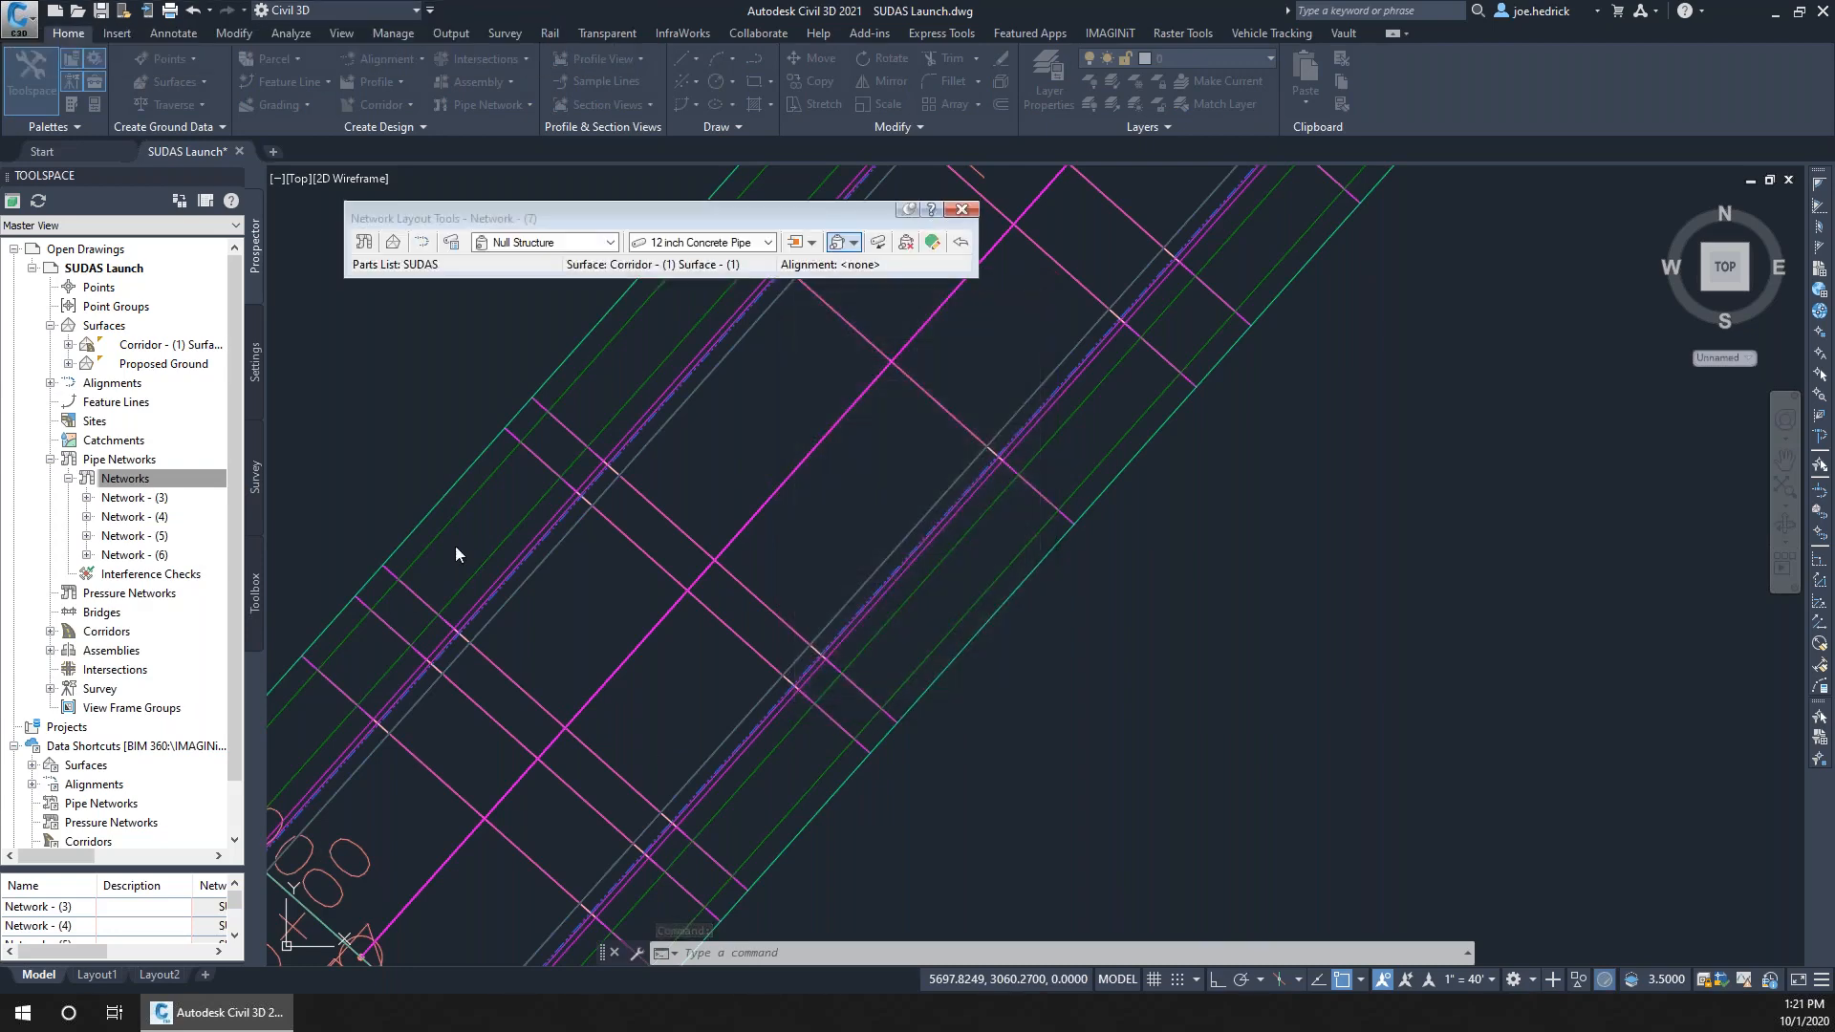
Choose the SW-501 single grate intake as the structure and set the pipe connection to Closest Connection Point
left_click(610, 242)
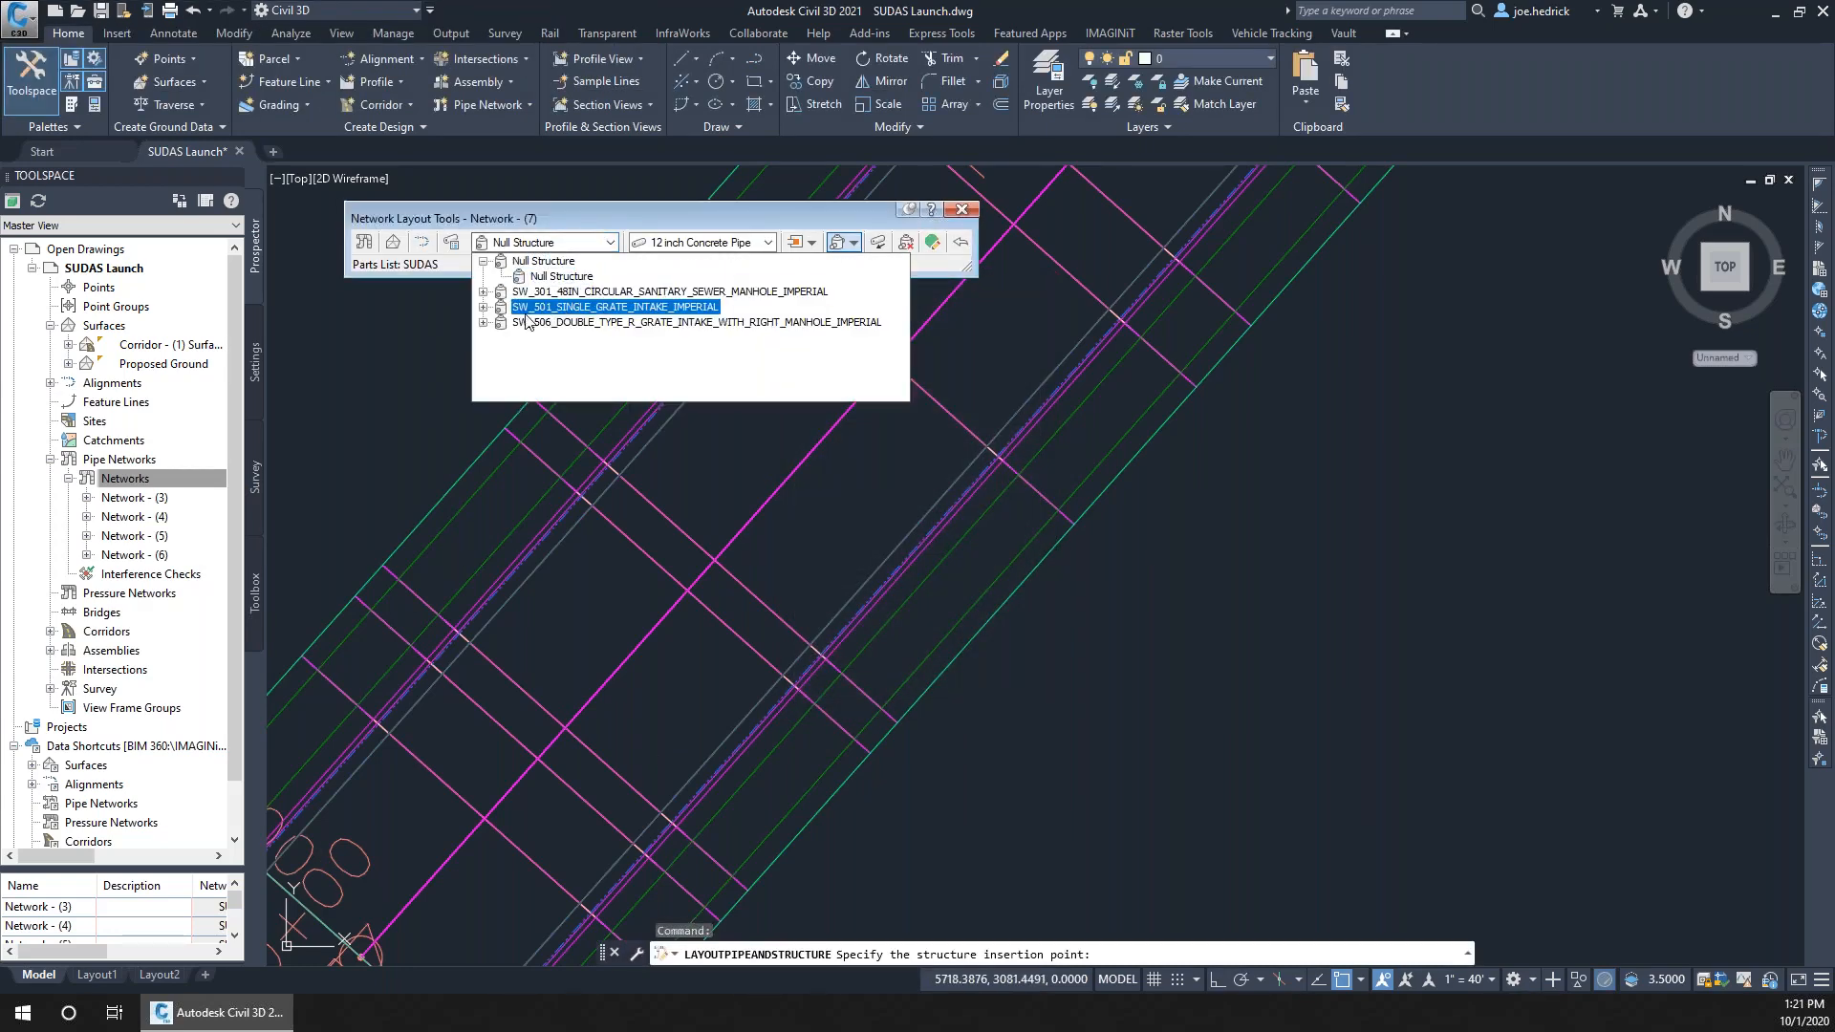
left_click(484, 307)
left_click(552, 323)
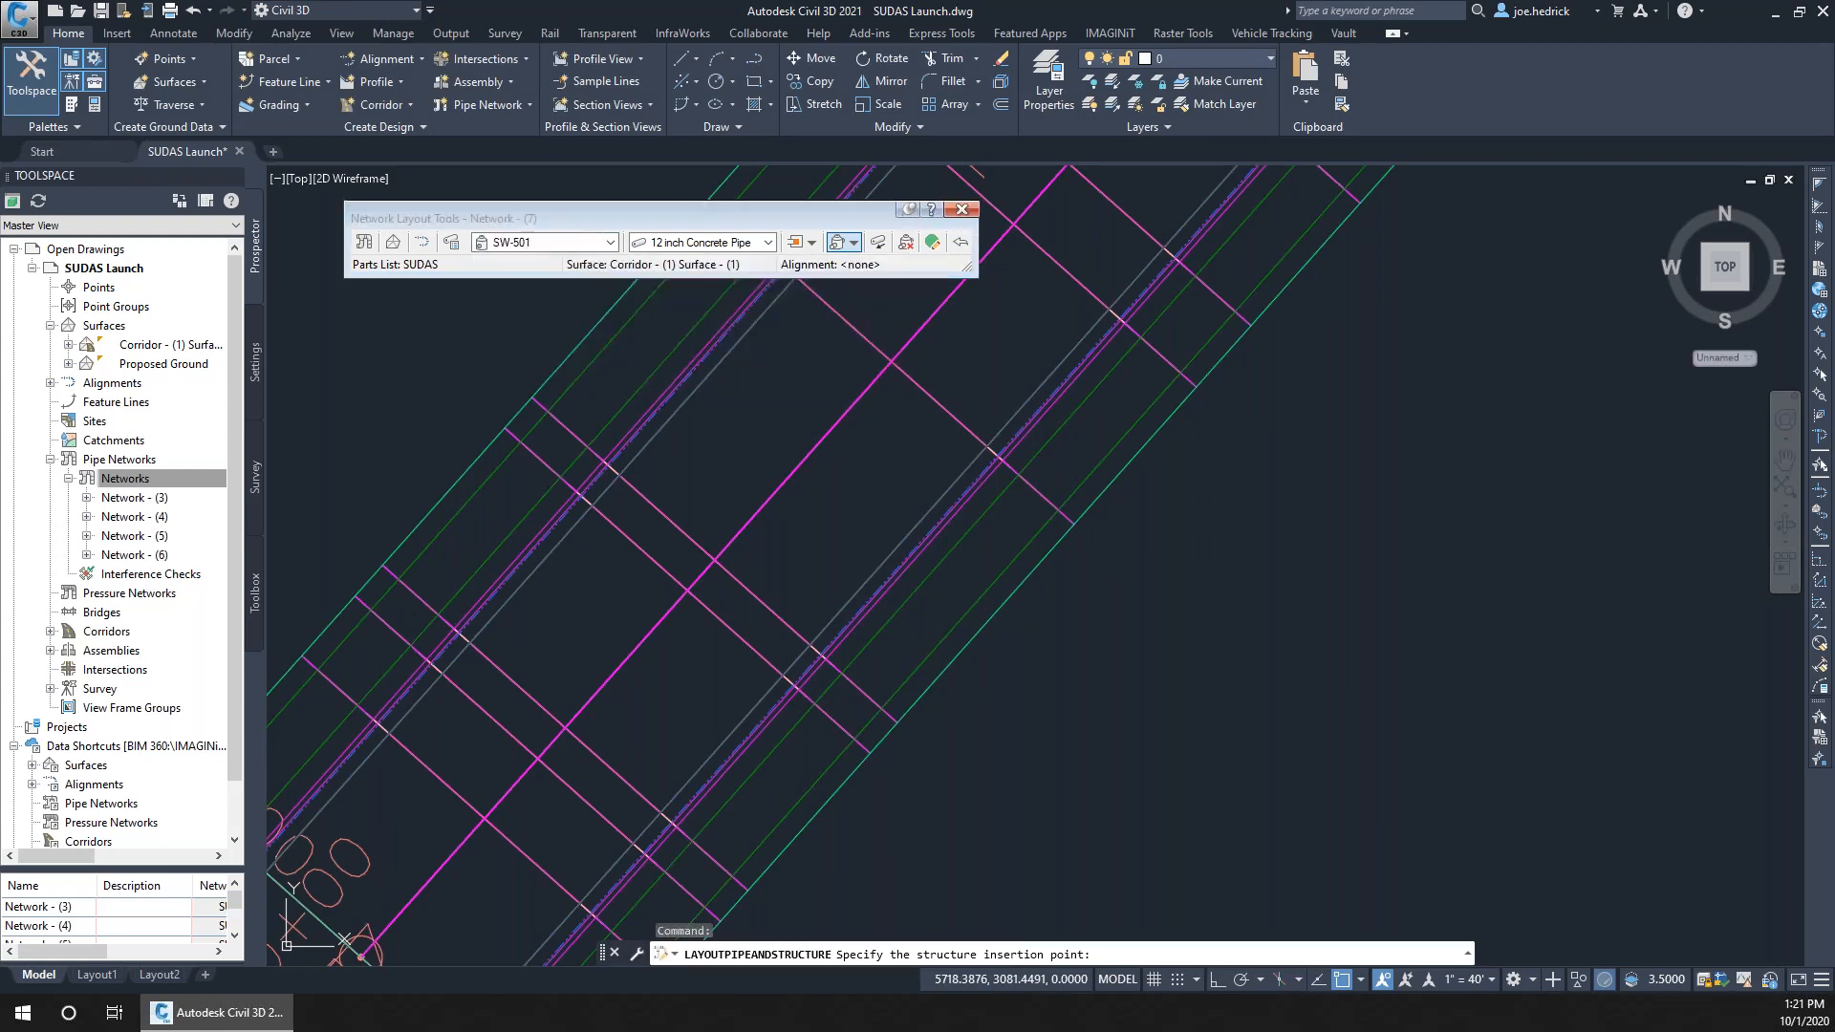
left_click(811, 245)
left_click(839, 308)
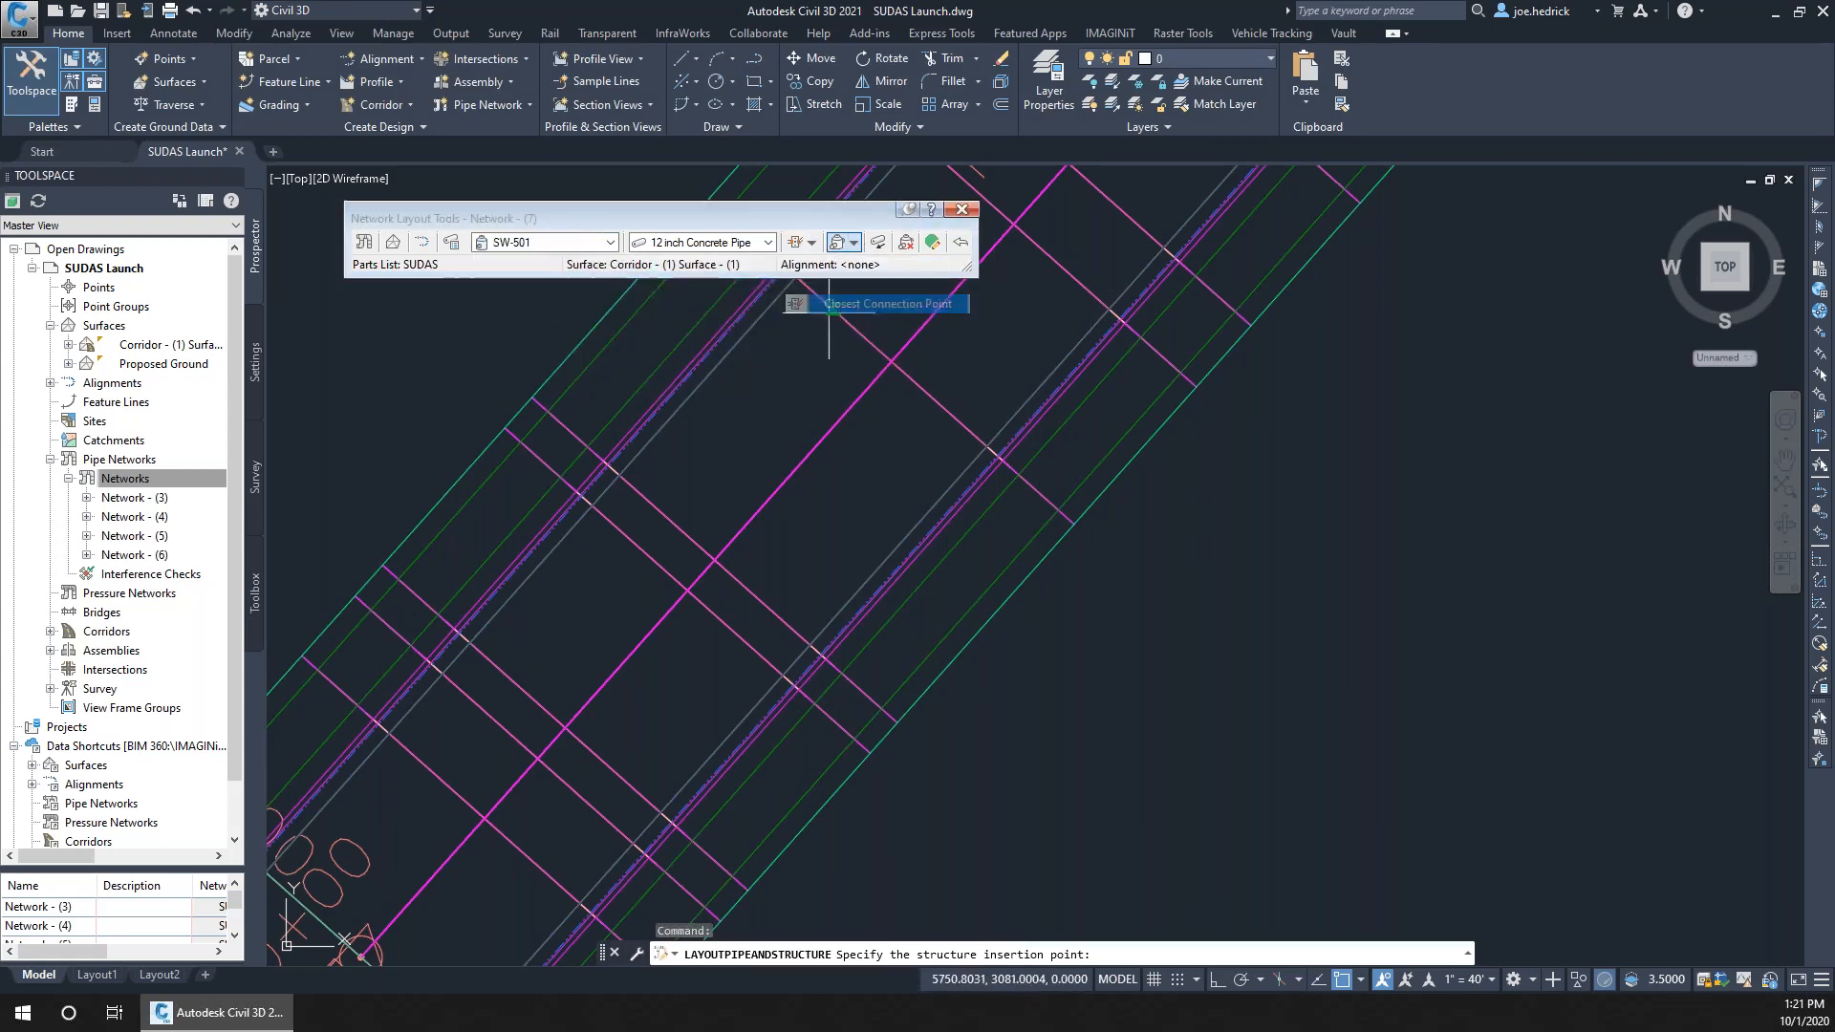
Place the first SW-501 intake on the western curb line near the corridor's start
scroll(447, 736, "up", 6)
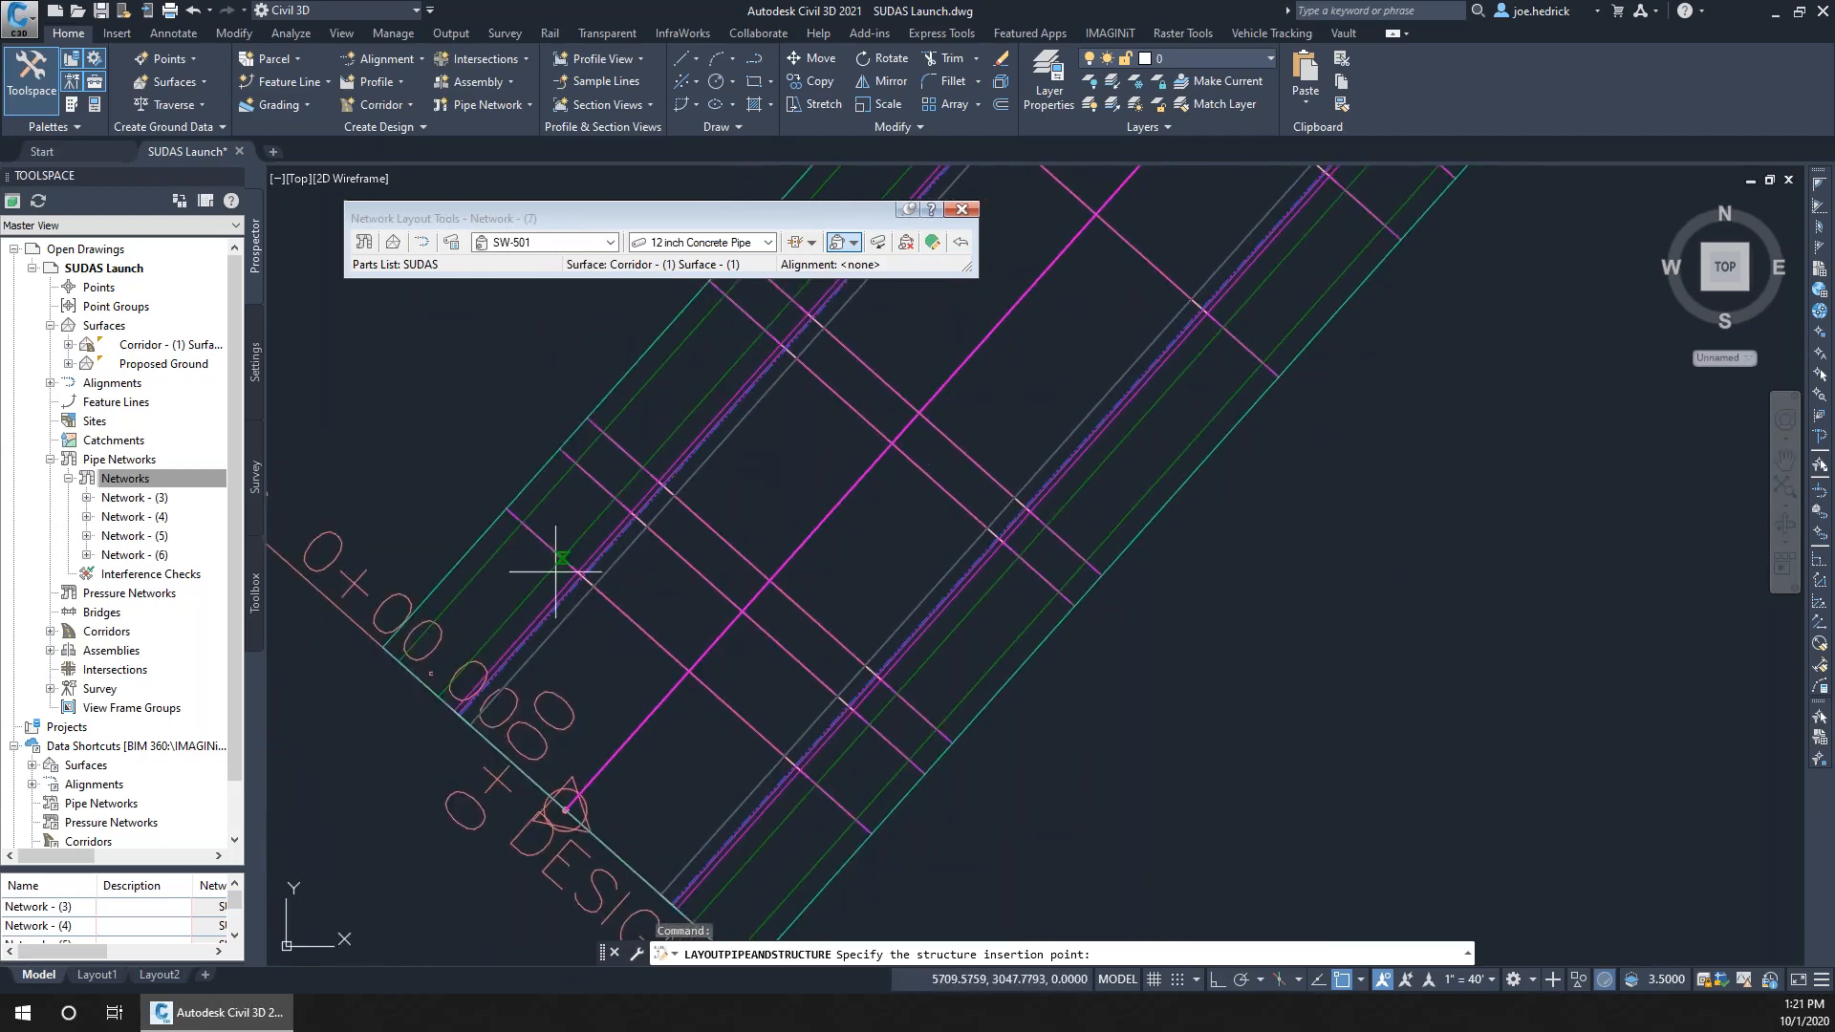
middle_click_drag(768, 582, 706, 849)
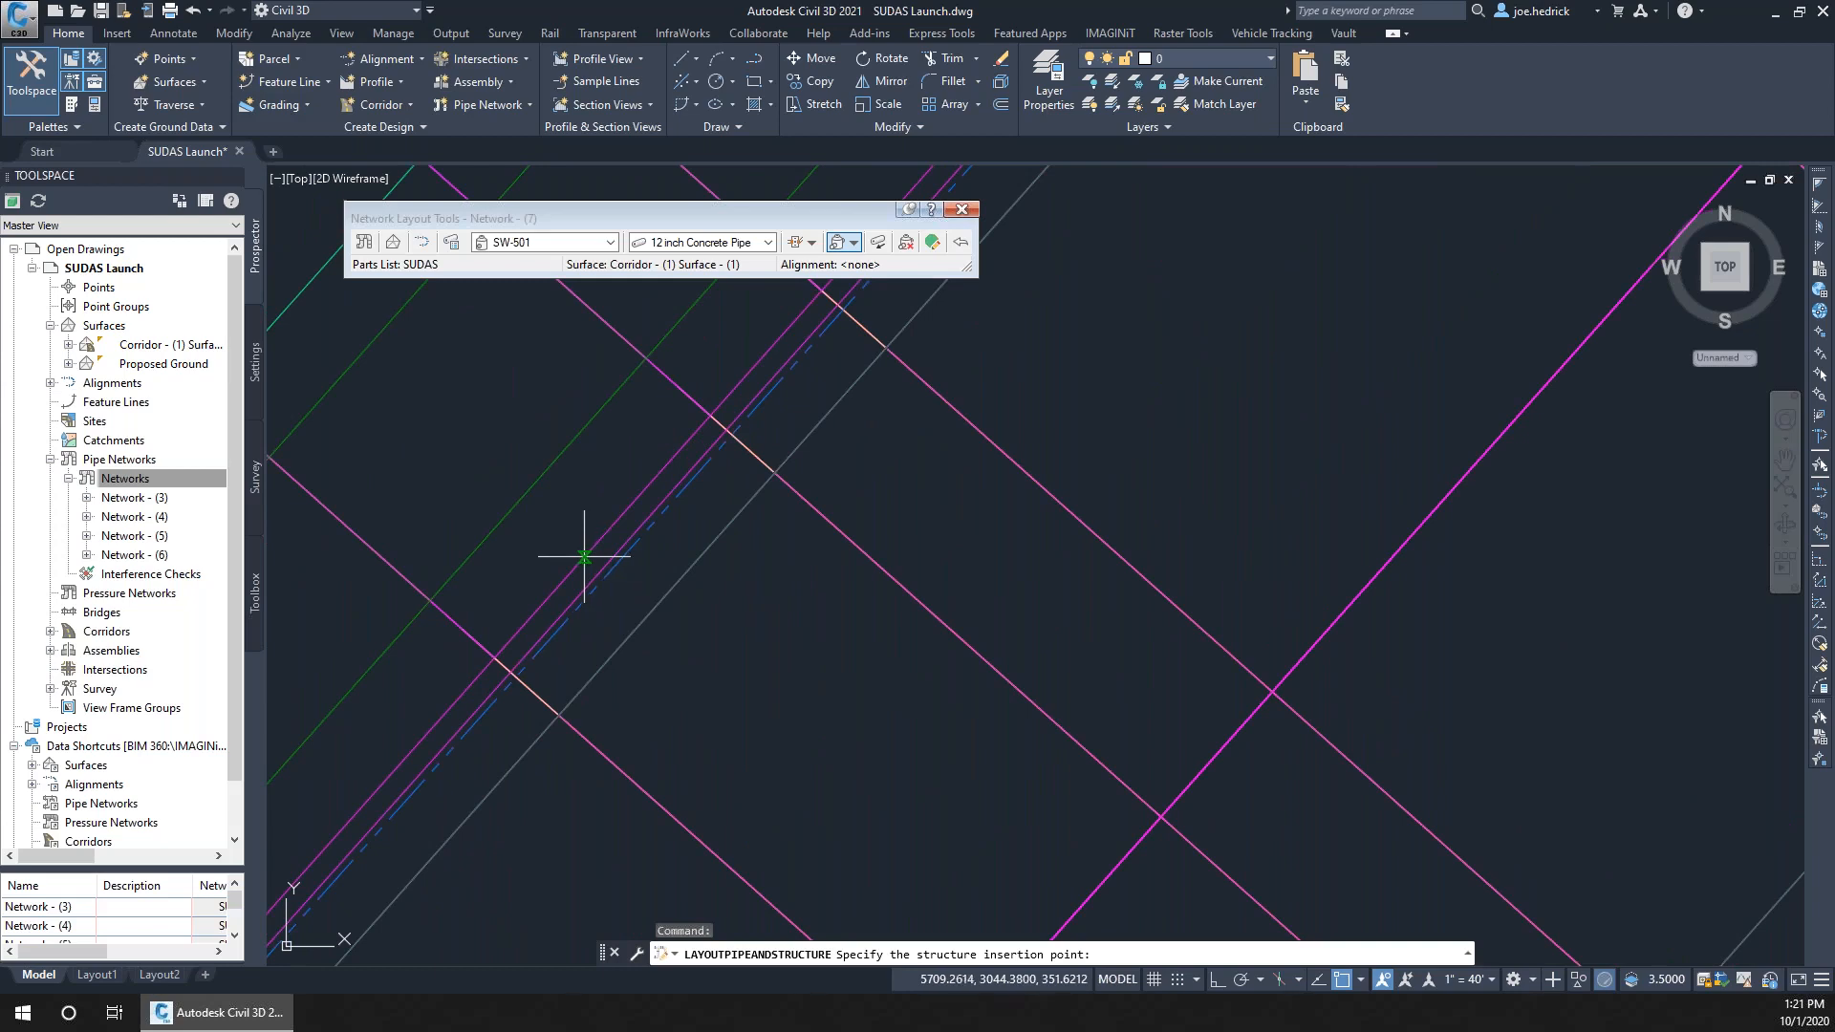
left_click(562, 577)
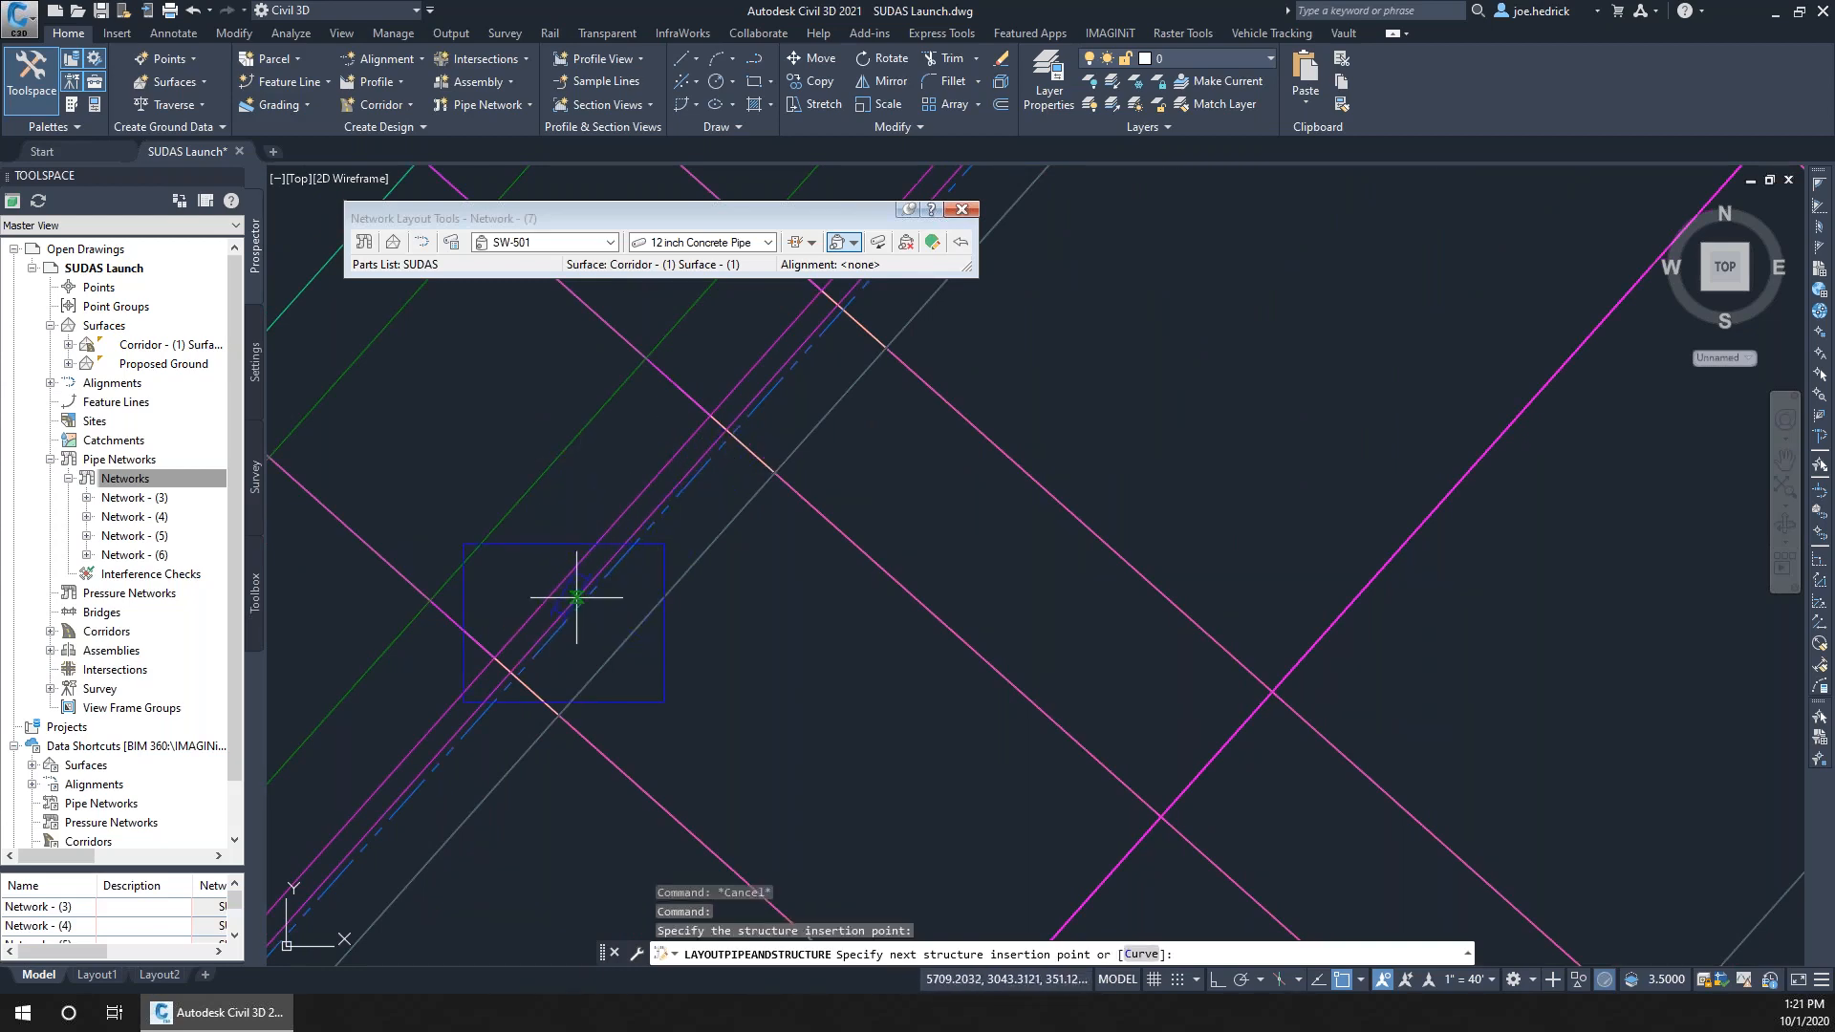
Add four more SW-501 intakes northeastward along the same curb line, joined by 12 inch concrete pipes, and end the layout
mouse_move(960, 457)
middle_mouse_down()
mouse_move(799, 664)
mouse_move(651, 801)
middle_mouse_up()
middle_click_drag(766, 541, 660, 669)
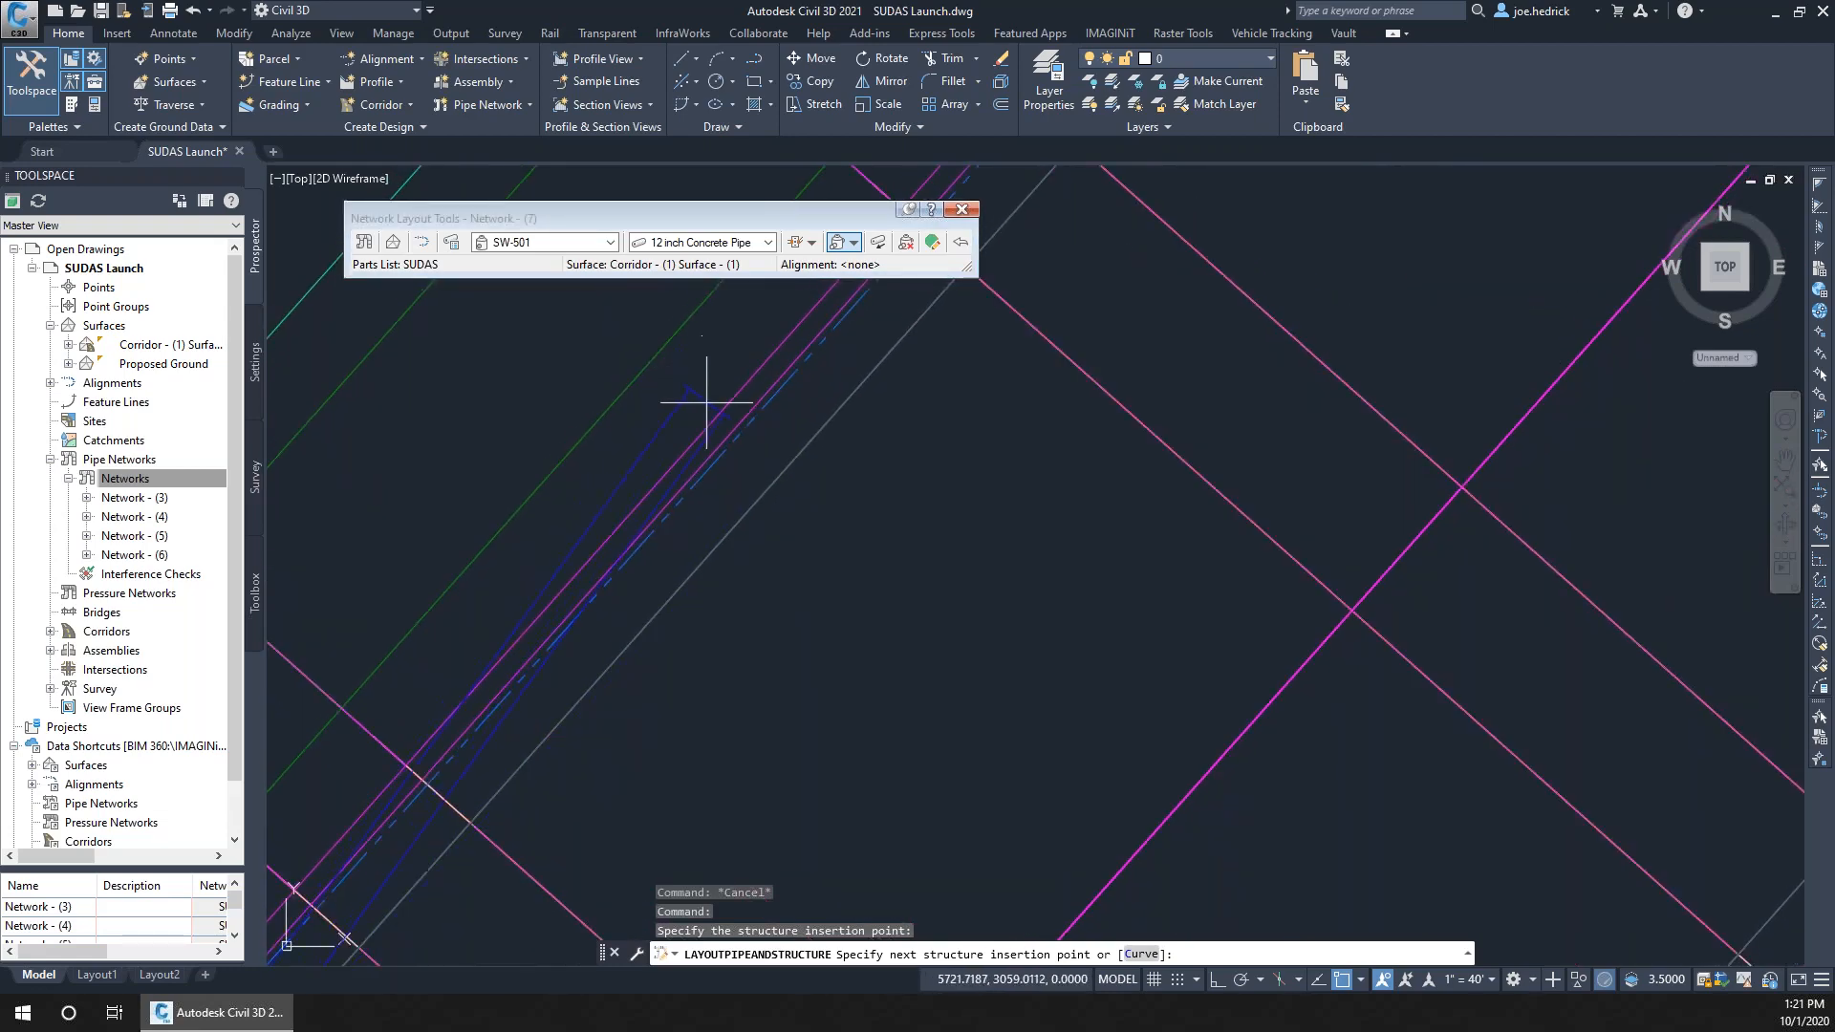
left_click(755, 437)
middle_click_drag(1091, 411, 781, 774)
left_click(839, 295)
middle_click_drag(1188, 248, 832, 695)
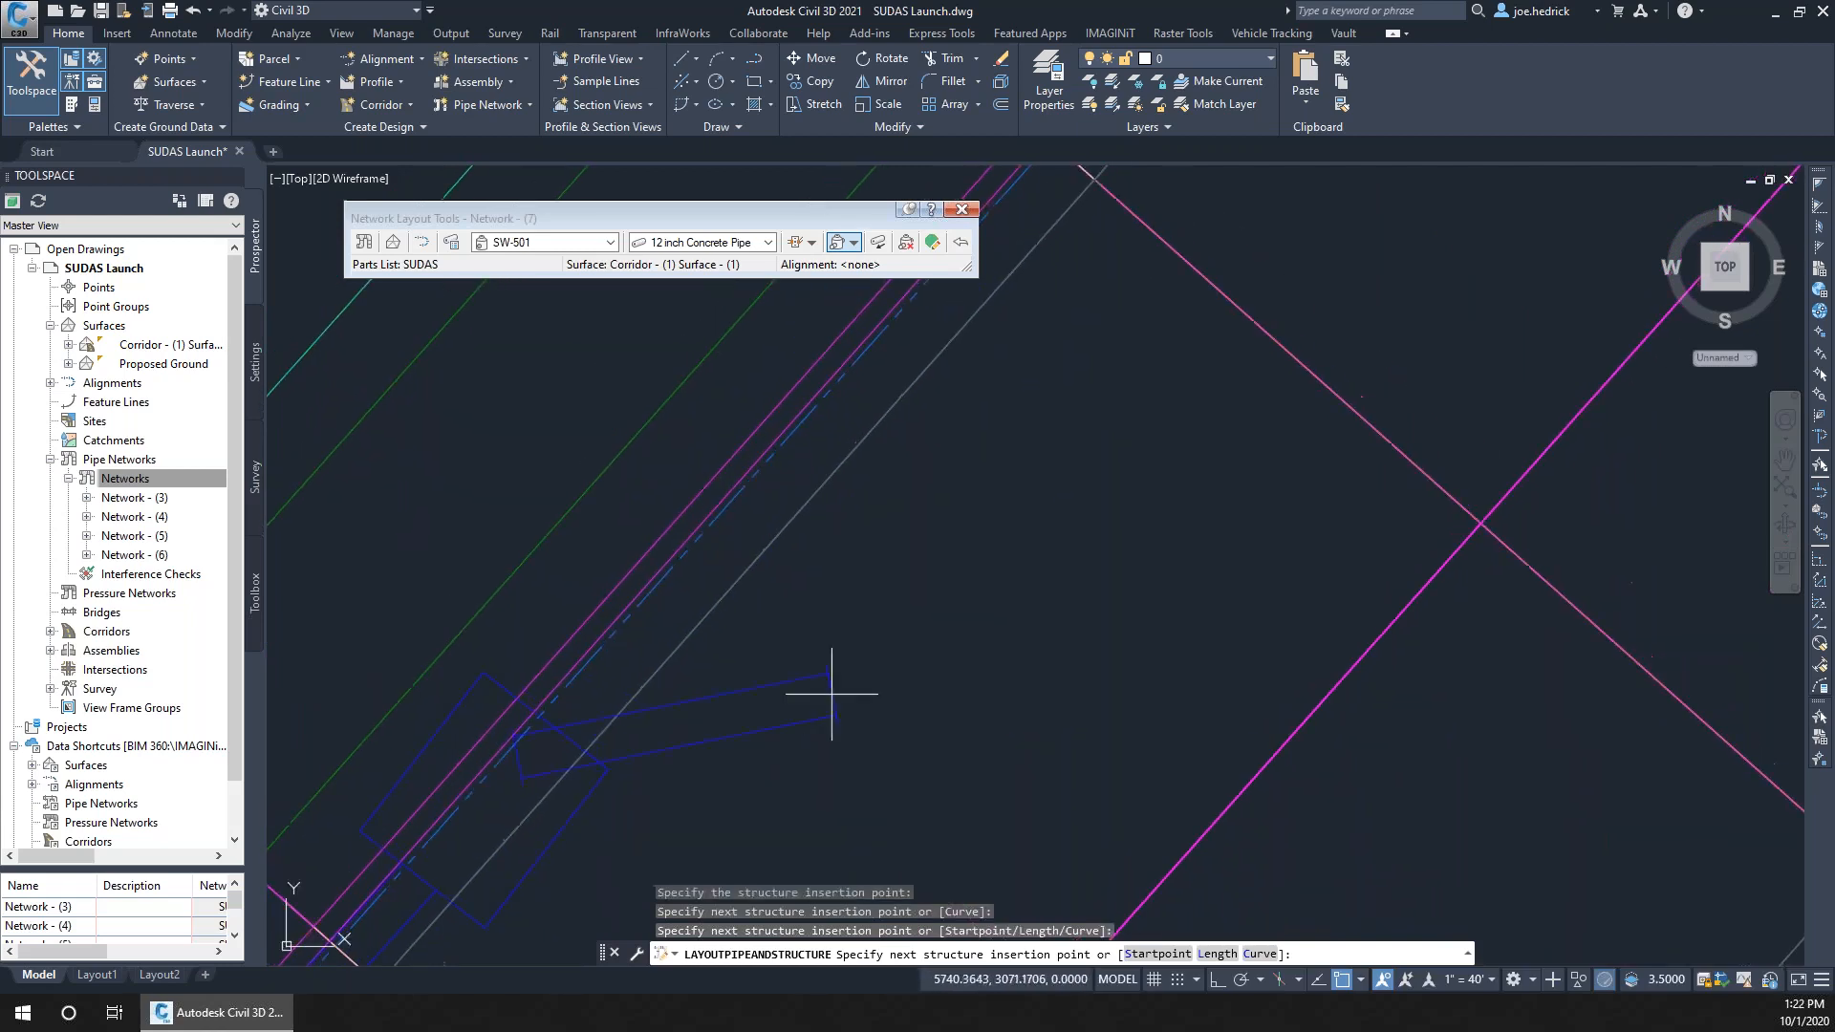
left_click(860, 313)
middle_click_drag(1195, 474, 784, 979)
middle_click_drag(1080, 244, 986, 489)
left_click(982, 354)
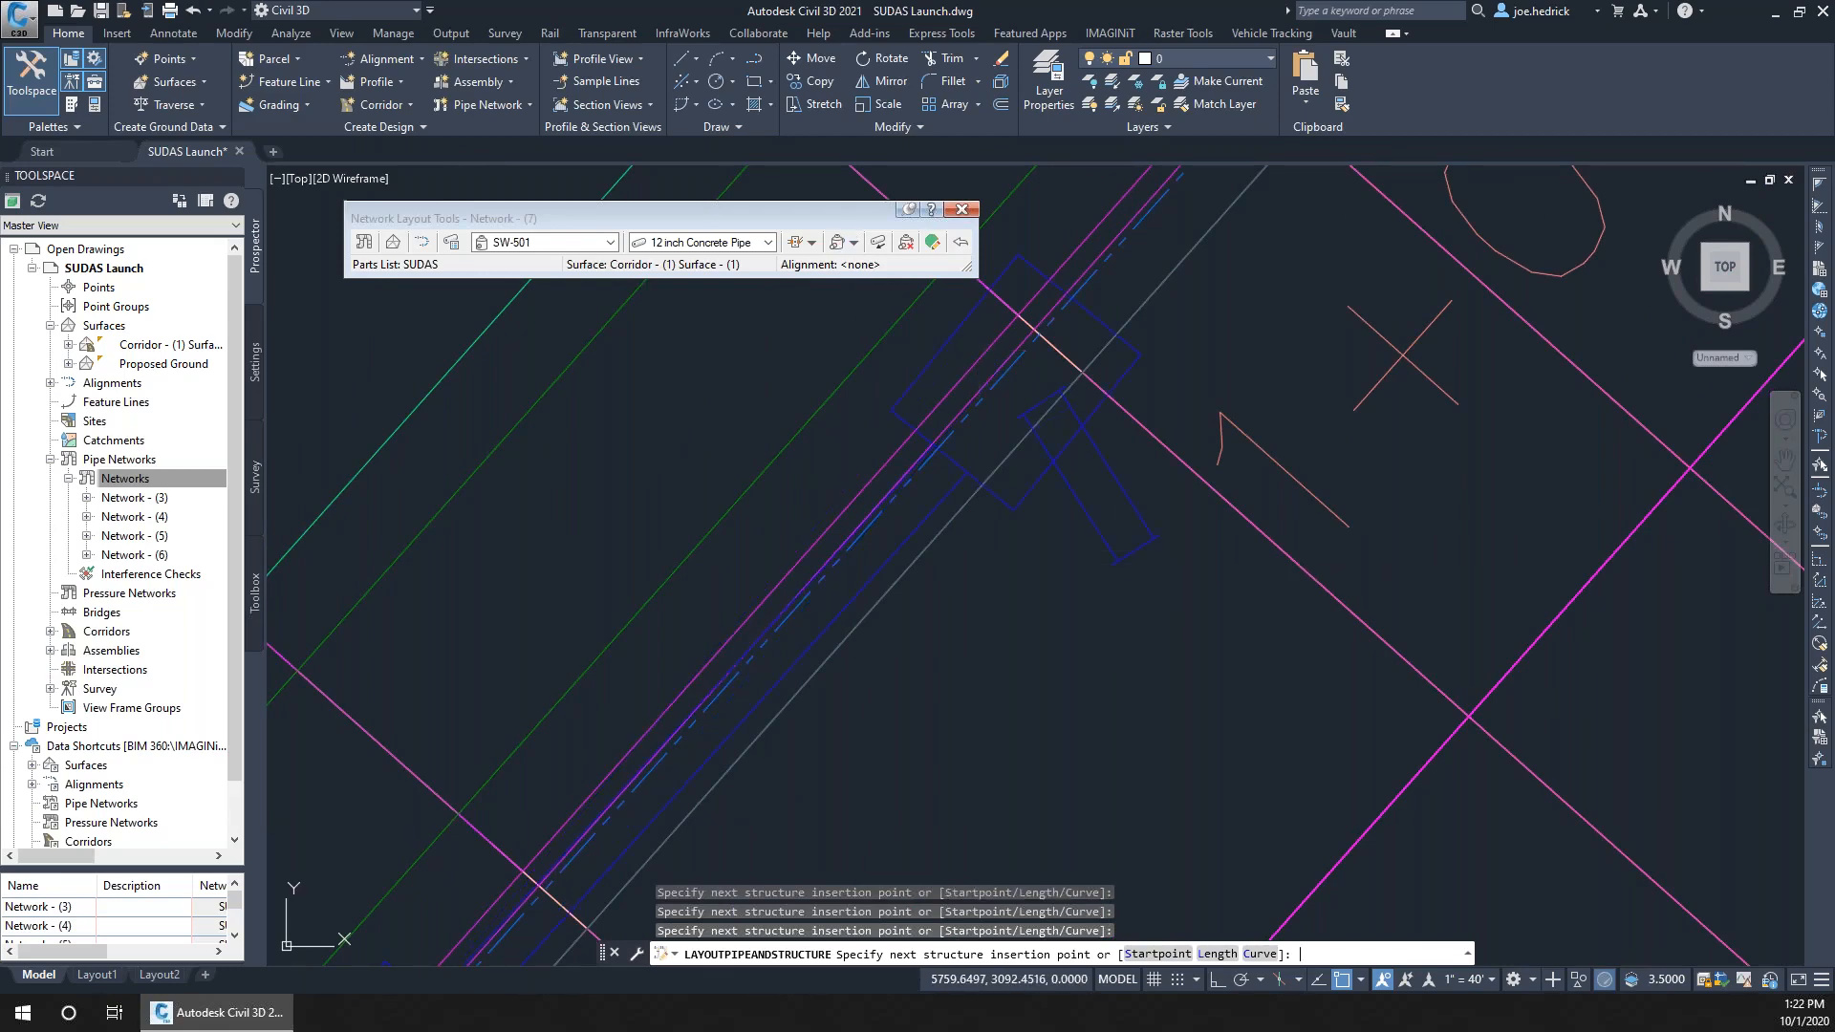
key("Return")
Rotate the first, southernmost intake to line up with the curb line
scroll(612, 850, "down", 4)
middle_click_drag(627, 748, 898, 358)
middle_click_drag(681, 729, 822, 458)
scroll(566, 681, "up", 6)
left_click(562, 715)
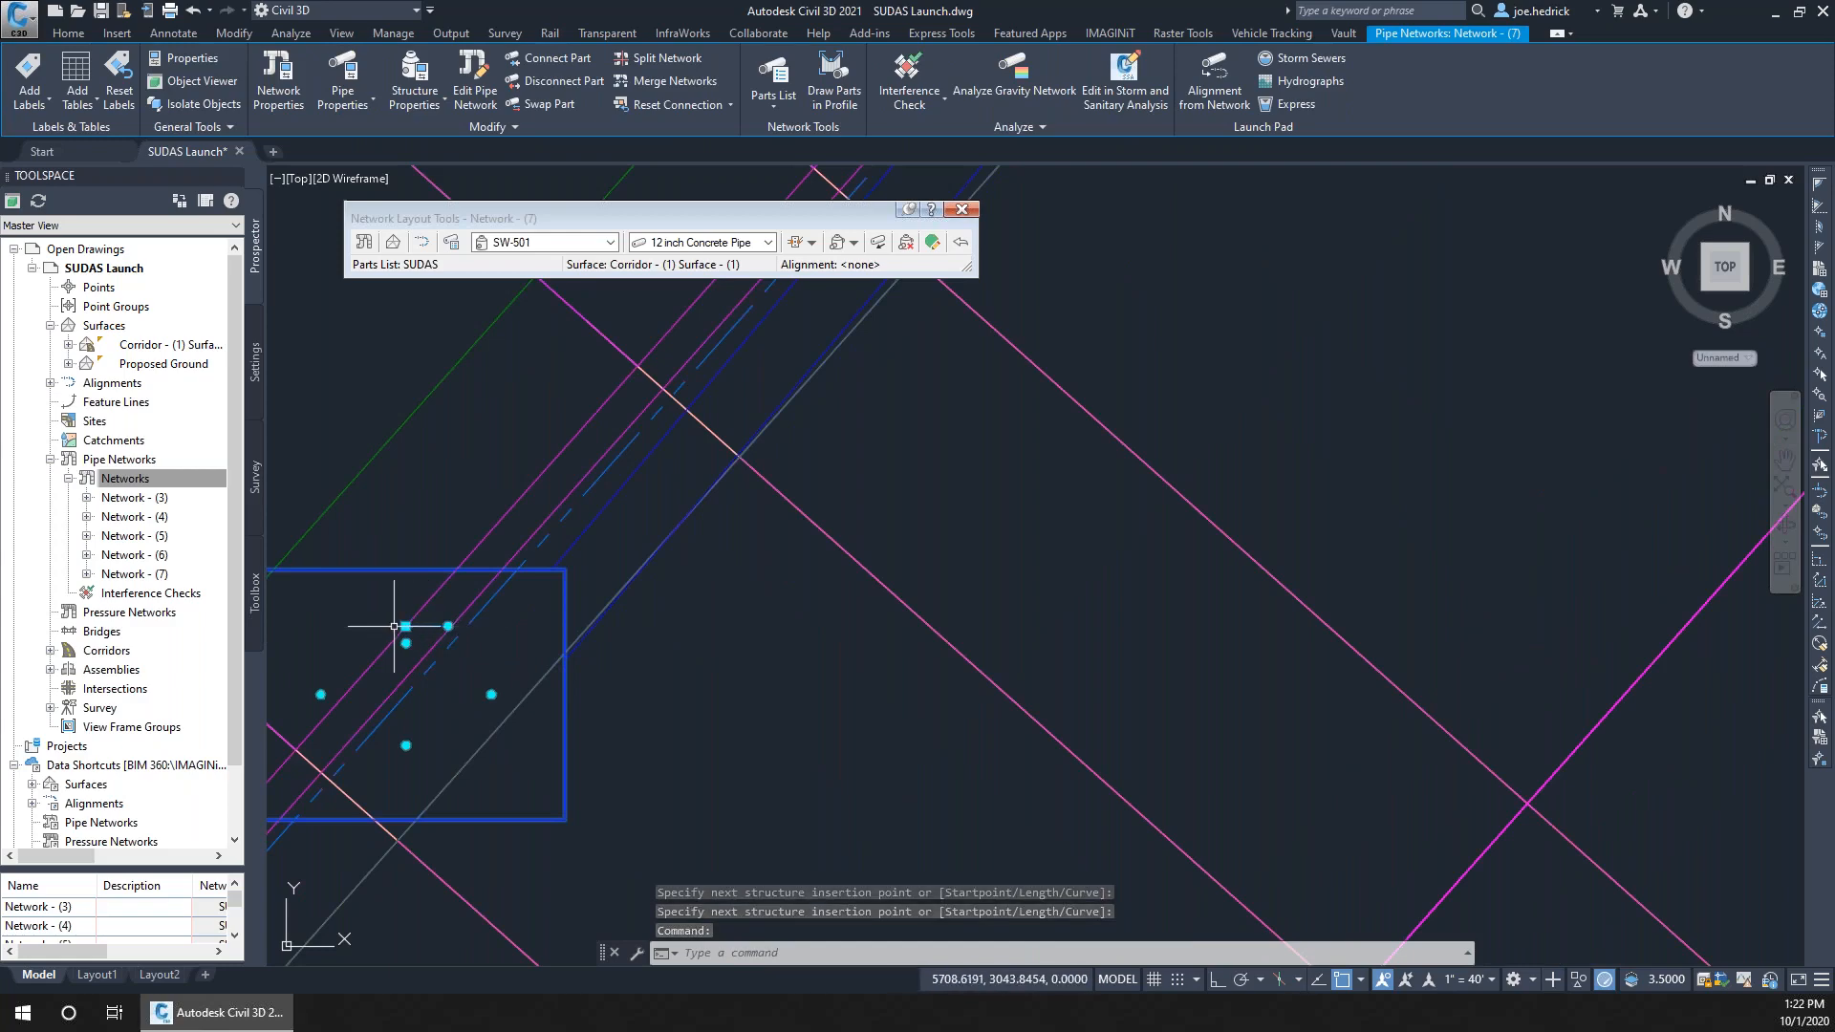
left_click(448, 626)
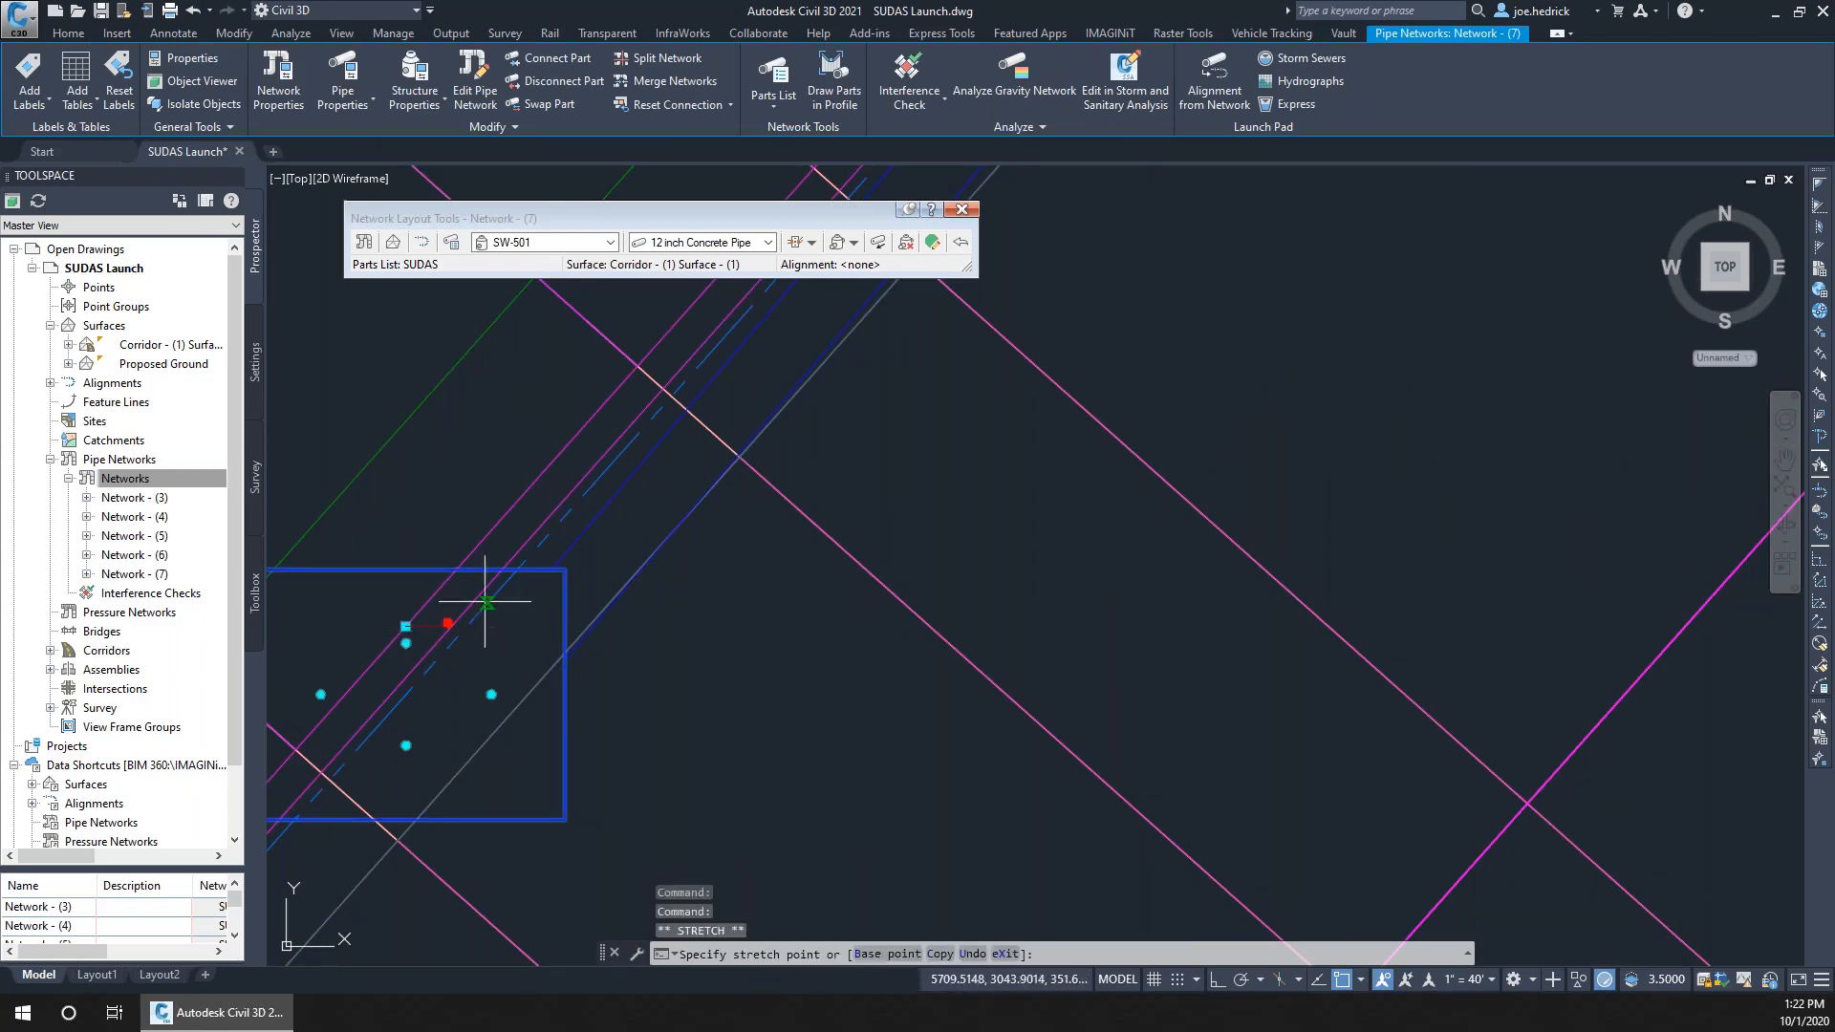
Rotate the second intake from the corridor's start so it runs parallel to the curb line
middle_click_drag(1000, 500, 741, 861)
middle_click_drag(1047, 363, 751, 822)
middle_click_drag(1028, 287, 643, 614)
left_click(643, 732)
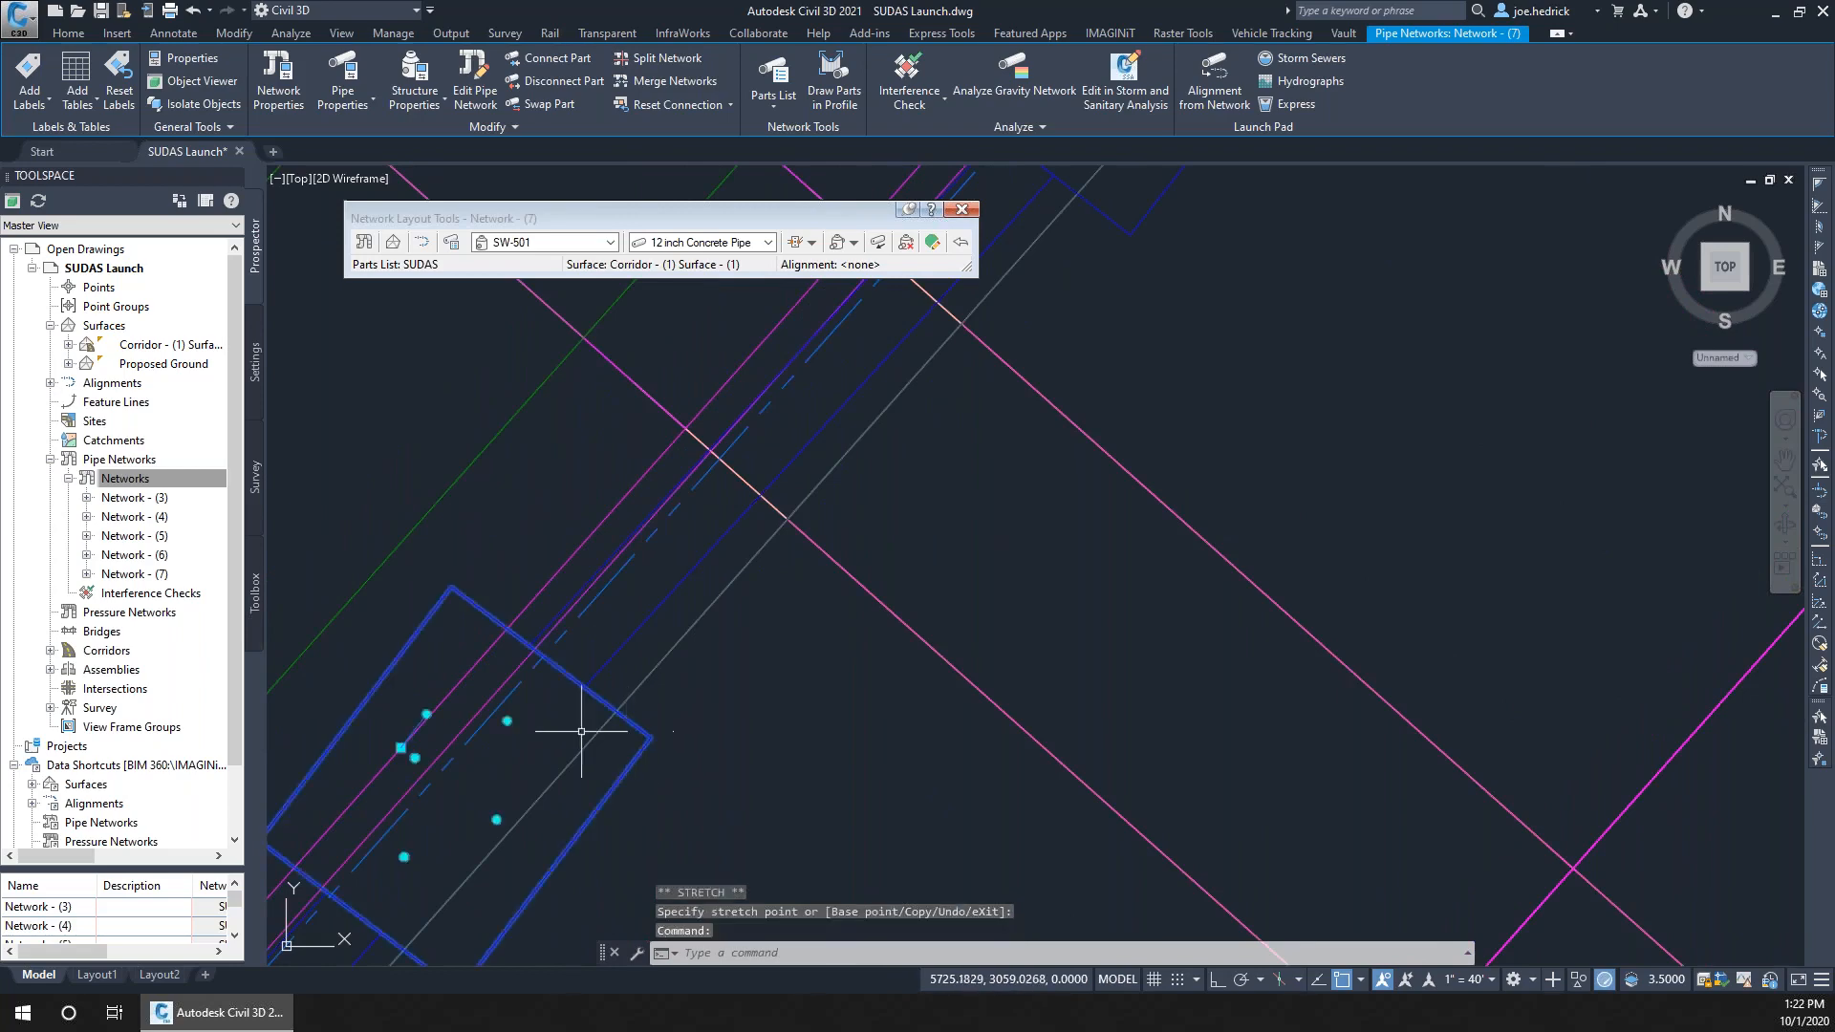
scroll(426, 722, "up", 5)
left_click(444, 728)
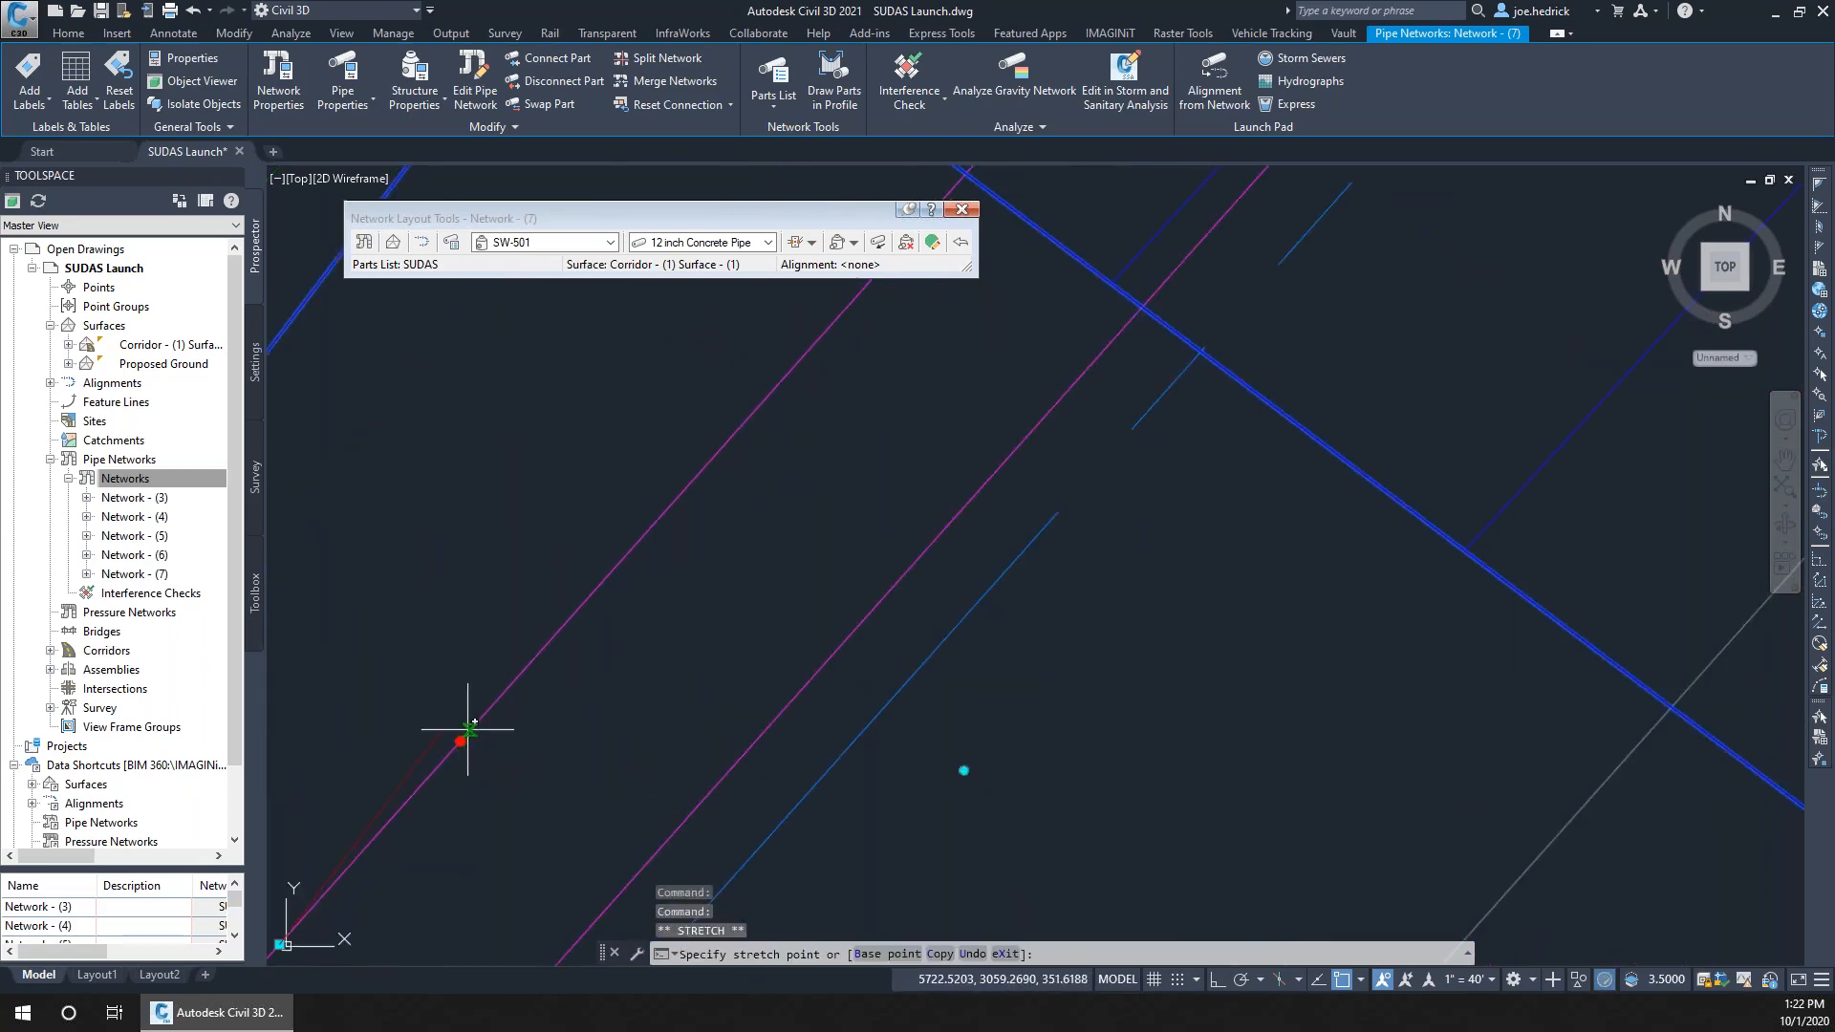
left_click(469, 730)
Rotate the third intake along the run so it aligns with the curb line
scroll(990, 688, "down", 6)
middle_click_drag(1279, 514, 1232, 535)
middle_click_drag(1577, 265, 778, 586)
scroll(795, 597, "down", 4)
middle_click_drag(1013, 379, 721, 564)
left_click(715, 550)
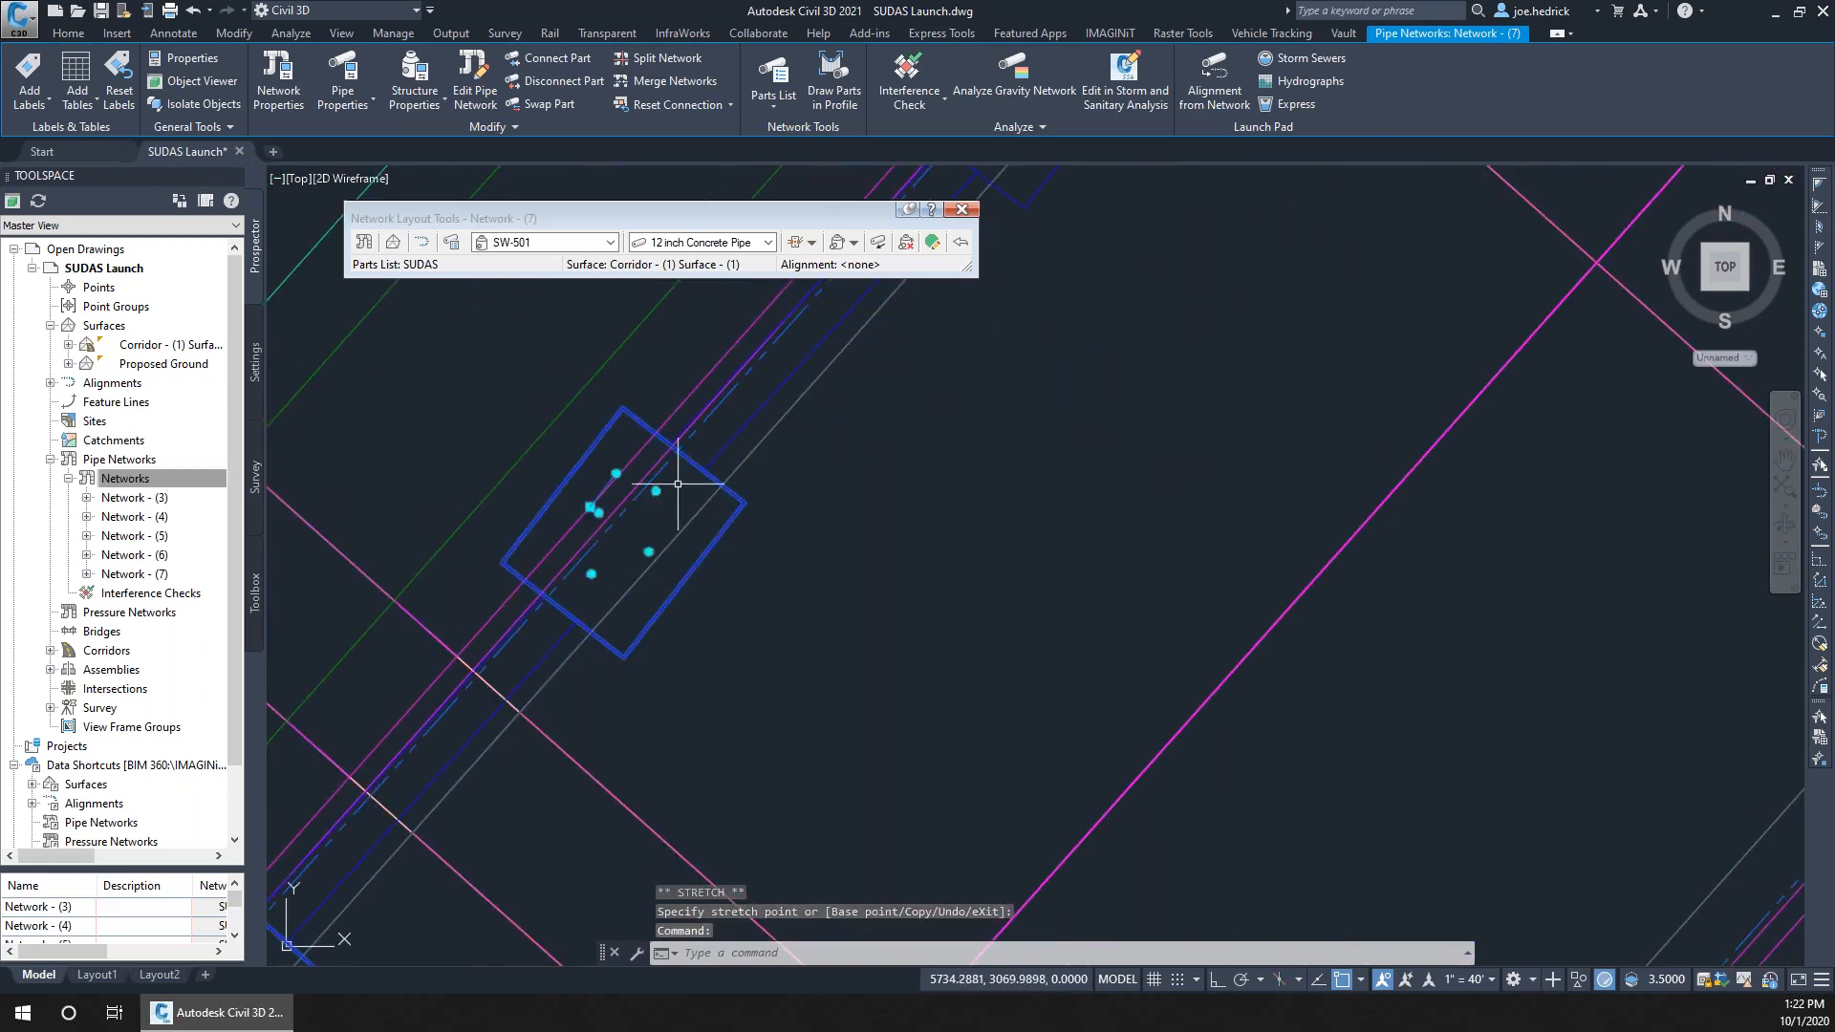
scroll(604, 482, "up", 5)
left_click(599, 487)
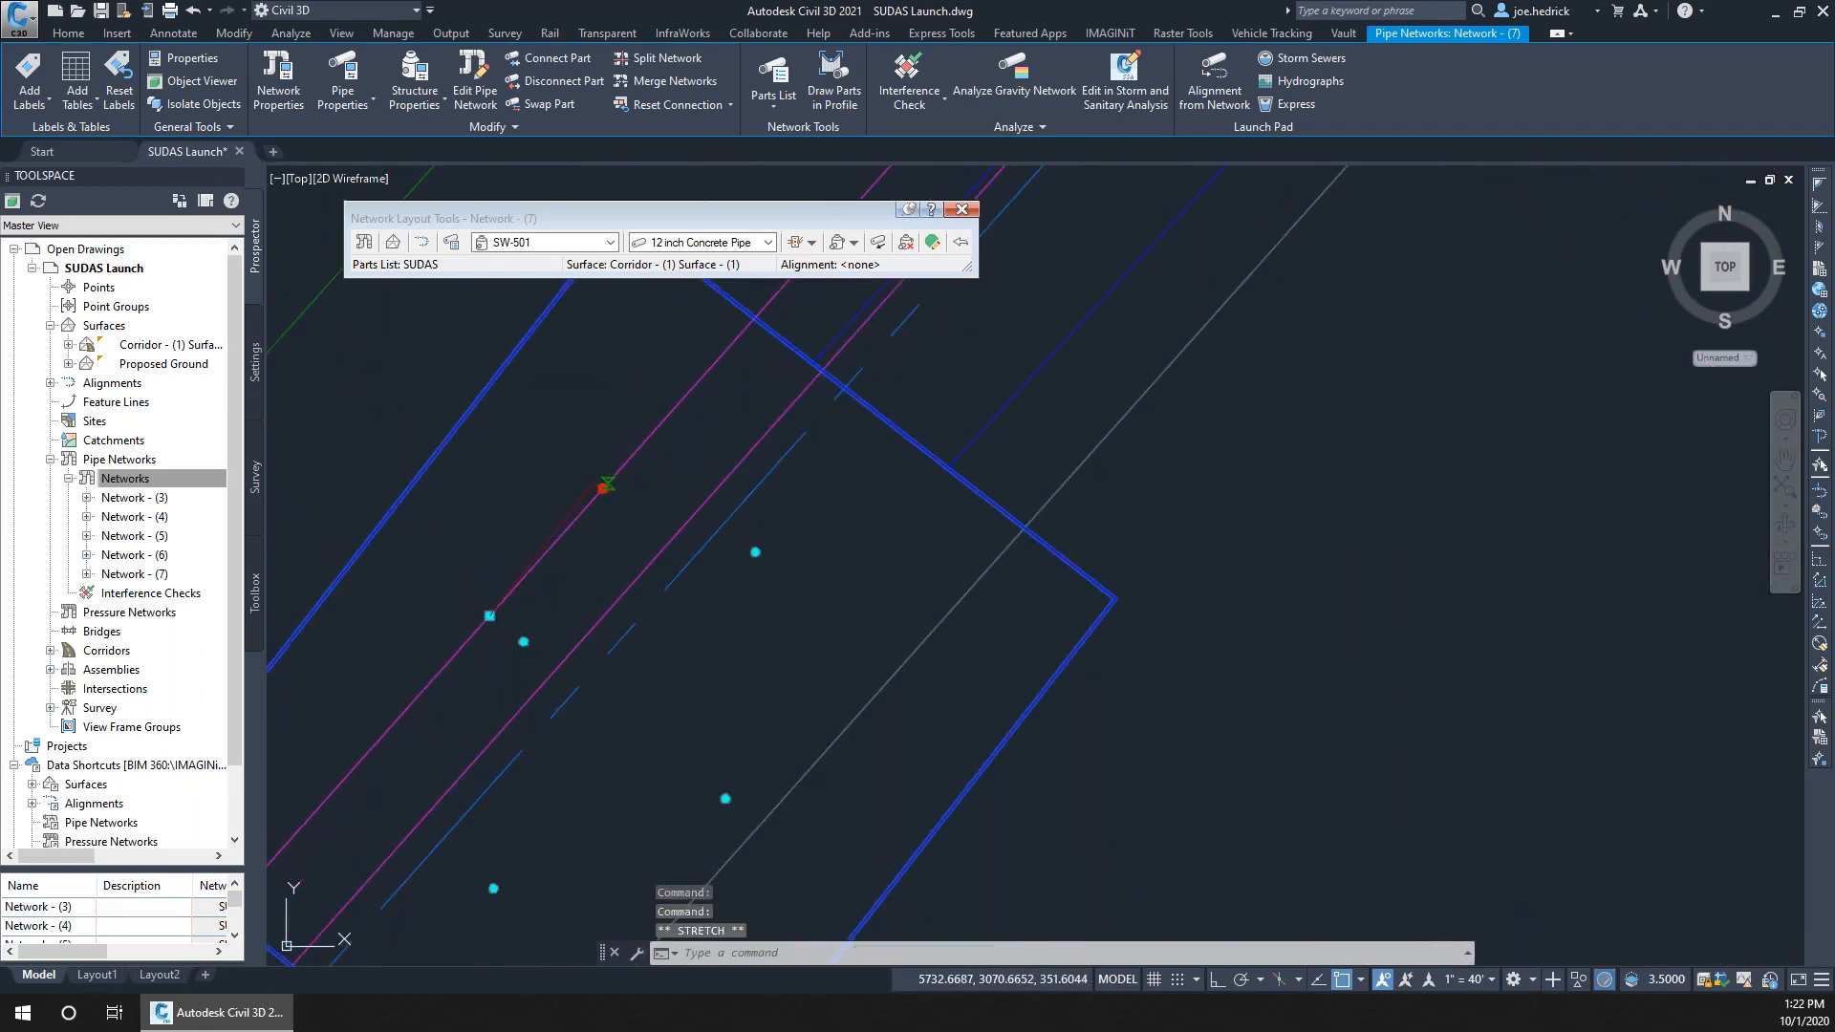
Align the fourth intake with the curb line by rotating it about its insertion point
scroll(1051, 497, "down", 4)
middle_click_drag(1286, 340, 544, 690)
left_click(618, 709)
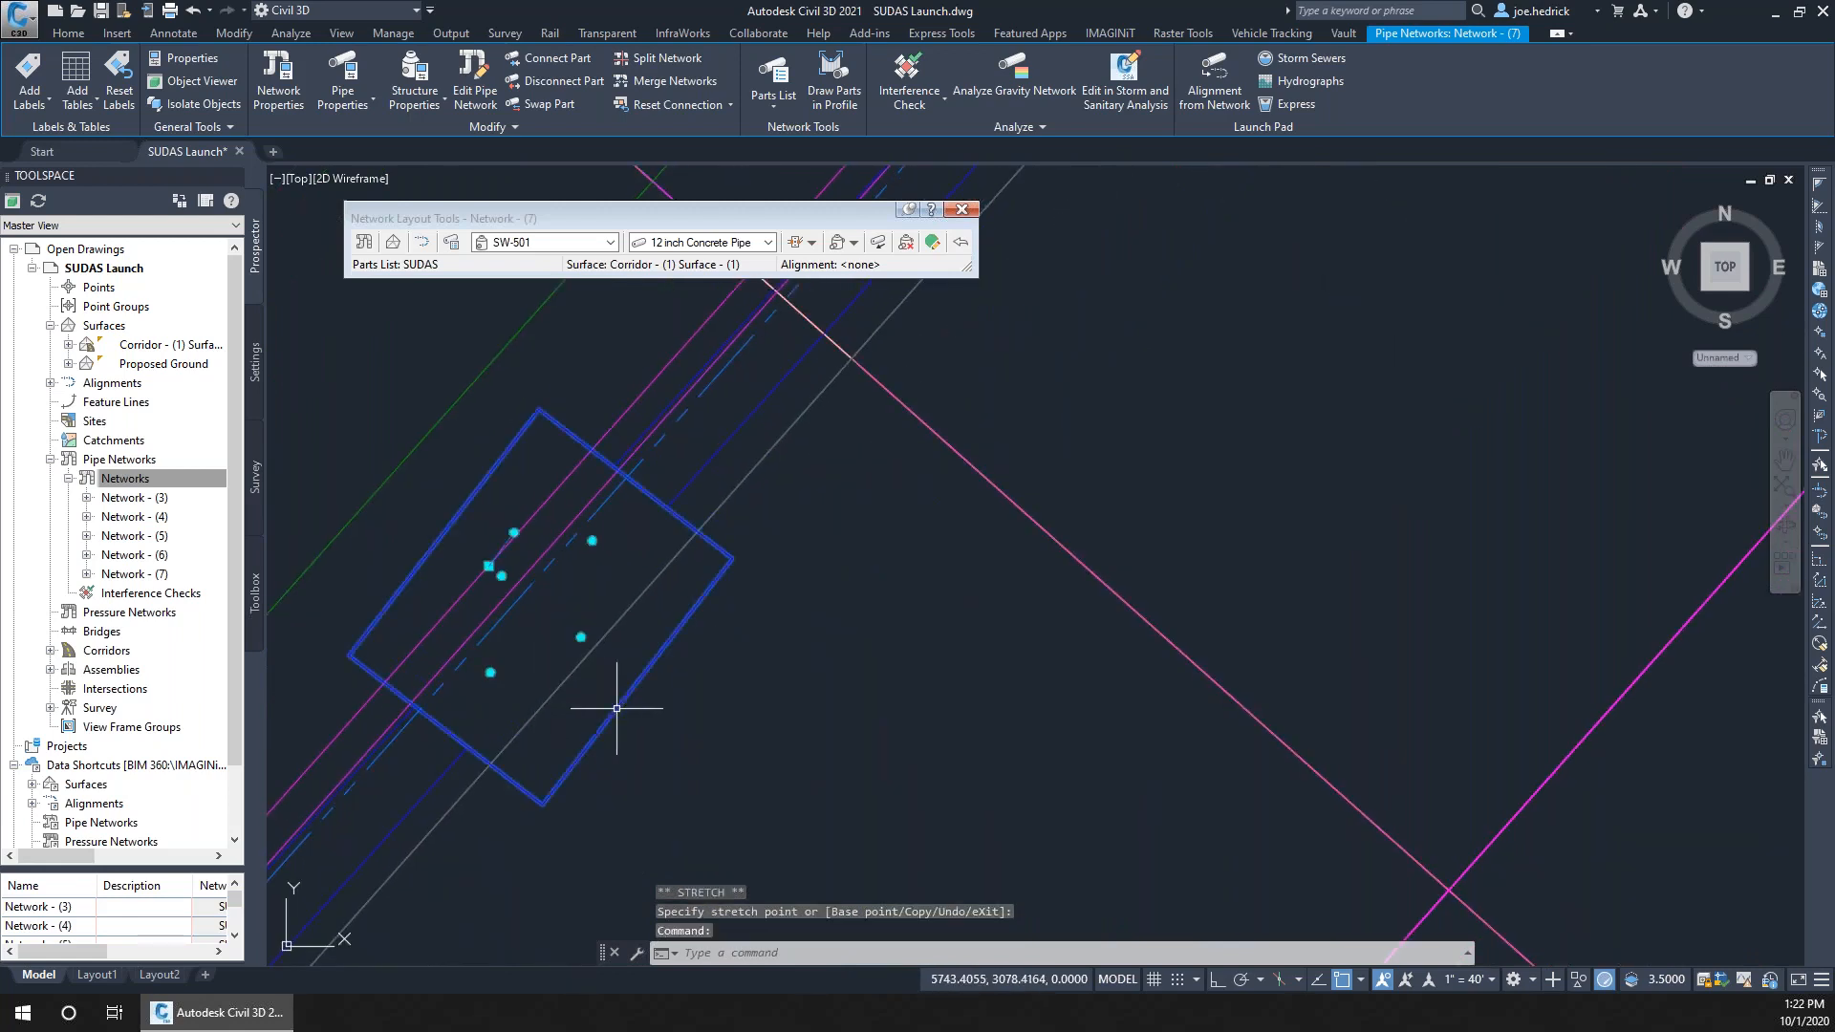
left_click(514, 532)
left_click(526, 515)
Rotate the last intake, near station 1+00, to match the curb direction, and clear the selection
middle_click_drag(1036, 388, 597, 955)
middle_click_drag(1223, 421, 767, 927)
left_click(794, 574)
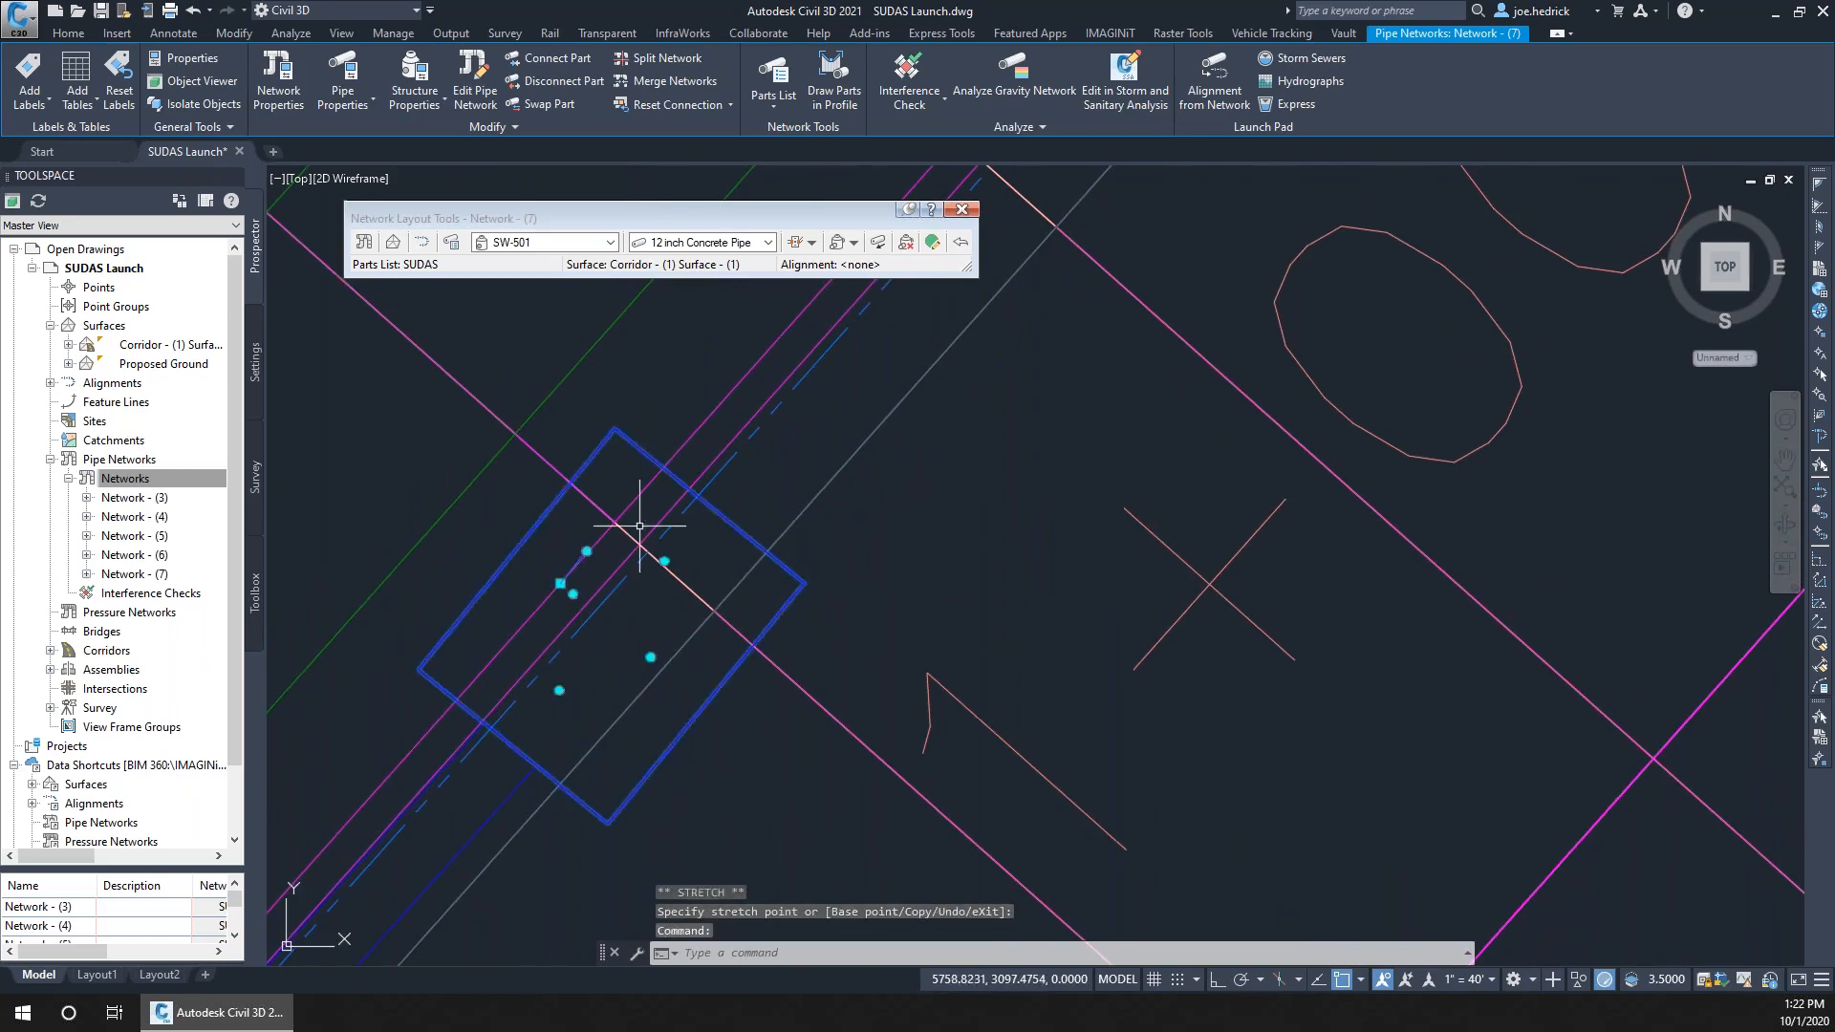
left_click(586, 552)
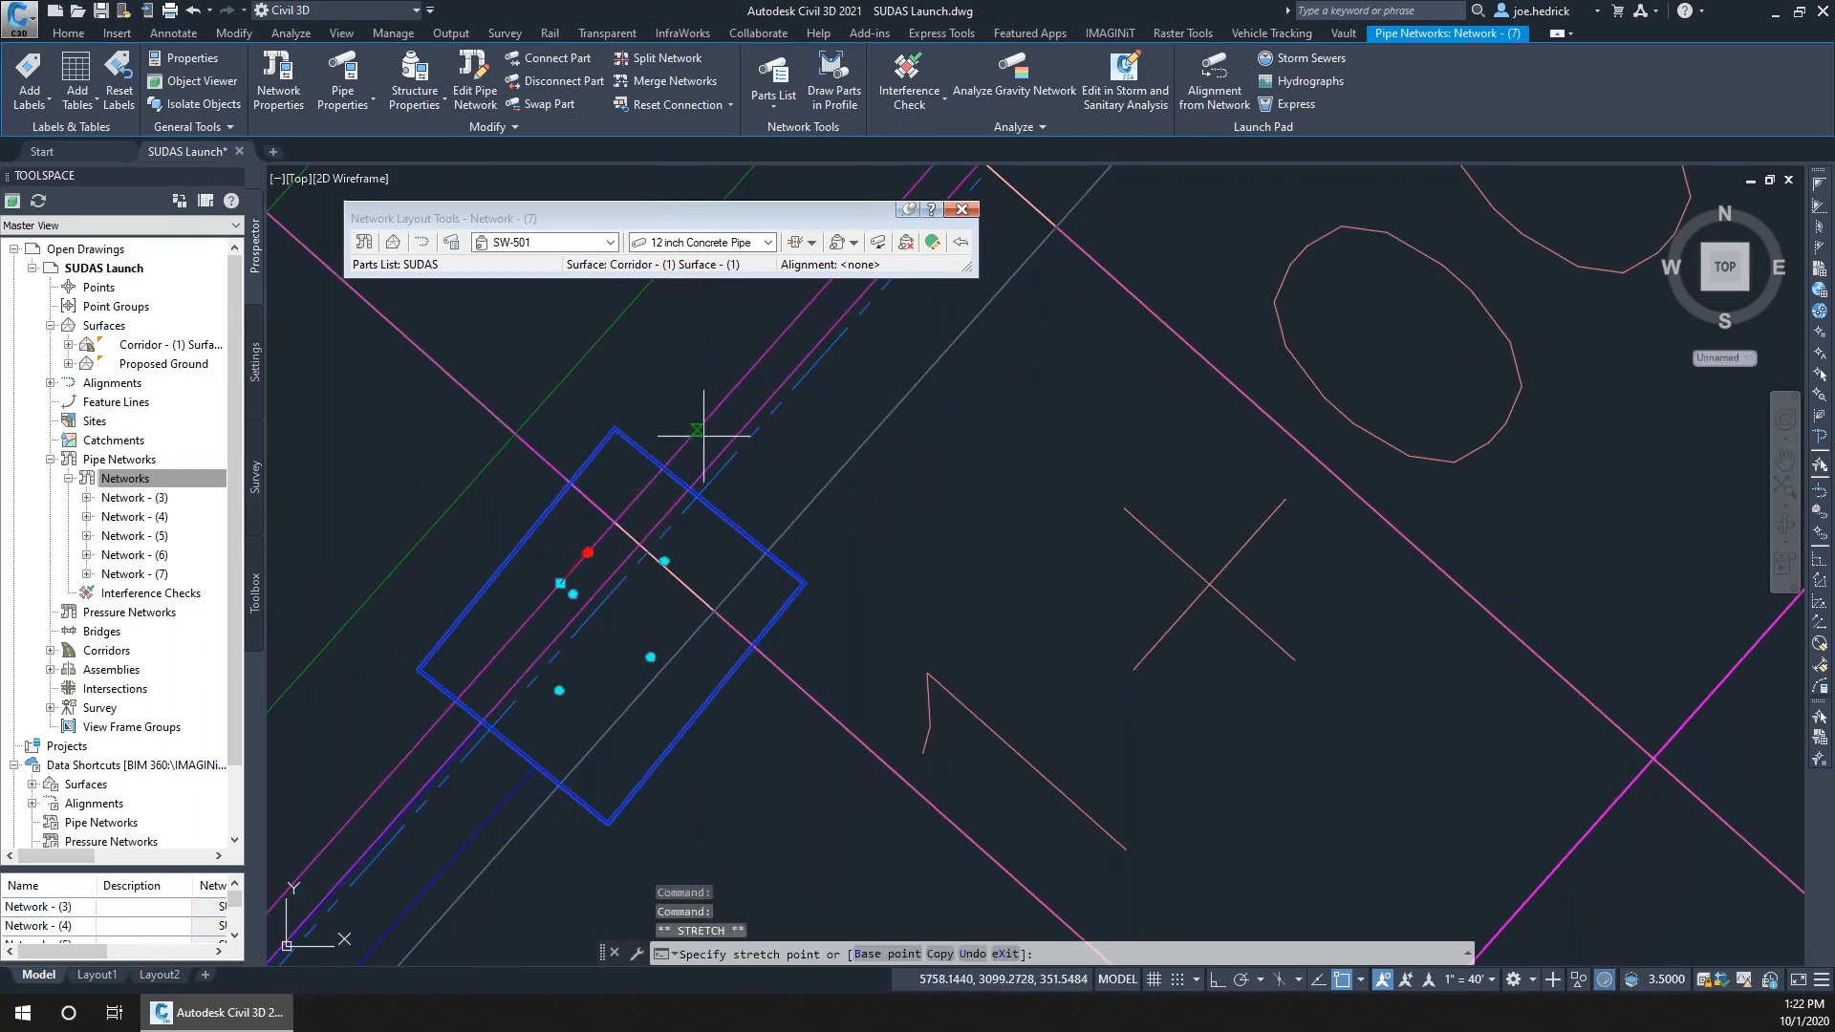
left_click(706, 435)
scroll(905, 575, "down", 2)
scroll(905, 575, "down", 5)
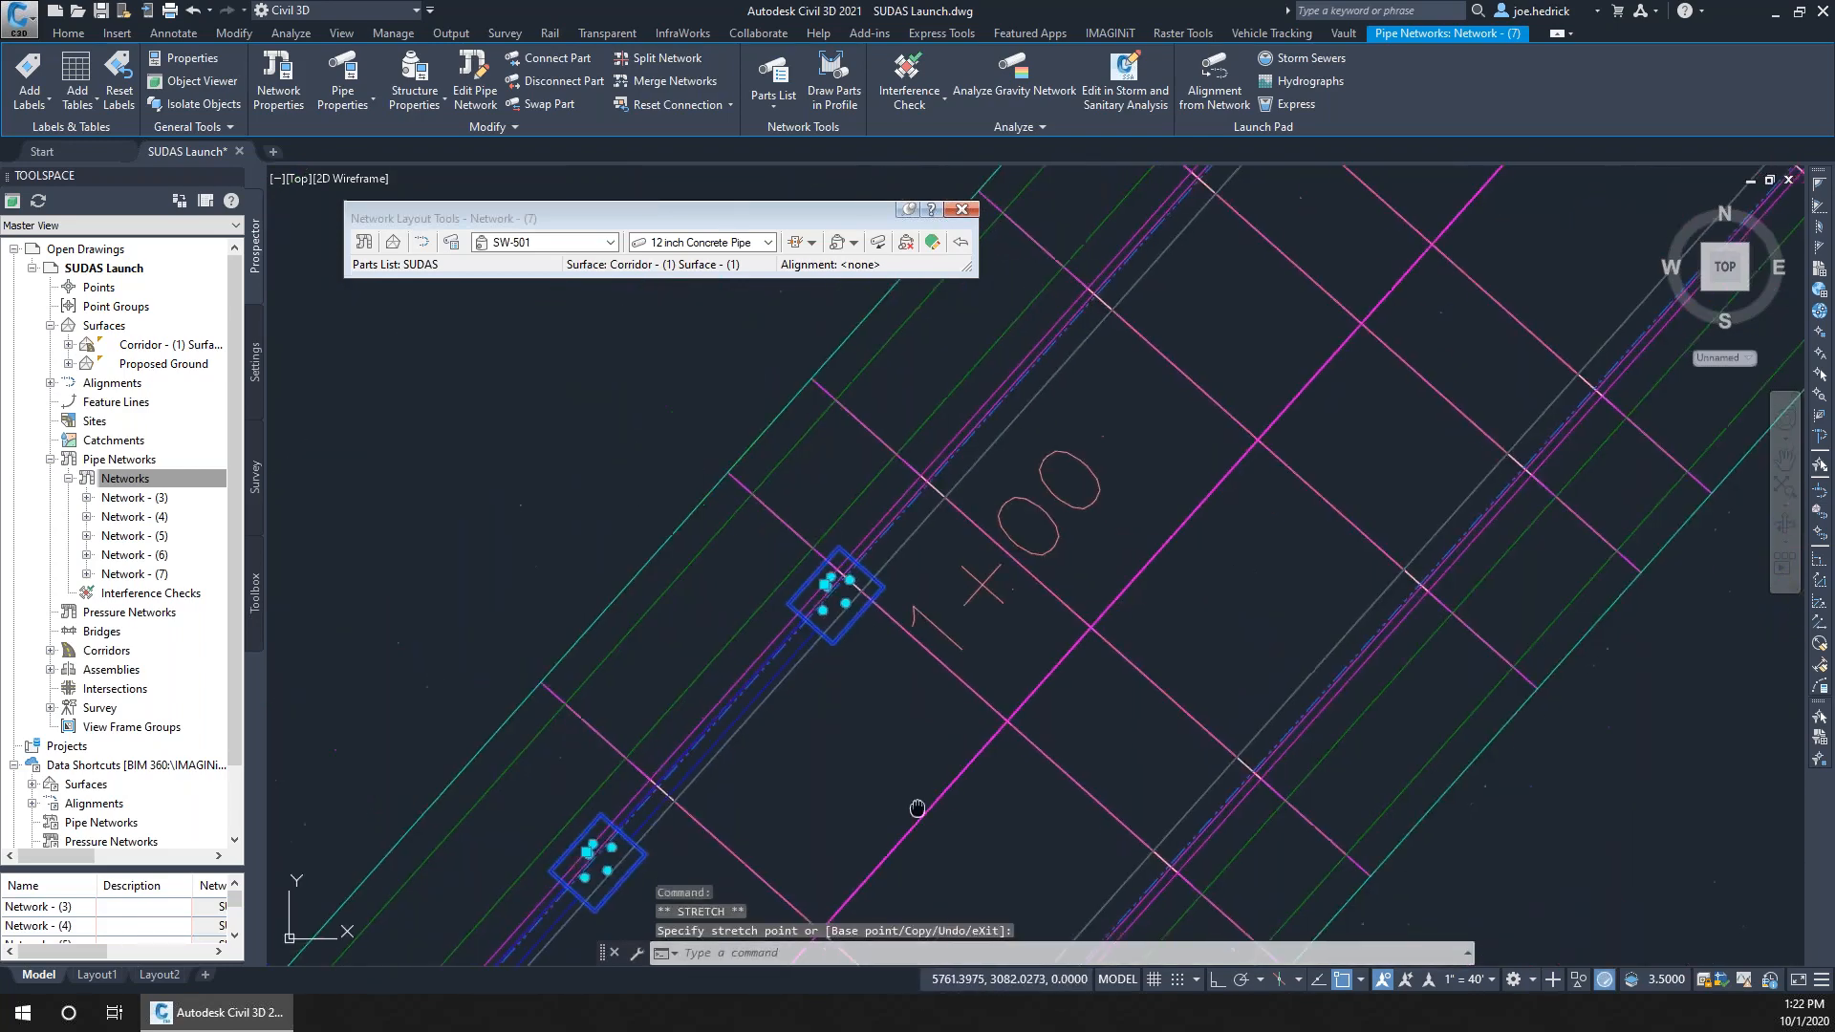
scroll(983, 668, "down", 1)
key("Escape")
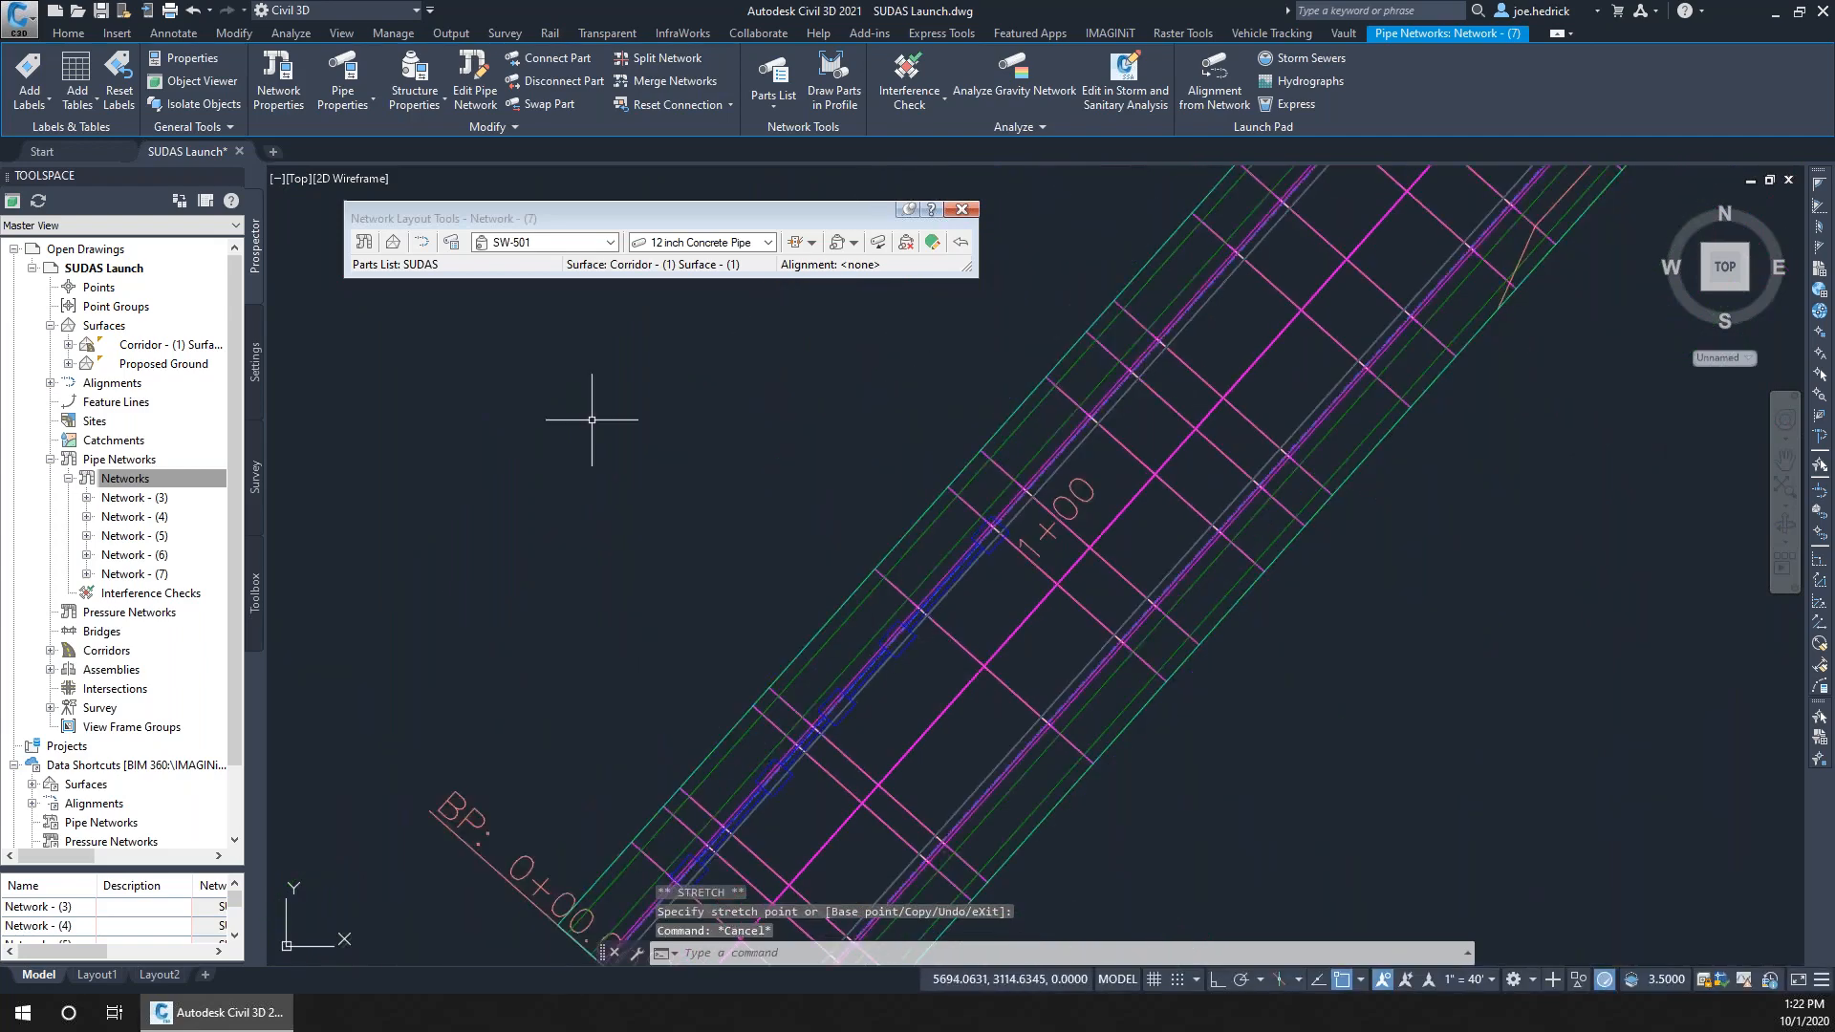
scroll(484, 491, "down", 1)
left_click(351, 357)
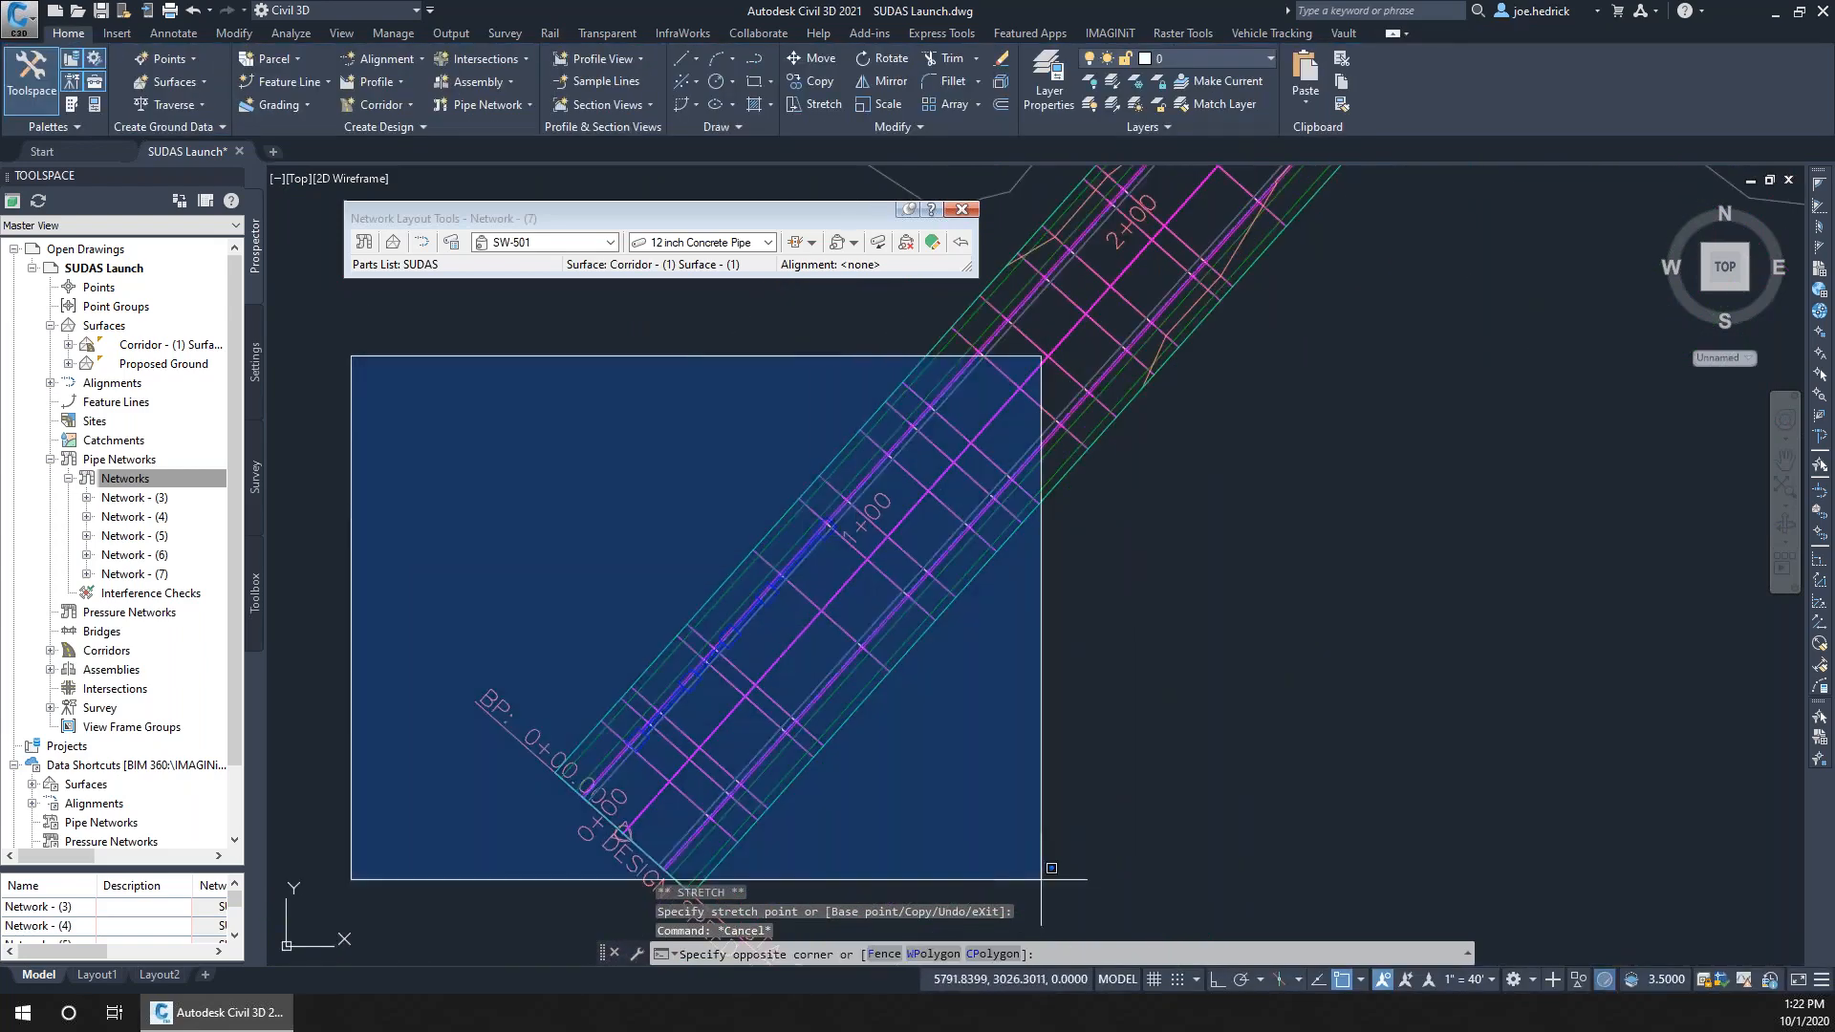
left_click(1145, 929)
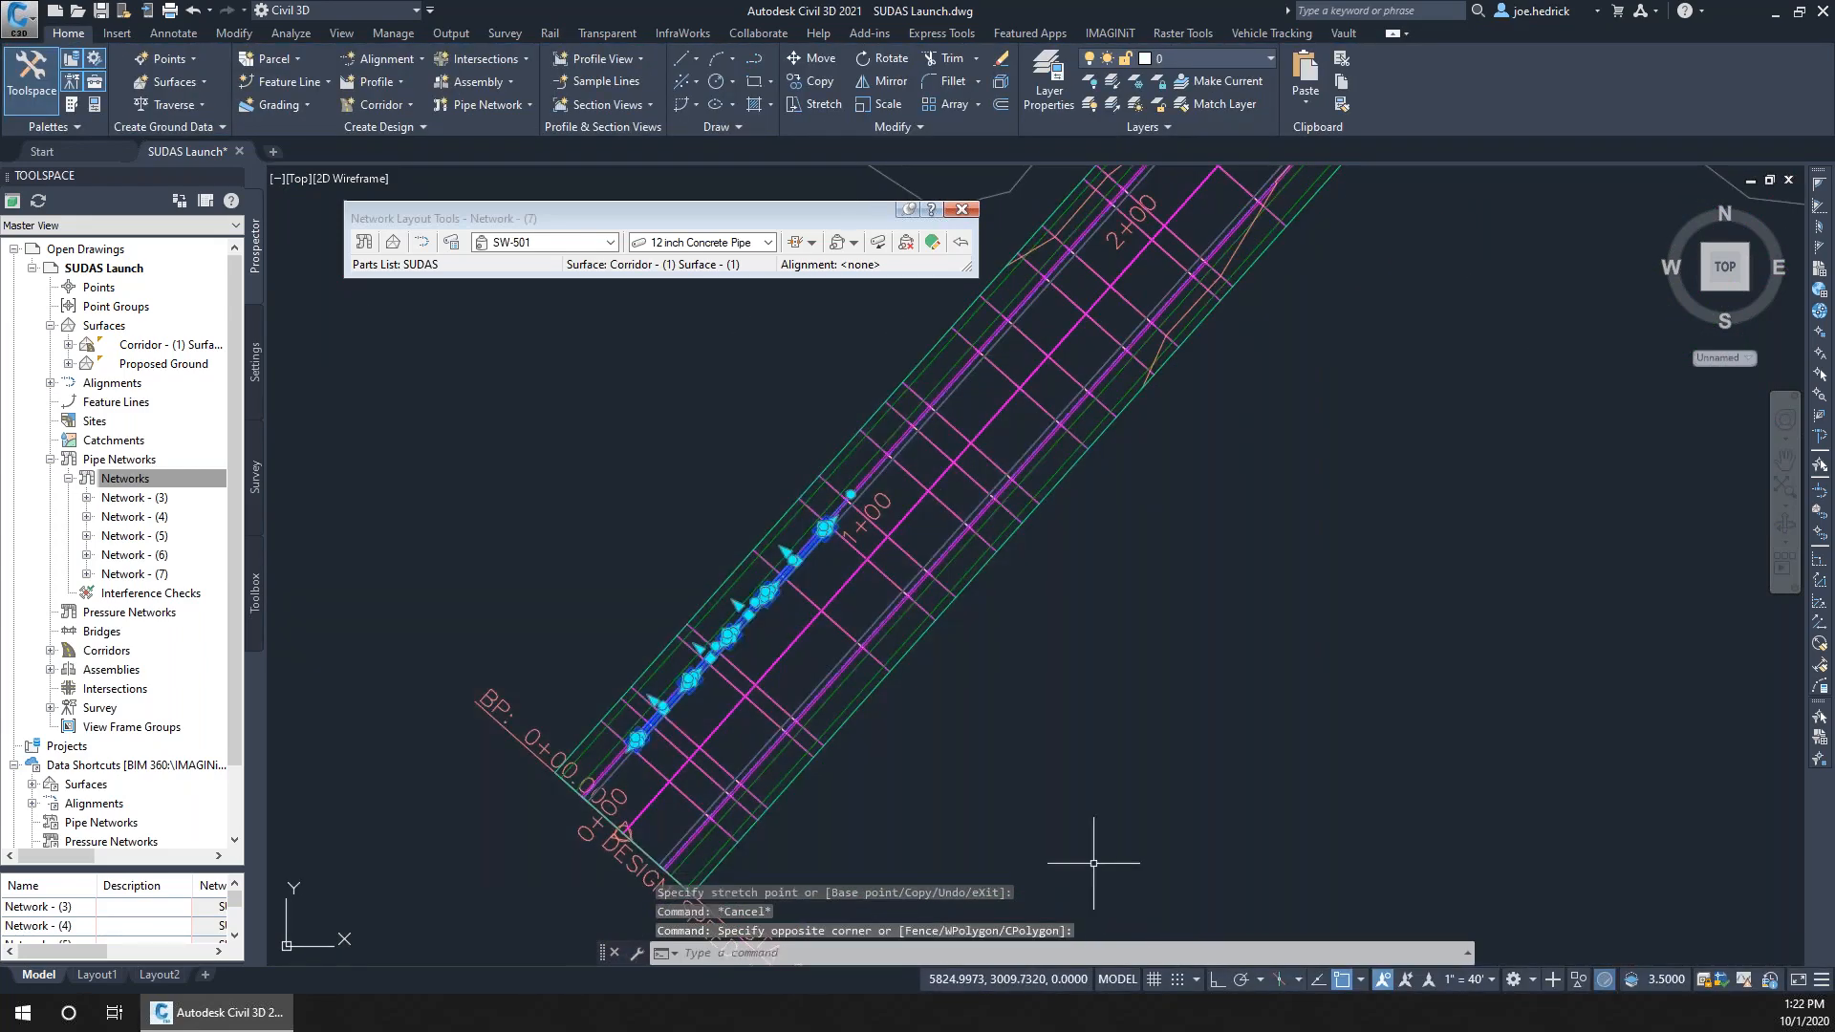
left_click(1032, 502)
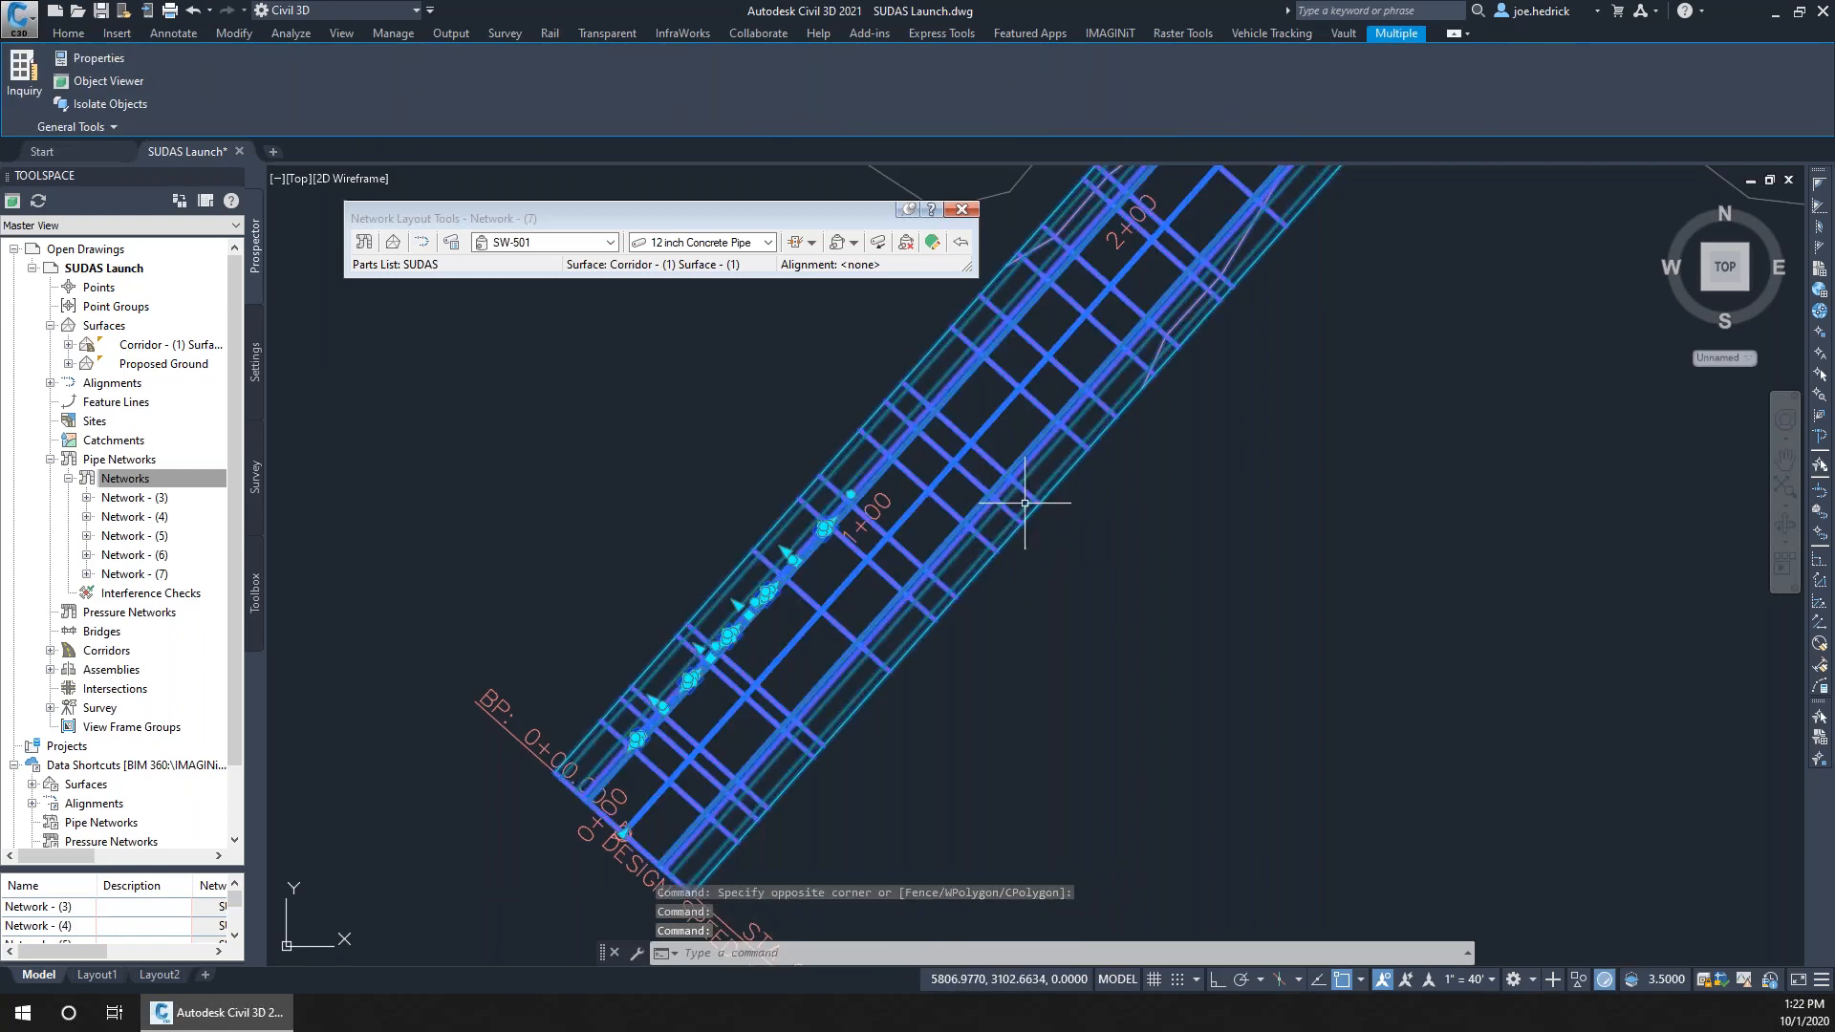
key("Escape")
key("Escape")
Open the new network's pipes and intakes together with the corridor in the Object Viewer
left_click(340, 353)
left_click(1137, 886)
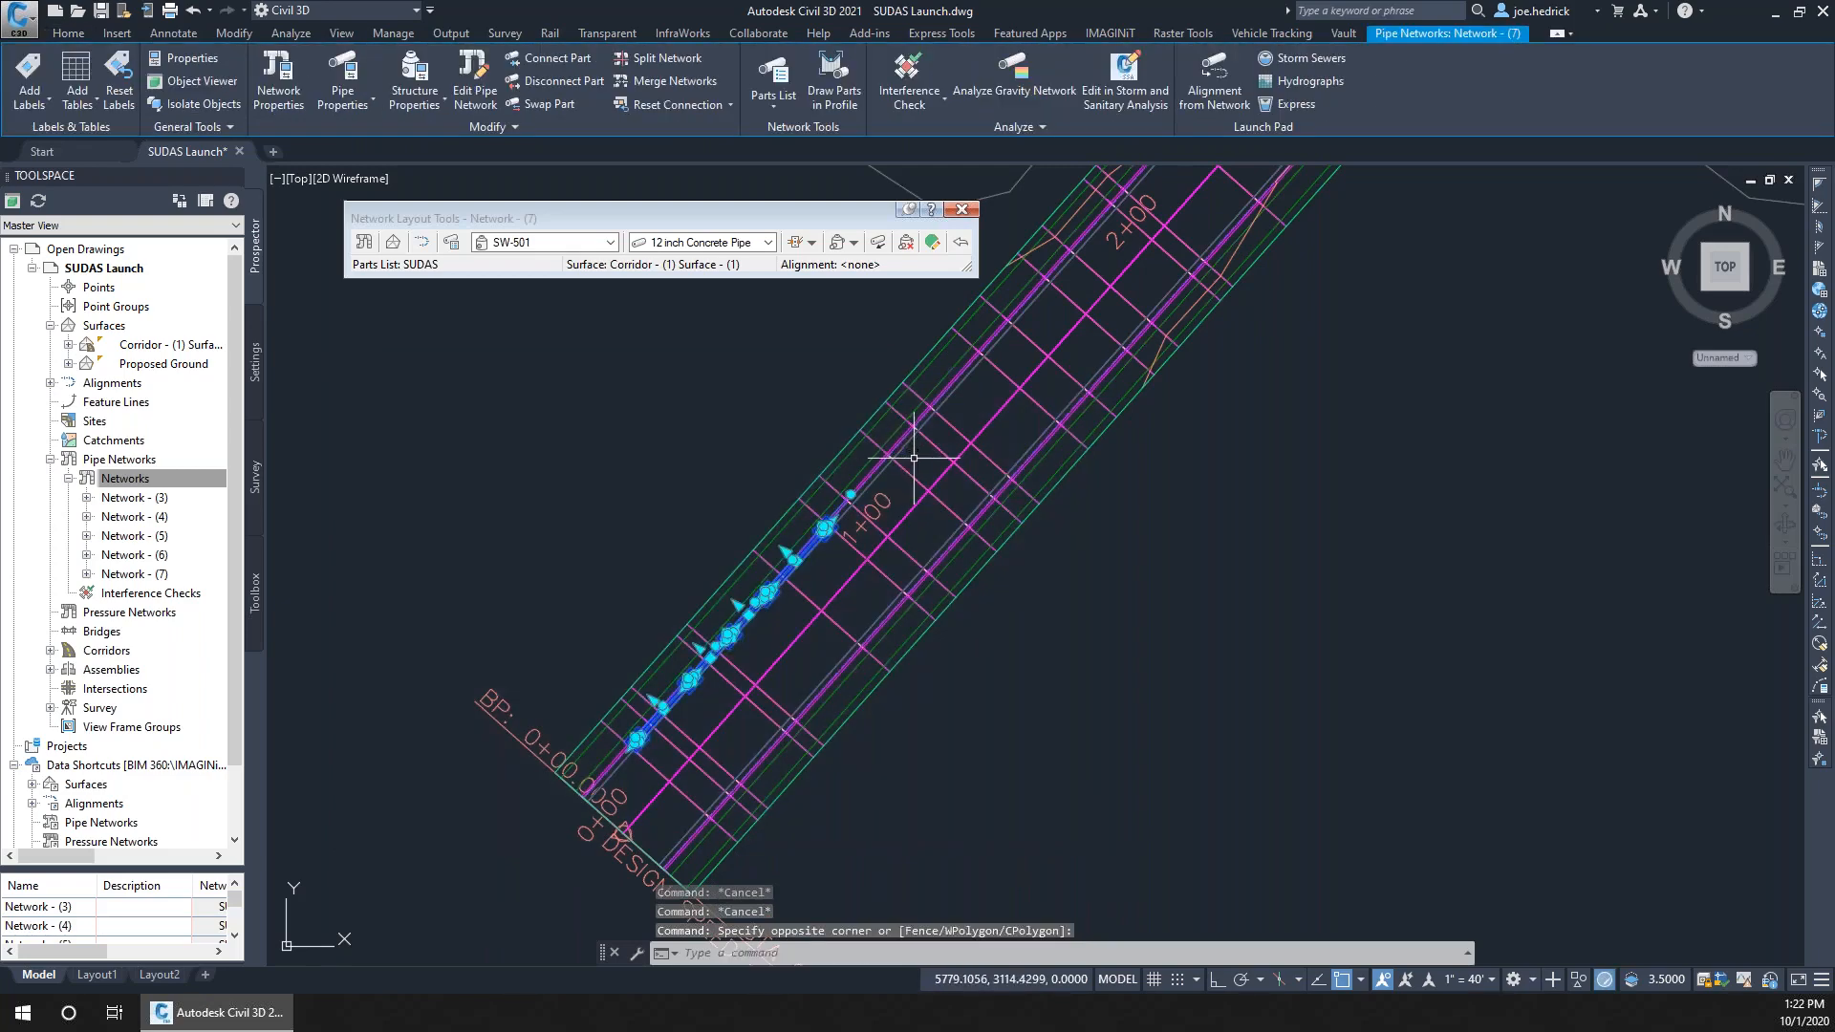
left_click(908, 473)
right_click(912, 475)
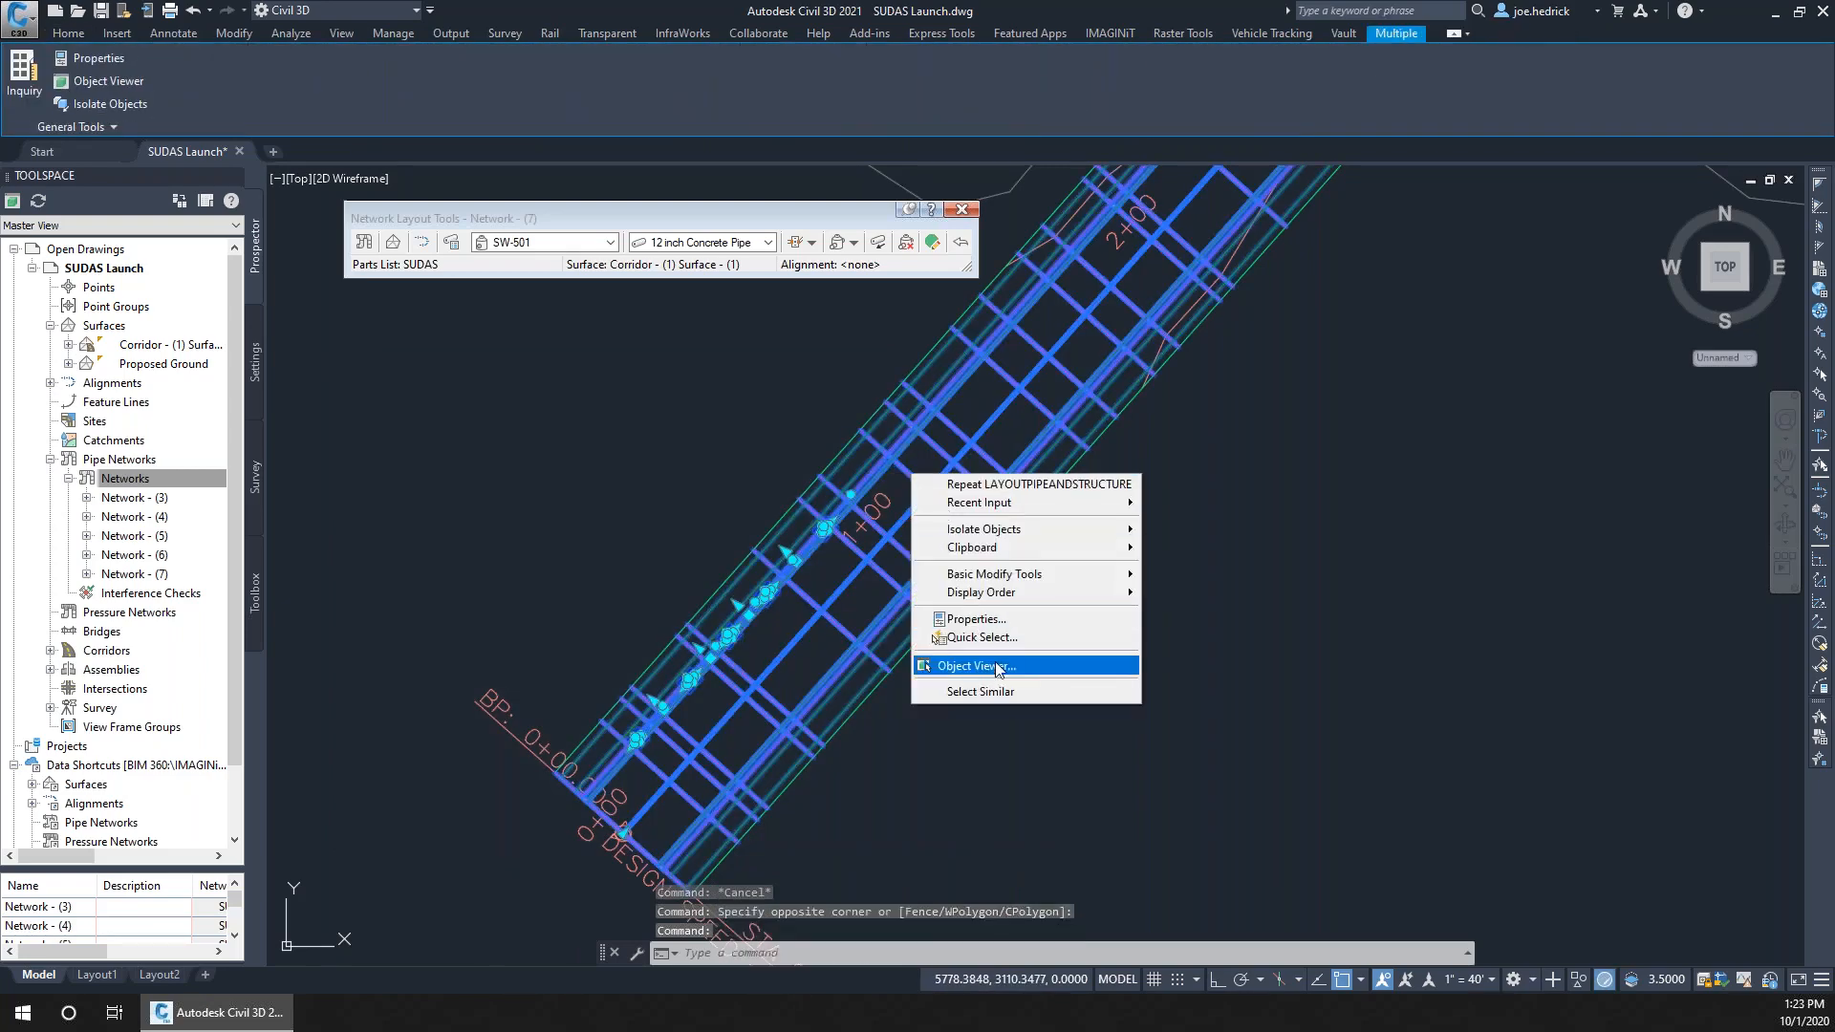
left_click(997, 666)
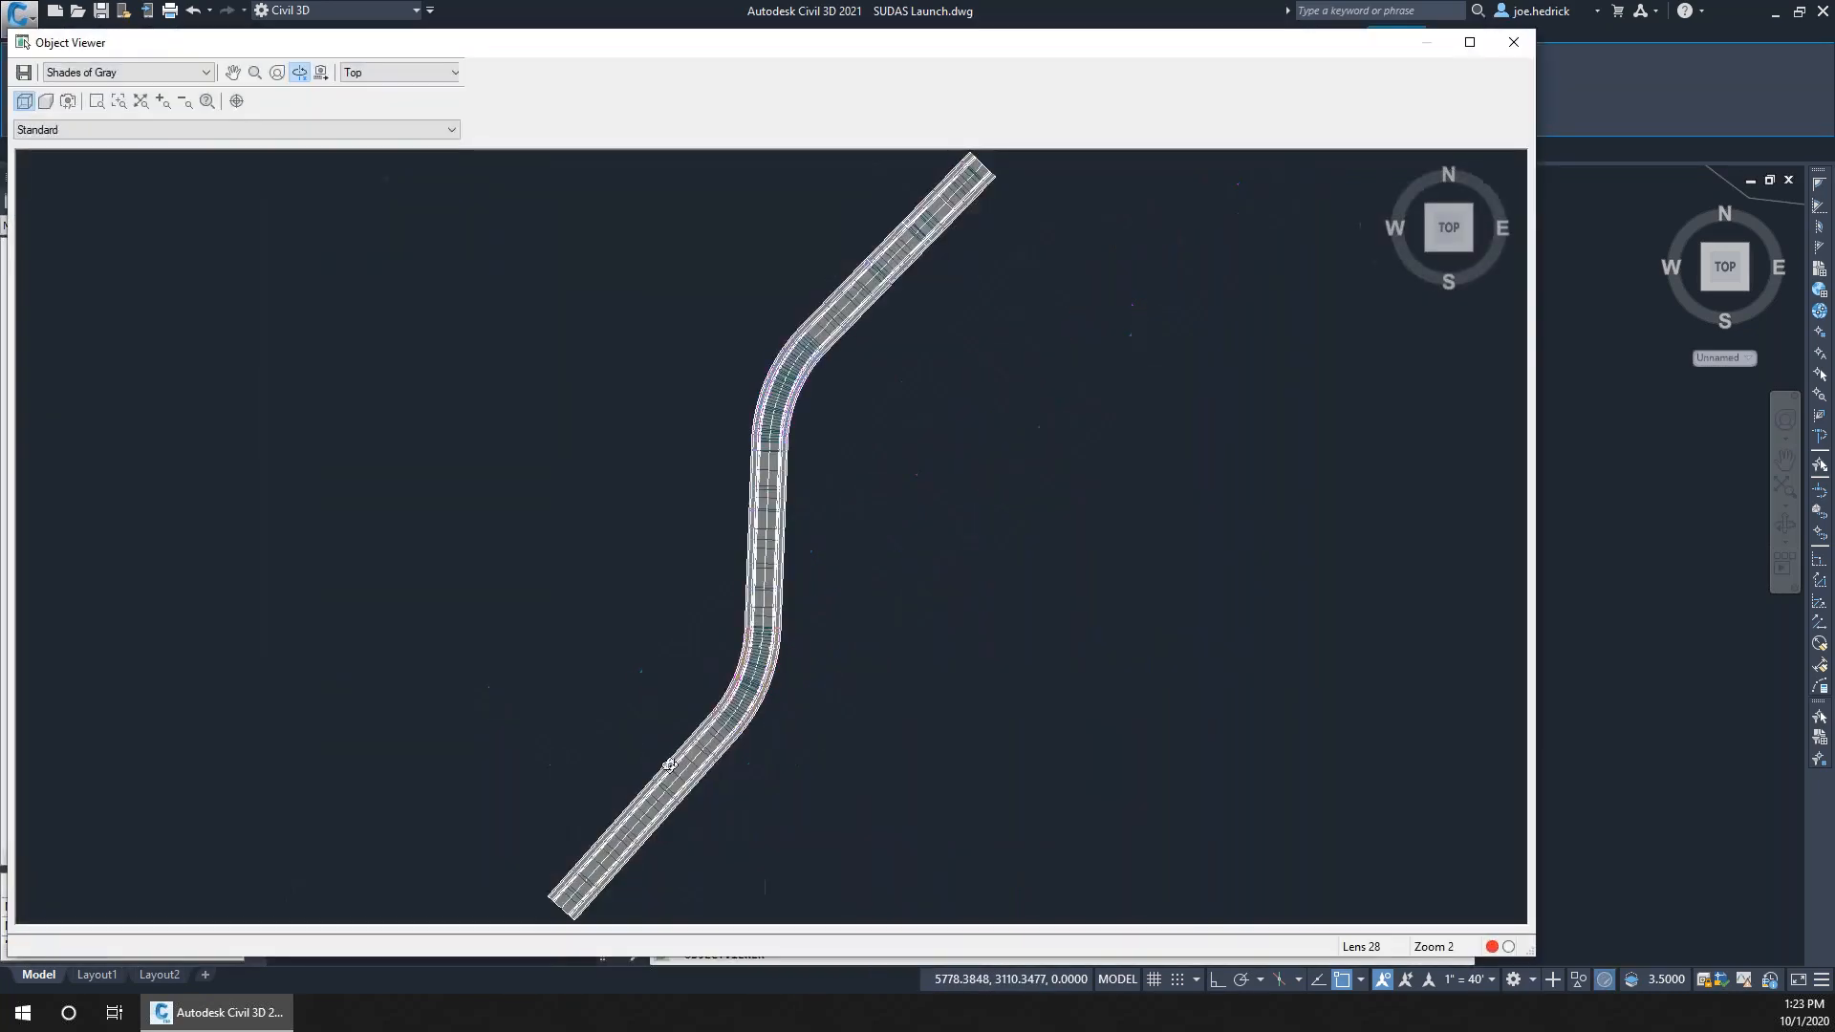
Examine the curb intakes along the start of the corridor in a tilted 3D close-up, and close the Object Viewer
left_click_drag(669, 764, 704, 360)
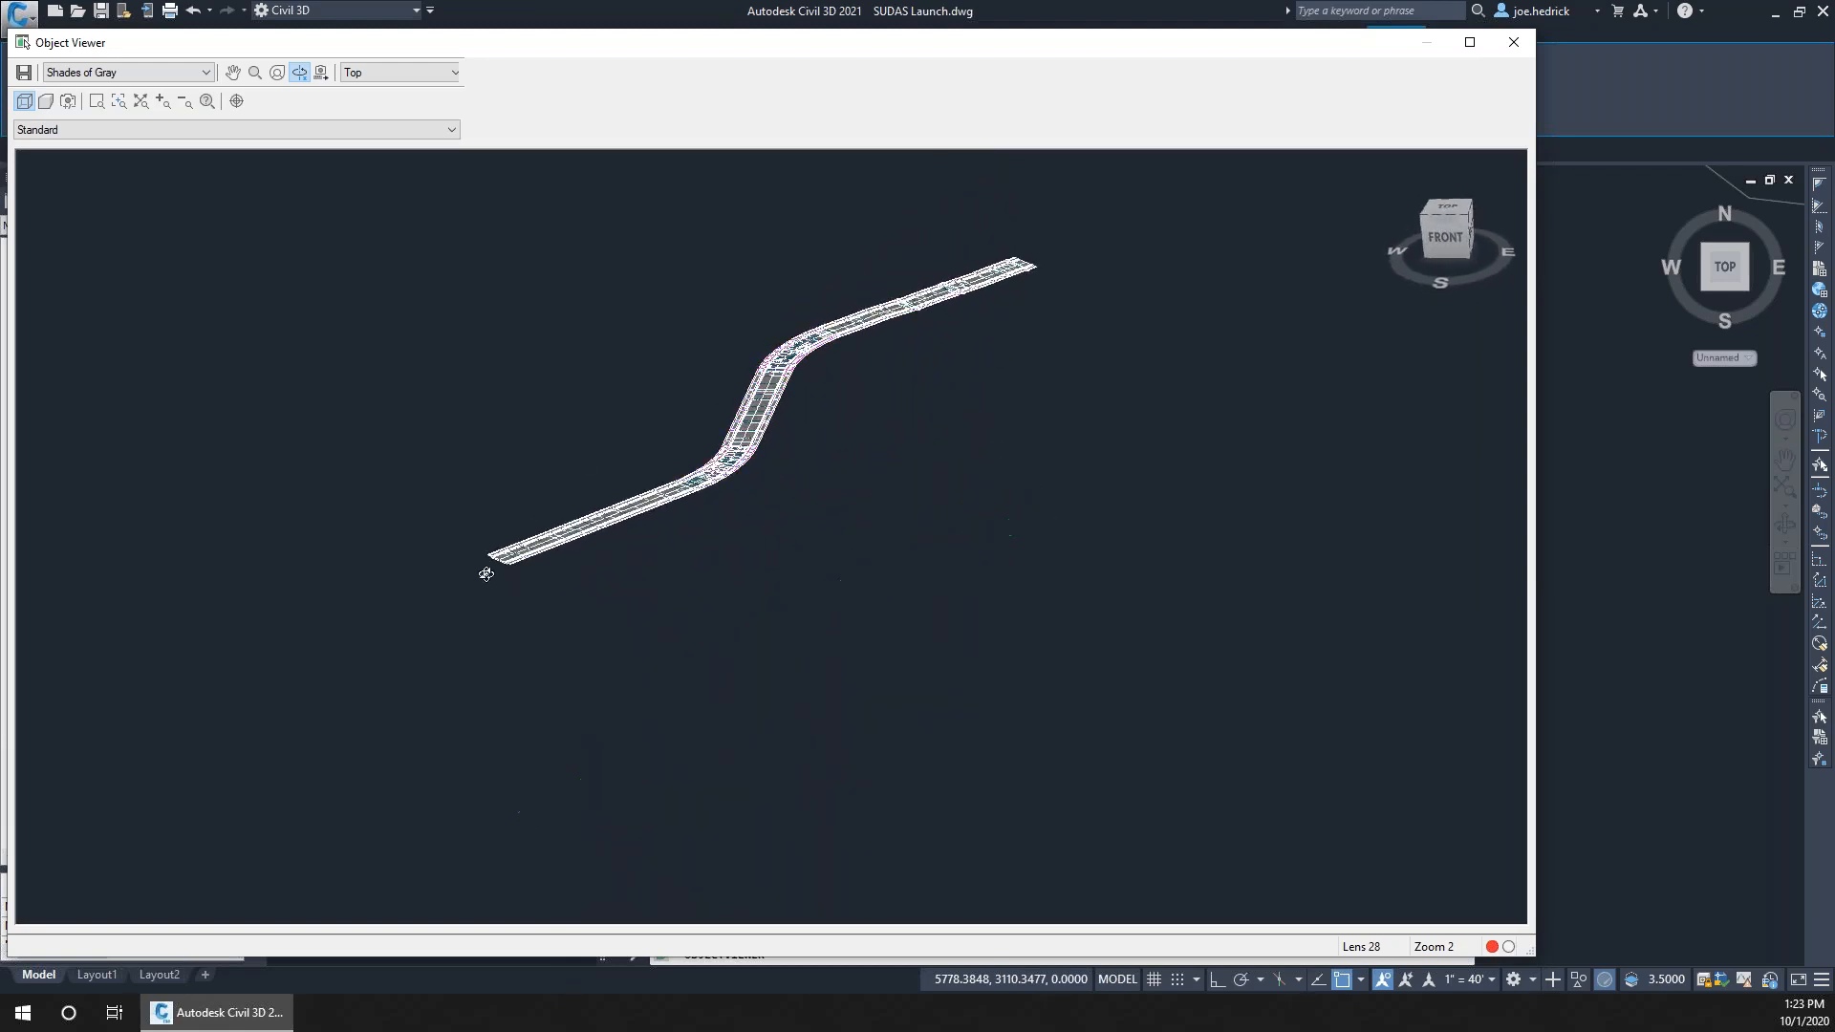
scroll(484, 575, "up", 6)
middle_click_drag(261, 507, 1241, 511)
middle_click_drag(373, 717, 935, 579)
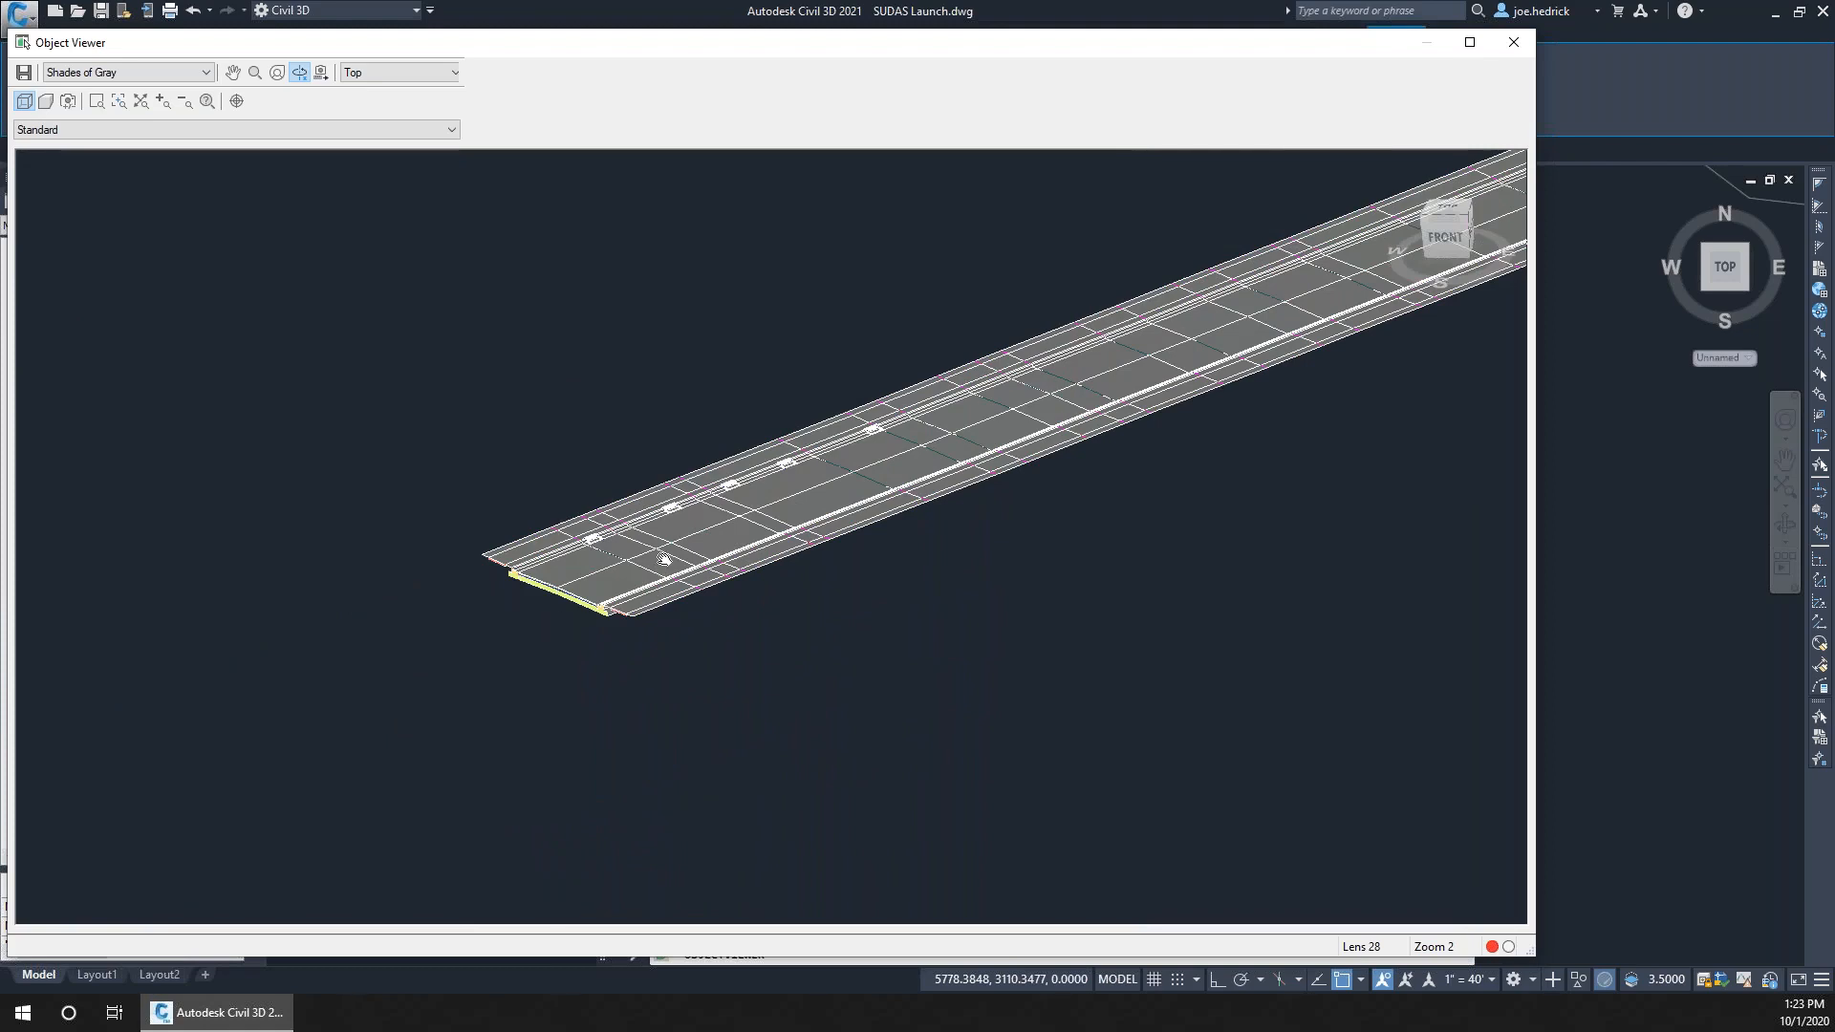
scroll(669, 559, "up", 1)
scroll(728, 504, "up", 2)
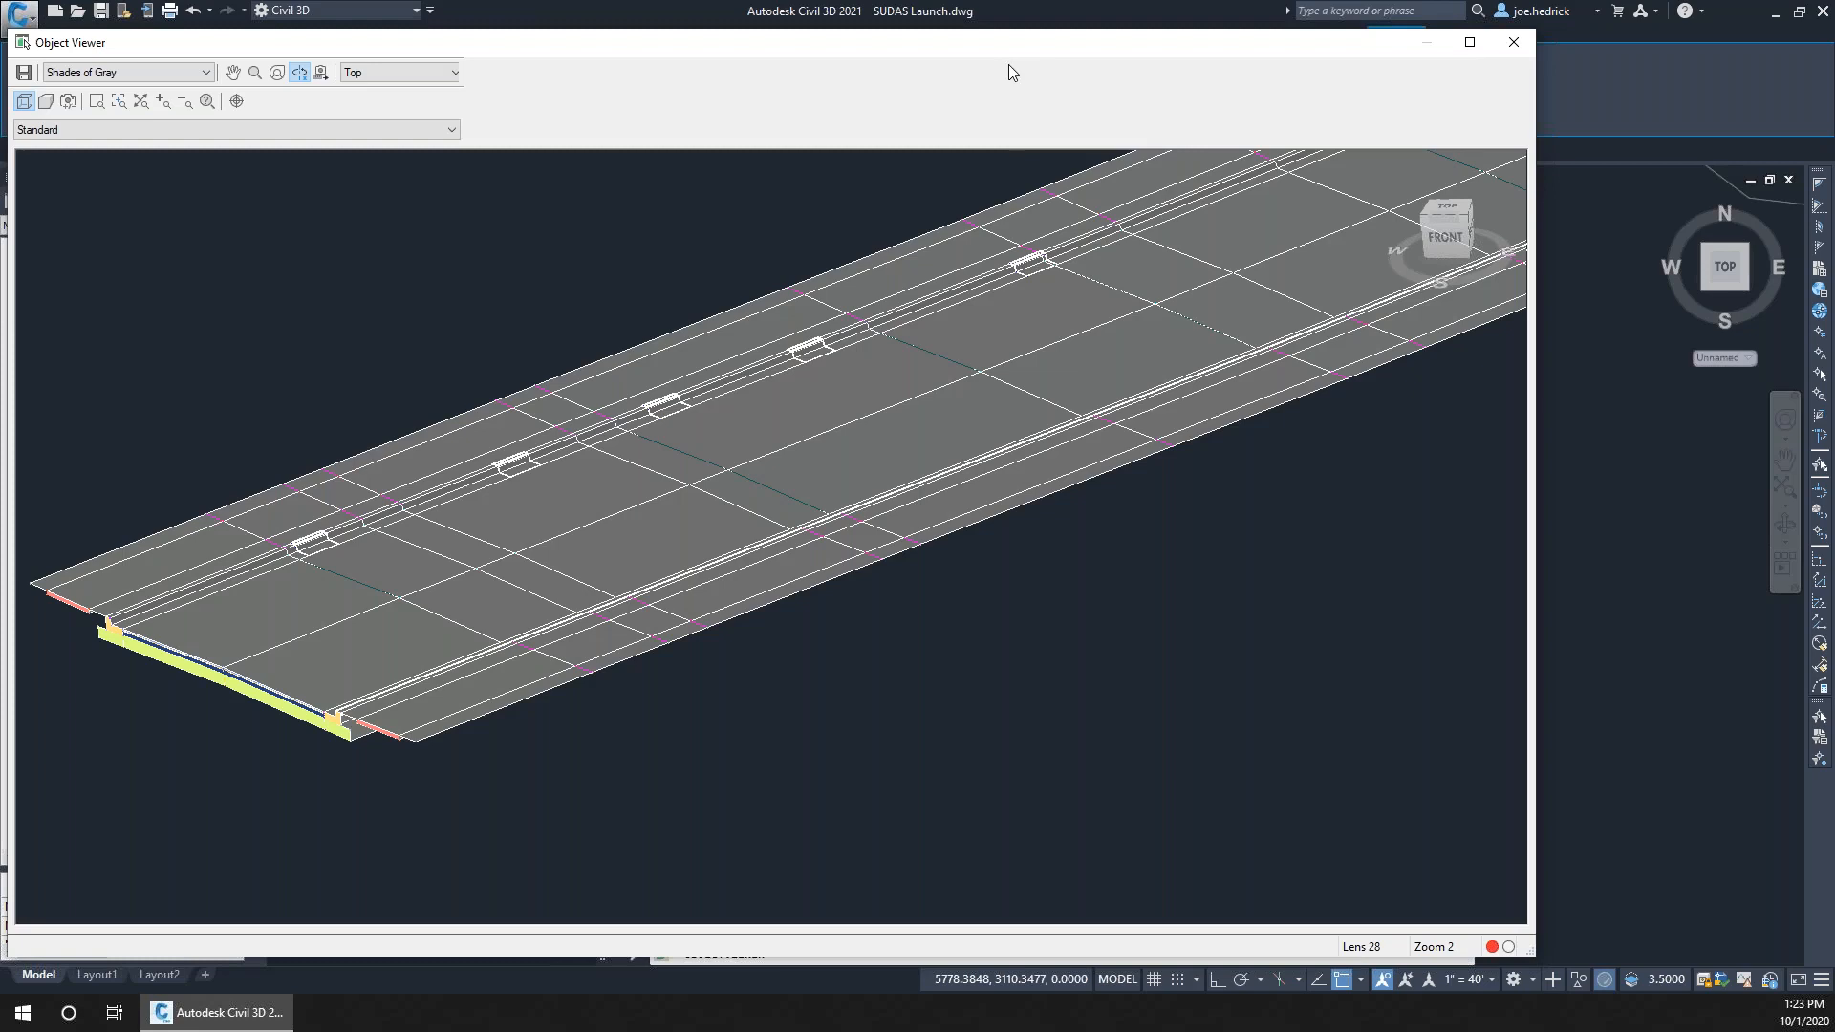
left_click(1513, 42)
Finish the network layout by closing the Network Layout Tools, with the whole corridor in view
scroll(1122, 622, "down", 8)
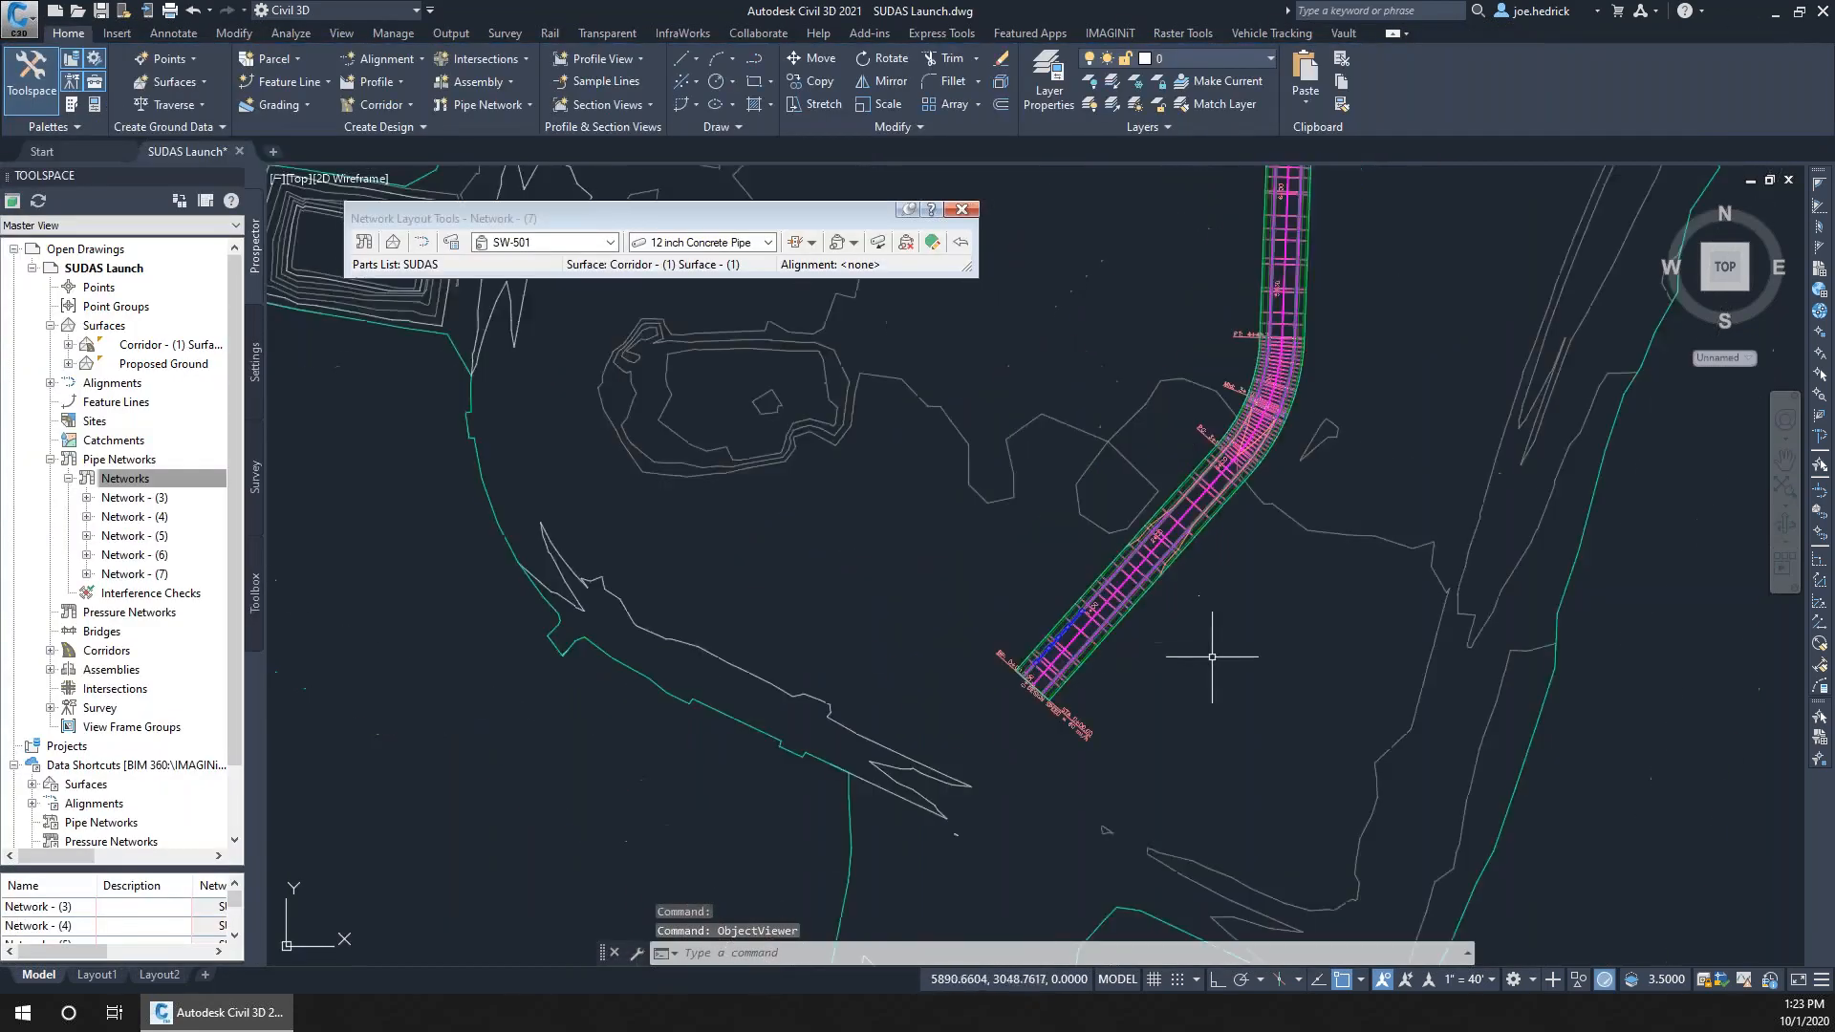
middle_click_drag(1224, 664, 544, 680)
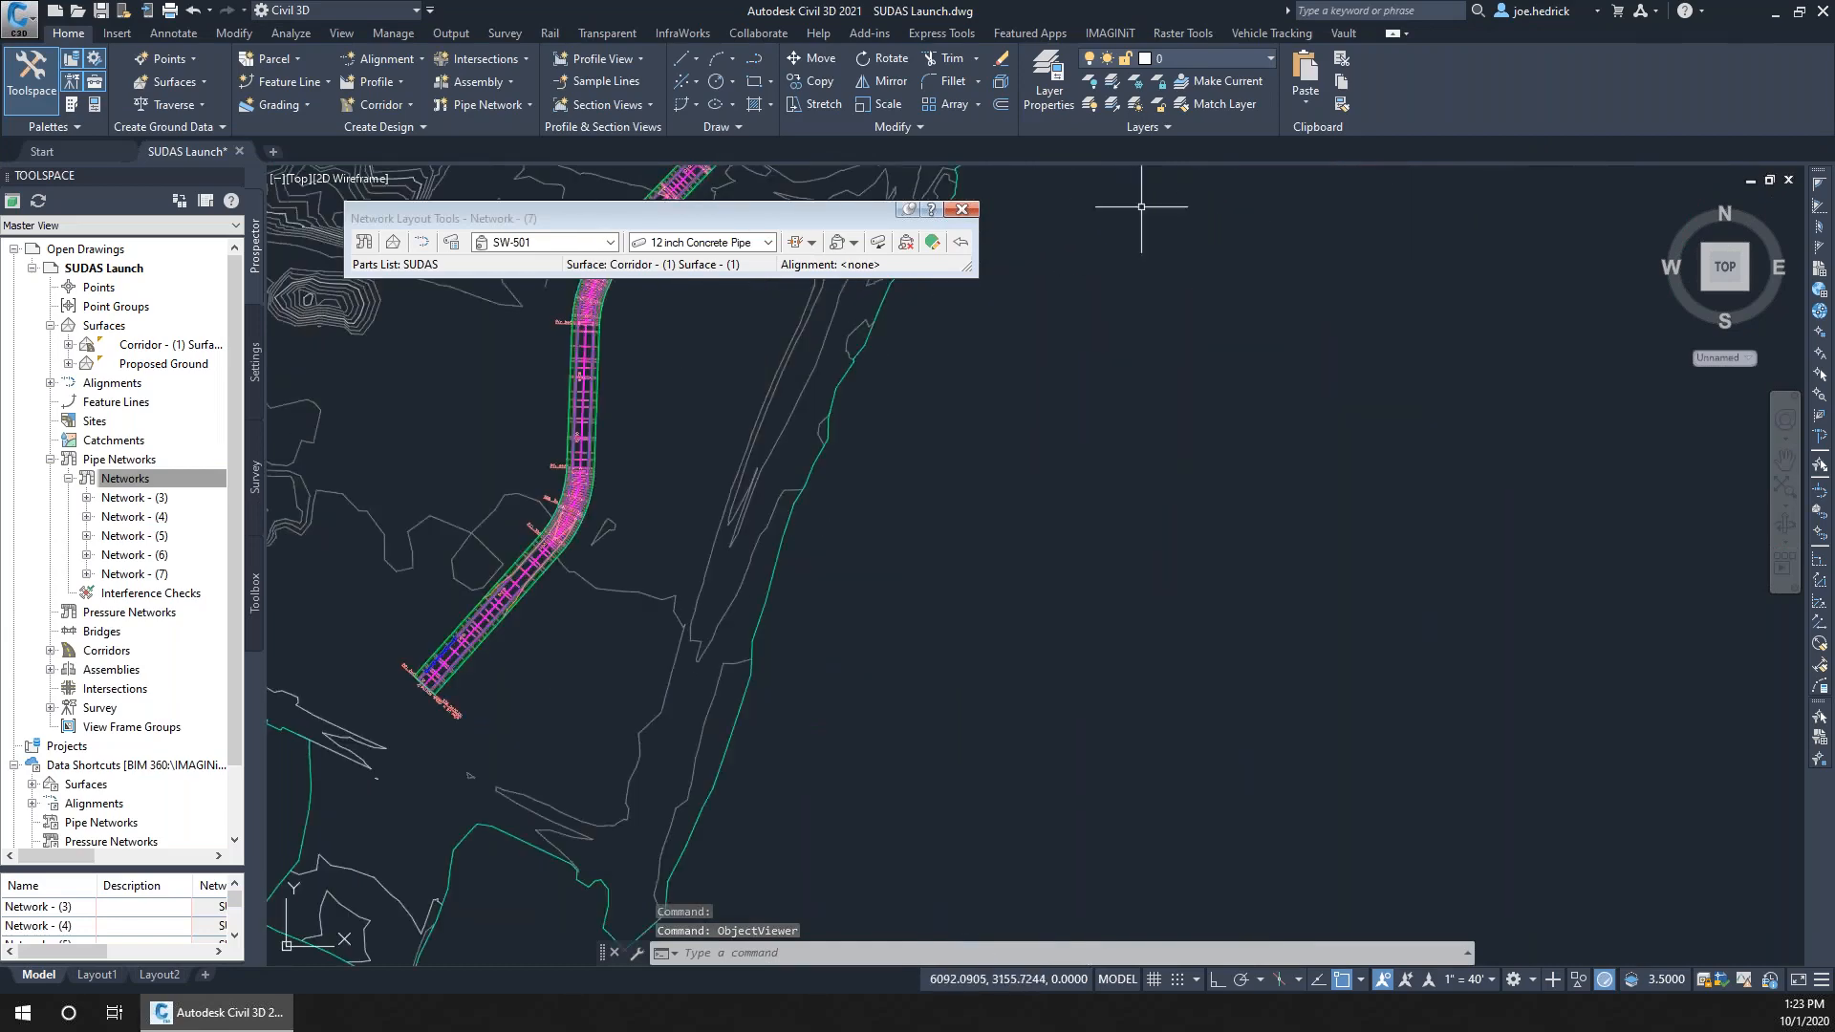
left_click(965, 209)
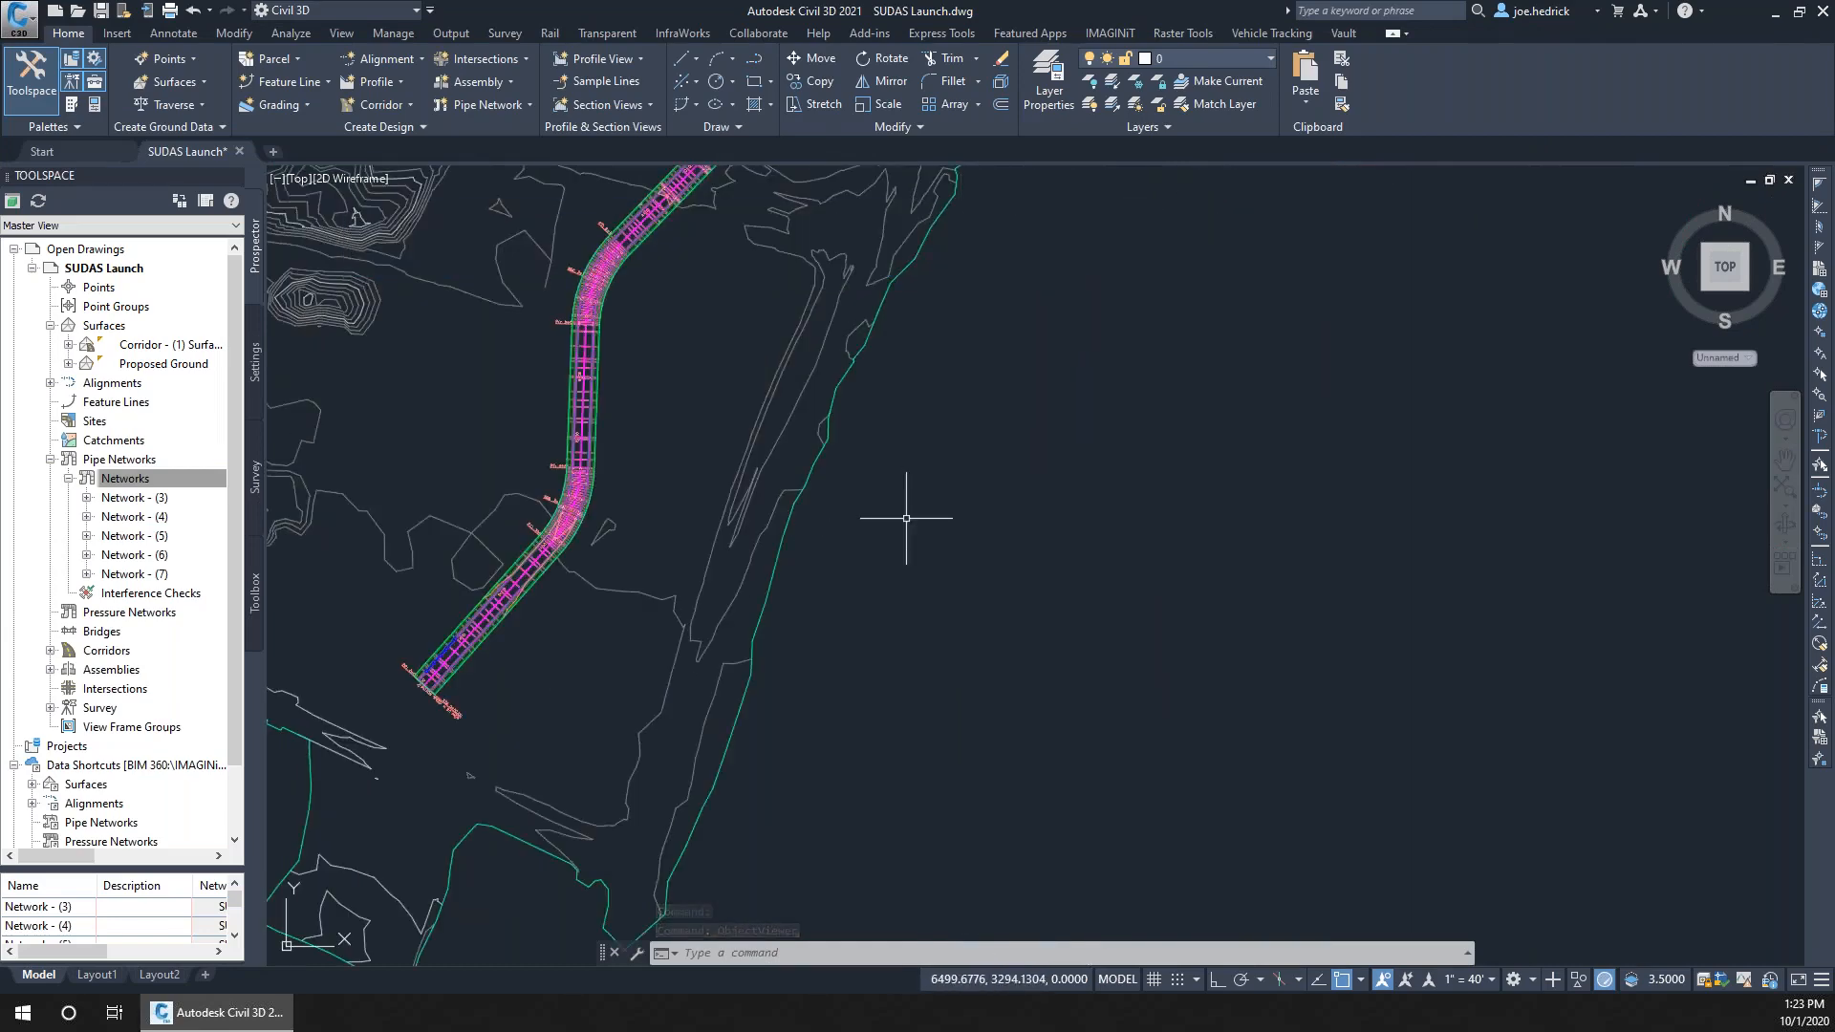
scroll(907, 517, "down", 2)
middle_click_drag(813, 541, 1011, 614)
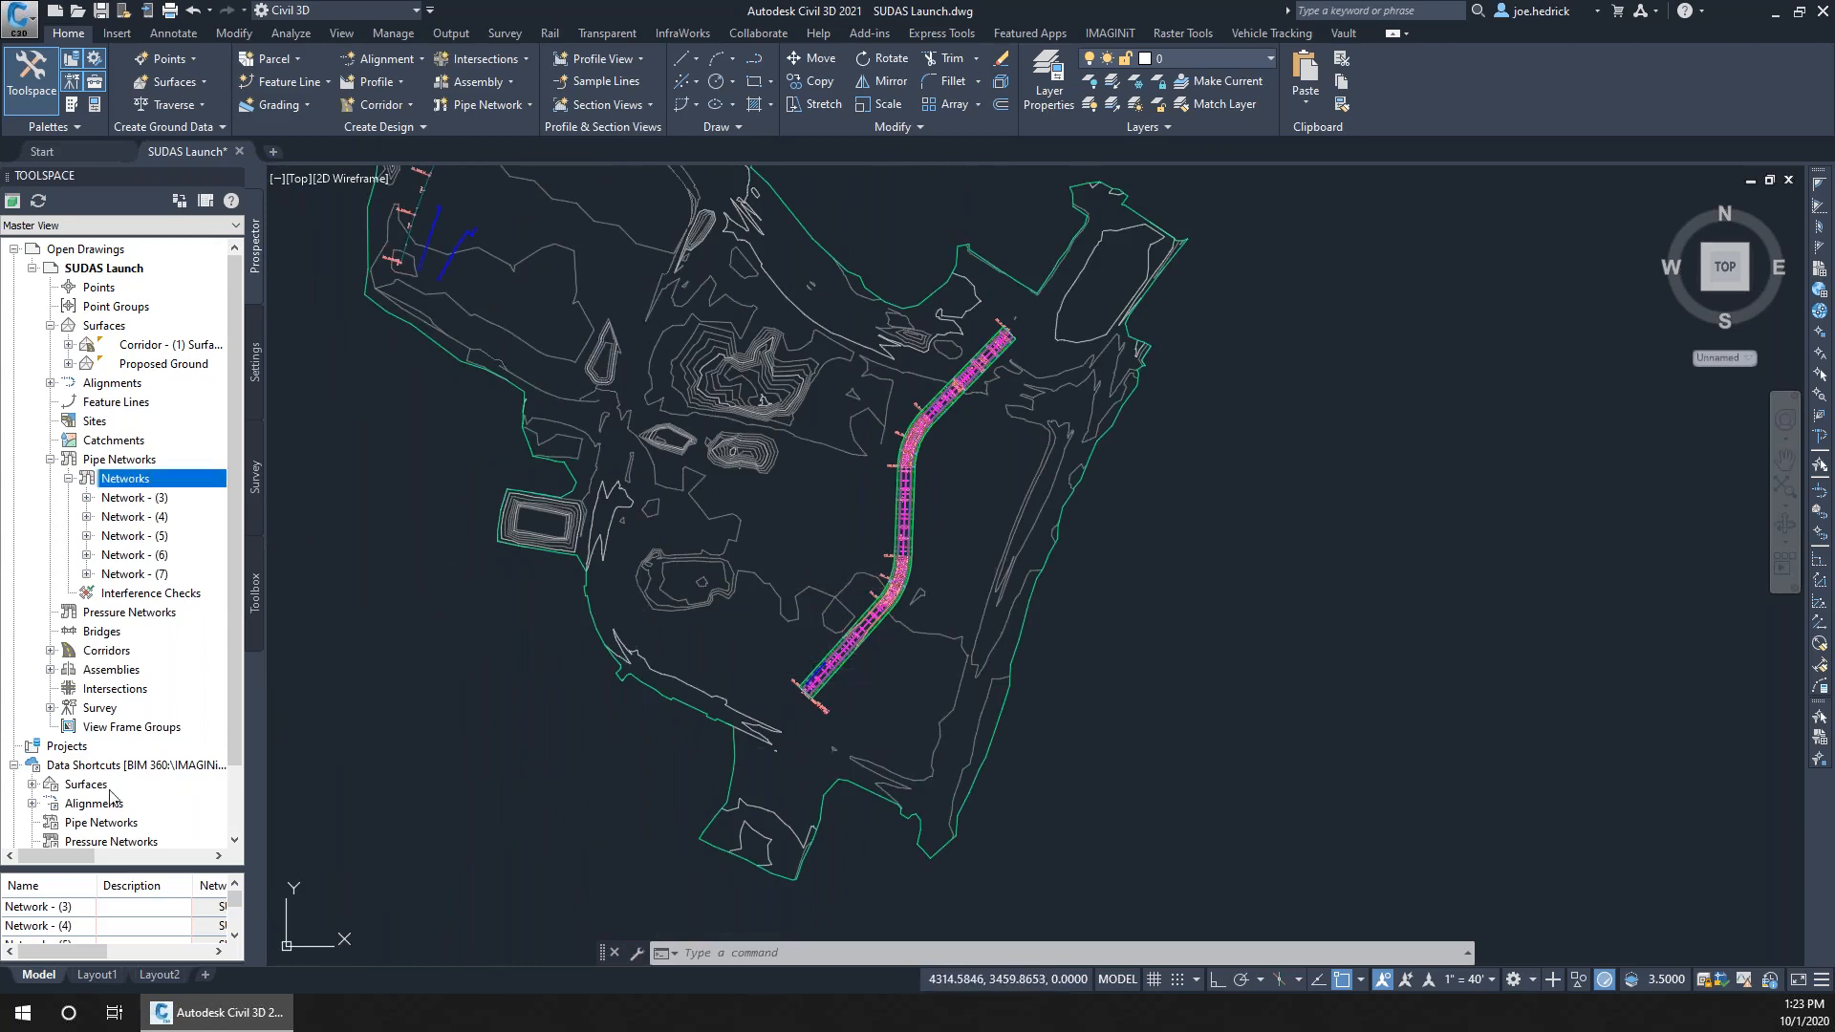
Examine the pay items assigned to the SW-301, SW-501 and SW-506 structures in the SUDAS parts list, and close it without saving
left_click(251, 378)
right_click(138, 672)
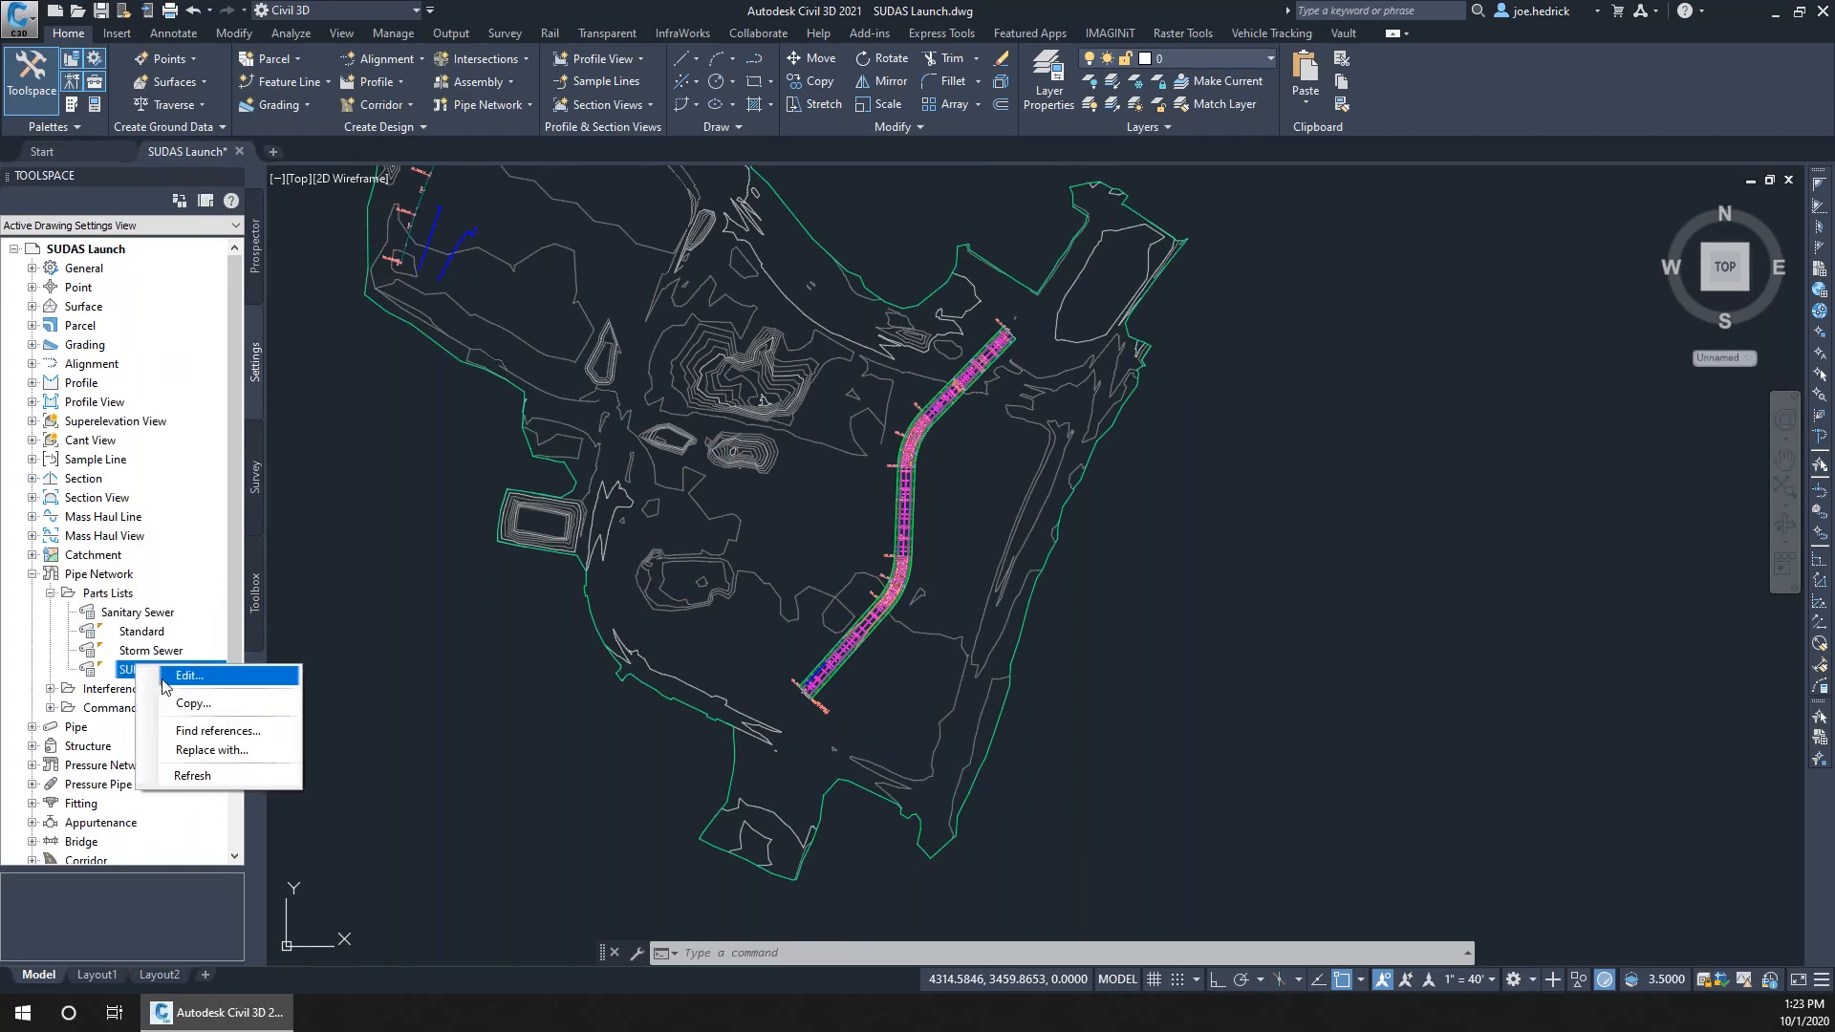
left_click(164, 678)
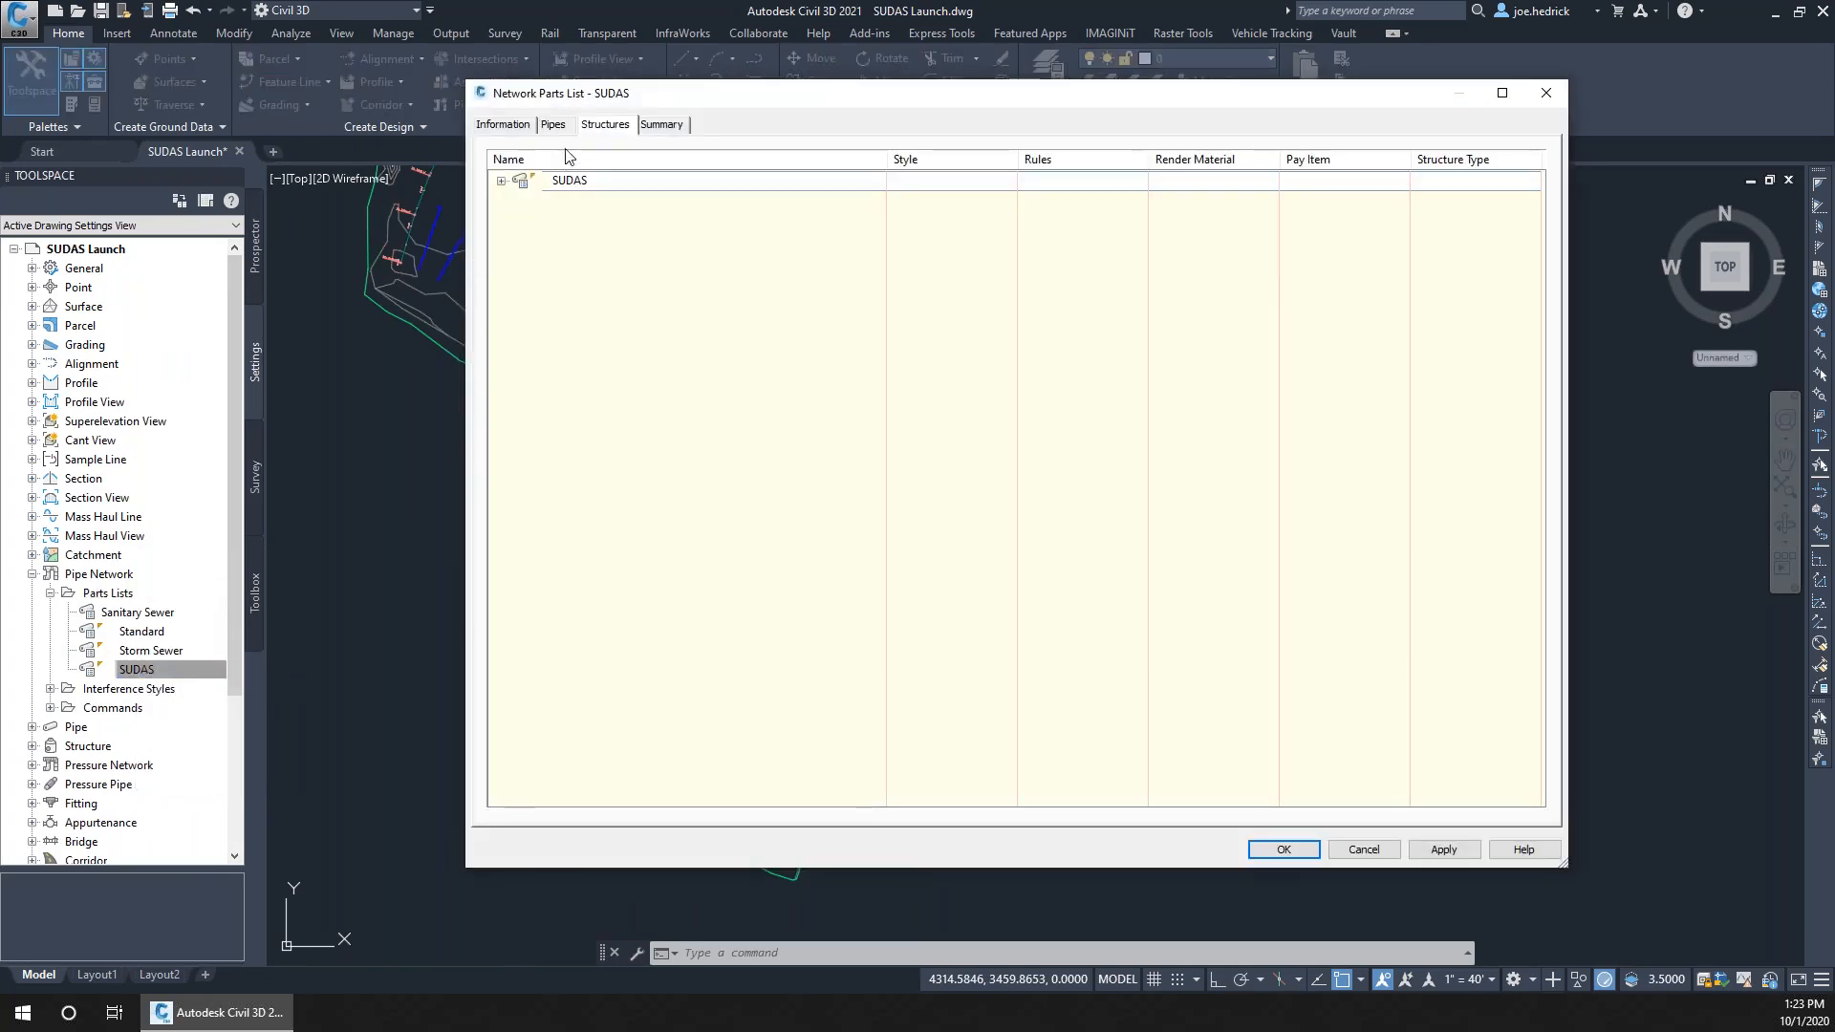
left_click(501, 181)
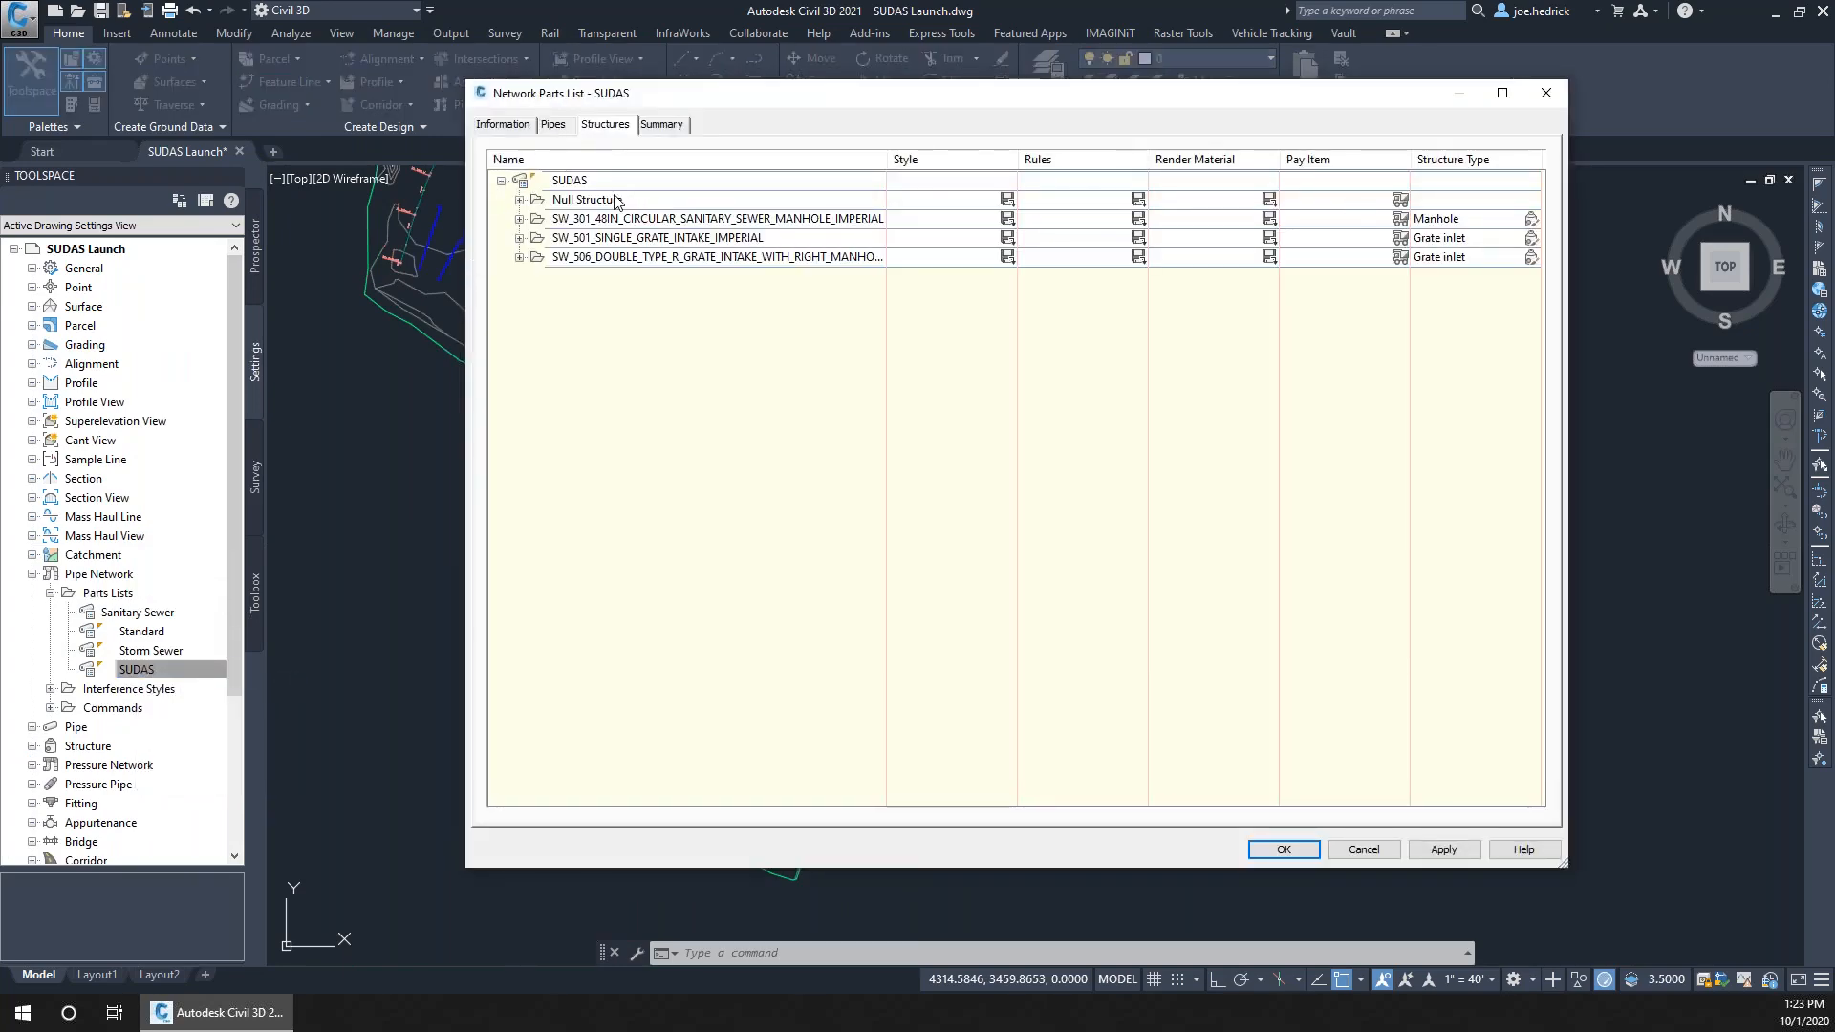
left_click(519, 219)
left_click(519, 257)
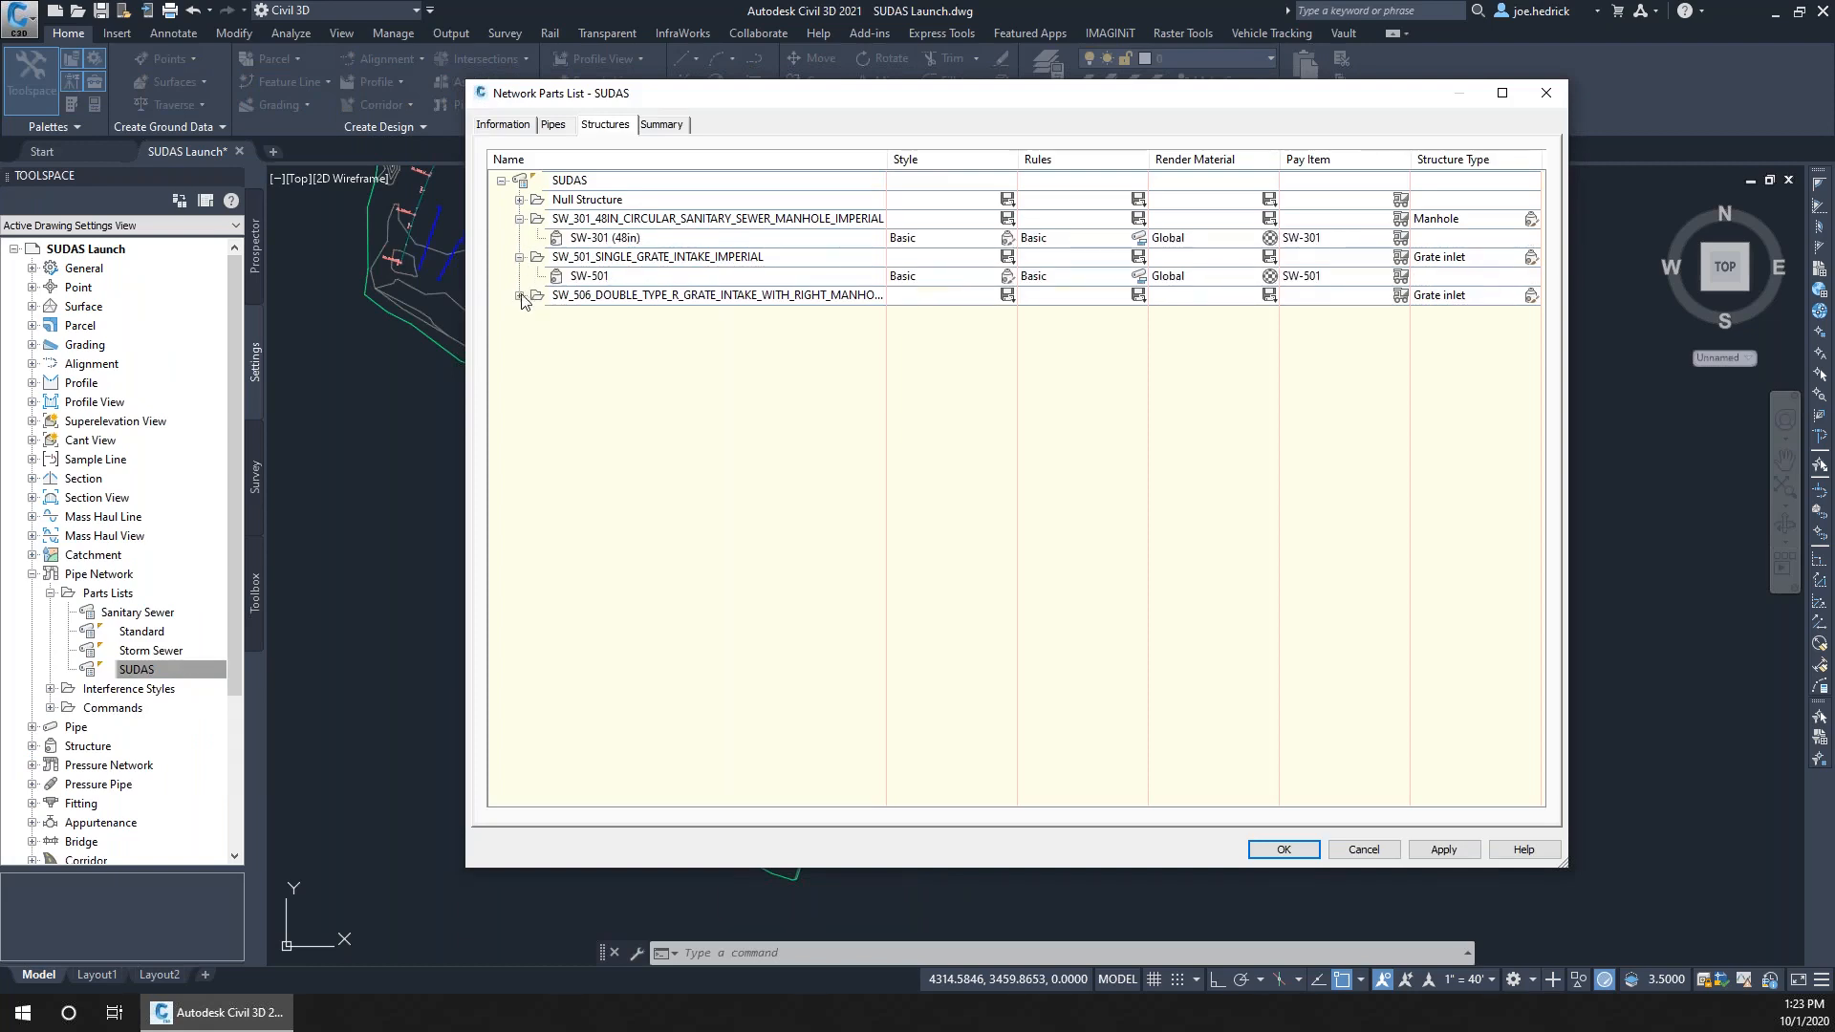
left_click(519, 295)
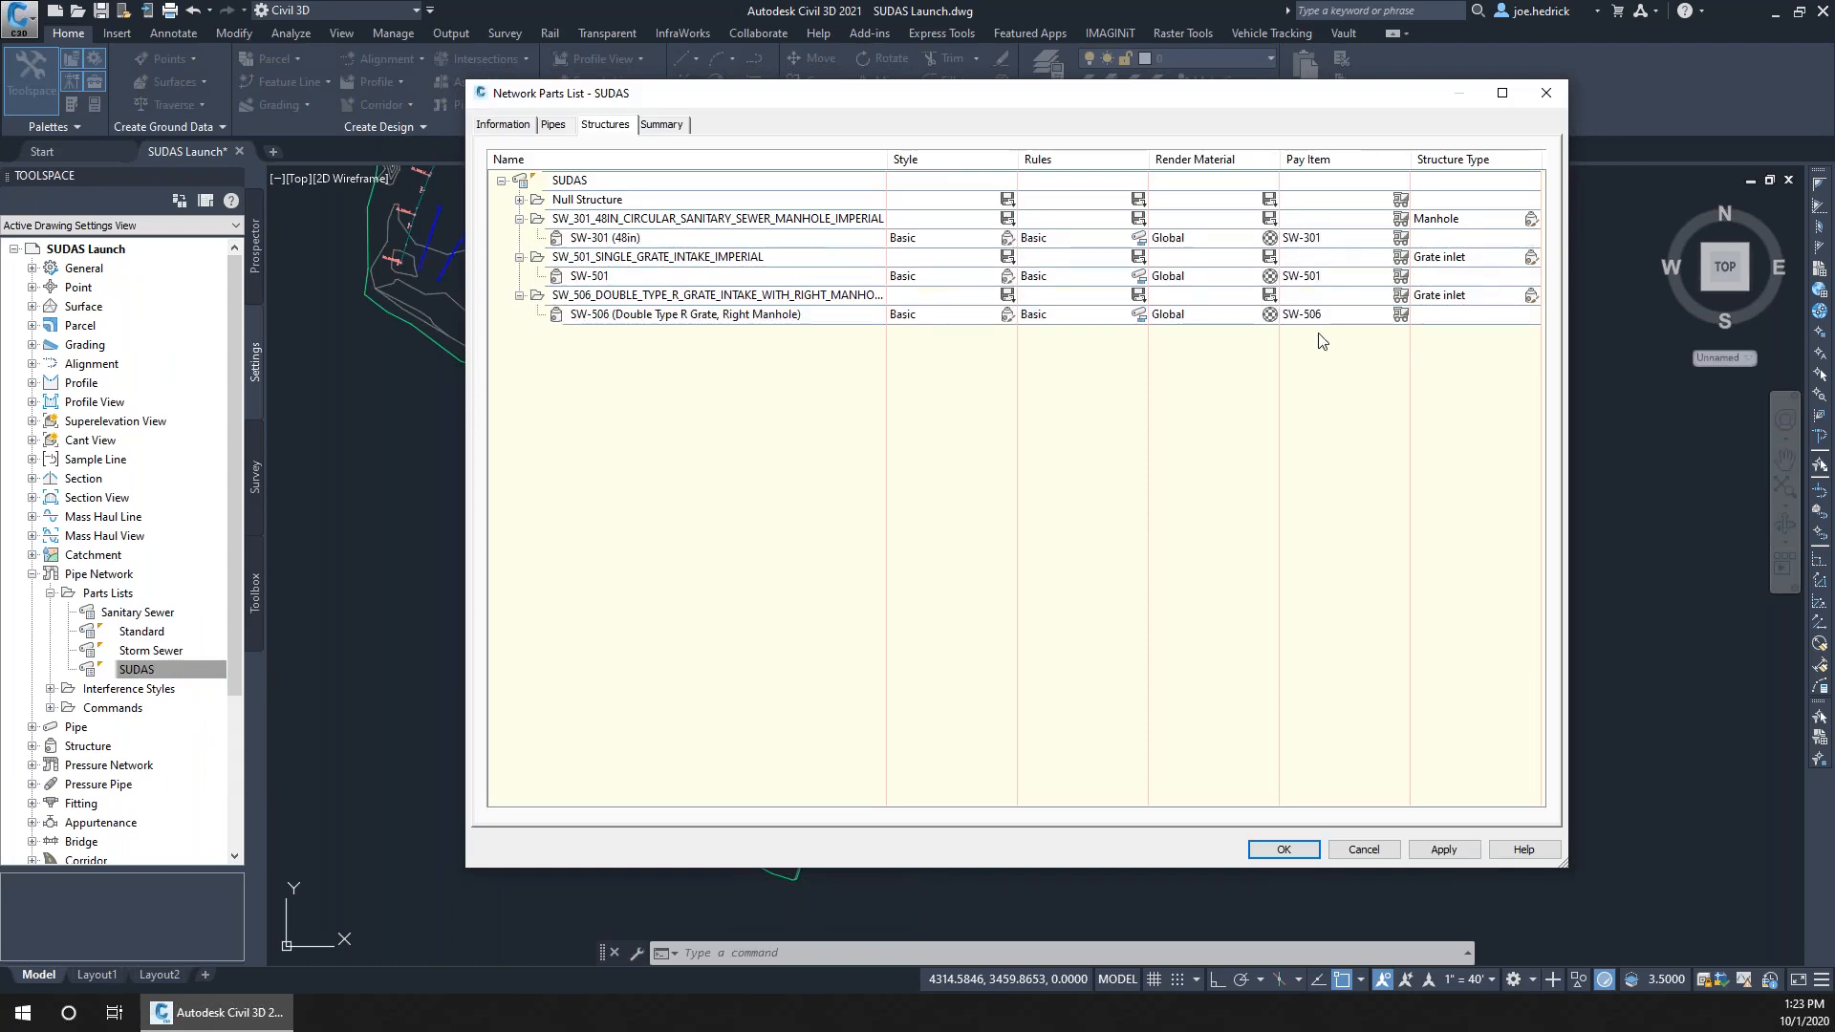
left_click(1364, 851)
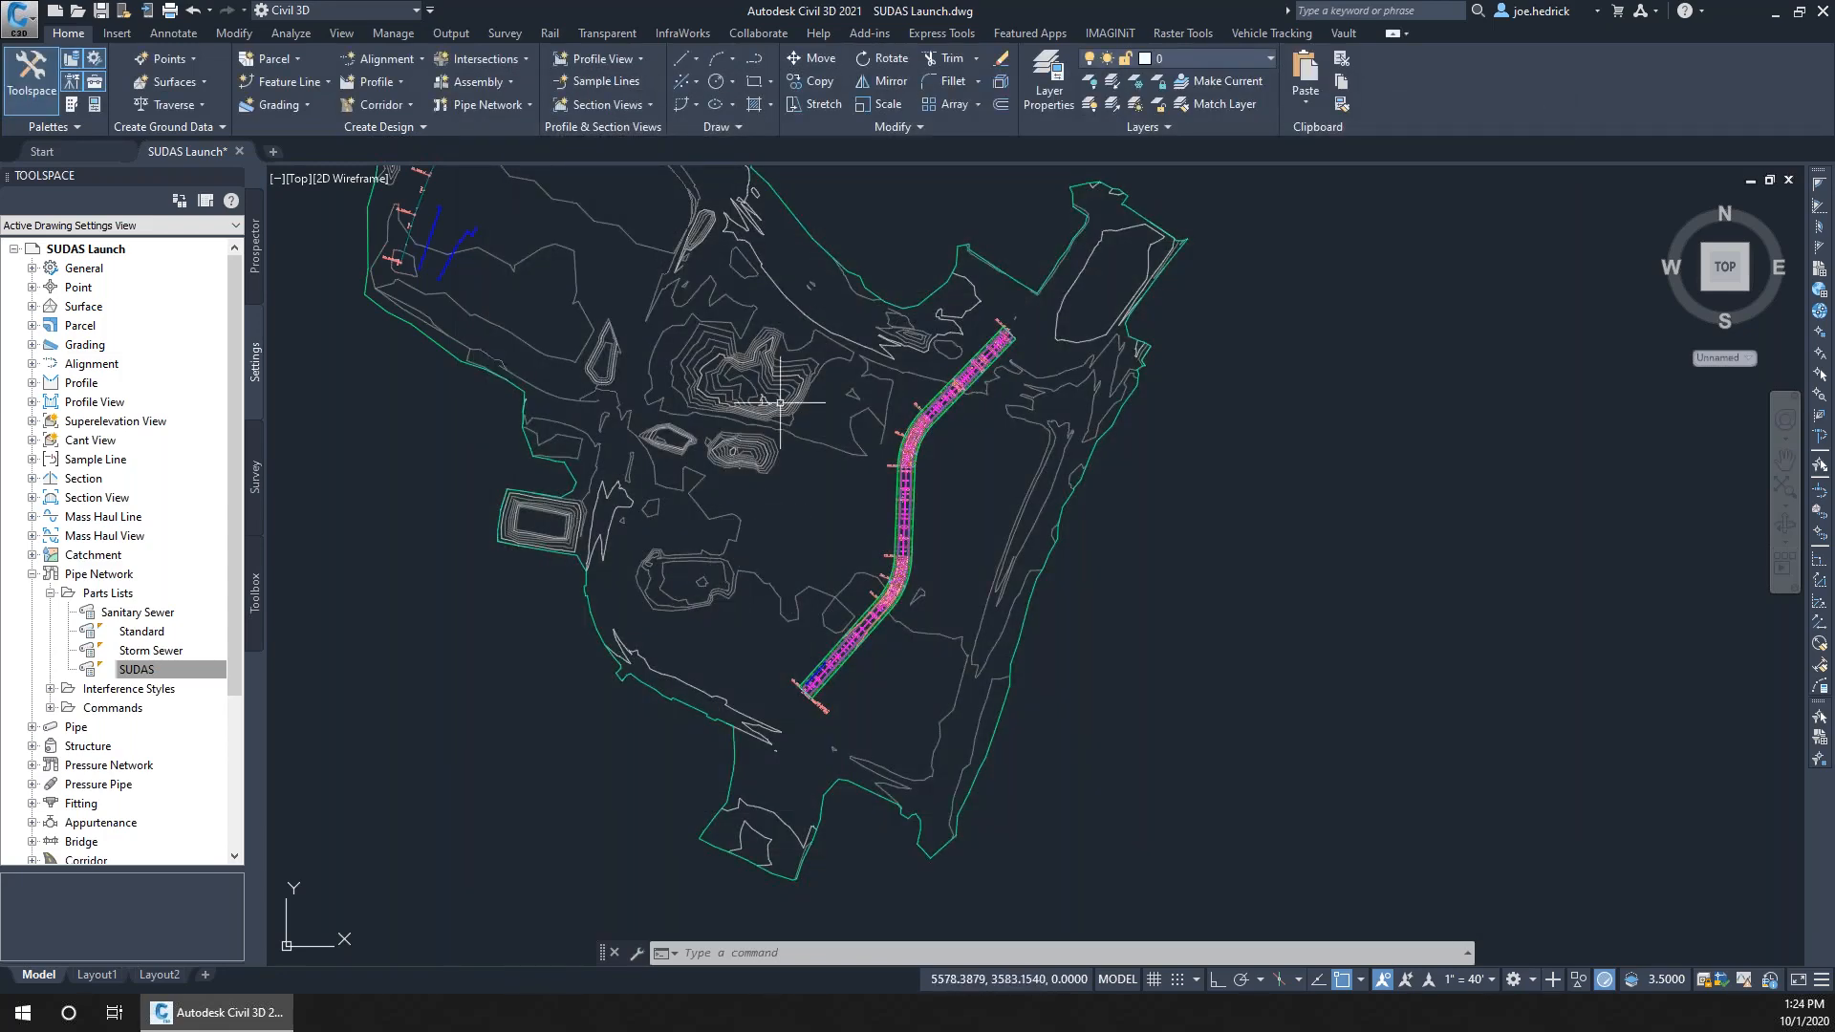
Compute a summary quantity takeoff for the entire drawing, review the pay item report, and close the takeoff
left_click(290, 33)
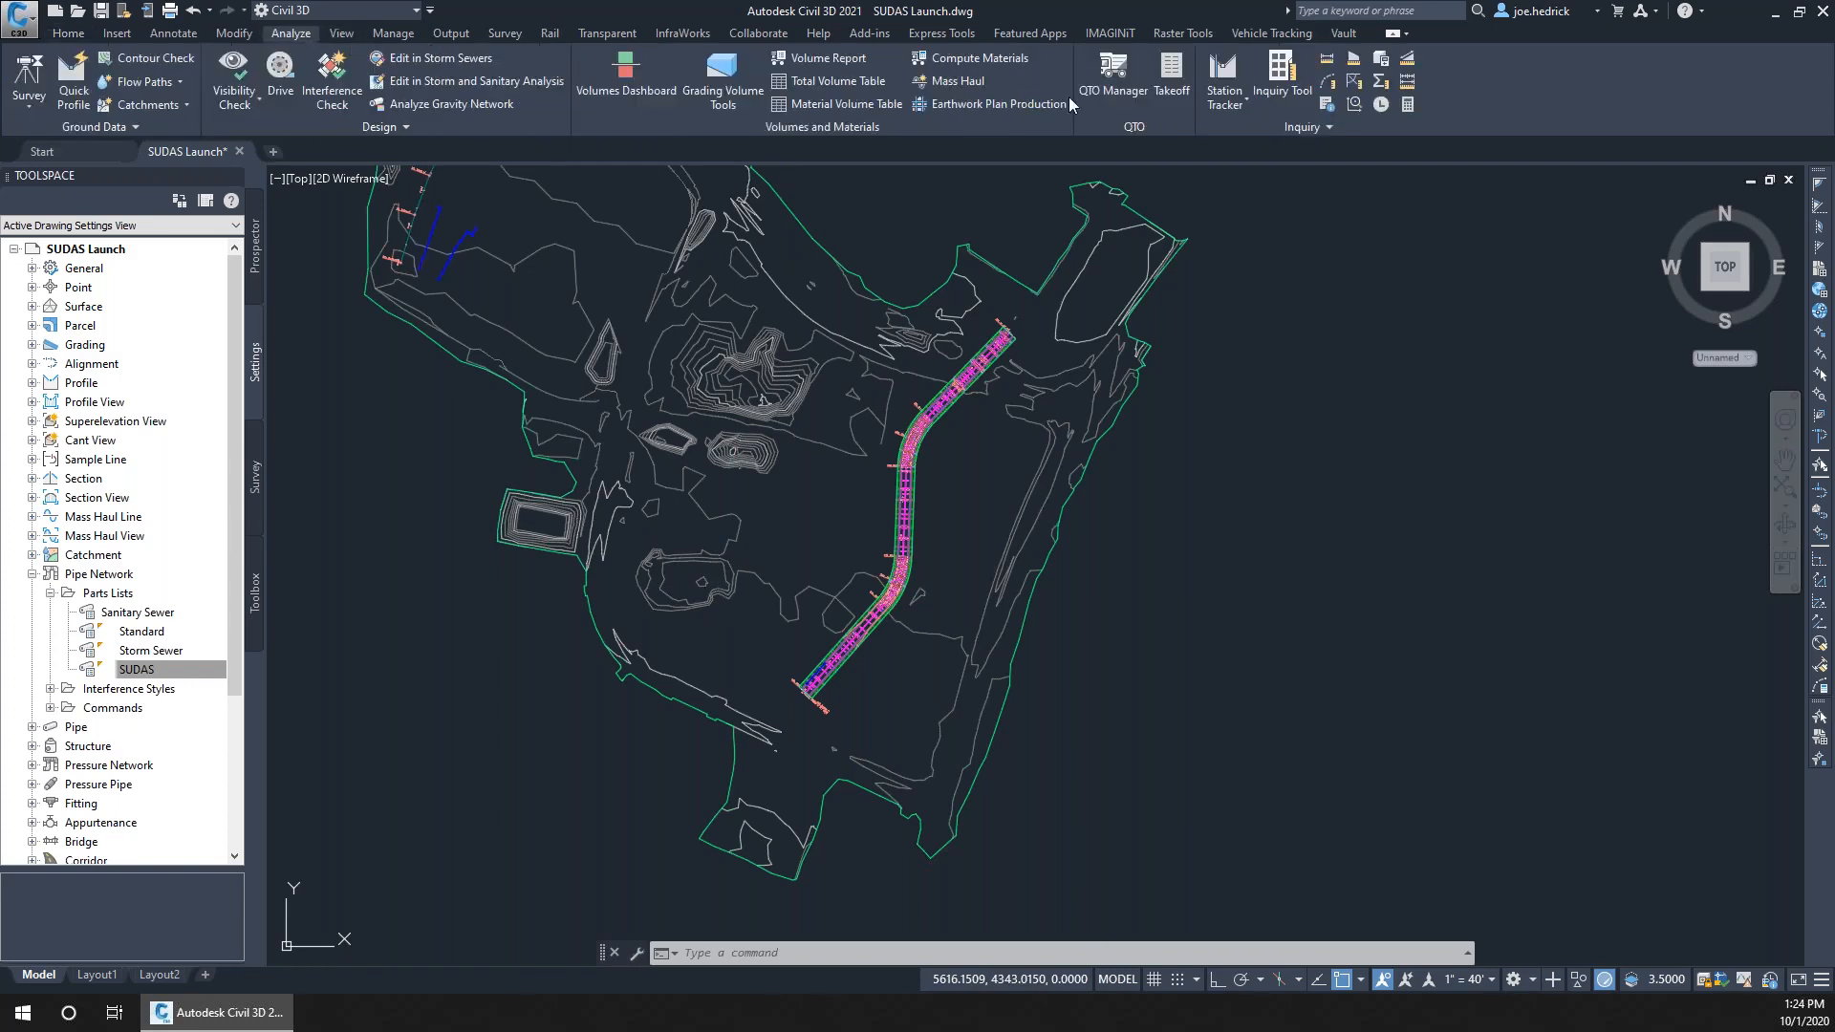
left_click(1174, 77)
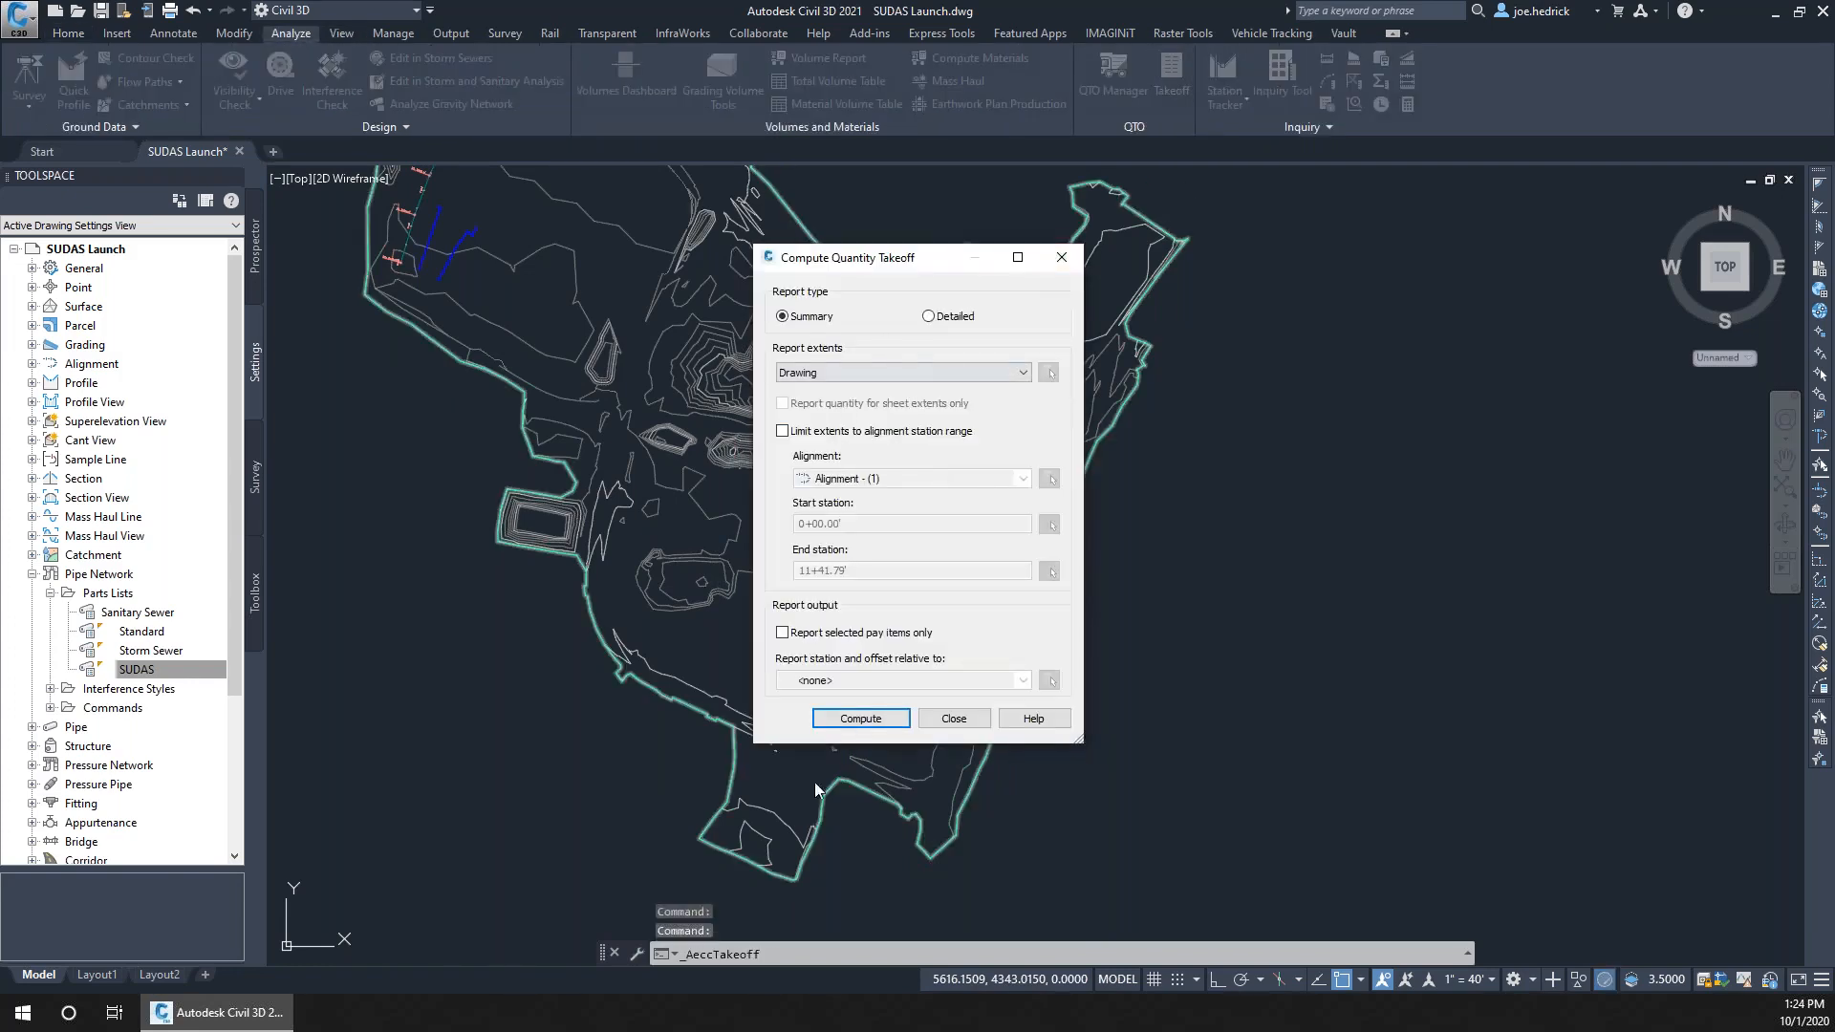
left_click(859, 722)
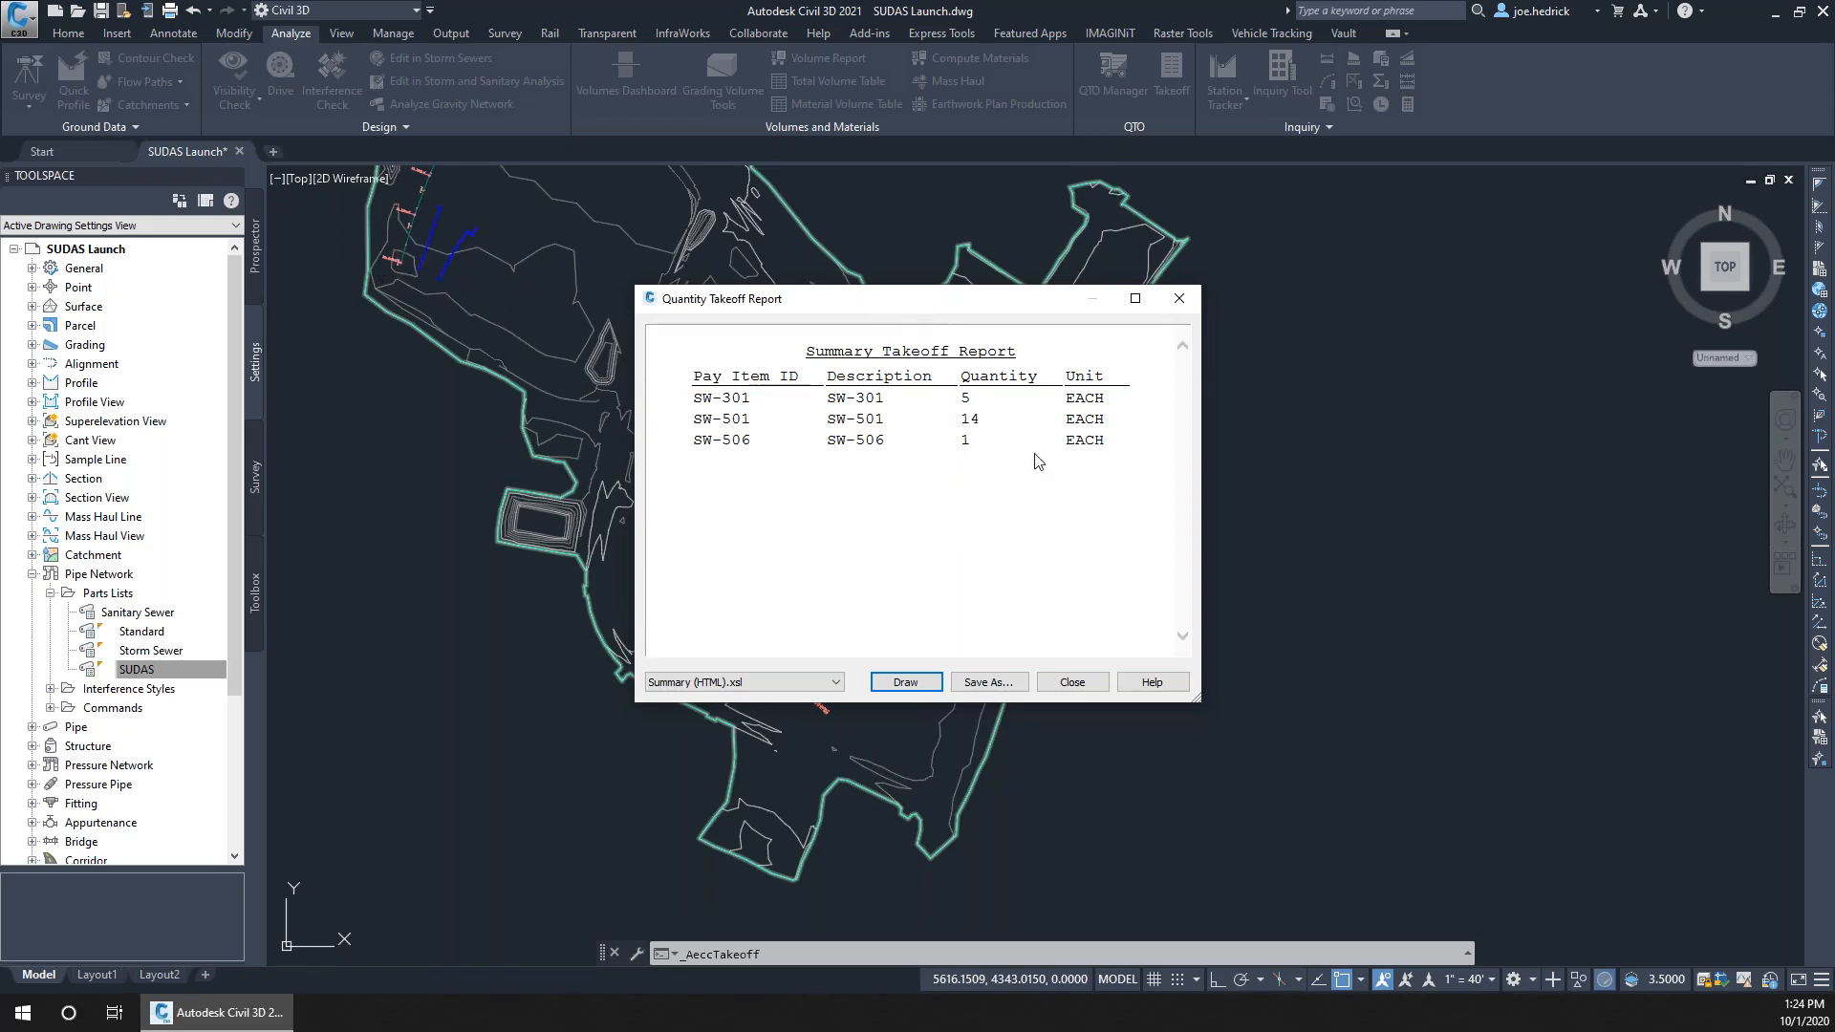
left_click(1182, 296)
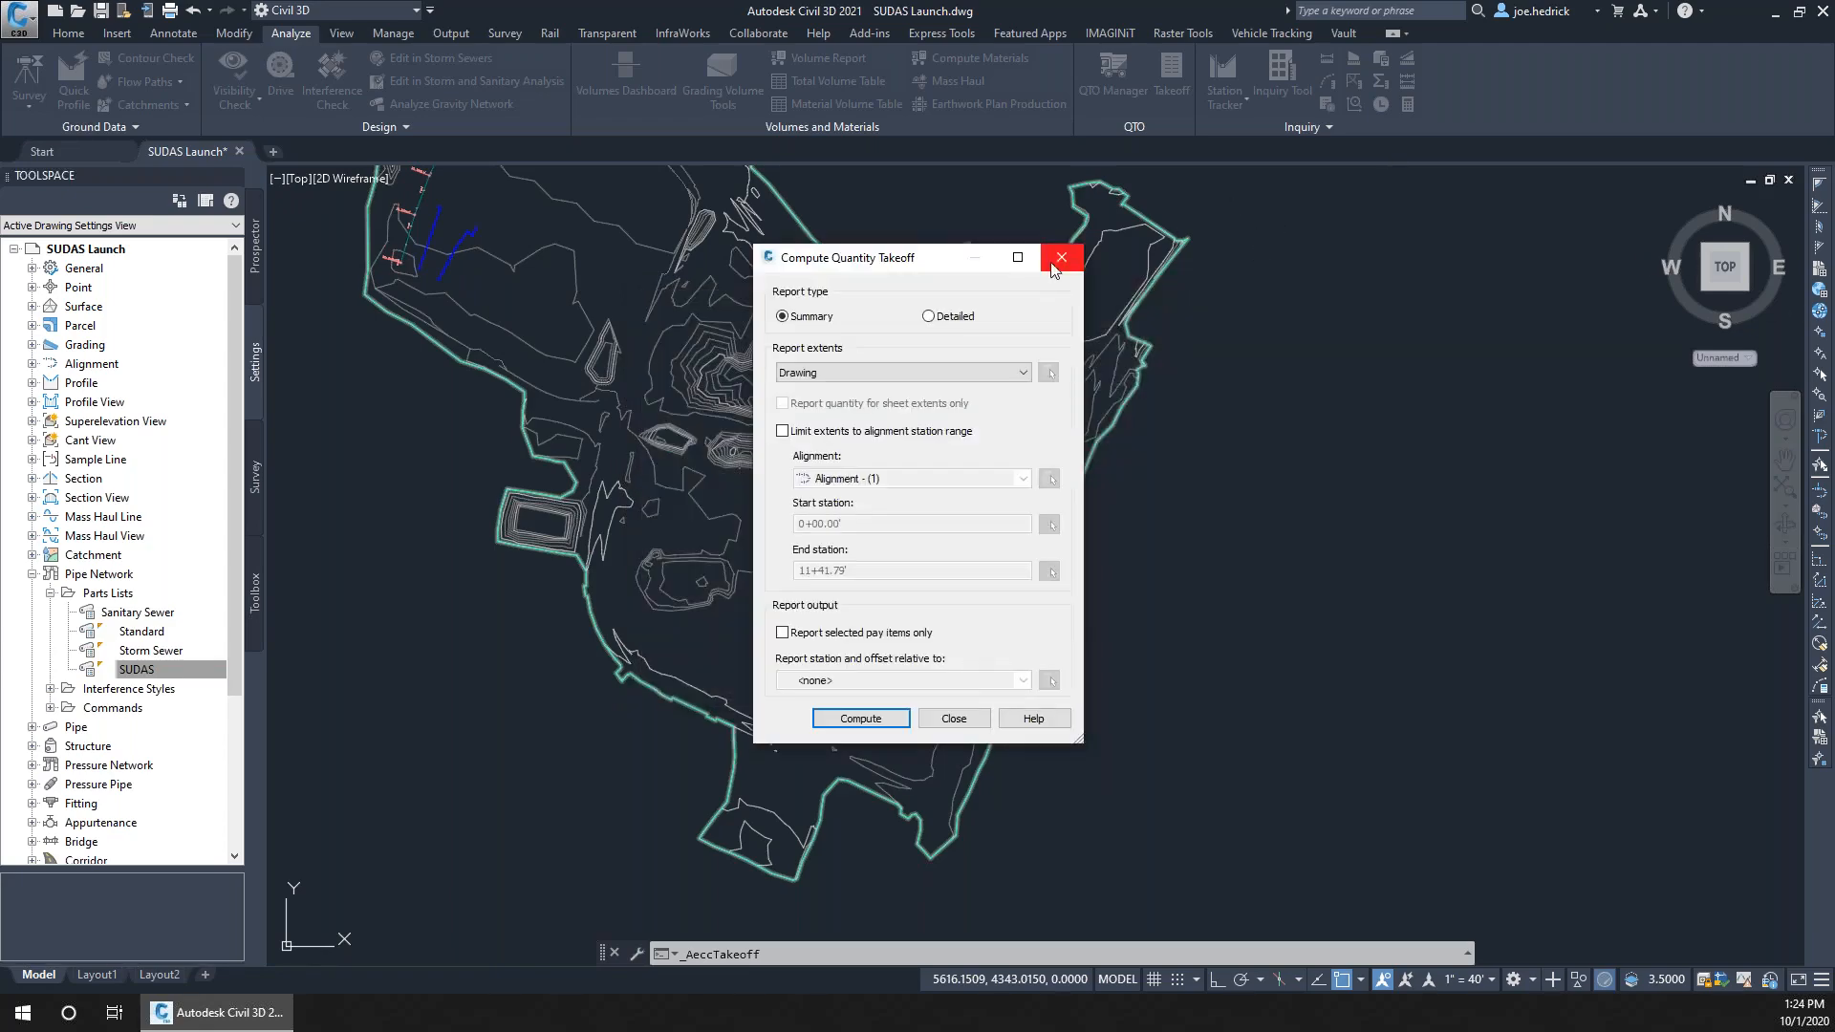
key("Escape")
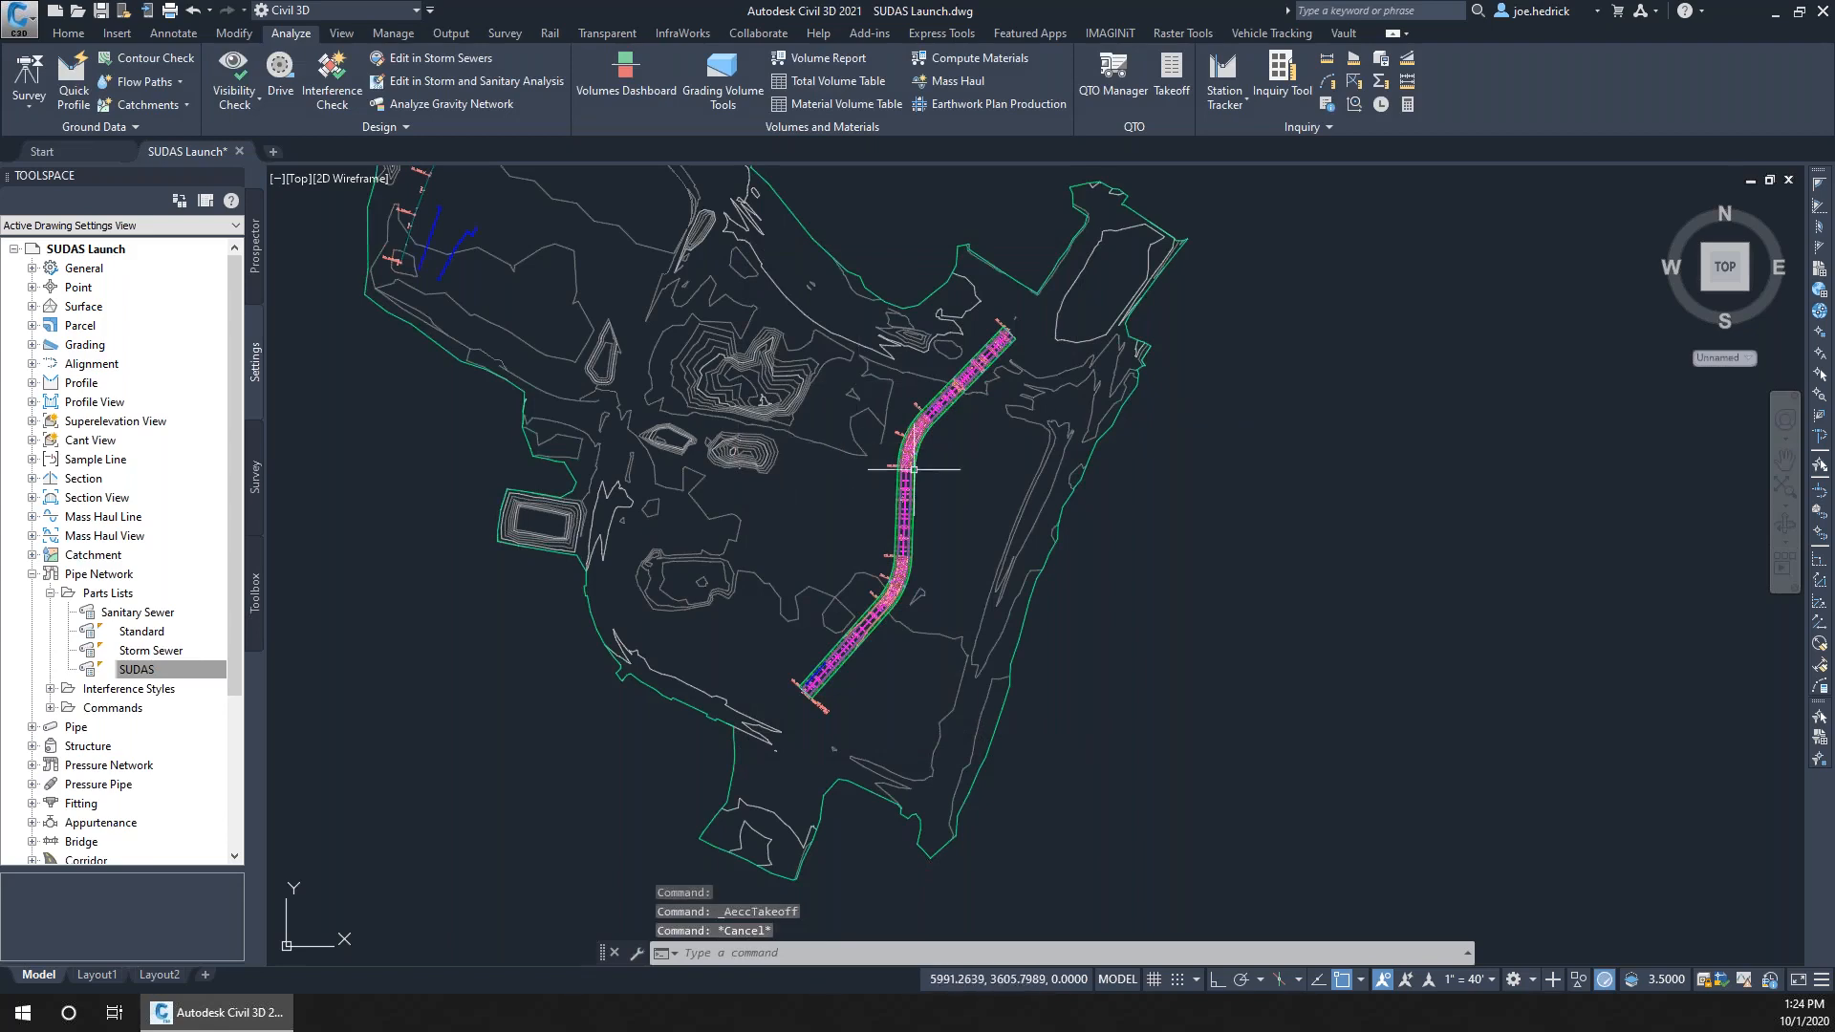